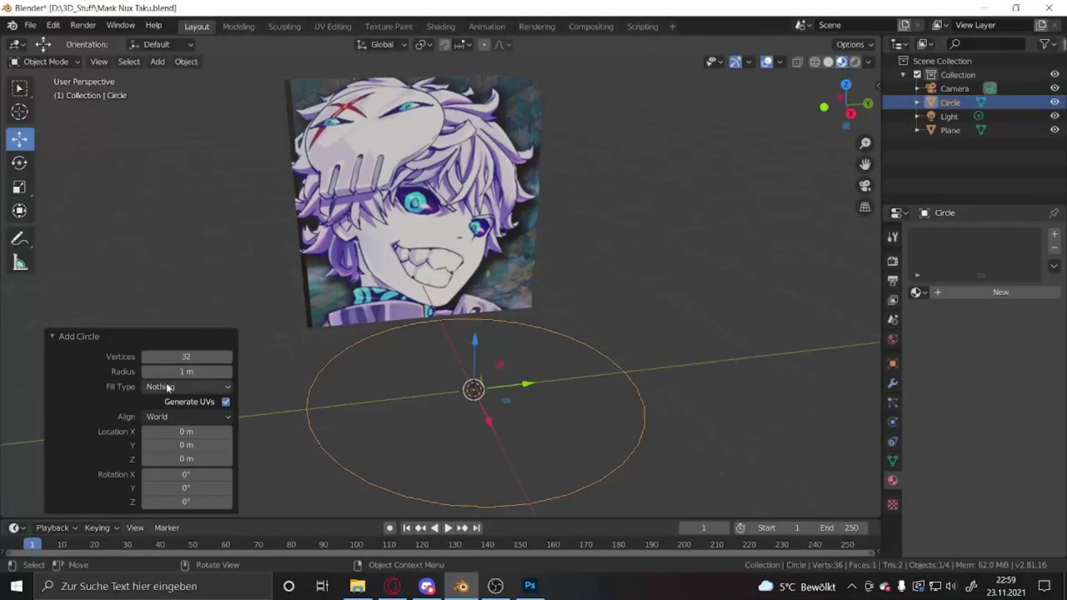
Step: Rotate the circle upright around the Y axis and raise it above the origin
click(19, 162)
drag(477, 341, 525, 363)
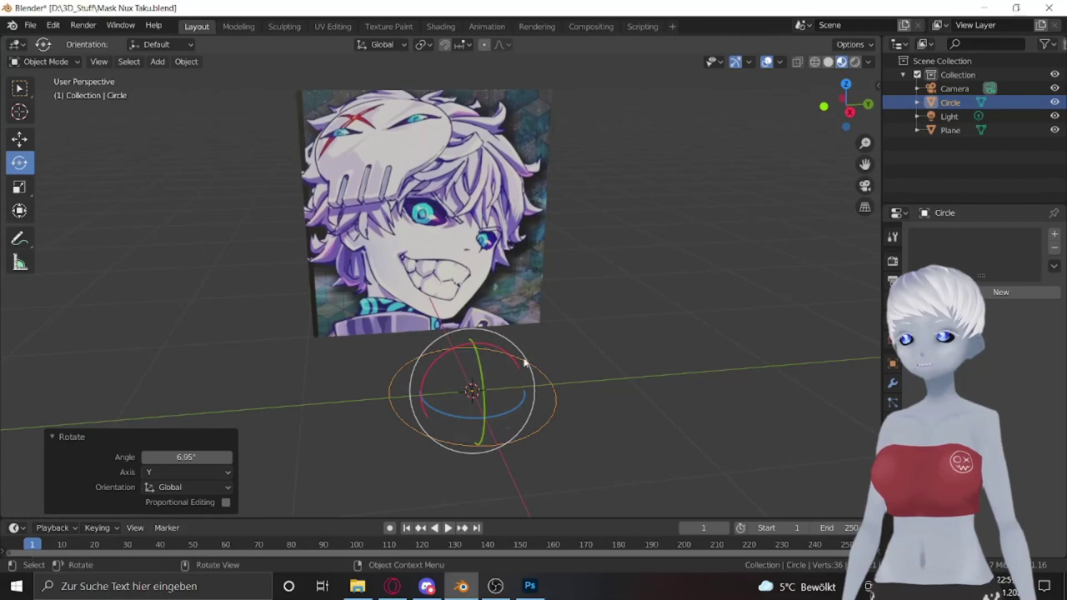
drag(473, 342, 470, 250)
middle_drag(471, 250, 443, 167)
Step: Delete the right half of the circle's vertices from a side view
key(Tab)
key(KP_3)
drag(567, 105, 464, 334)
key(x)
click(493, 245)
key(Tab)
Step: Add a Mirror modifier so the half circle appears whole again
click(893, 384)
click(935, 233)
click(779, 373)
key(Tab)
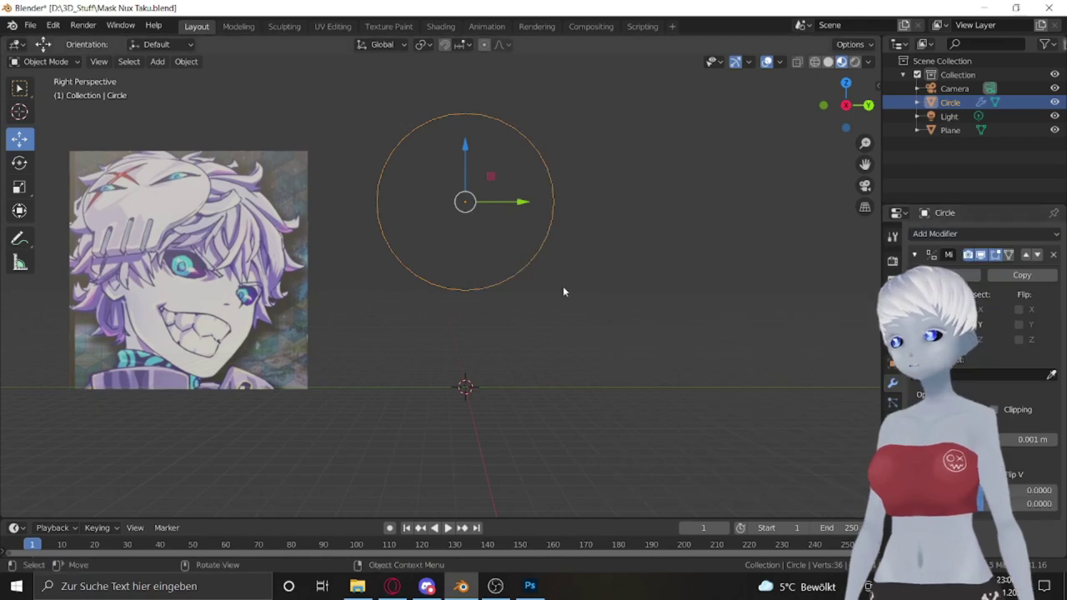
middle_drag(562, 286, 503, 284)
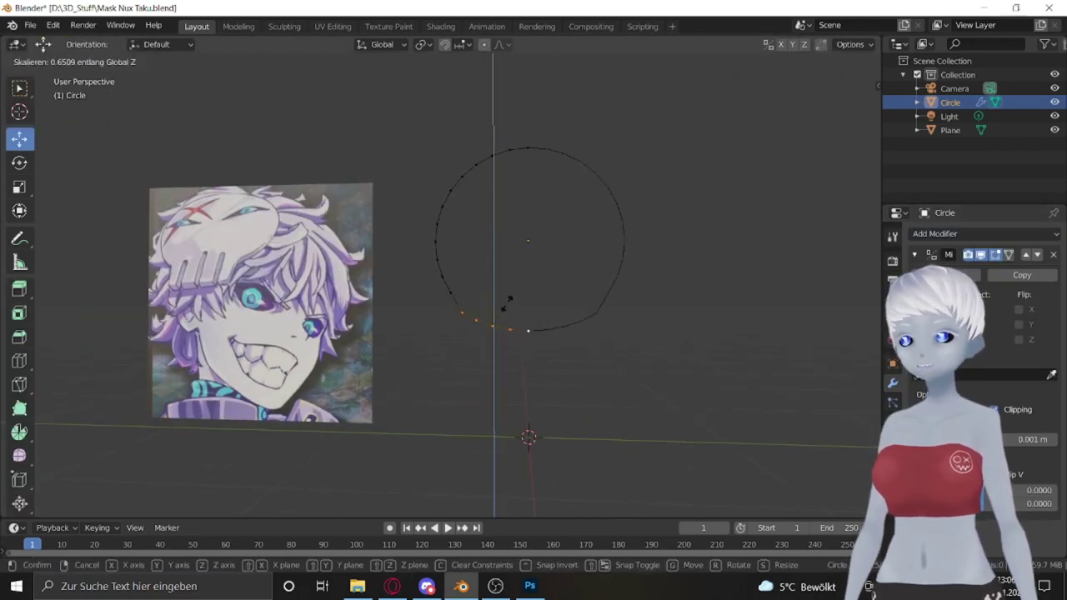
Step: Flatten the circle's bottom vertices into a straight line by scaling Z to 0
key(0)
key(Return)
scroll(509, 308, up, 2)
middle_drag(516, 317, 575, 327)
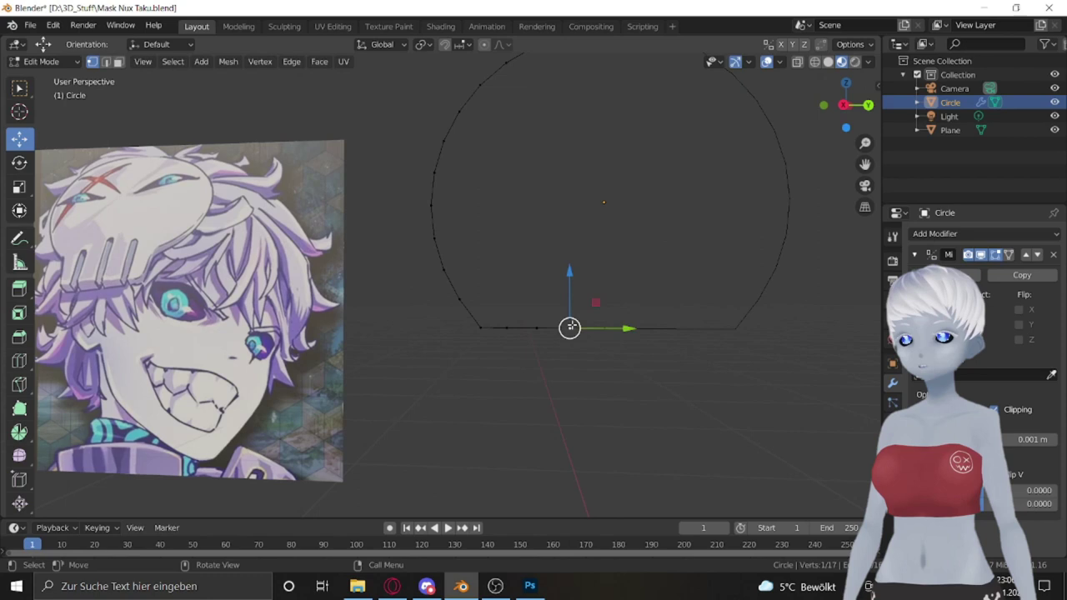
click(619, 329)
drag(539, 323, 547, 326)
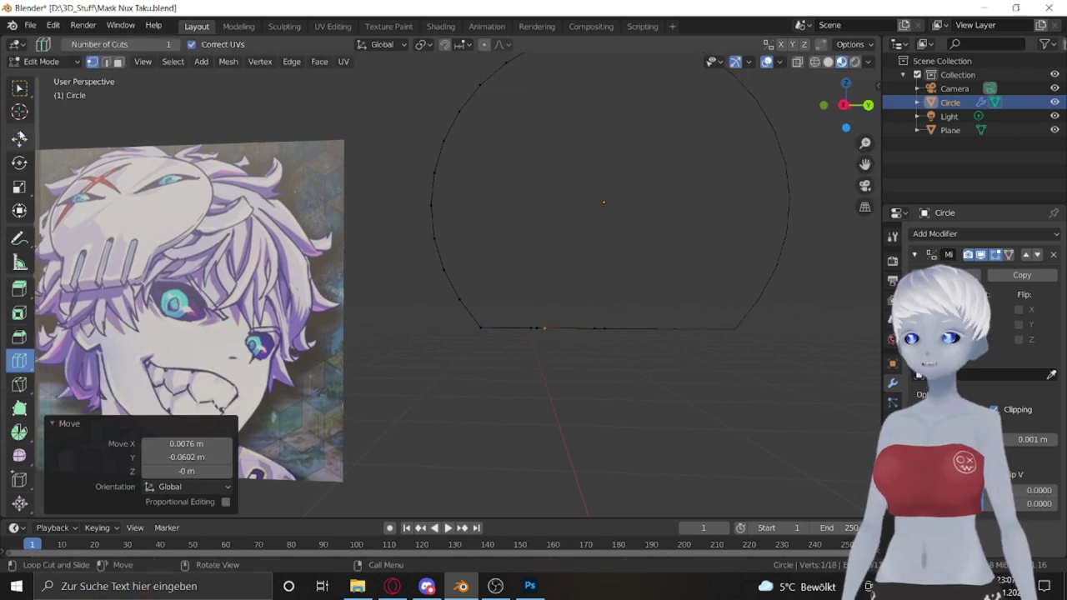
Step: Extrude the bottom edges straight down along Z to form the teeth
key(e)
key(z)
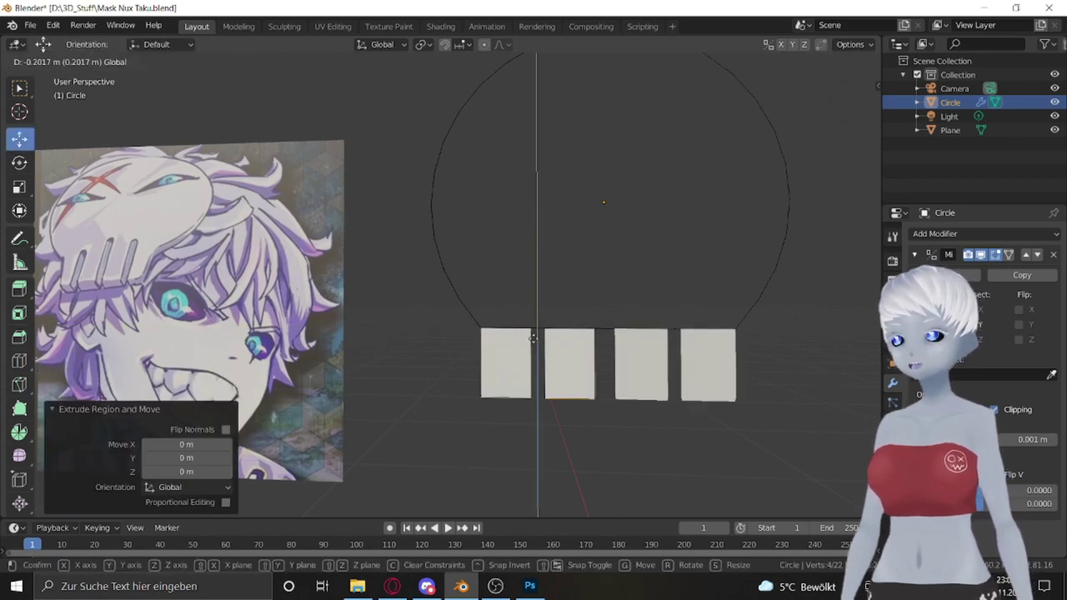
click(553, 296)
scroll(553, 296, up, 2)
Step: Move tooth edges along Y to open gaps between the four teeth
key(g)
key(z)
key(Escape)
scroll(597, 363, down, 2)
key(g)
key(y)
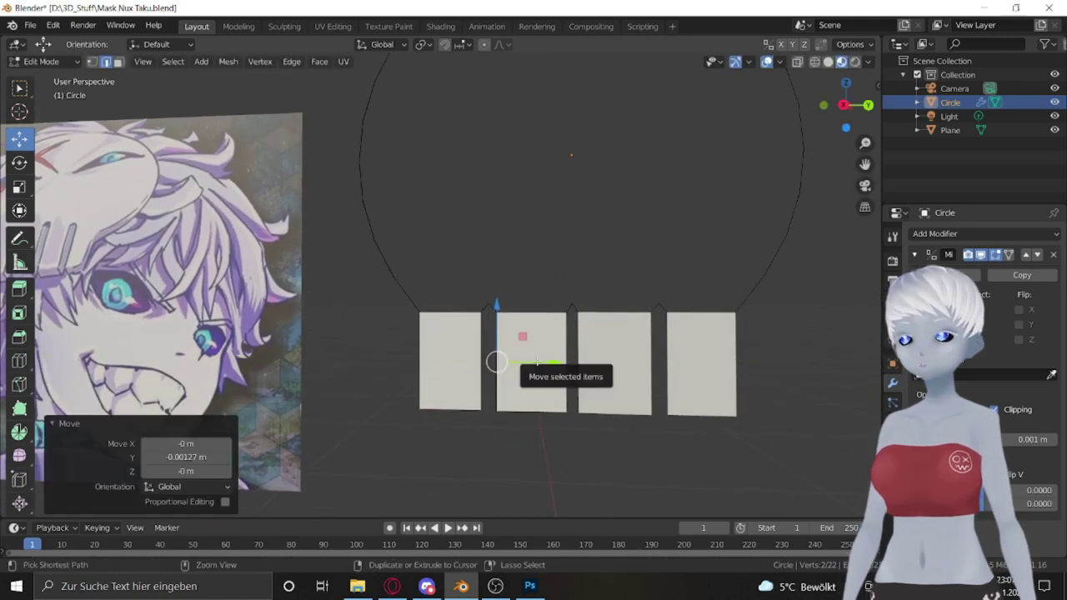
scroll(502, 333, up, 2)
key(g)
key(y)
click(491, 307)
scroll(492, 307, down, 3)
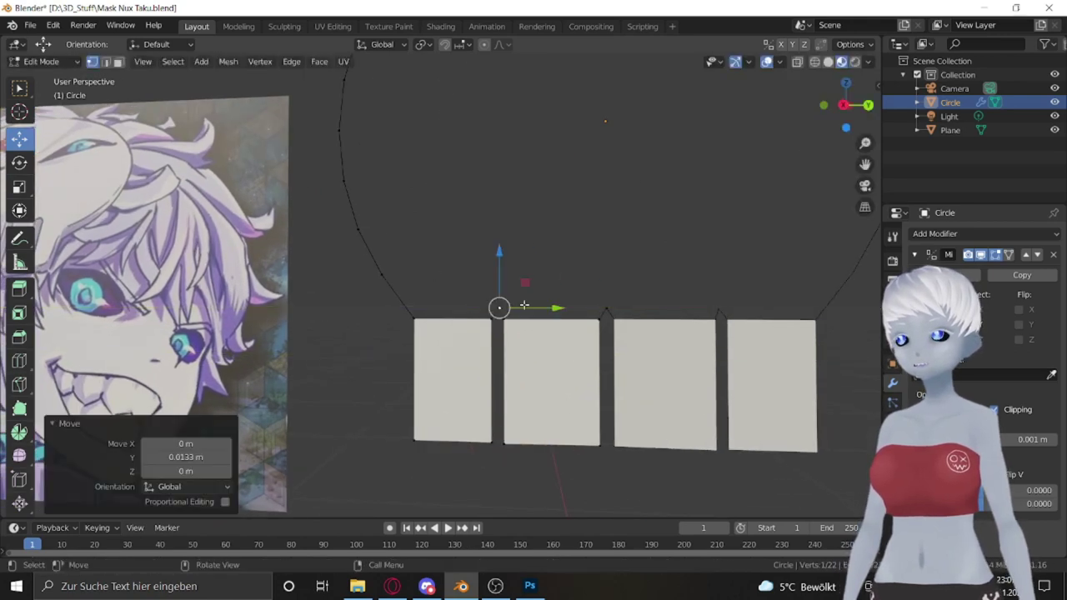
Step: Select the circle's rim edges as a path in edge select mode
middle_drag(500, 305, 402, 278)
click(516, 261)
middle_drag(516, 262, 514, 278)
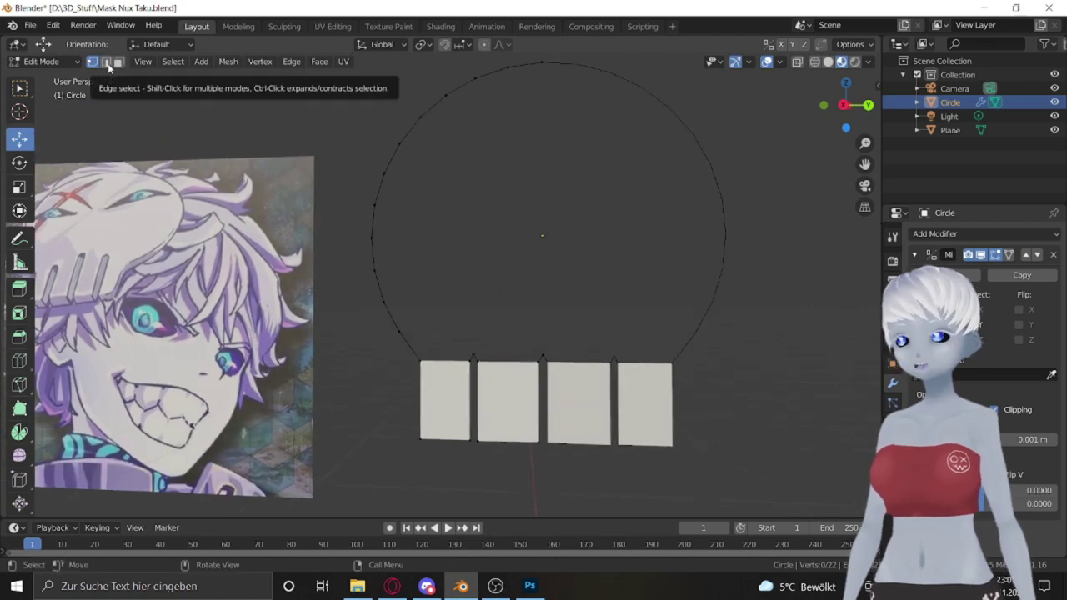
click(106, 63)
ctrl+click(364, 241)
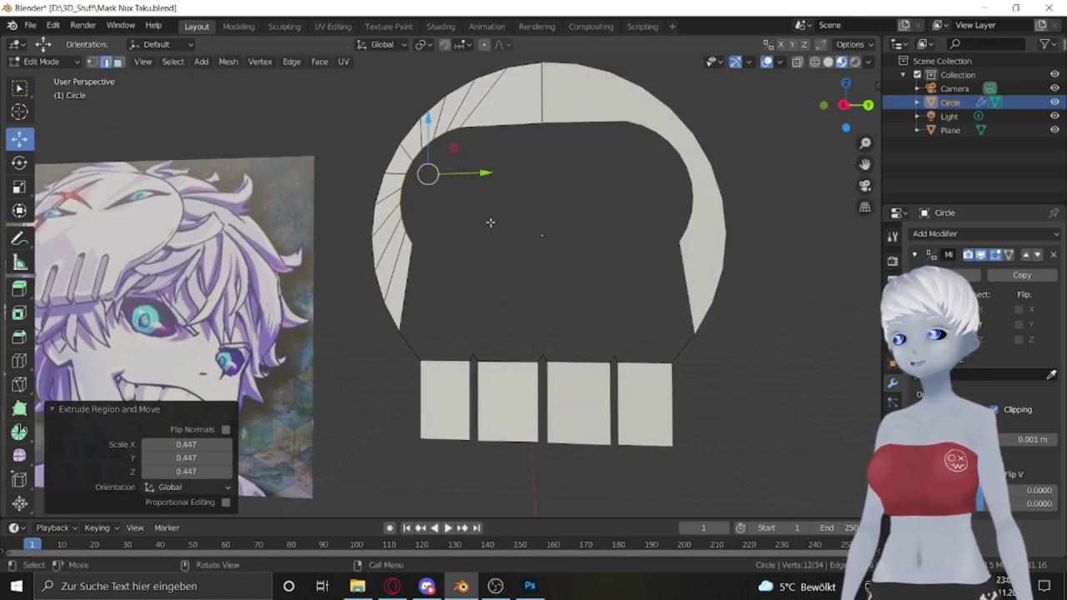
Step: Fill the rim with a fan (Alt+F) and snap its center vertex onto the bottom edge
key(alt+f)
key(g)
key(z)
click(458, 45)
click(466, 97)
click(444, 44)
scroll(492, 346, up, 3)
scroll(492, 346, down, 2)
Step: Stretch the teeth further downward
click(105, 61)
scroll(439, 371, down, 2)
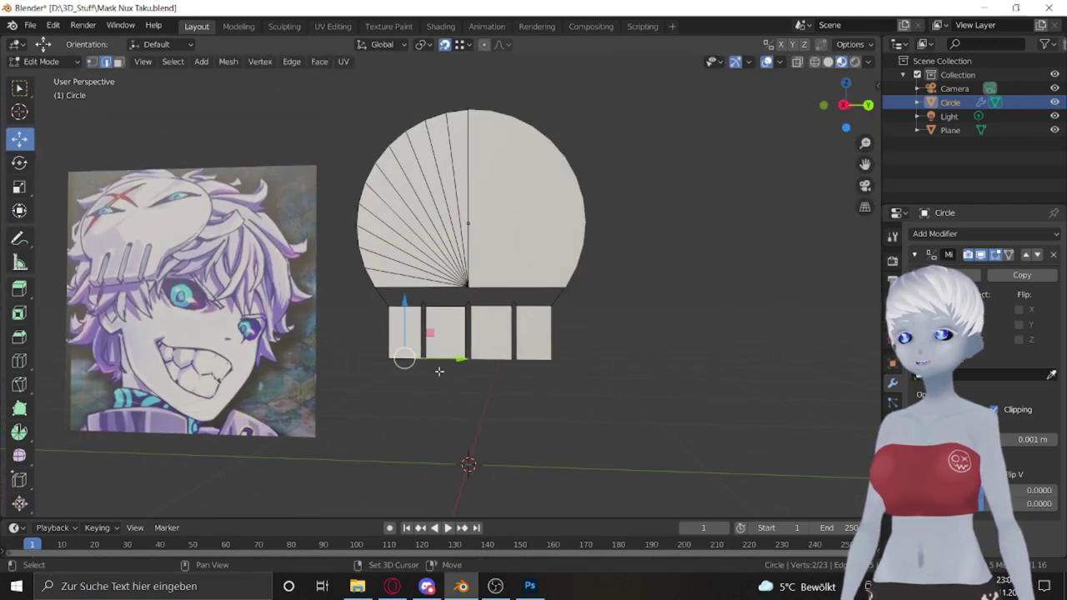
mouse_move(424, 358)
mouse_down()
mouse_move(424, 292)
mouse_move(423, 381)
mouse_up()
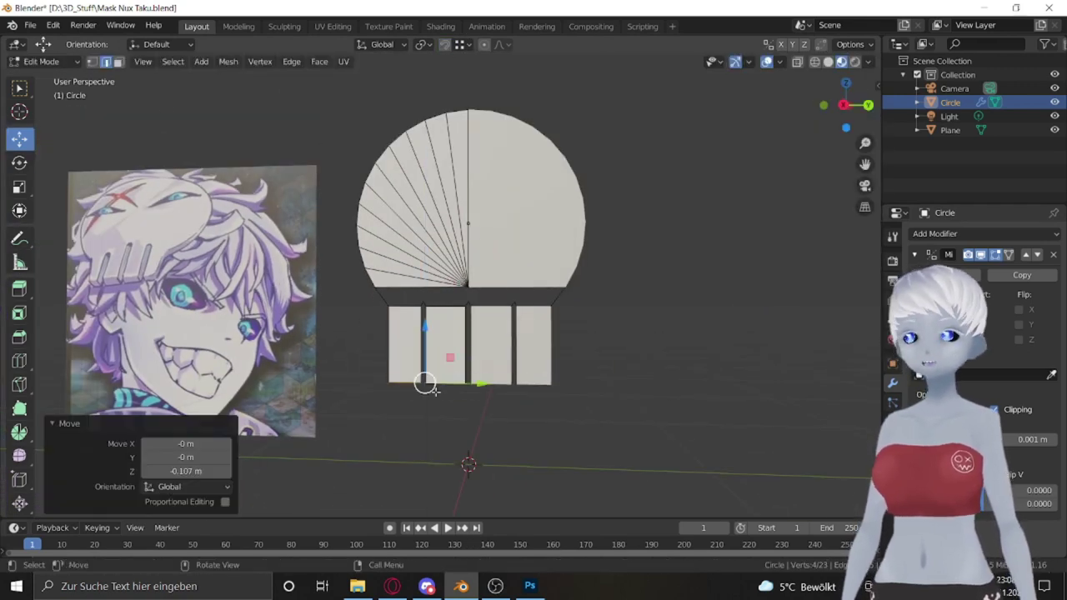
middle_drag(423, 381, 452, 395)
scroll(441, 355, up, 5)
Step: Move the teeth's top edges up along Z to join the skull's base
click(416, 321)
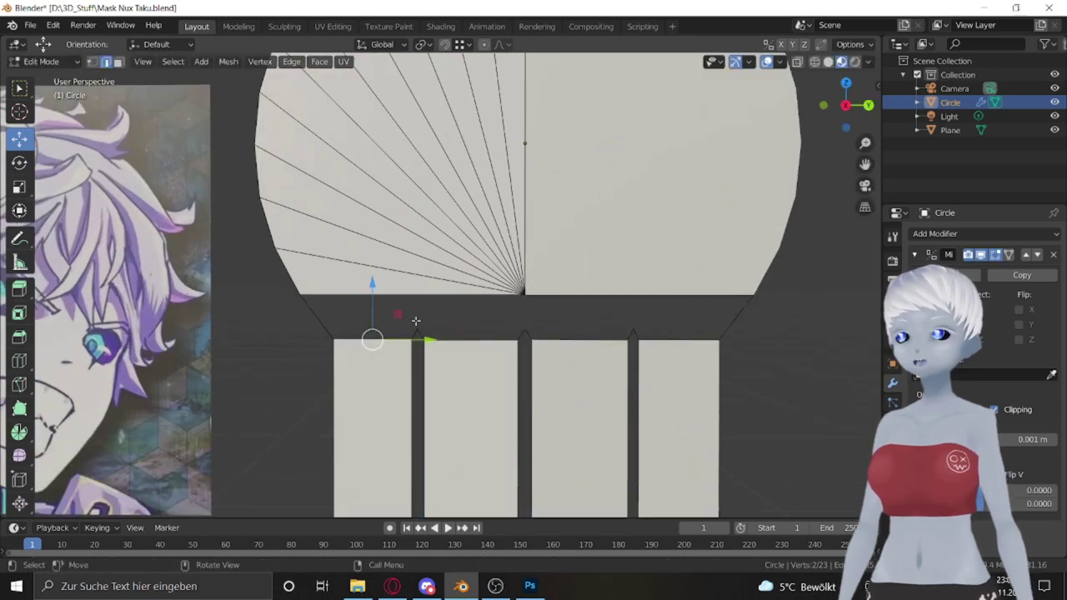
shift+click(525, 285)
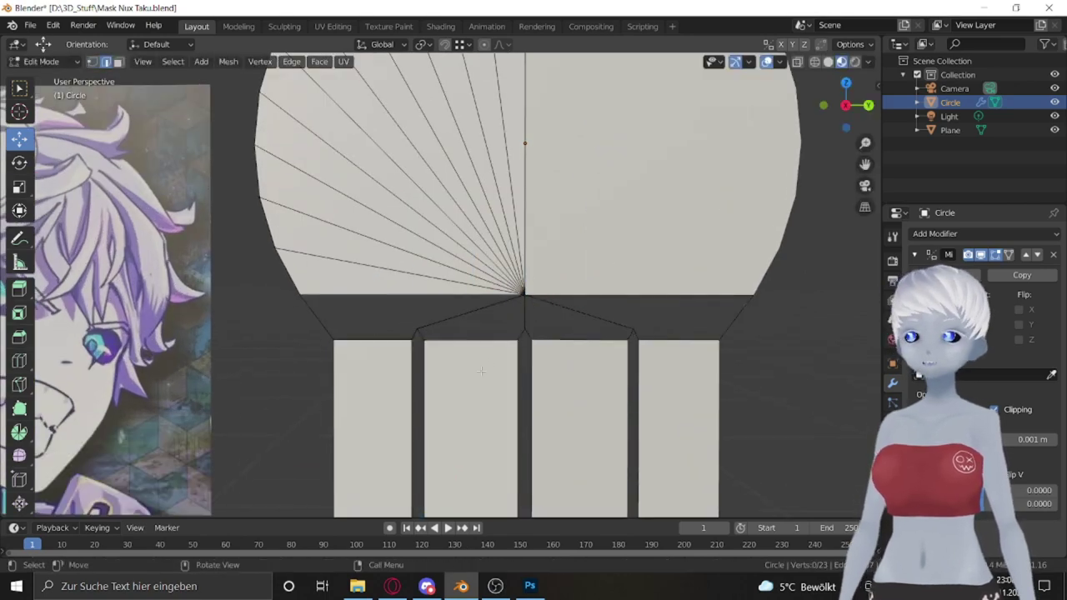
scroll(497, 305, down, 3)
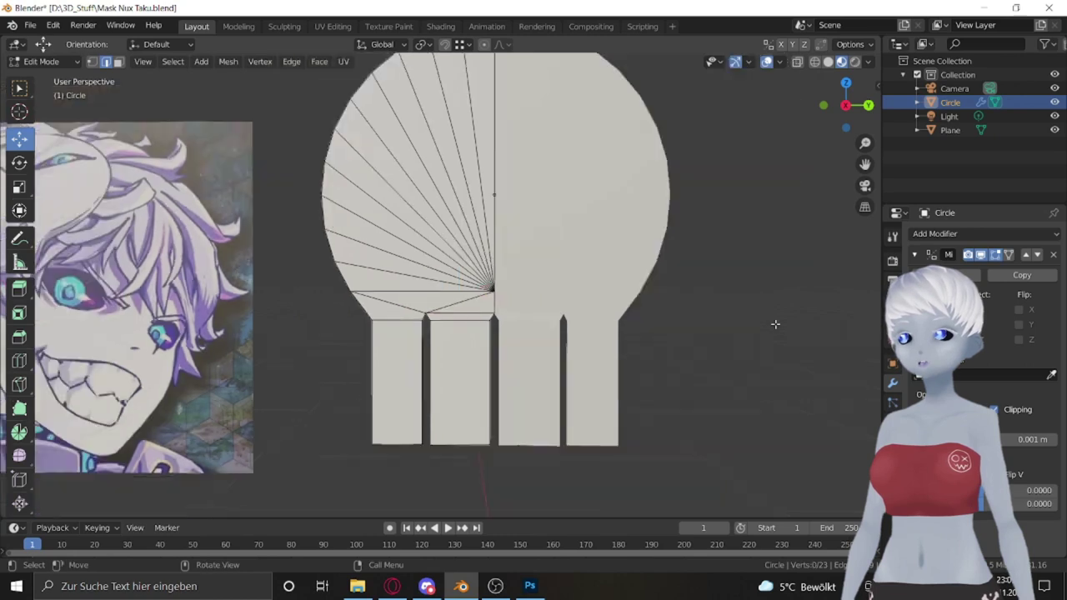
scroll(497, 305, down, 2)
key(g)
key(z)
click(476, 192)
mouse_move(600, 316)
middle_down()
mouse_move(631, 305)
mouse_move(608, 312)
middle_up()
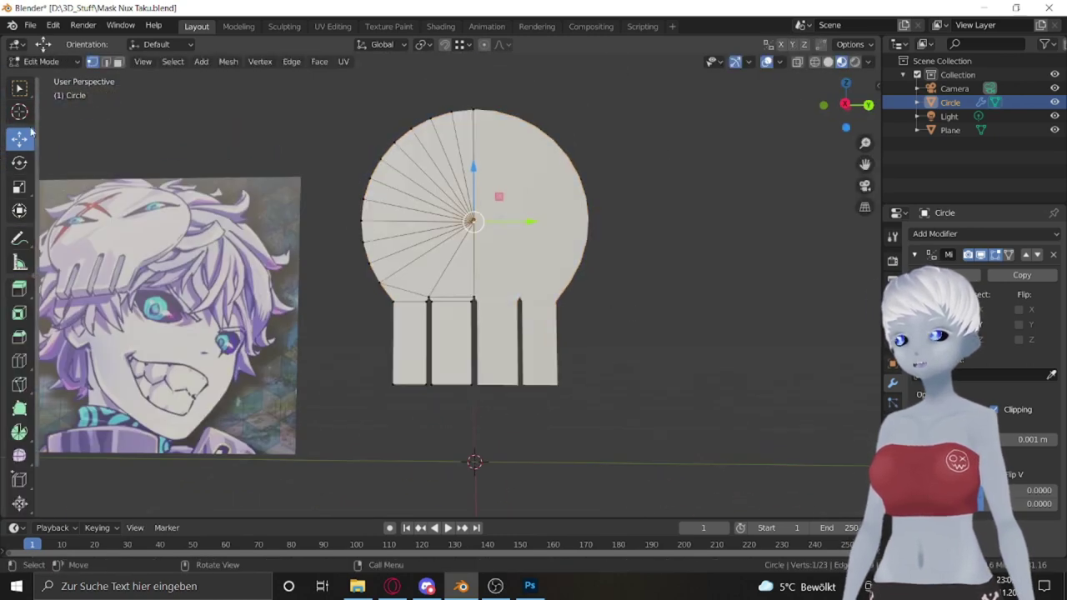
click(475, 236)
Step: Save the file as Mask Nux Taku.blend from Object Mode
key(Tab)
key(ctrl+s)
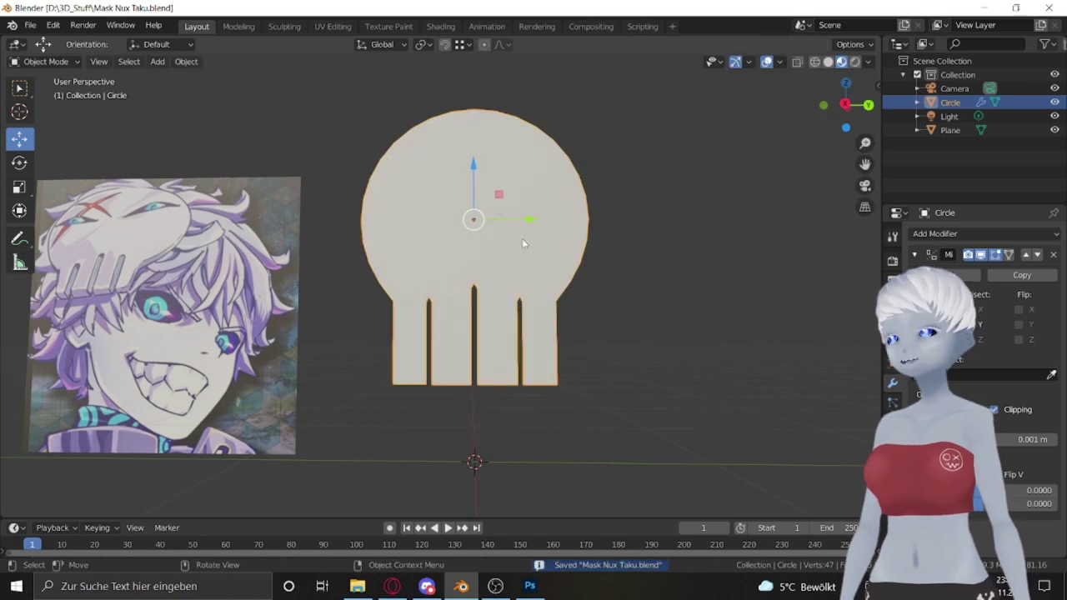
key(Tab)
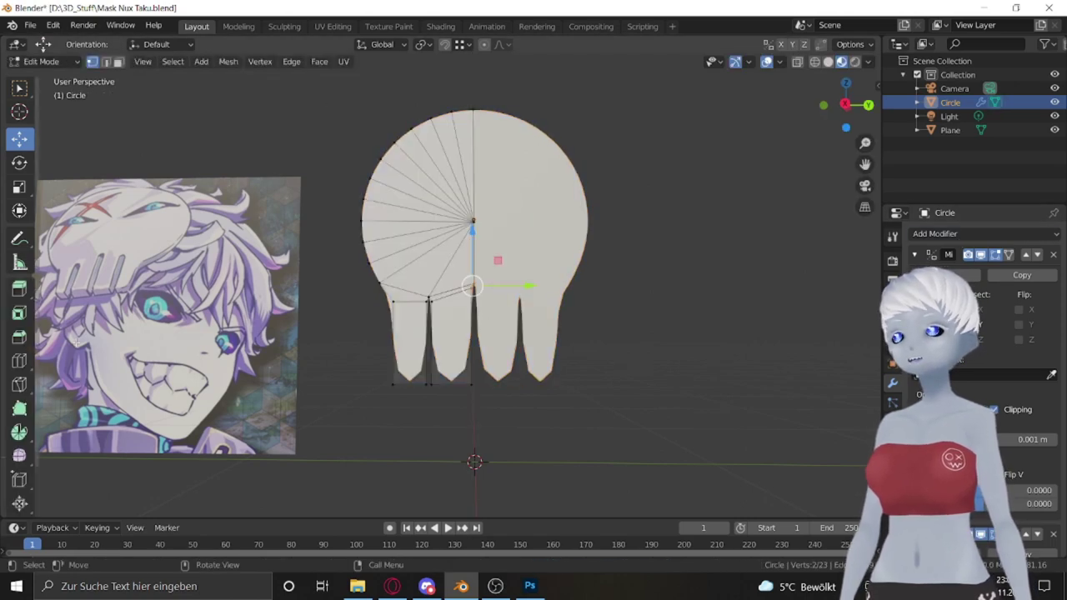
key(Tab)
Step: Extrude the mask's geometry along X to give it thickness
mouse_move(557, 284)
middle_down()
mouse_move(345, 257)
mouse_move(392, 250)
mouse_move(423, 298)
mouse_move(400, 275)
mouse_move(434, 303)
mouse_move(375, 284)
middle_up()
key(Tab)
key(e)
key(g)
key(x)
click(400, 275)
key(g)
key(x)
click(433, 302)
Step: Merge overlapping vertices by distance and dissolve the stray edges
key(m)
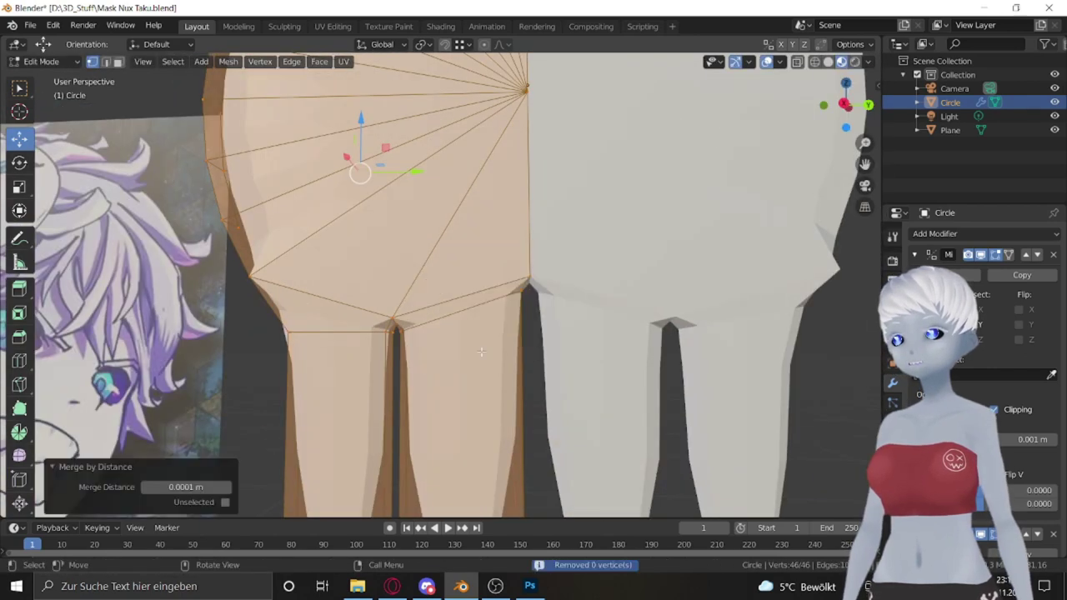
click(292, 209)
mouse_move(292, 209)
middle_down()
mouse_move(326, 283)
mouse_move(307, 258)
middle_up()
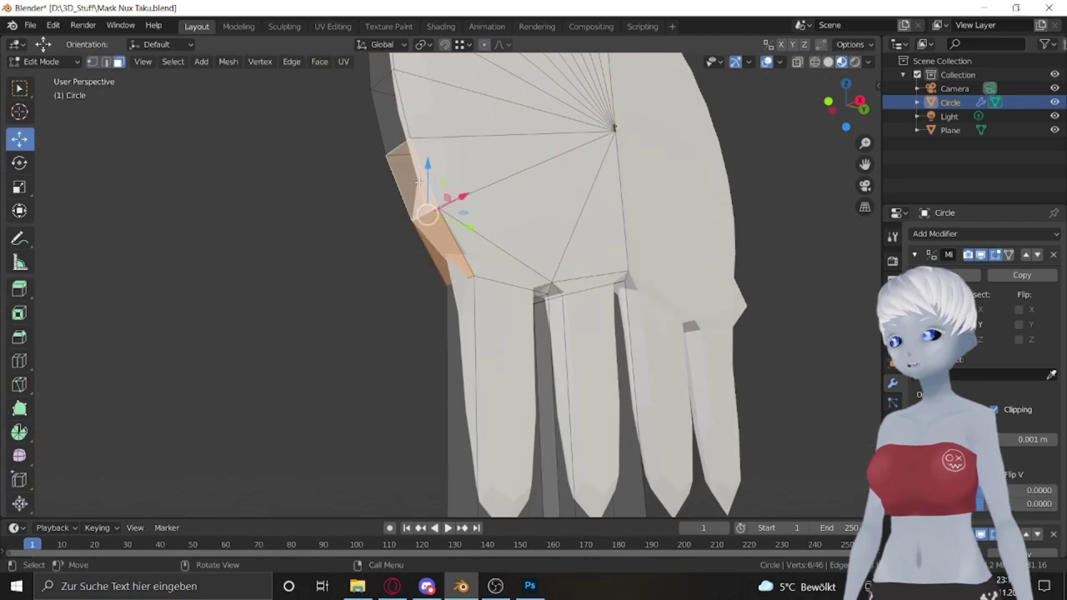
key(2)
key(ctrl+x)
Step: Add a loop cut around the mask with the Loop Cut tool
middle_drag(445, 238, 439, 223)
click(439, 223)
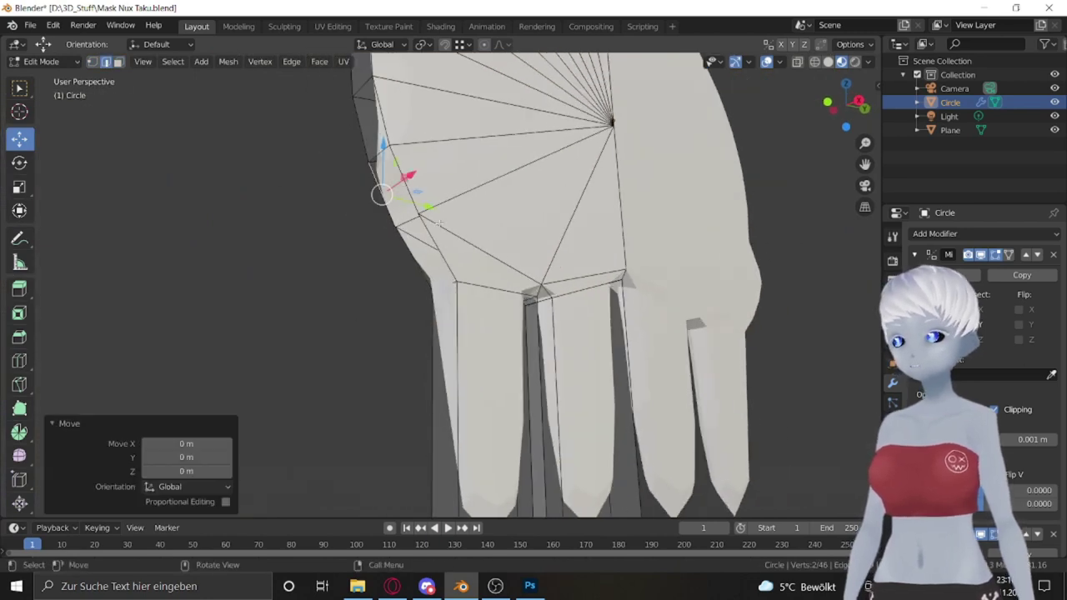
shift+click(424, 258)
middle_drag(414, 271, 392, 412)
click(13, 364)
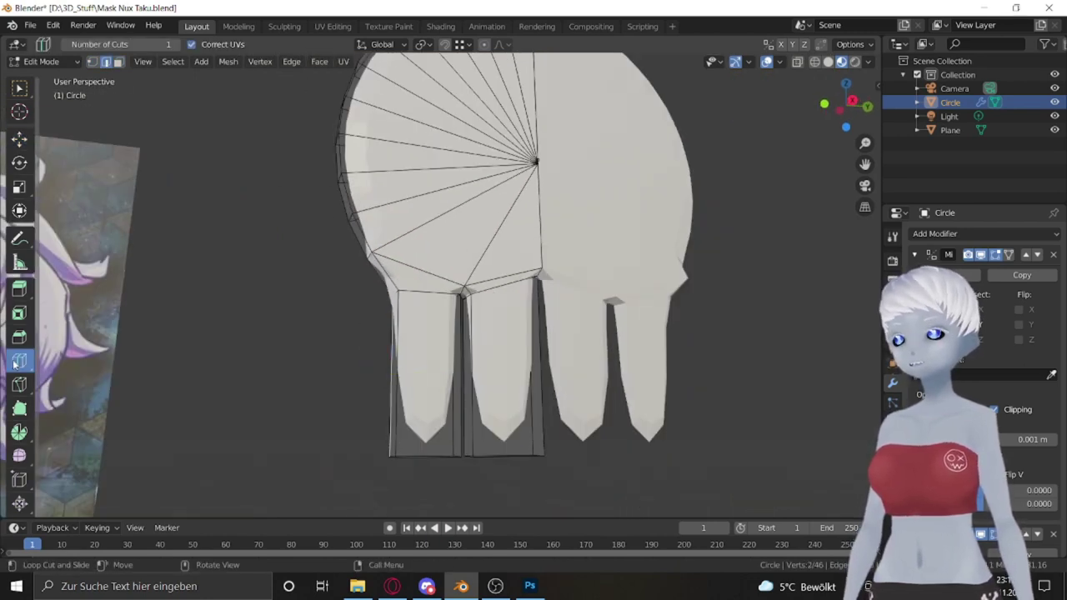
click(438, 450)
scroll(476, 424, down, 5)
scroll(417, 375, up, 8)
scroll(400, 346, down, 2)
Step: Delete the triangular faces in the eye area to open an eye hole
middle_drag(400, 346, 466, 350)
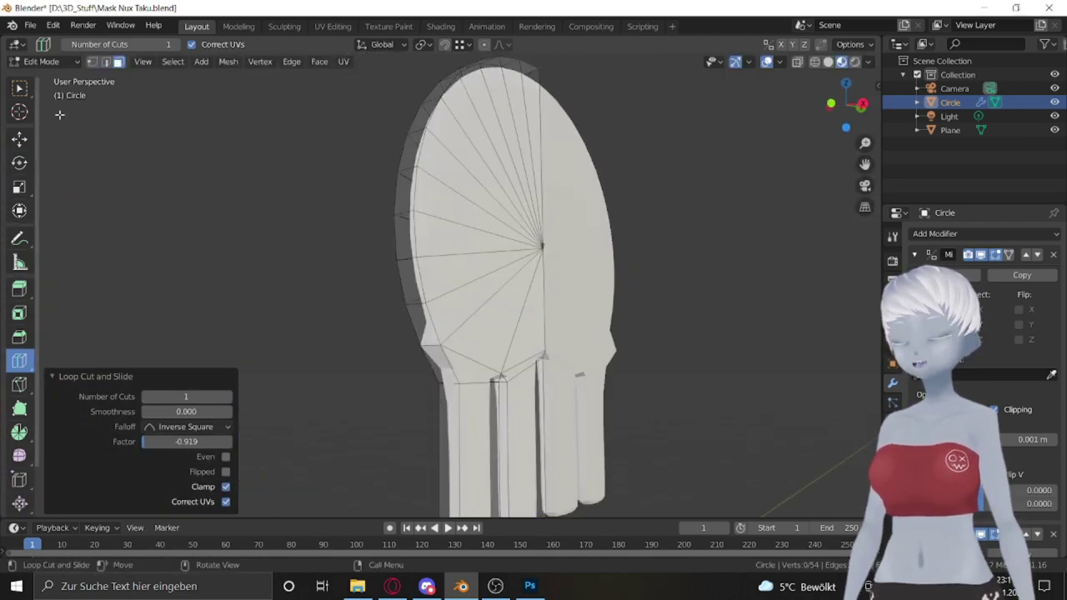
click(19, 138)
click(459, 366)
mouse_move(457, 349)
middle_down()
mouse_move(525, 347)
mouse_move(439, 348)
middle_up()
key(x)
click(525, 345)
click(371, 318)
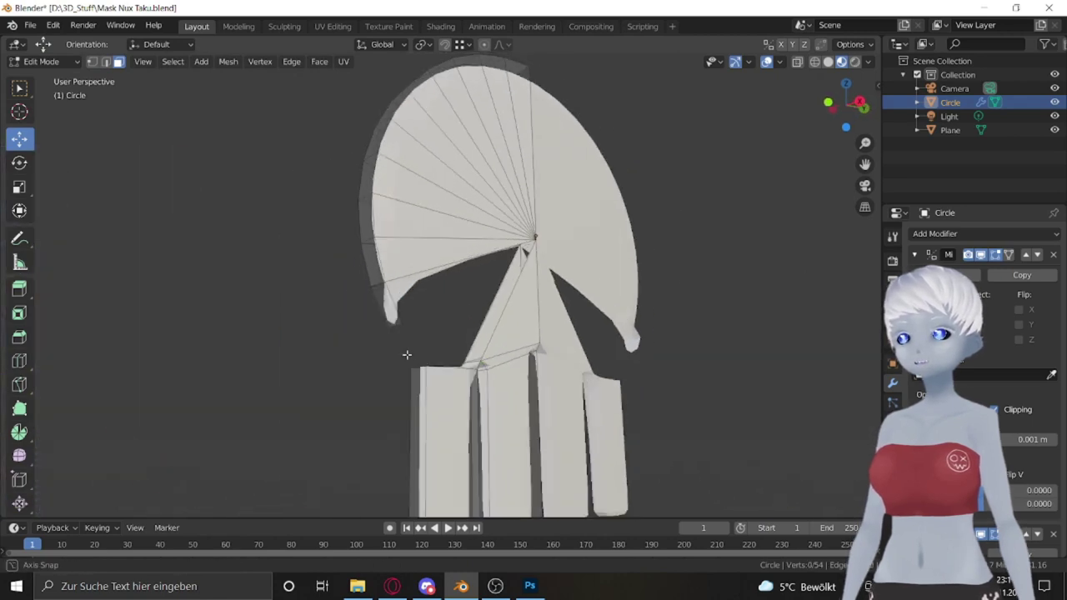
middle_drag(371, 319, 410, 310)
Step: Select and adjust the lower fan edge beside the eye opening
key(2)
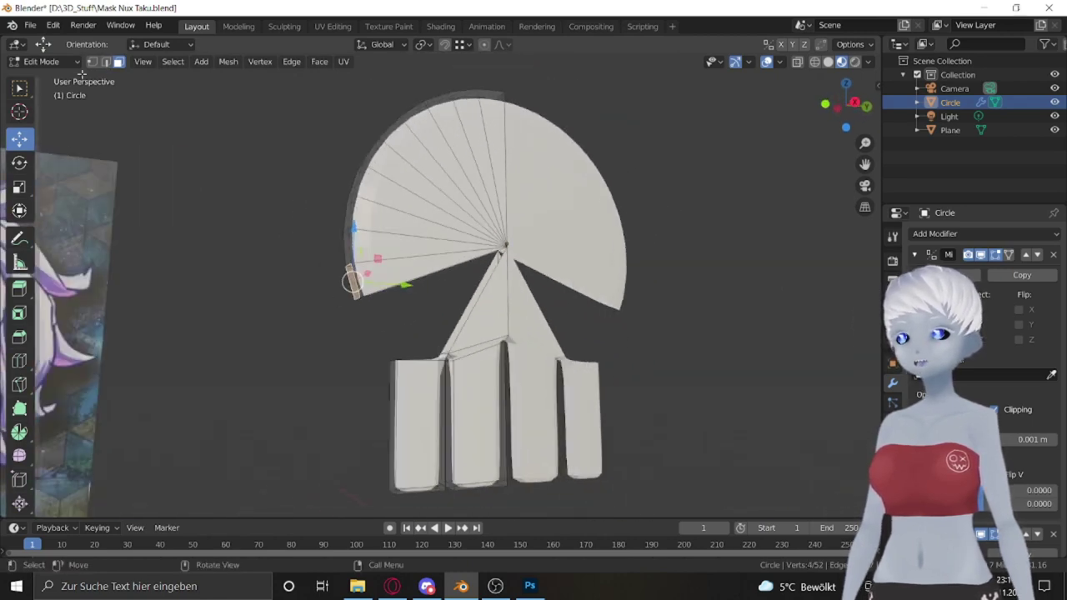
click(385, 281)
click(404, 315)
middle_drag(404, 315, 356, 305)
scroll(742, 336, up, 3)
Step: Turn on the Face Orientation overlay to check face directions
click(778, 62)
click(705, 323)
mouse_move(704, 323)
middle_down()
mouse_move(397, 286)
mouse_move(619, 336)
middle_up()
Step: Flip the inverted faces forward, select the left half, and turn off Face Orientation
click(476, 264)
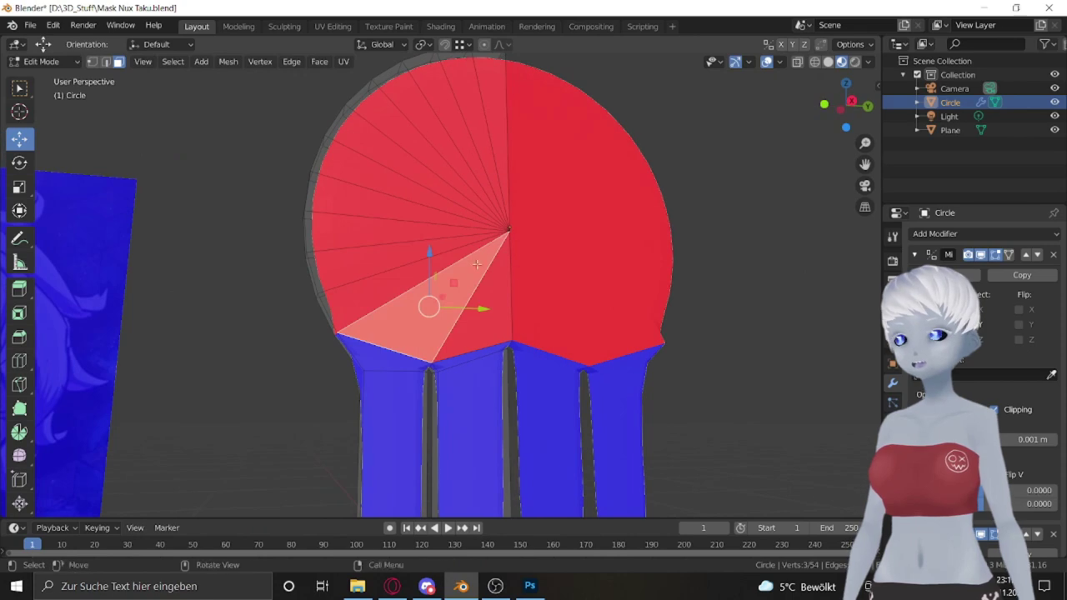
key(ctrl+l)
mouse_move(236, 137)
middle_down()
mouse_move(680, 289)
mouse_move(495, 302)
mouse_move(597, 248)
mouse_move(774, 79)
mouse_move(564, 292)
middle_up()
key(Tab)
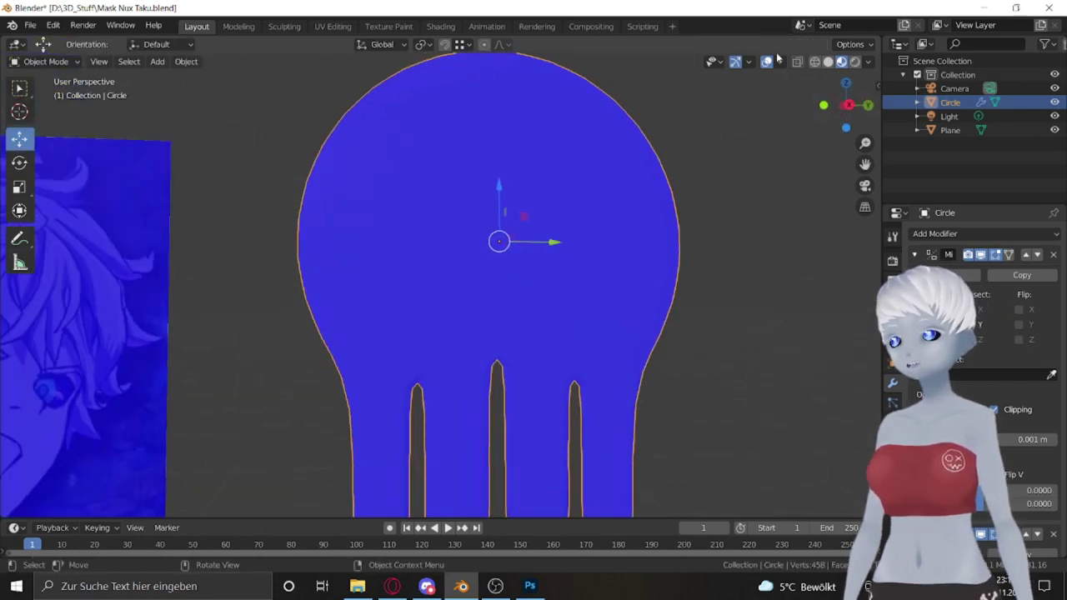
click(779, 62)
click(700, 250)
Step: Reshape the mask's left half with a proportional-editing move
scroll(581, 373, down, 2)
key(Tab)
middle_drag(598, 352, 357, 335)
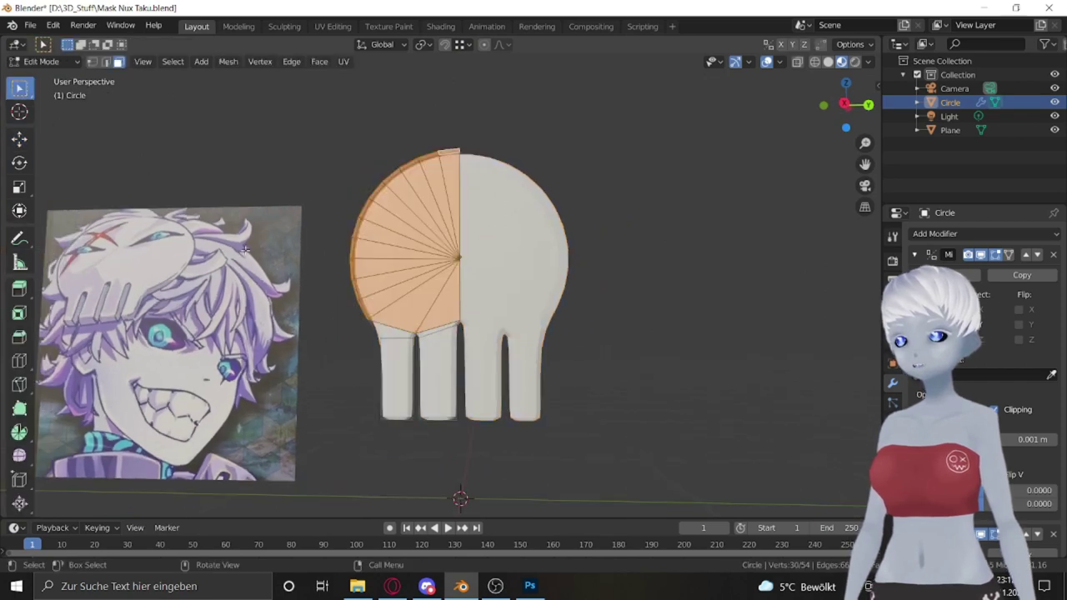
key(g)
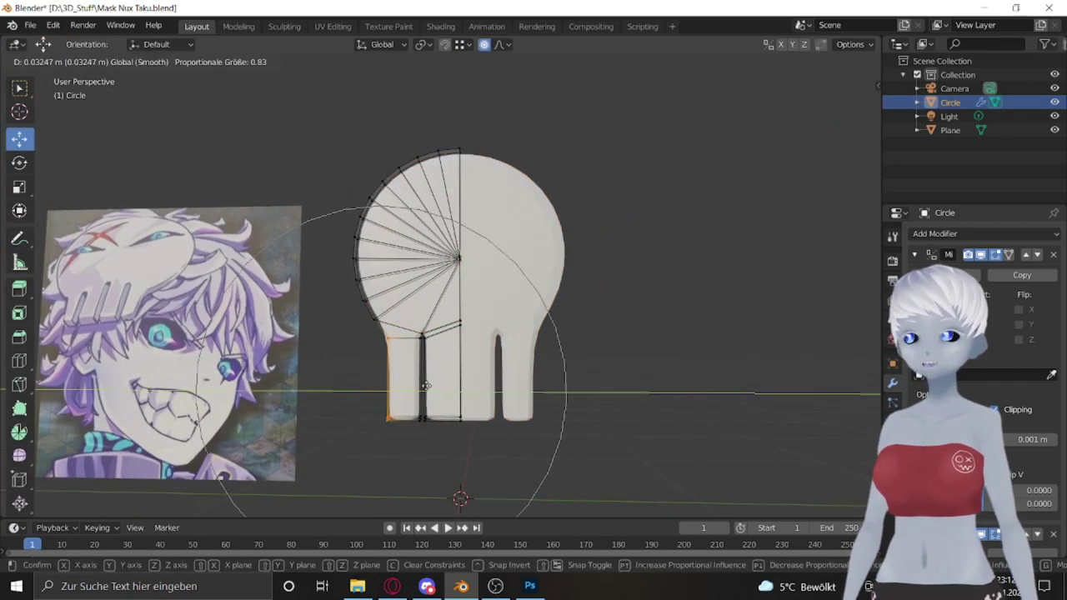
click(426, 384)
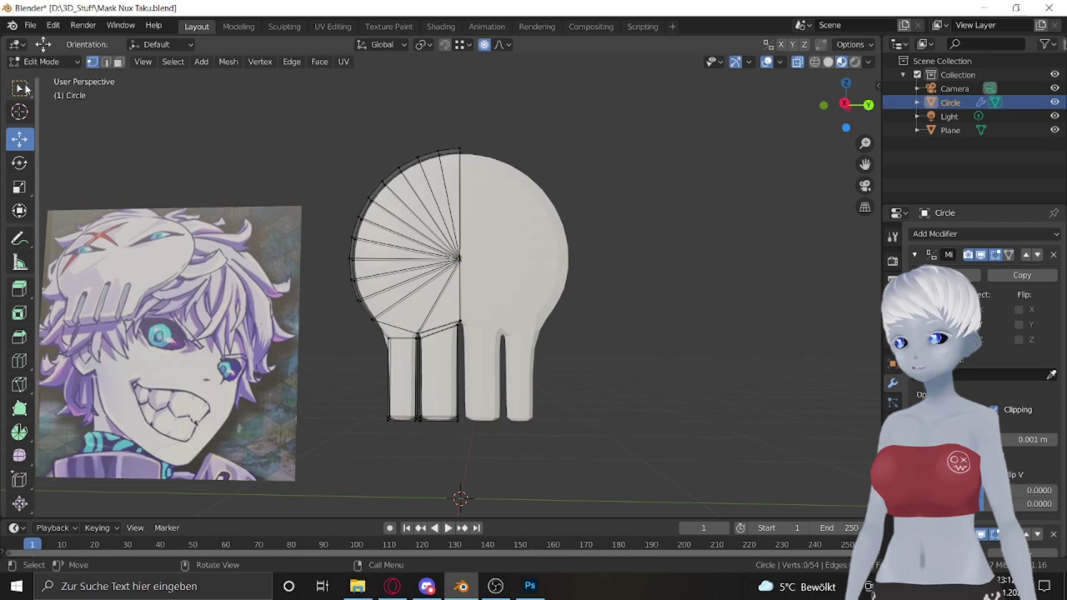
click(432, 319)
Step: Reshape the left tooth's bottom vertices with proportional editing, then deselect all
key(alt+a)
drag(446, 444, 357, 408)
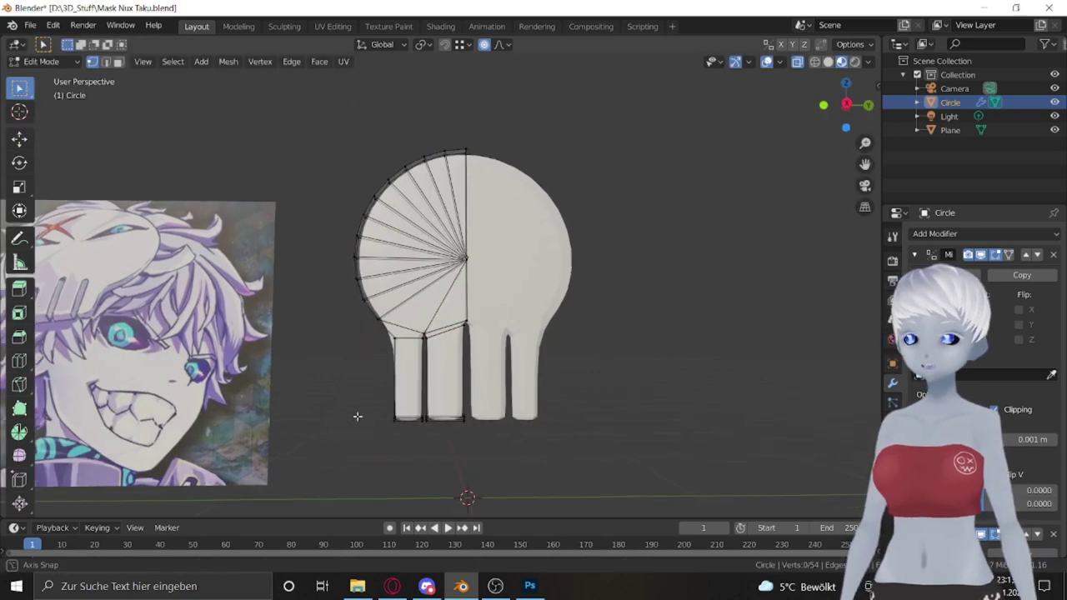
click(427, 347)
key(alt+a)
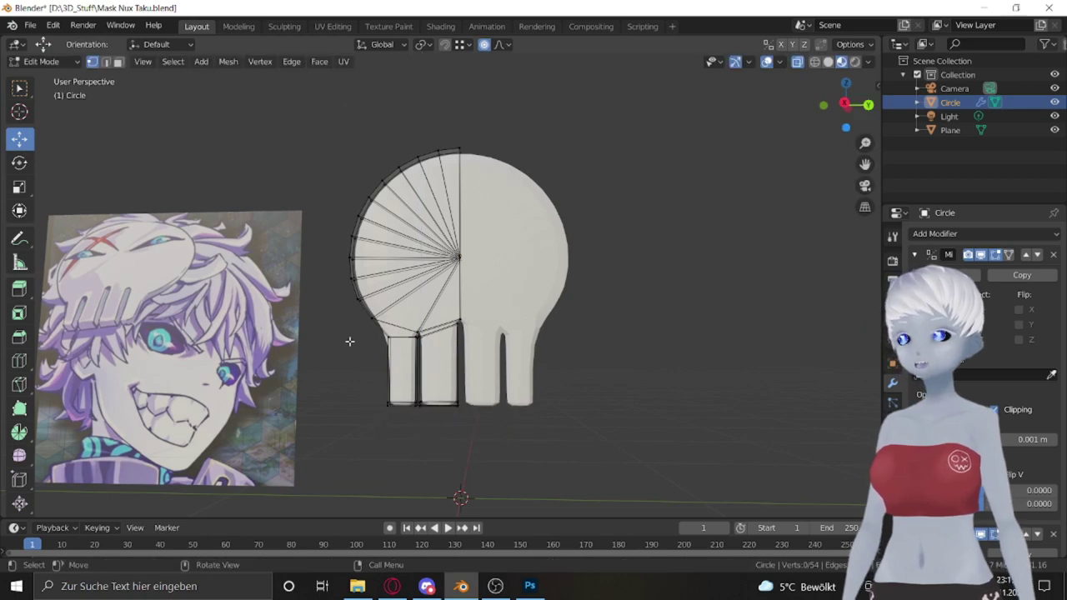
mouse_move(349, 341)
middle_down()
mouse_move(348, 319)
mouse_move(397, 313)
mouse_move(374, 216)
mouse_move(404, 265)
mouse_move(301, 268)
mouse_move(379, 267)
middle_up()
key(Tab)
key(Tab)
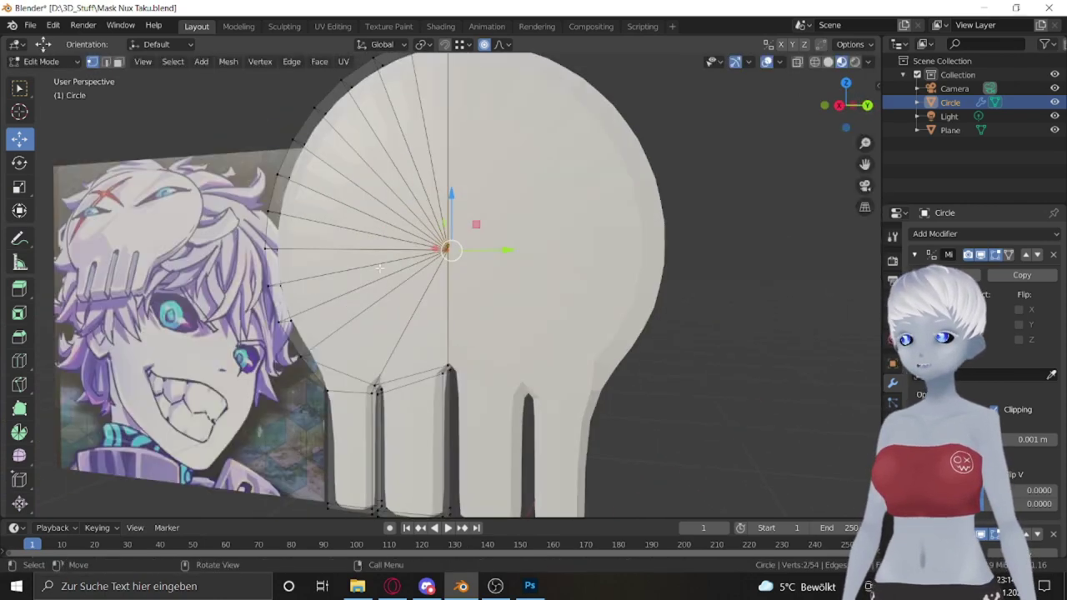
Step: Inset the left head fan faces into an inner ring and delete the two stray centre vertices
drag(452, 288, 275, 196)
middle_drag(275, 196, 381, 218)
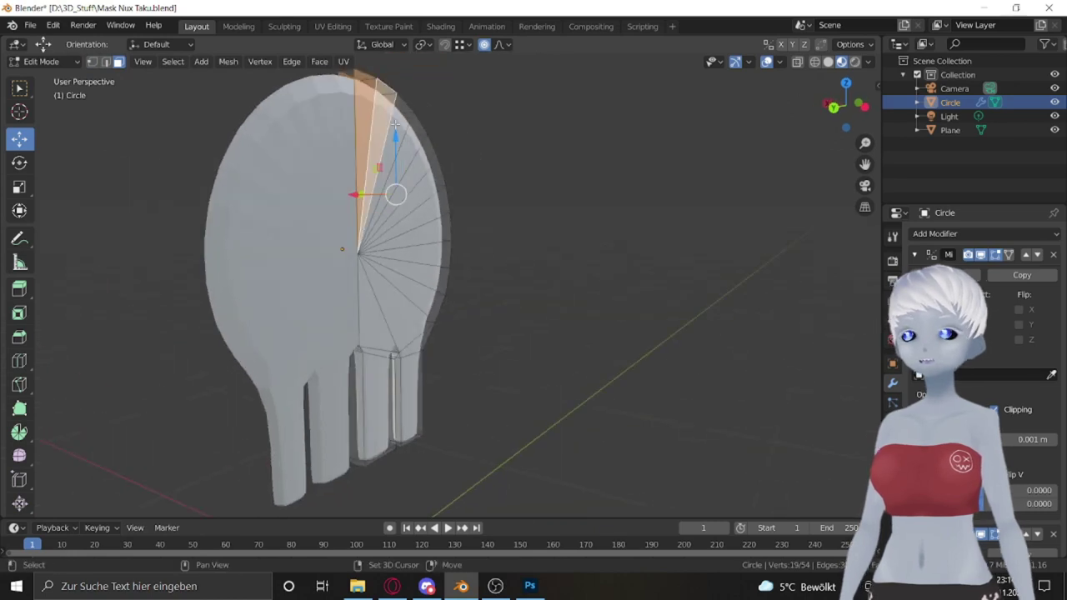
middle_drag(379, 322, 291, 322)
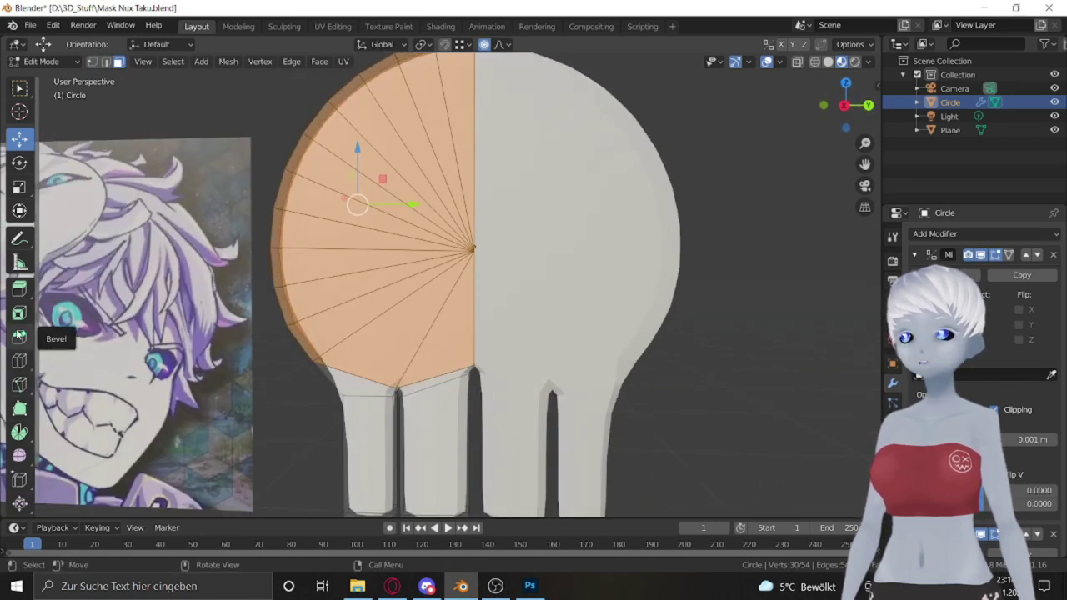
click(19, 287)
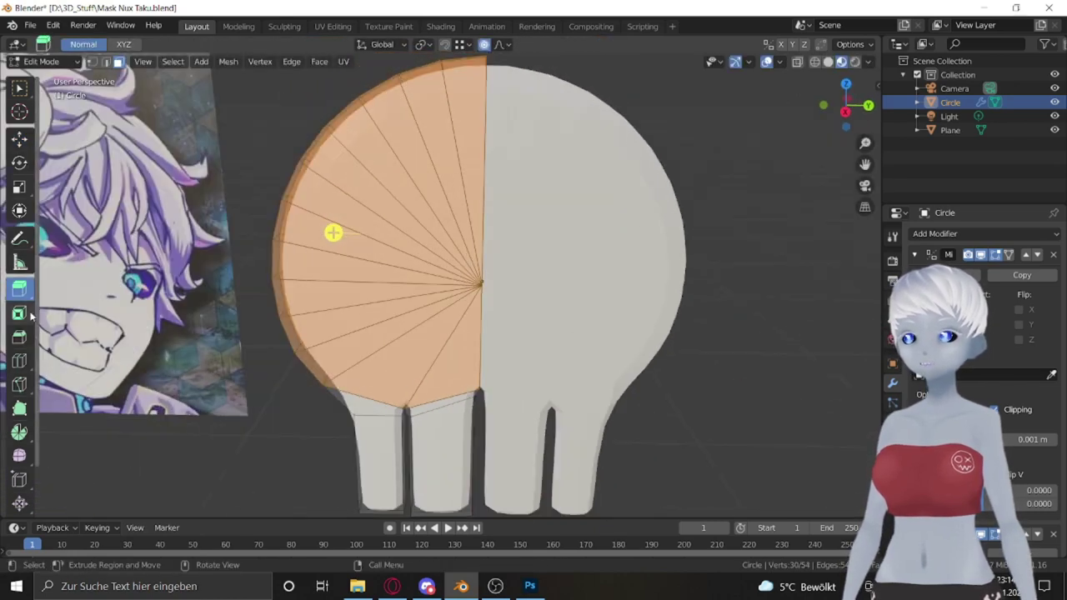
drag(84, 306, 111, 100)
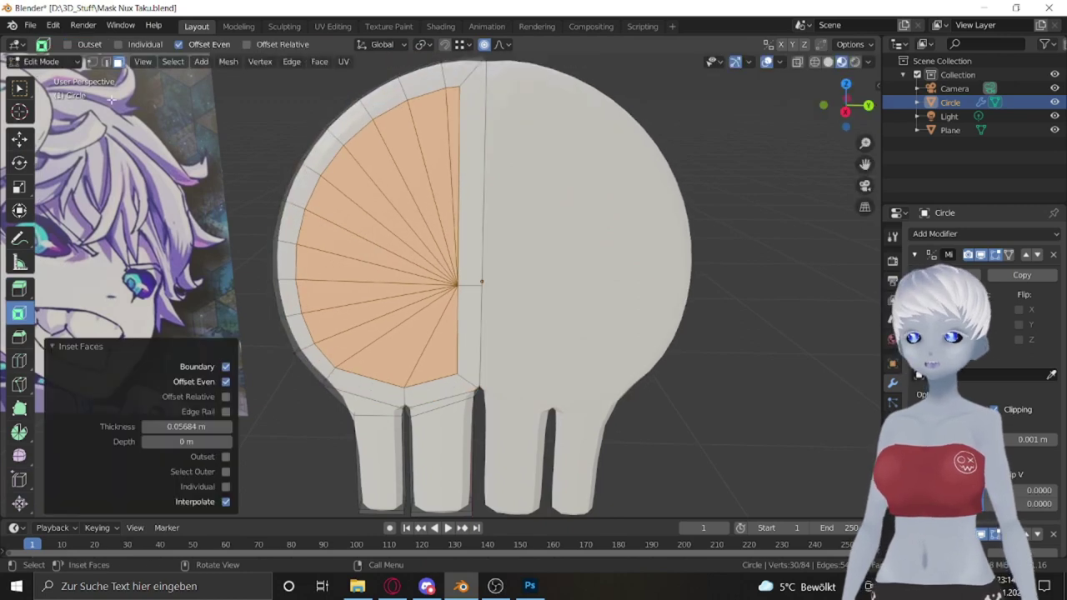
click(452, 94)
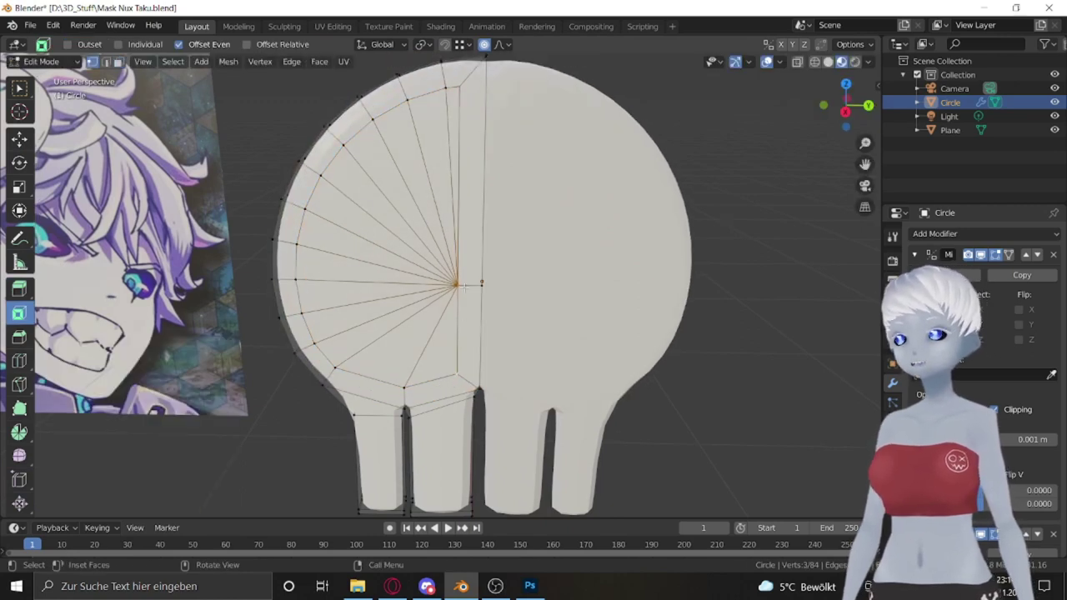
key(Delete)
Step: Move the lower fan-edge vertices and flatten them by scaling along Y
middle_drag(486, 155, 510, 261)
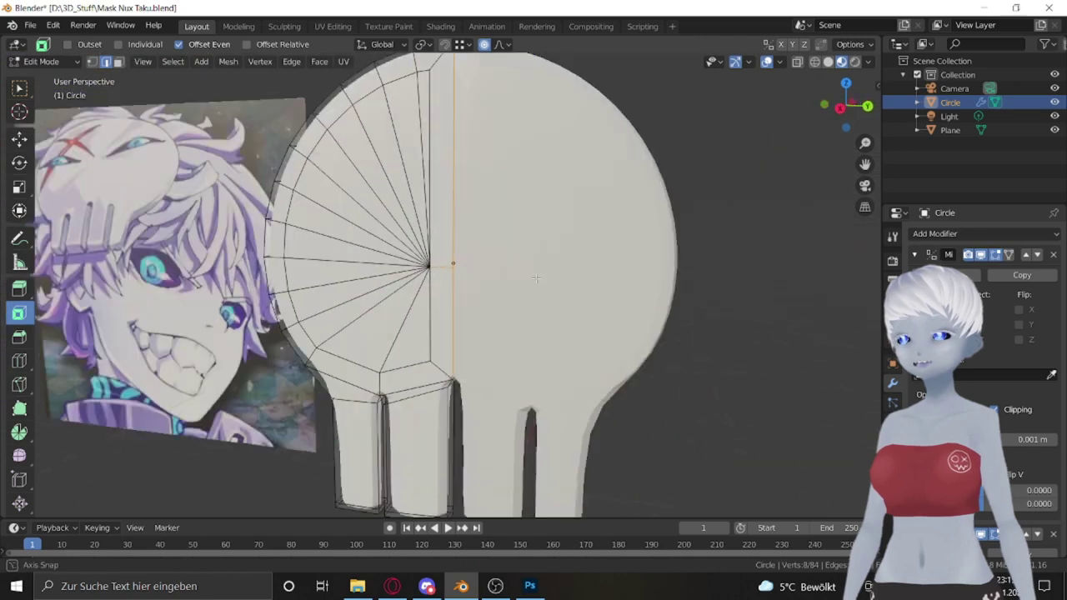
middle_drag(441, 347, 467, 250)
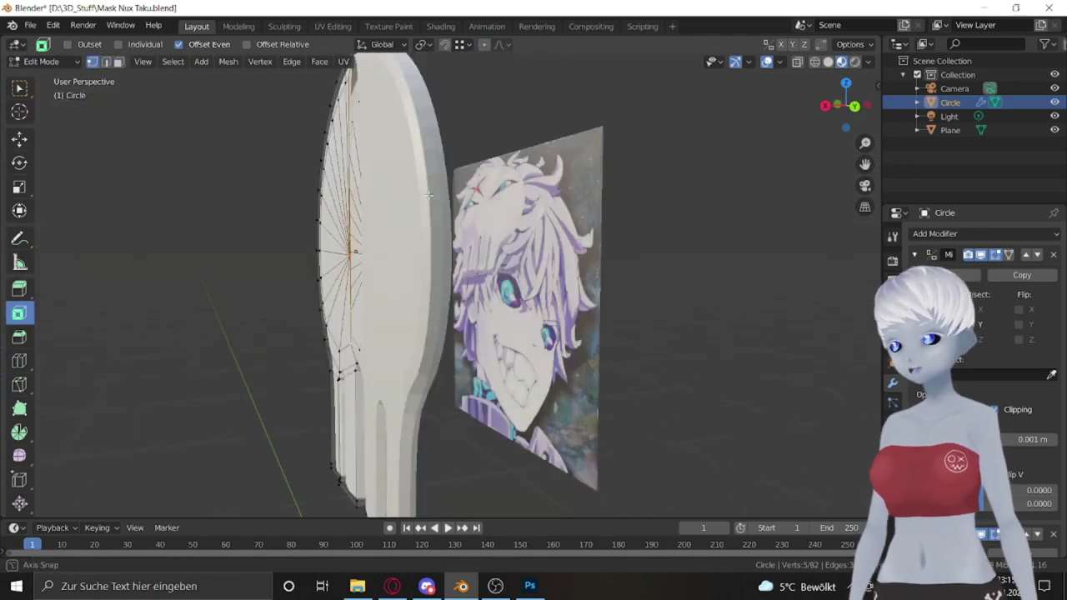
click(19, 138)
drag(491, 244, 476, 248)
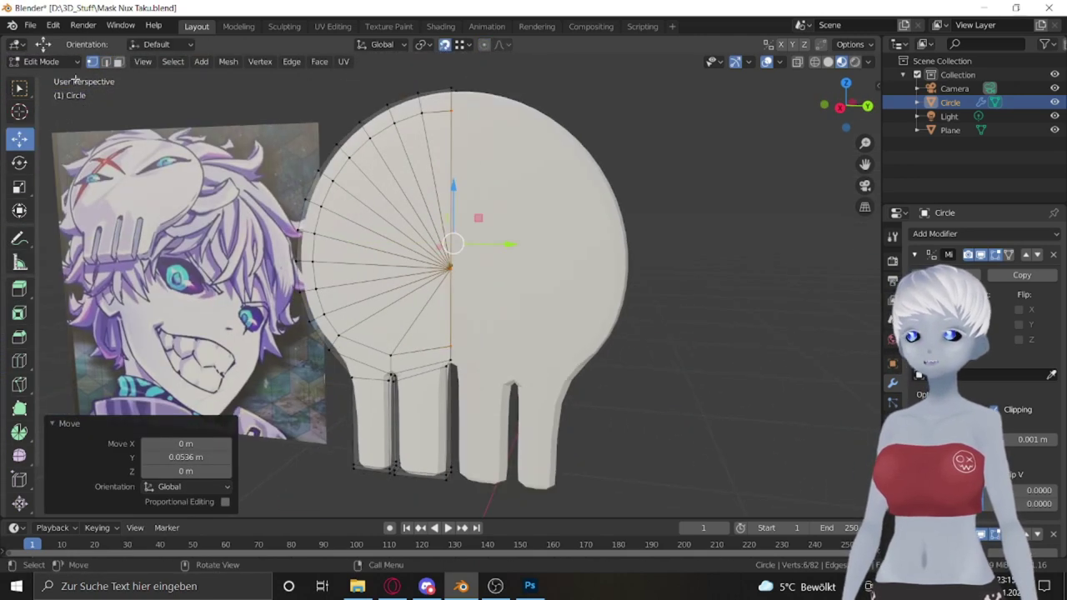
drag(454, 358, 333, 322)
middle_drag(364, 152, 433, 250)
drag(454, 216, 500, 218)
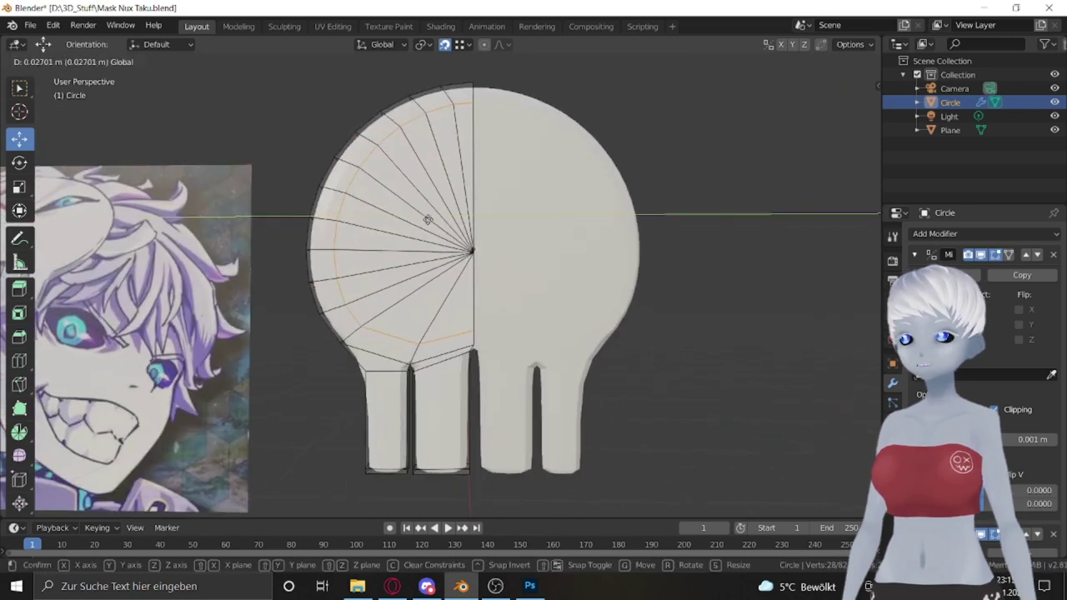
click(393, 165)
mouse_move(393, 165)
middle_down()
mouse_move(437, 235)
mouse_move(426, 219)
middle_up()
key(y)
click(421, 218)
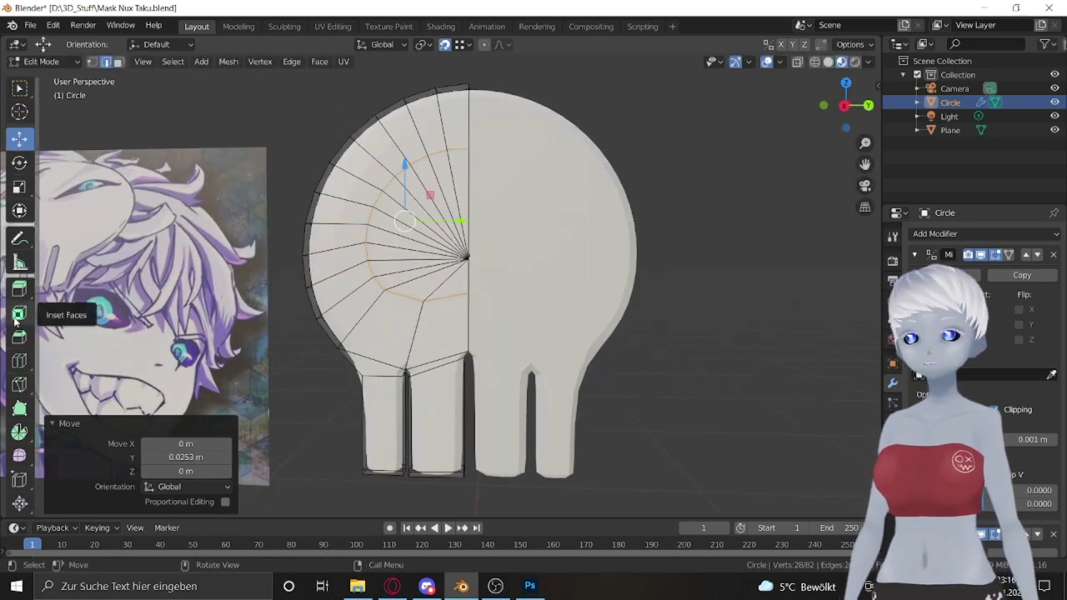
Step: Undo a trial bevel, then reshape the fan centre with a proportional move
click(467, 175)
middle_drag(468, 175, 89, 167)
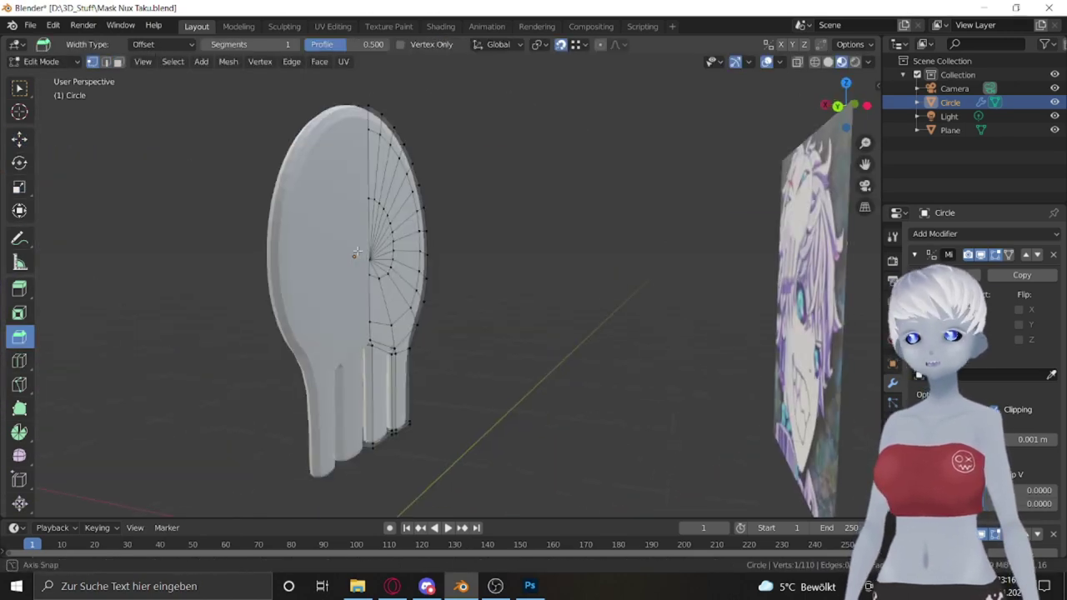
key(ctrl+z)
mouse_move(466, 250)
middle_down()
mouse_move(584, 250)
mouse_move(467, 250)
middle_up()
drag(460, 249, 450, 250)
scroll(491, 308, up, 3)
middle_drag(491, 309, 472, 226)
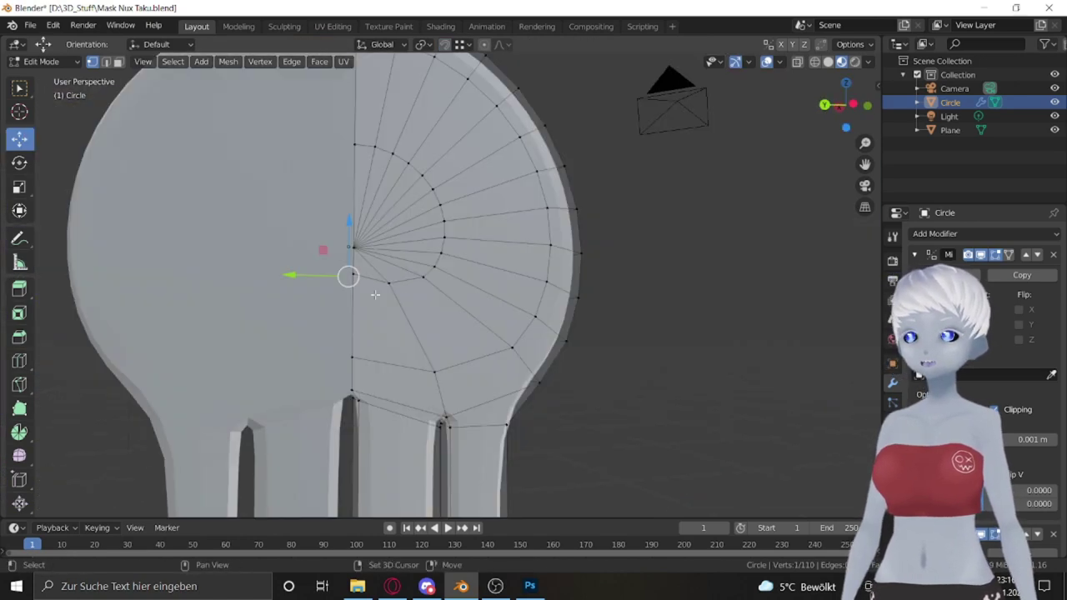
key(shift+Tab)
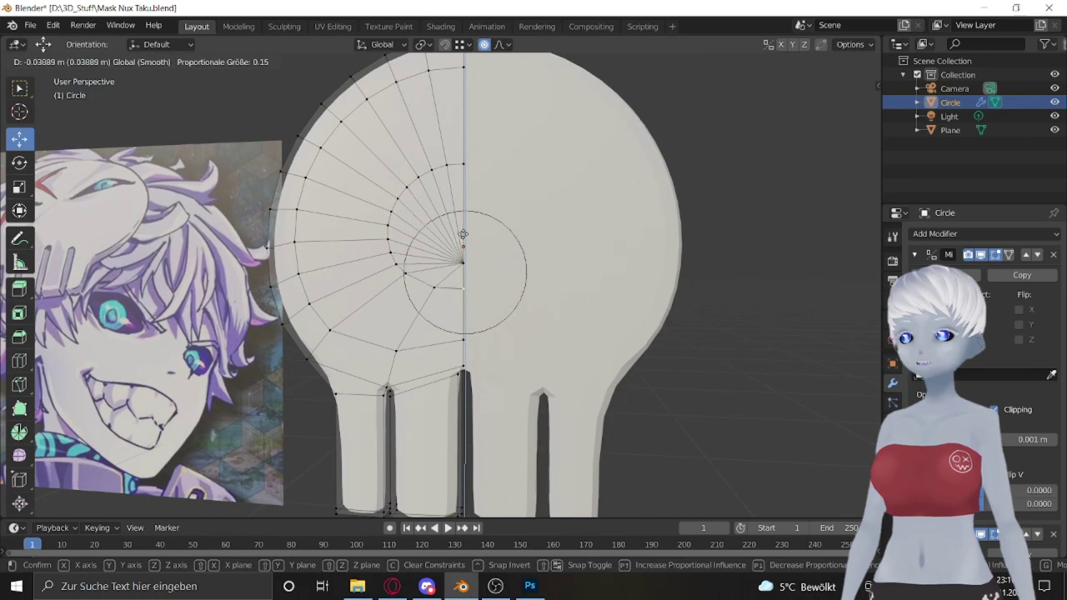
click(464, 230)
middle_drag(465, 230, 279, 209)
Step: Bend the mask edge into a dome with three wide proportional moves along X, then return to Object Mode
scroll(278, 209, down, 3)
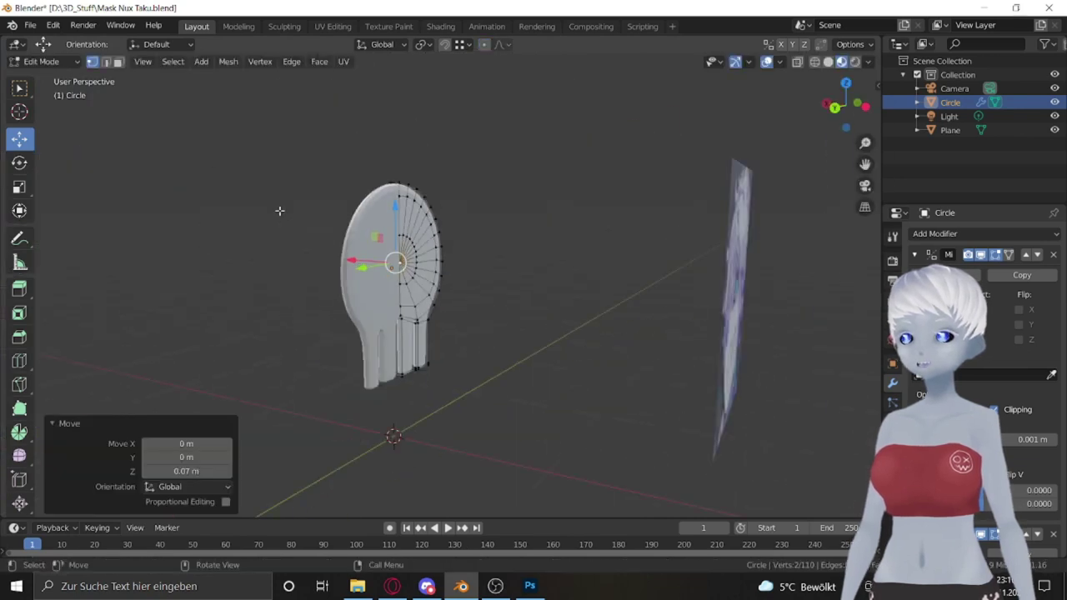
scroll(367, 255, up, 5)
key(g)
click(312, 247)
middle_drag(311, 248, 550, 252)
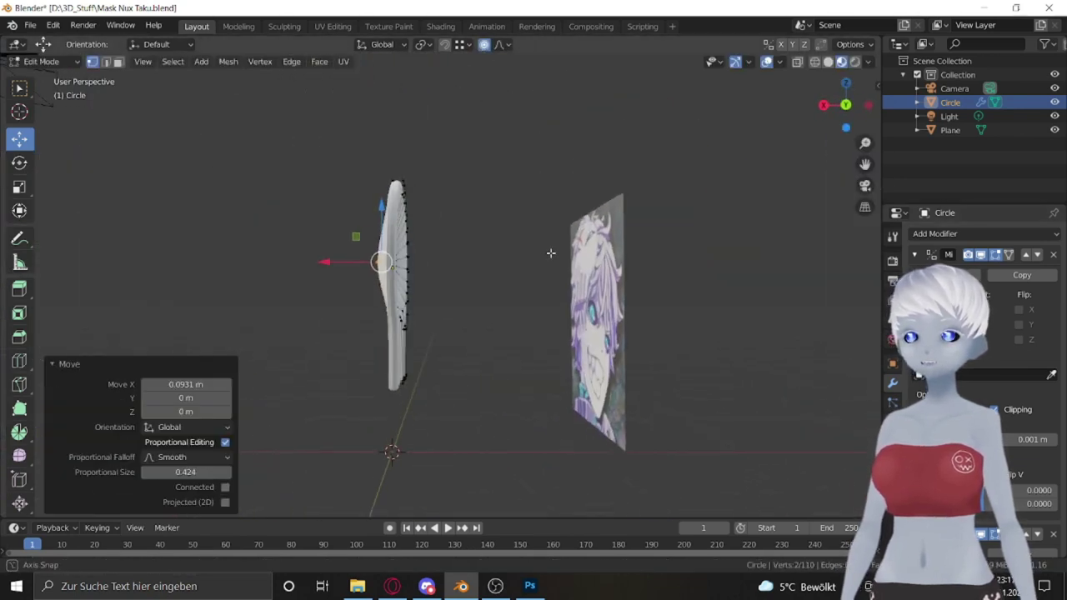
key(g)
click(250, 269)
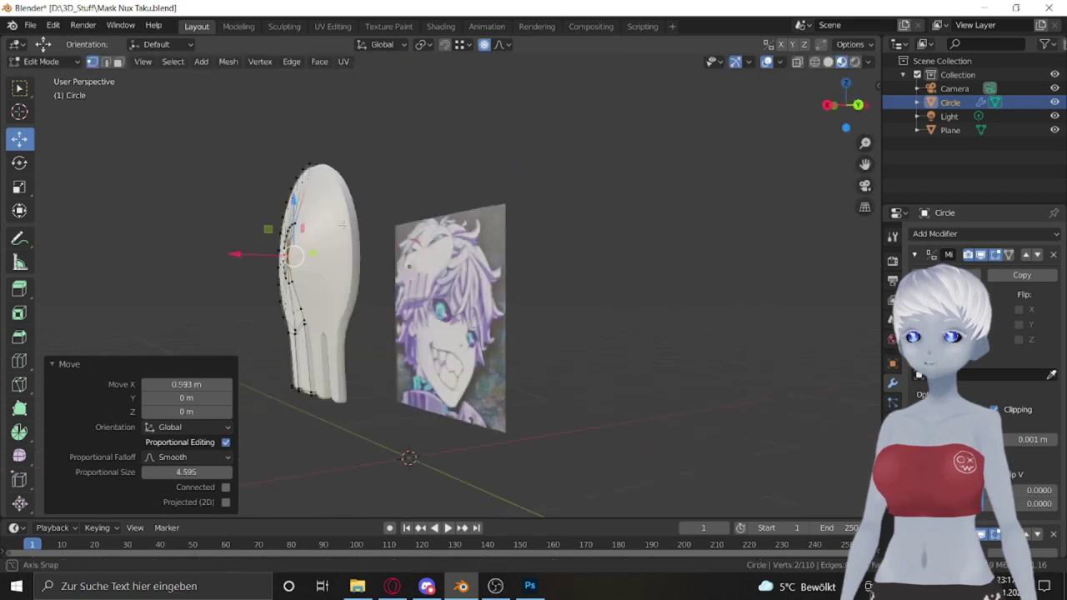
middle_drag(250, 269, 242, 267)
key(g)
click(83, 260)
mouse_move(83, 260)
middle_down()
mouse_move(334, 250)
mouse_move(582, 196)
middle_up()
key(Tab)
Step: Sculpt the mask with a lower-strength Draw brush, then Grab and Smooth, and return to Layout
key(ctrl+Page_Down)
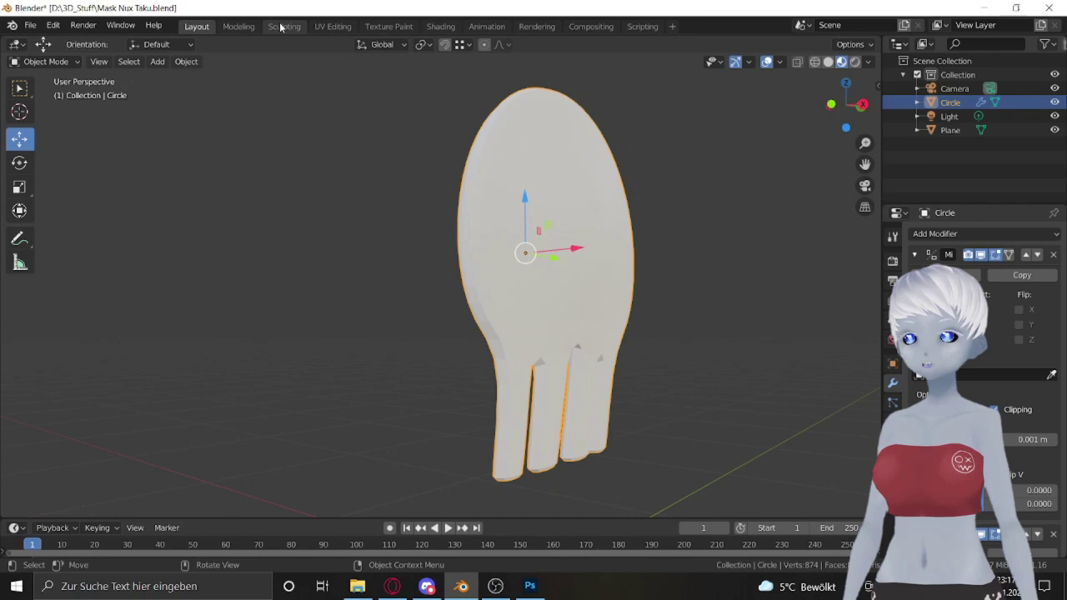
key(ctrl+Page_Down)
scroll(492, 223, up, 3)
key(shift+f)
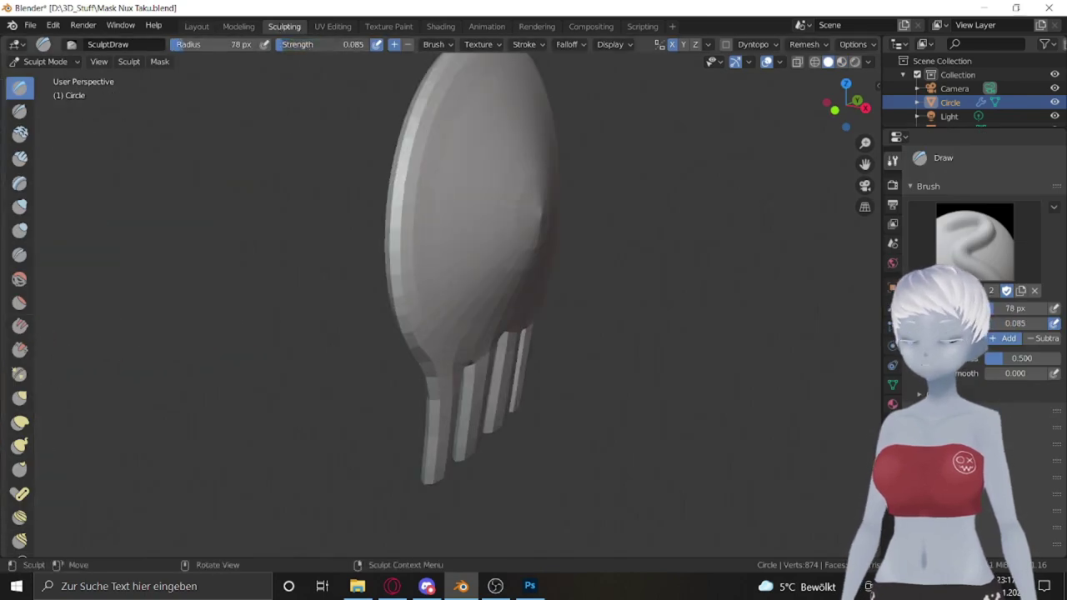
mouse_move(498, 297)
middle_down()
mouse_move(498, 150)
mouse_move(437, 247)
mouse_move(417, 242)
mouse_move(448, 363)
middle_up()
mouse_move(485, 167)
middle_down()
mouse_move(471, 200)
mouse_move(411, 177)
mouse_move(446, 197)
mouse_move(445, 140)
mouse_move(340, 250)
mouse_move(392, 186)
middle_up()
key(g)
key(shift+s)
key(ctrl+Page_Up)
scroll(537, 187, up, 5)
Step: In Edit Mode, move the selected rim vertices and the top rim vertex
key(Tab)
scroll(536, 187, down, 3)
mouse_move(537, 187)
middle_down()
mouse_move(697, 230)
mouse_move(583, 191)
middle_up()
key(g)
click(658, 247)
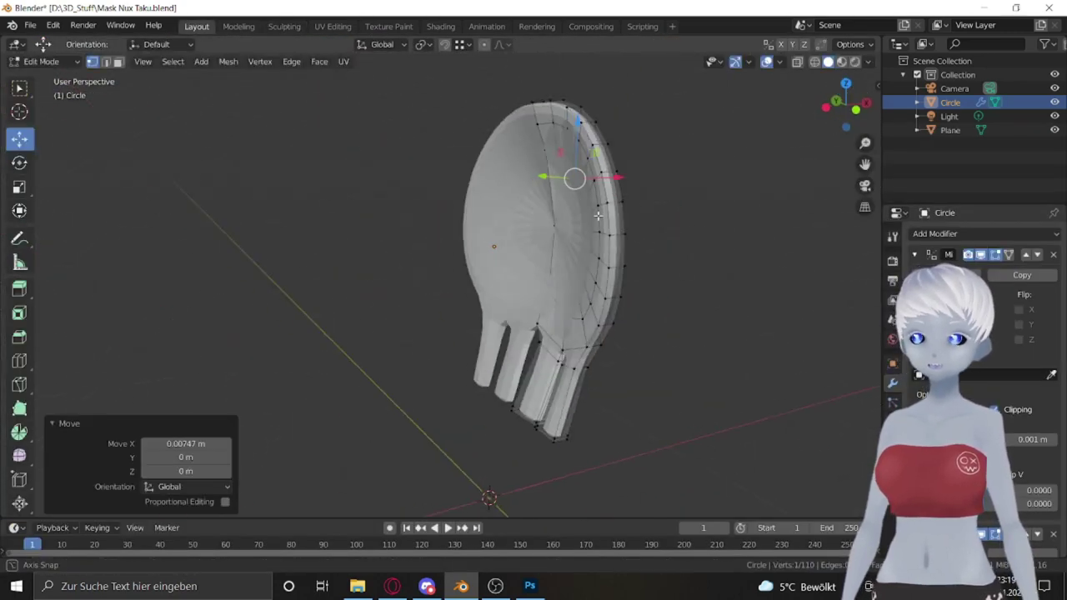
scroll(584, 192, up, 3)
scroll(608, 183, up, 3)
click(639, 173)
drag(639, 172, 658, 162)
mouse_move(659, 162)
middle_down()
mouse_move(634, 267)
mouse_move(628, 236)
mouse_move(631, 303)
mouse_move(417, 342)
middle_up()
Step: Finish the rim vertex move and preview the shape in Object Mode
key(Tab)
key(Tab)
click(645, 237)
click(214, 291)
key(Tab)
middle_drag(214, 291, 67, 299)
Step: Move another rim vertex, checking the outline in Object Mode
key(Tab)
middle_drag(682, 292, 633, 203)
drag(633, 202, 645, 212)
key(Tab)
mouse_move(645, 212)
middle_down()
mouse_move(657, 286)
mouse_move(515, 288)
mouse_move(575, 202)
middle_up()
key(Tab)
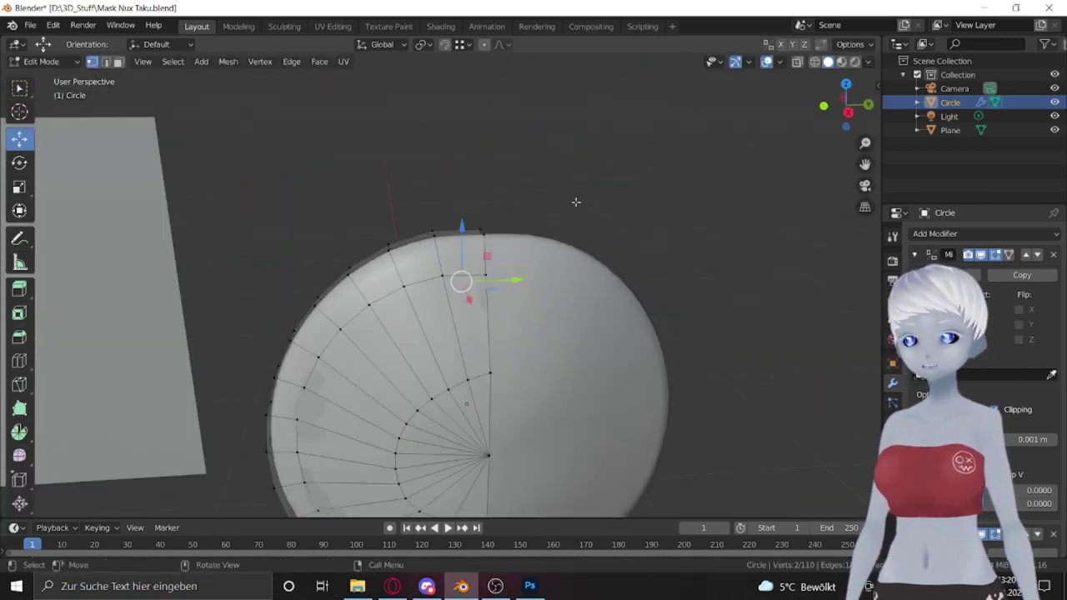
click(19, 137)
middle_drag(75, 122, 499, 250)
key(Tab)
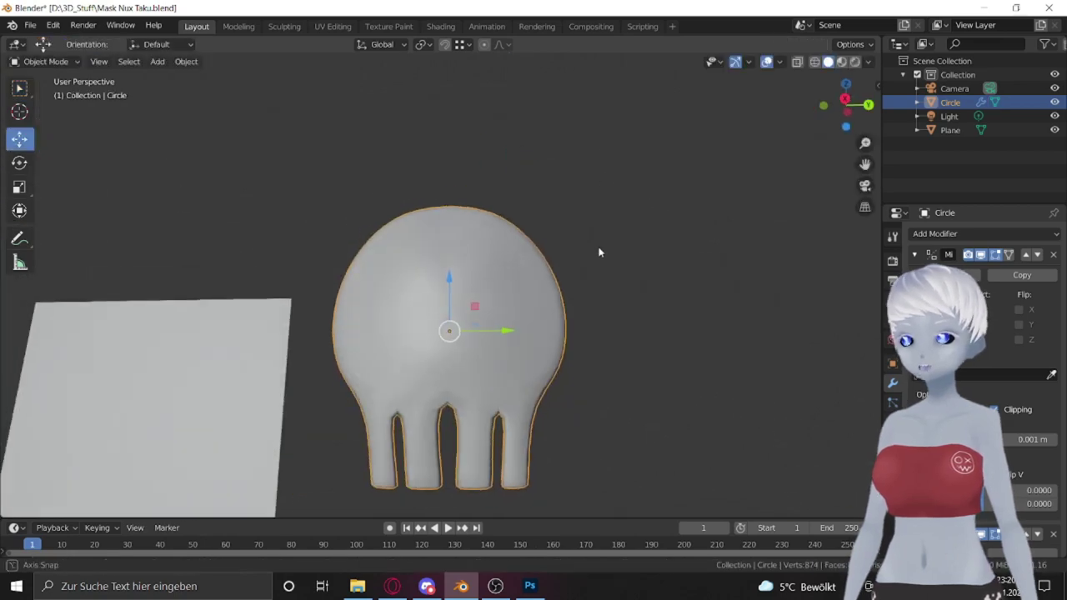
key(Tab)
Step: Shift the tooth vertices along Y by 0.0162 m
middle_drag(598, 250, 502, 309)
click(320, 382)
middle_drag(320, 382, 526, 323)
scroll(527, 323, down, 3)
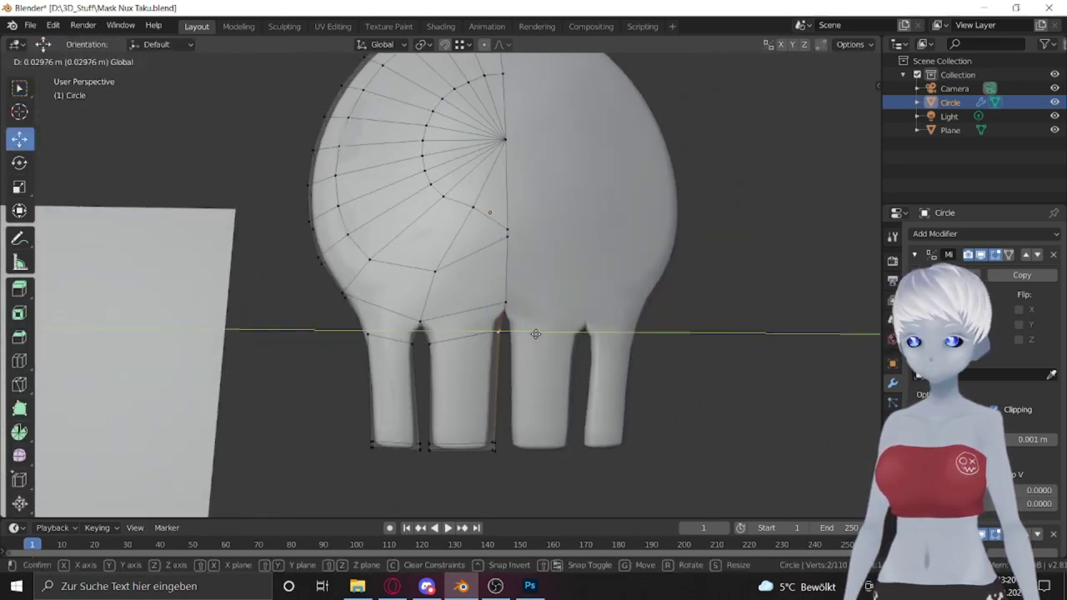
click(536, 334)
scroll(472, 328, up, 3)
scroll(341, 341, down, 3)
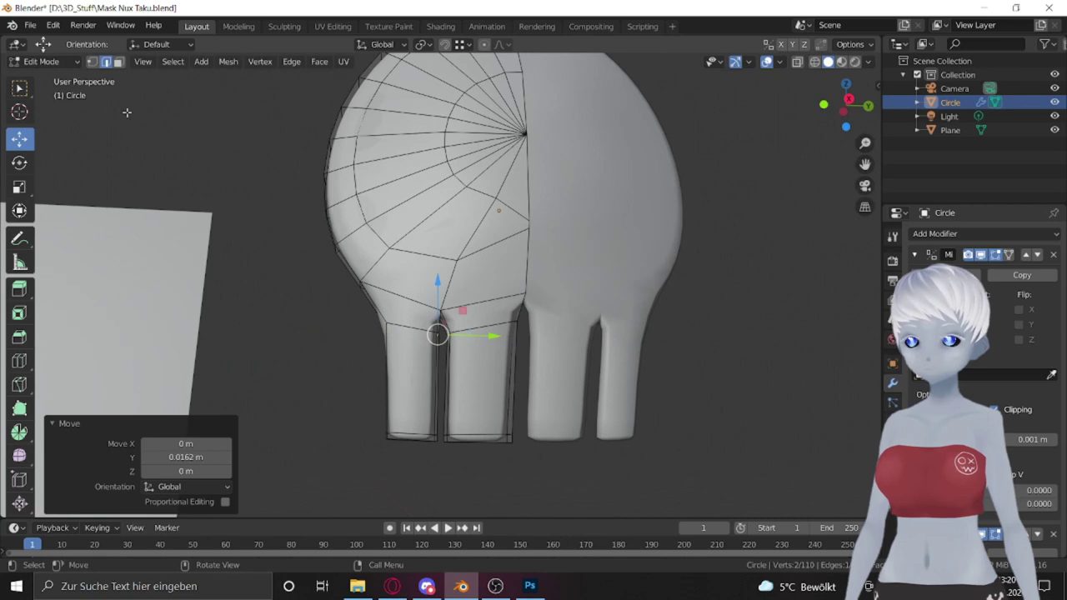
scroll(433, 317, up, 3)
scroll(428, 250, up, 2)
key(g)
key(y)
click(486, 385)
mouse_move(441, 384)
middle_down()
mouse_move(500, 283)
mouse_move(542, 250)
mouse_move(467, 249)
middle_up()
scroll(466, 250, up, 2)
Step: Move the inner tooth edge 0.00609 m along Y and save Mask Nux Taku.blend
click(326, 350)
scroll(334, 388, up, 2)
key(g)
key(y)
click(393, 389)
key(g)
key(y)
click(466, 250)
middle_drag(466, 250, 623, 340)
key(ctrl+s)
Step: Switch to vertex selection and adjust a vertex near the teeth
scroll(687, 284, up, 2)
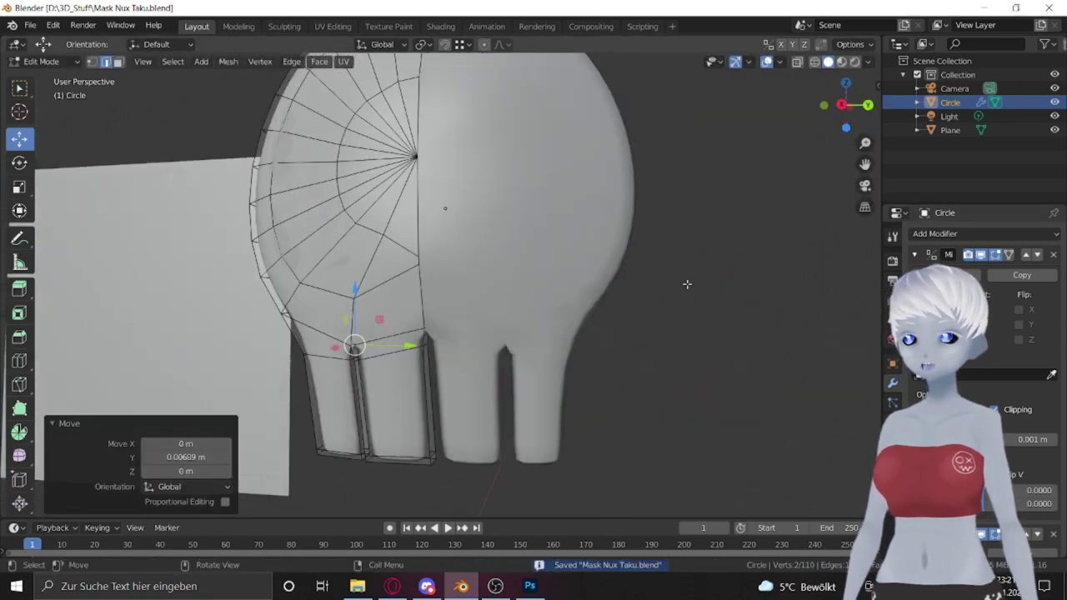
click(90, 67)
middle_drag(316, 284, 449, 183)
scroll(450, 183, up, 3)
click(441, 243)
mouse_move(441, 244)
middle_down()
mouse_move(105, 291)
mouse_move(300, 269)
middle_up()
scroll(540, 293, down, 3)
Step: Add a new edge loop across a tooth with Loop Cut
scroll(500, 293, up, 4)
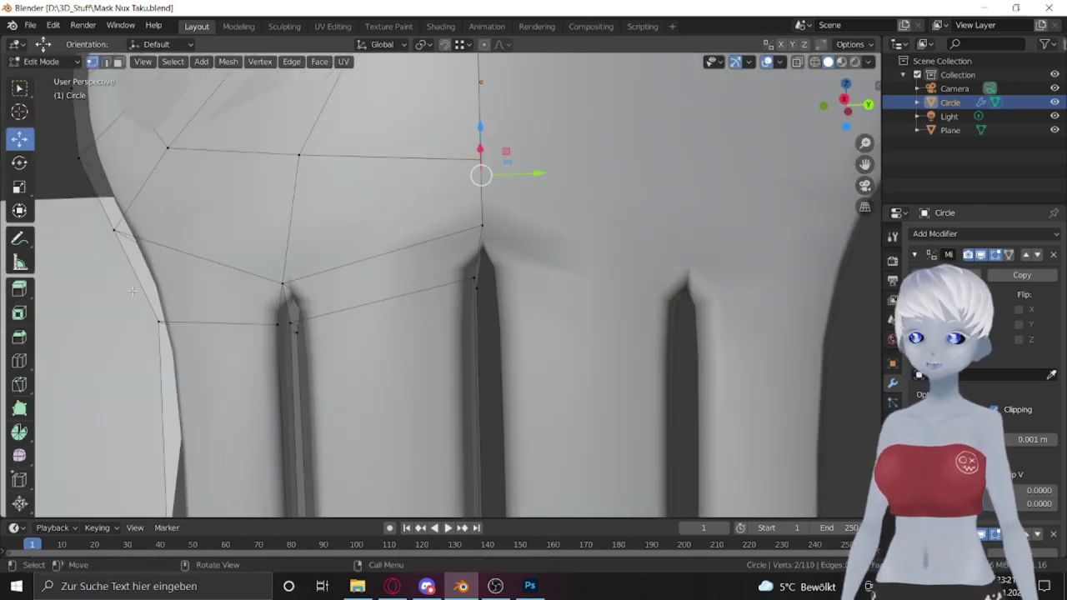
click(20, 360)
click(290, 305)
scroll(250, 292, up, 3)
mouse_move(250, 292)
middle_down()
mouse_move(208, 216)
mouse_move(171, 223)
mouse_move(619, 243)
mouse_move(551, 242)
mouse_move(417, 327)
middle_up()
Step: Move a tooth-corner vertex and scale the slit vertex pair to 1.449 along Y
click(197, 212)
click(619, 242)
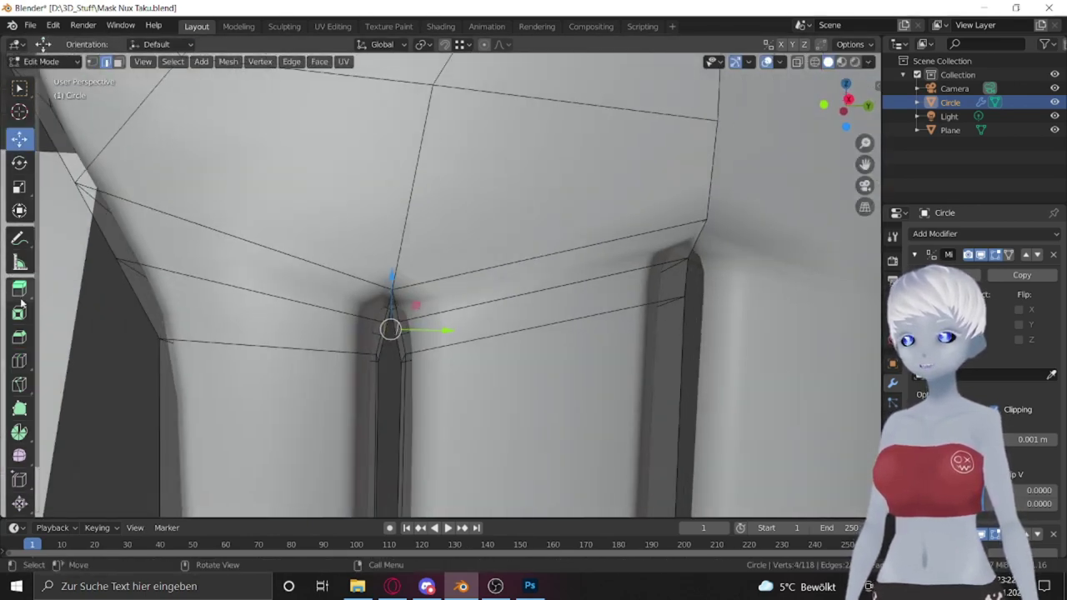
key(s)
middle_drag(256, 249, 314, 259)
key(Tab)
scroll(313, 260, down, 5)
key(Tab)
Step: Set the viewport to Material Preview shading and return to Object Mode
right_click(823, 149)
click(840, 61)
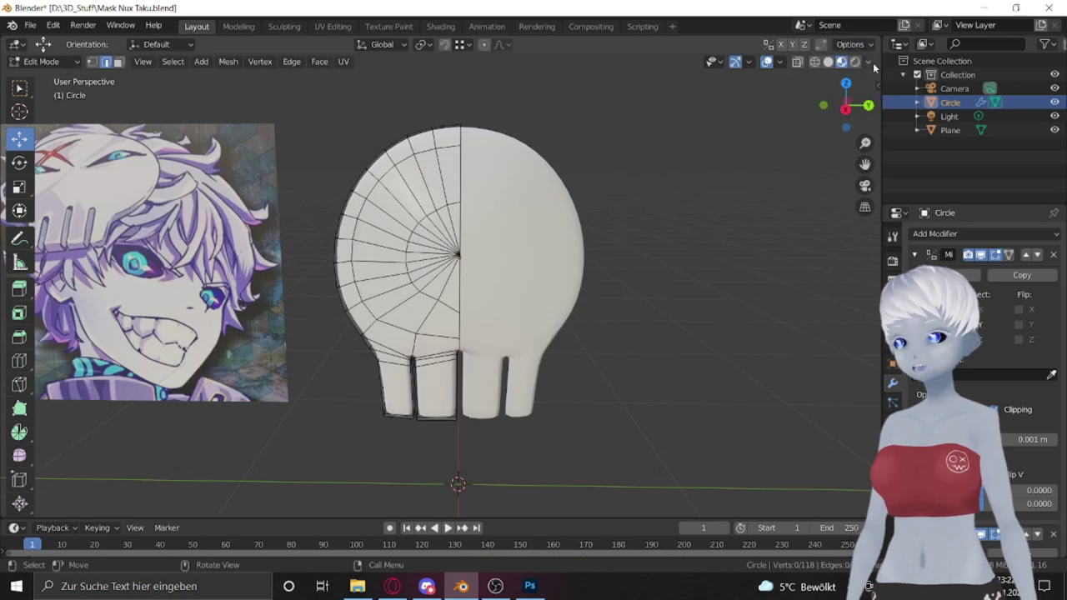
click(867, 61)
mouse_move(750, 225)
middle_down()
mouse_move(579, 223)
mouse_move(673, 246)
mouse_move(766, 371)
mouse_move(667, 334)
middle_up()
key(Tab)
key(Tab)
scroll(766, 371, up, 5)
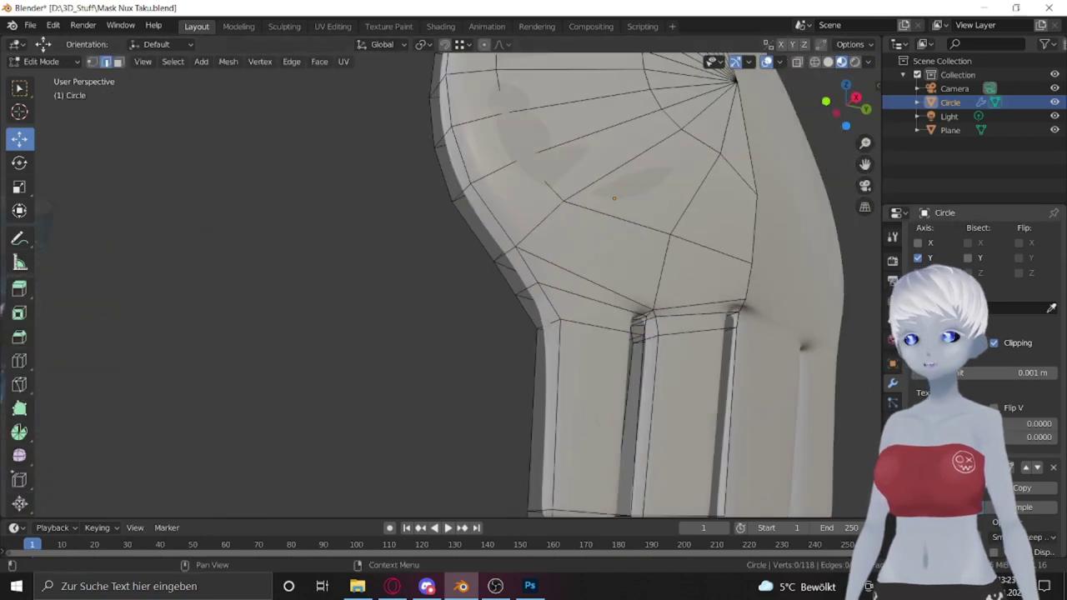
Step: Rescale the selected tooth geometry slightly and nudge it along Y
click(516, 333)
key(s)
click(364, 305)
scroll(476, 329, down, 5)
middle_drag(476, 329, 393, 332)
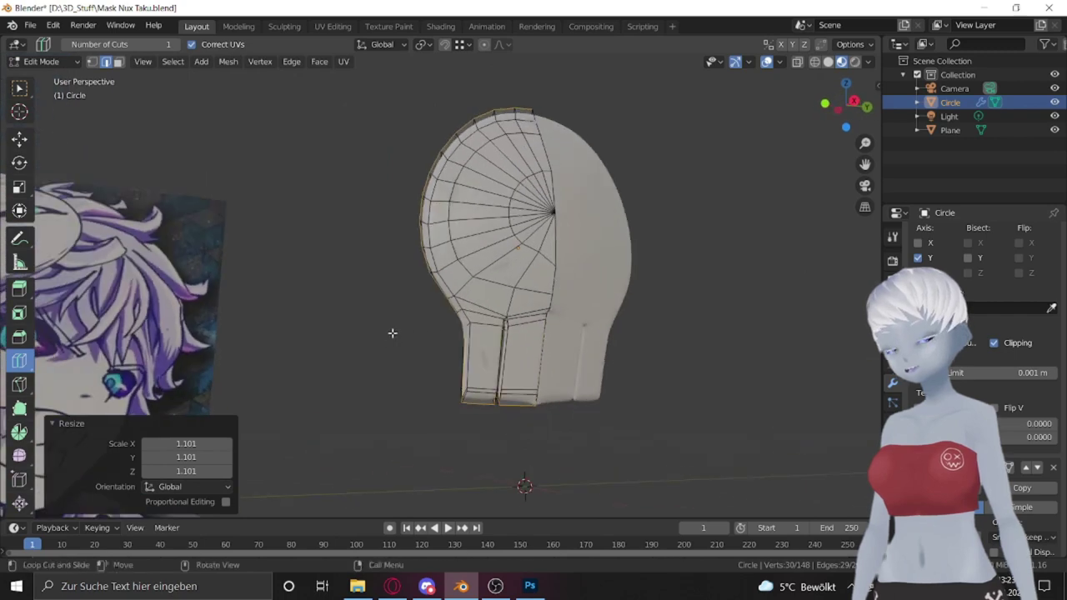
key(s)
click(405, 328)
scroll(405, 329, up, 3)
click(19, 138)
drag(500, 269, 486, 269)
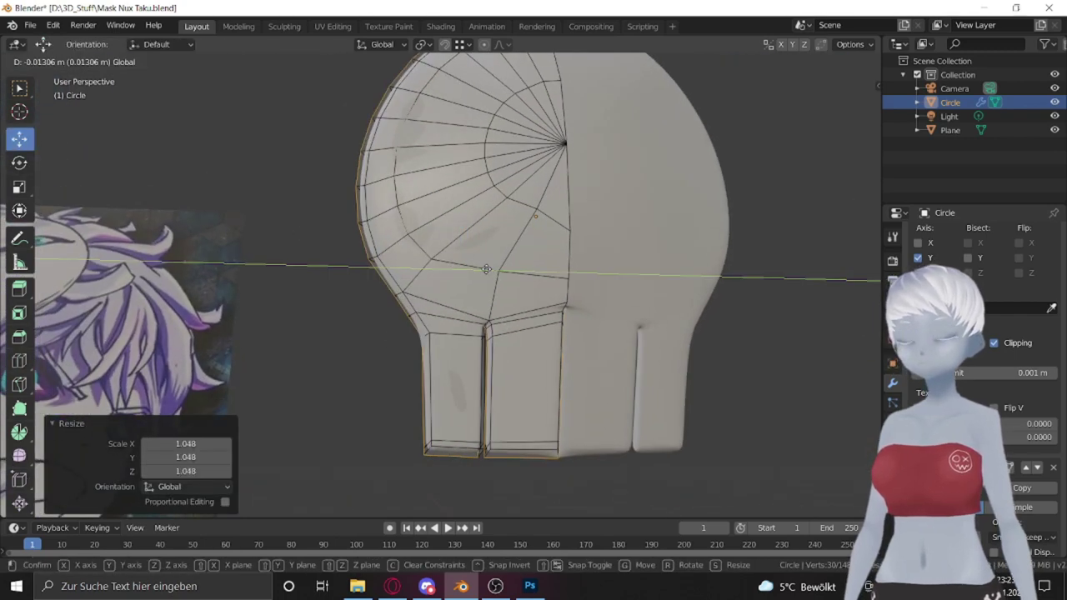
Step: Scale the tooth geometry uniformly to 1.017
key(s)
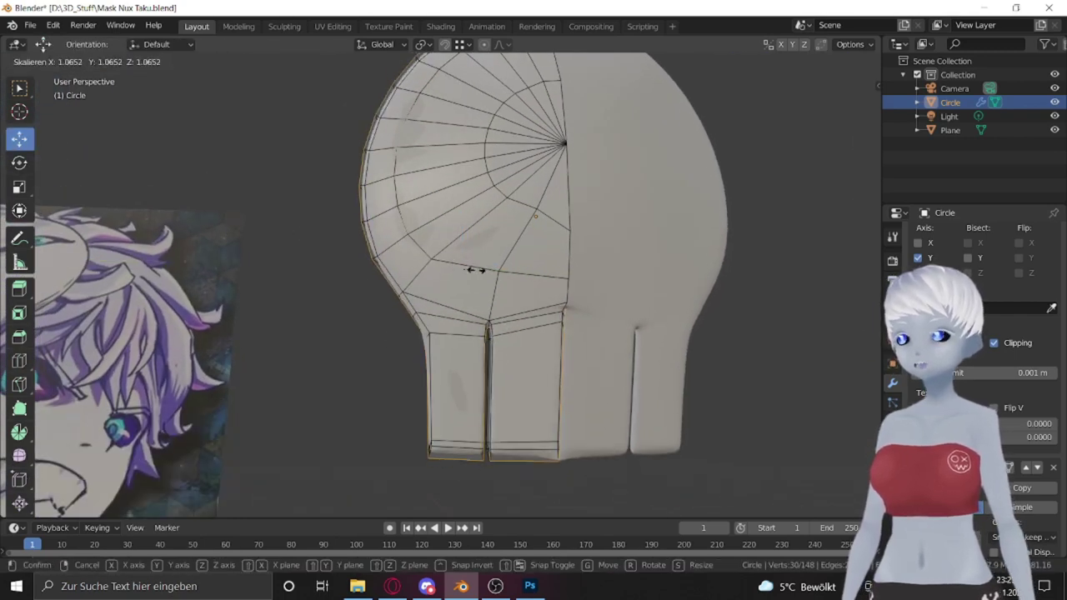
click(475, 269)
scroll(475, 269, up, 3)
middle_drag(475, 269, 550, 424)
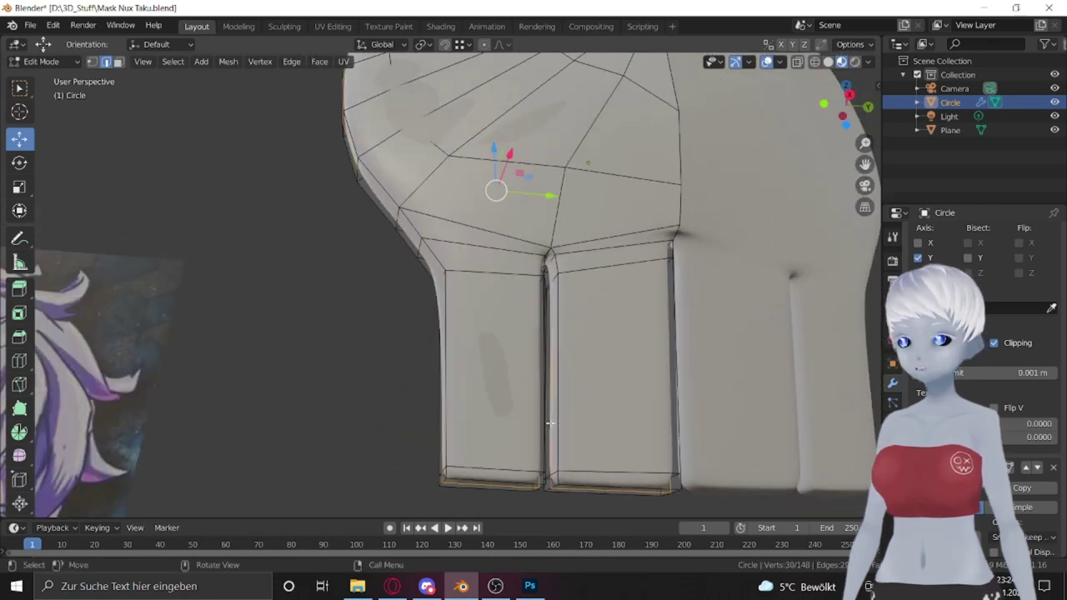
key(s)
click(746, 421)
middle_drag(746, 421, 395, 178)
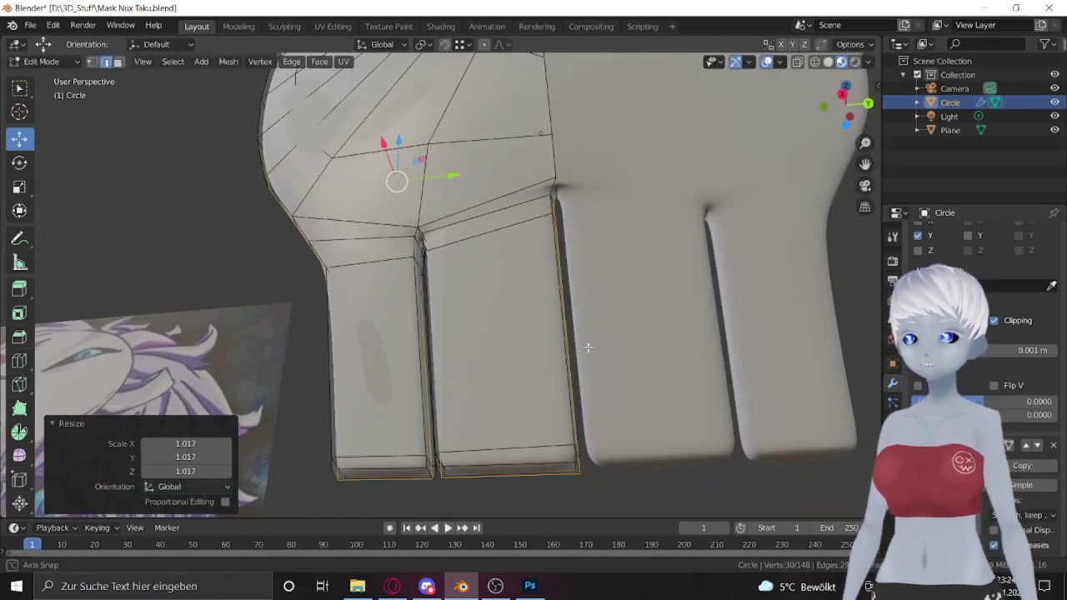
scroll(395, 179, up, 2)
Step: Stretch the teeth along Y, then try a loop cut on the mask's underside
key(s)
key(y)
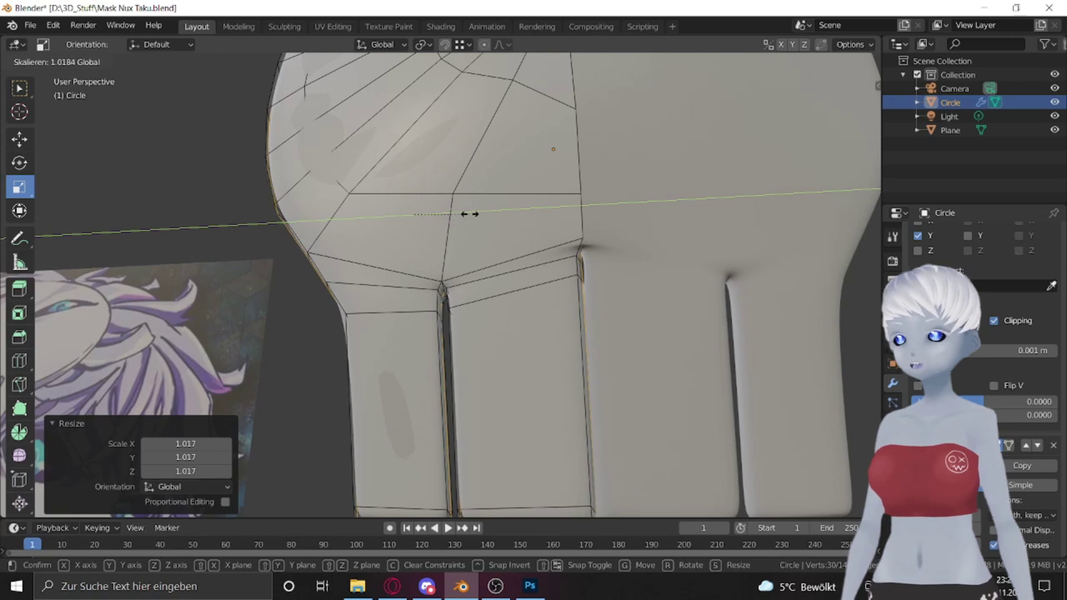
click(470, 213)
middle_drag(469, 213, 428, 119)
key(ctrl+r)
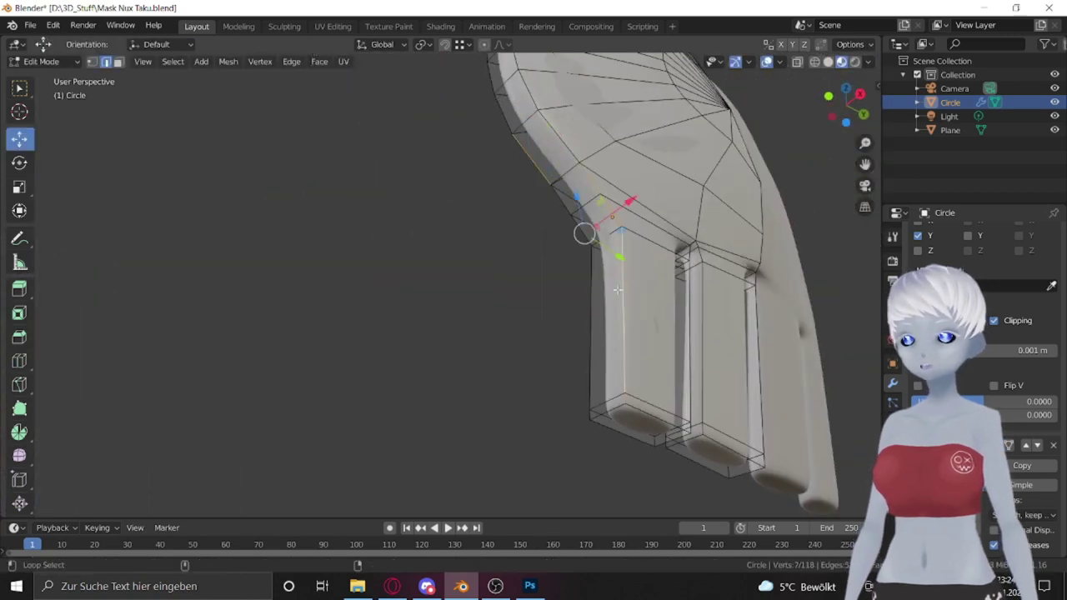
middle_drag(597, 354, 620, 299)
mouse_move(713, 287)
middle_down()
mouse_move(302, 450)
mouse_move(566, 371)
mouse_move(638, 476)
mouse_move(576, 406)
mouse_move(555, 466)
mouse_move(416, 375)
mouse_move(143, 224)
middle_up()
Step: Bevel the mask's outer rim edges with a width of 0.0156
click(19, 336)
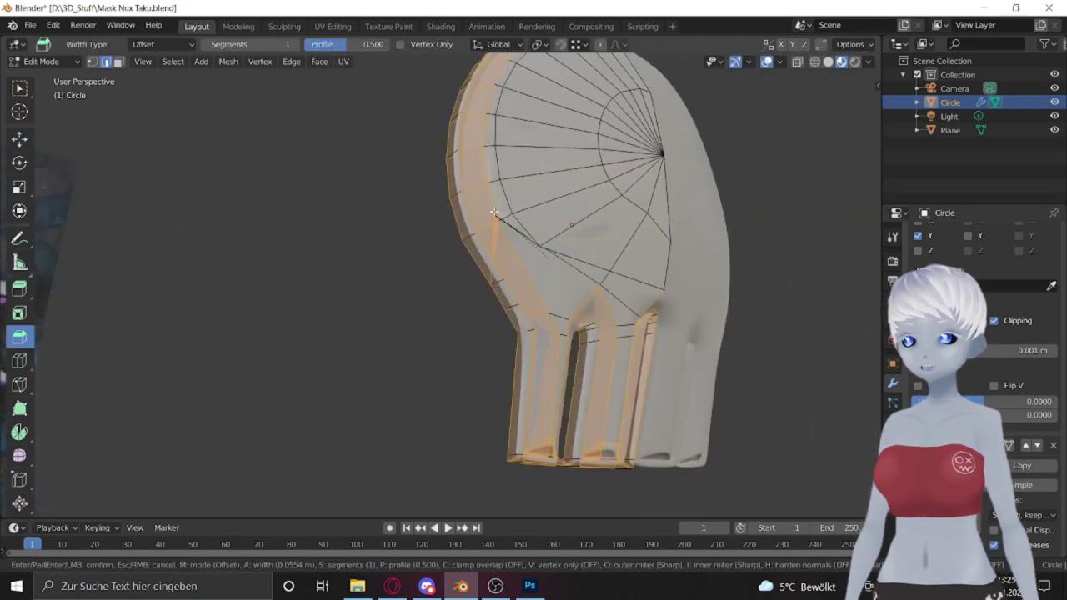
drag(534, 242, 511, 218)
mouse_move(512, 217)
middle_down()
mouse_move(576, 217)
mouse_move(417, 250)
middle_up()
click(185, 305)
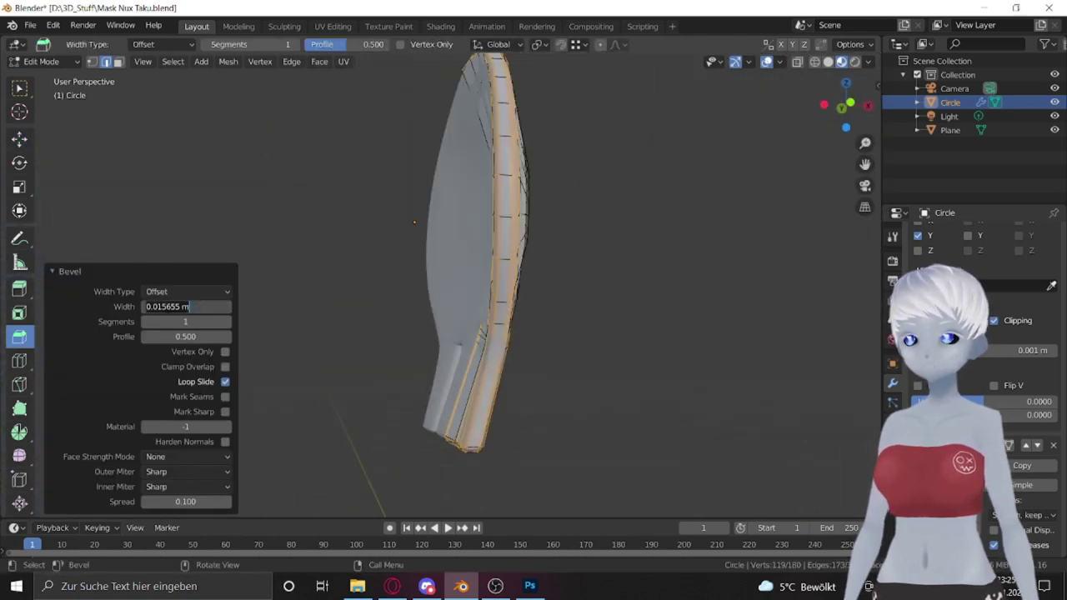
key(Return)
key(Tab)
mouse_move(197, 305)
middle_down()
mouse_move(460, 174)
mouse_move(660, 446)
mouse_move(642, 454)
middle_up()
key(Tab)
key(Tab)
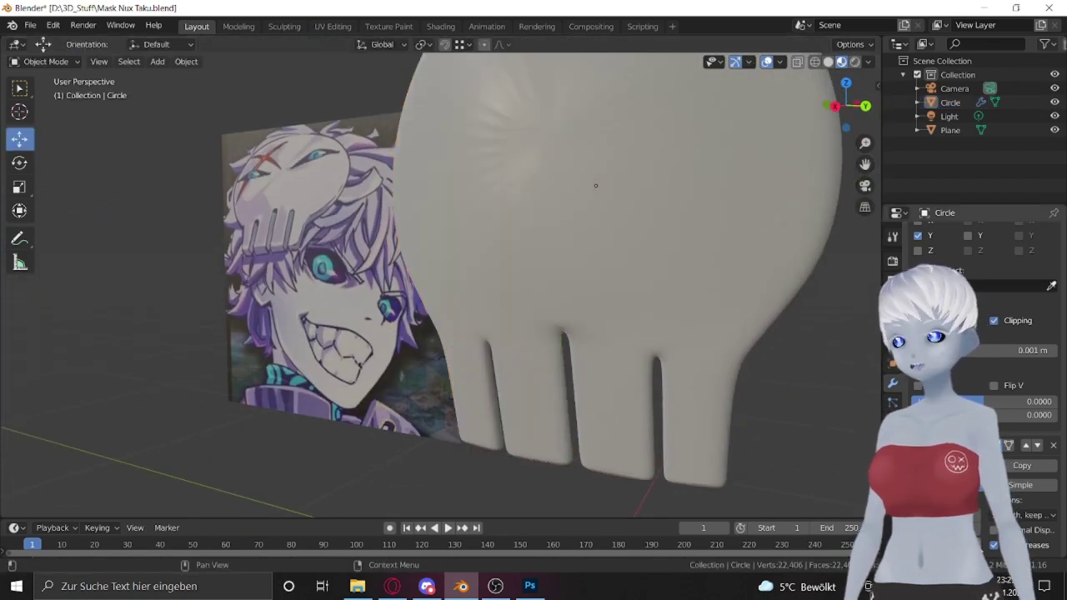
key(Tab)
middle_drag(781, 440, 379, 167)
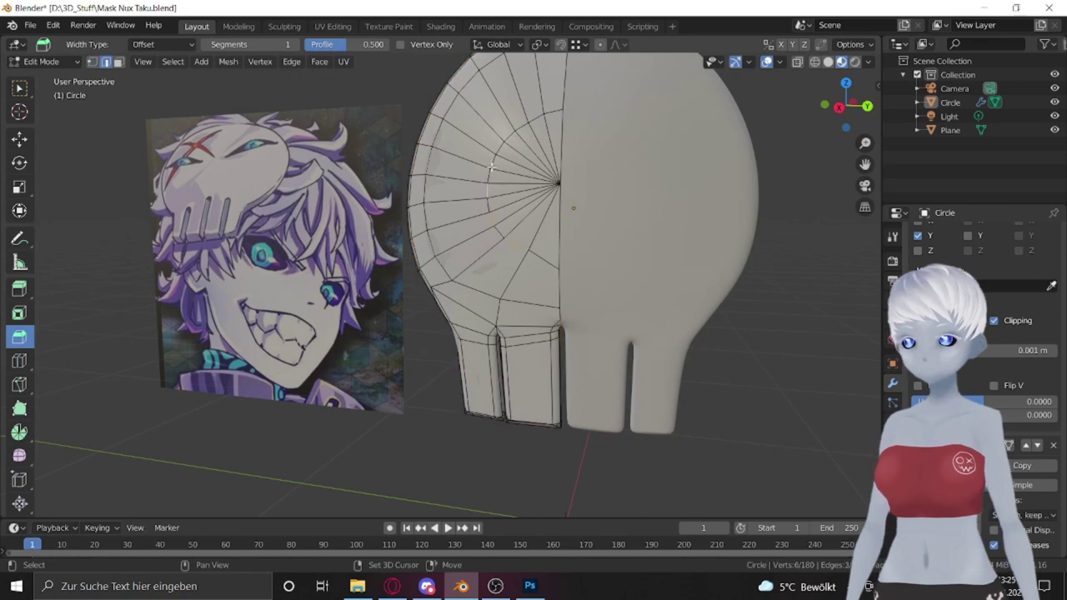
Step: Merge fan vertices by distance, undo the overly aggressive merge, then merge at center
key(m)
click(533, 117)
middle_drag(534, 116, 623, 112)
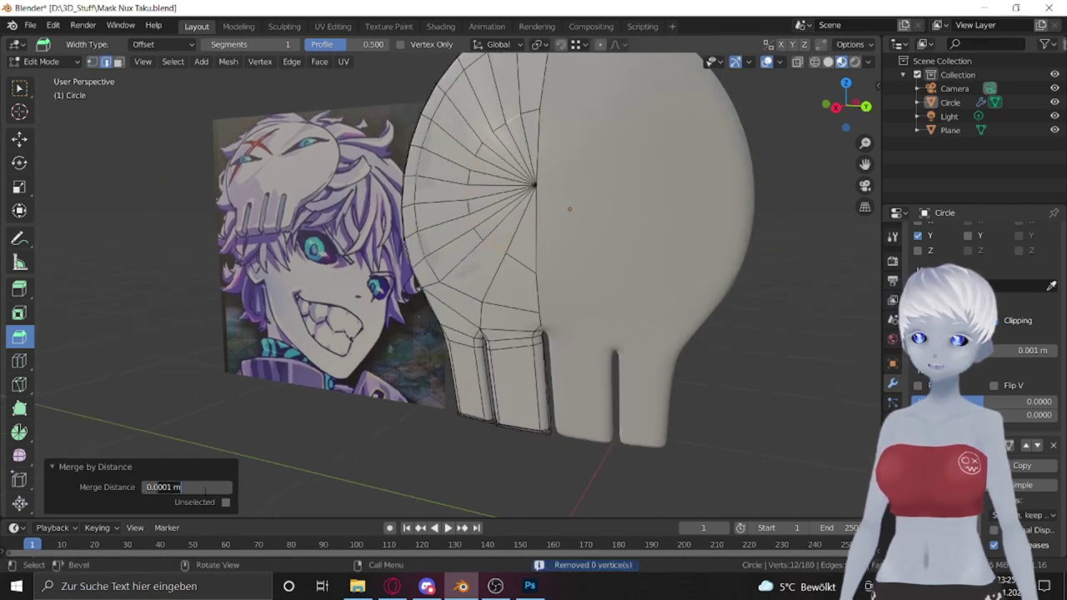
middle_drag(422, 237, 563, 512)
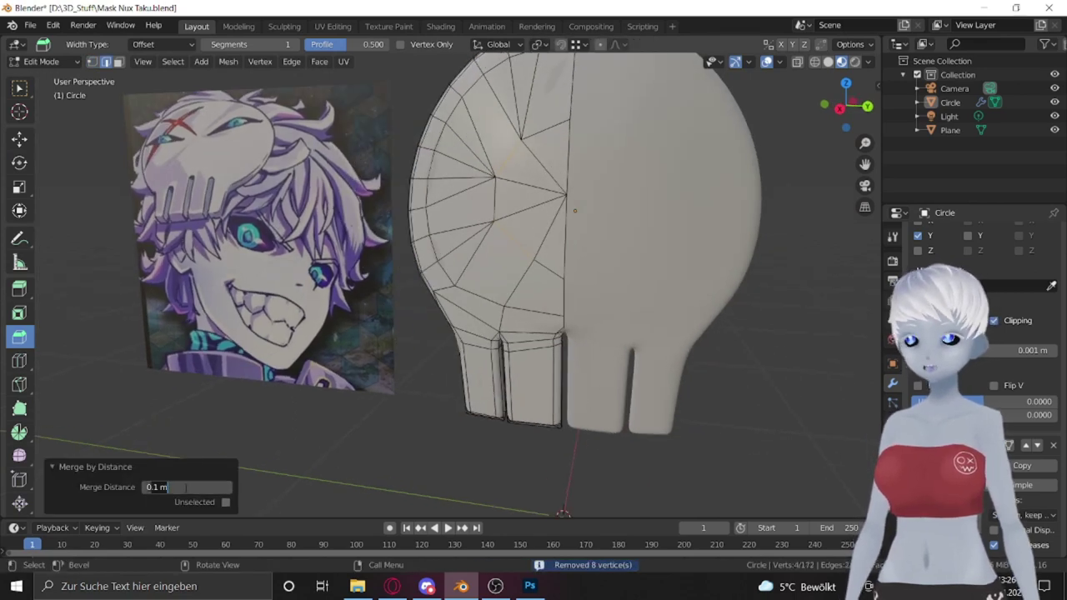
text(05)
key(ctrl+z)
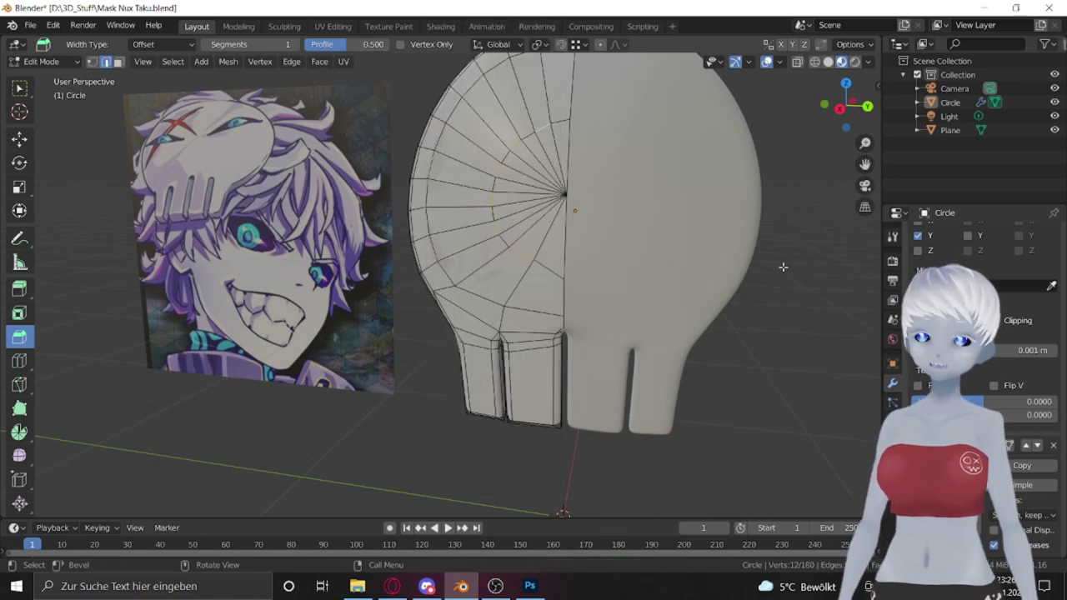
click(501, 205)
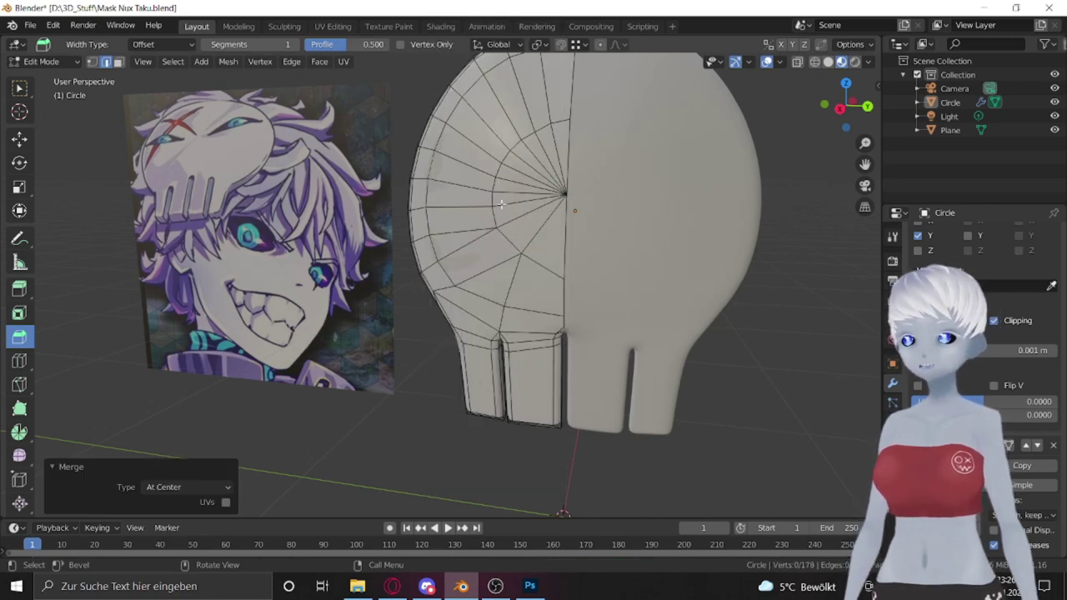
key(m)
Step: Preview the mask in Material Preview shading, then return to Edit Mode
key(Tab)
mouse_move(501, 170)
middle_down()
mouse_move(494, 146)
mouse_move(520, 173)
mouse_move(854, 63)
middle_up()
click(854, 63)
middle_drag(583, 250, 611, 280)
key(Tab)
scroll(600, 233, up, 3)
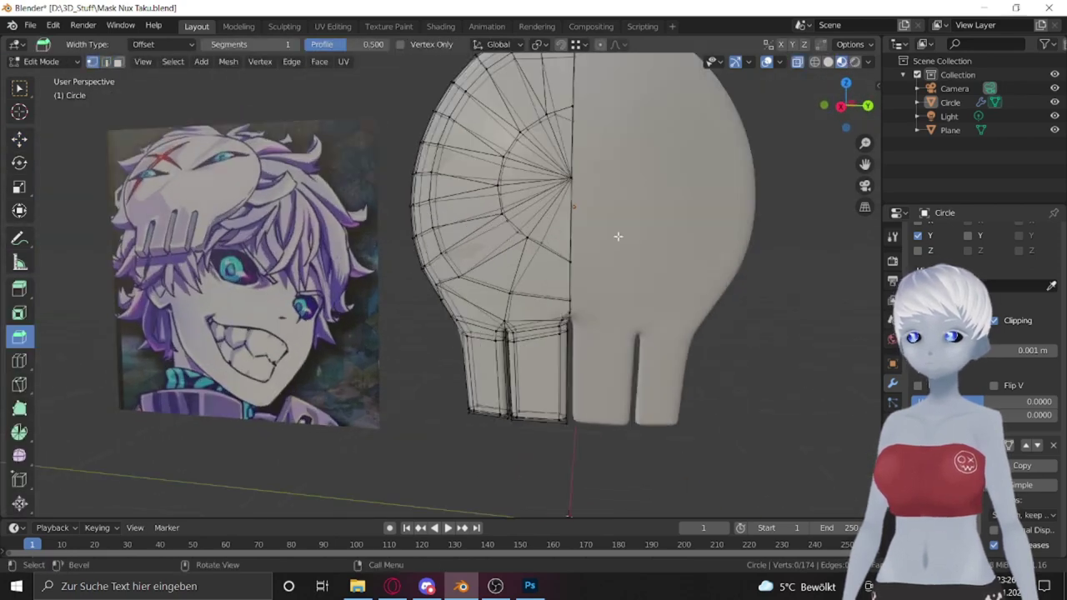
scroll(583, 213, up, 2)
mouse_move(584, 213)
middle_down()
mouse_move(661, 219)
mouse_move(722, 72)
middle_up()
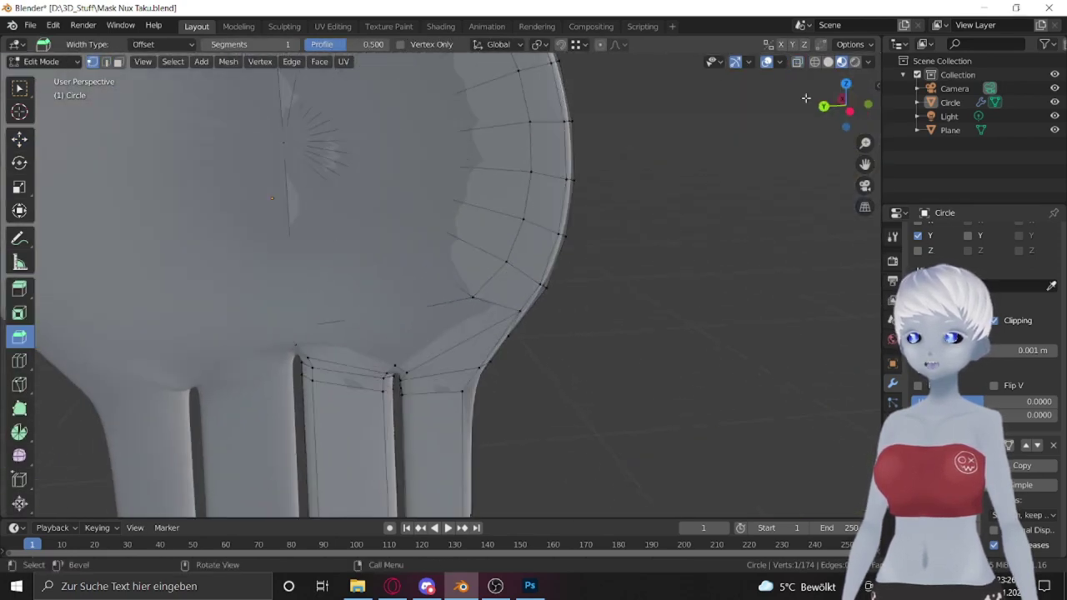
Step: Merge selected fan vertices at center and at last, with see-through turned off
click(344, 228)
click(106, 63)
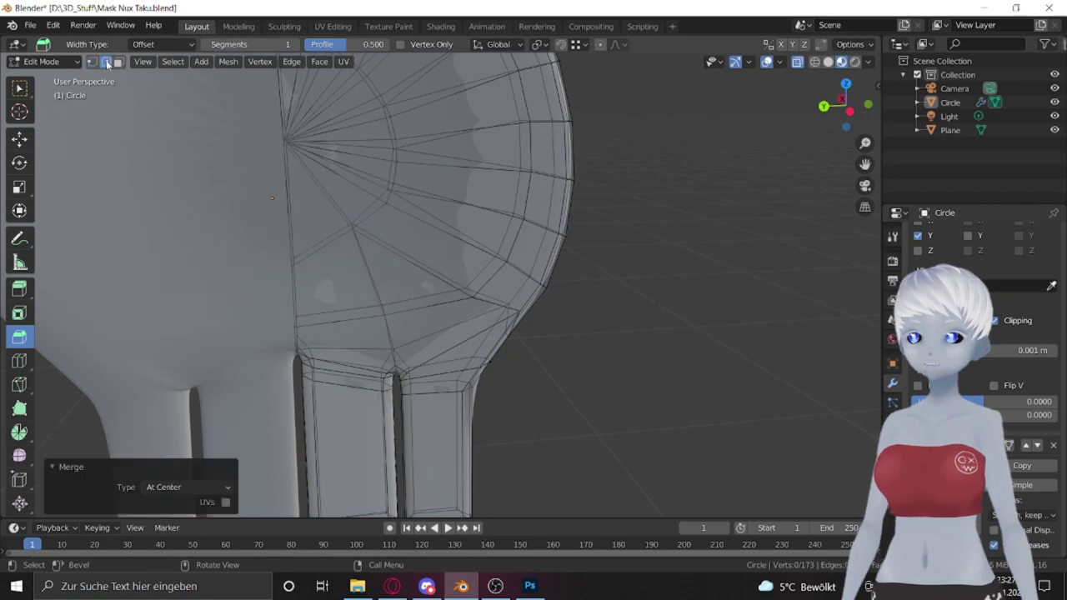
middle_drag(399, 133, 348, 211)
key(1)
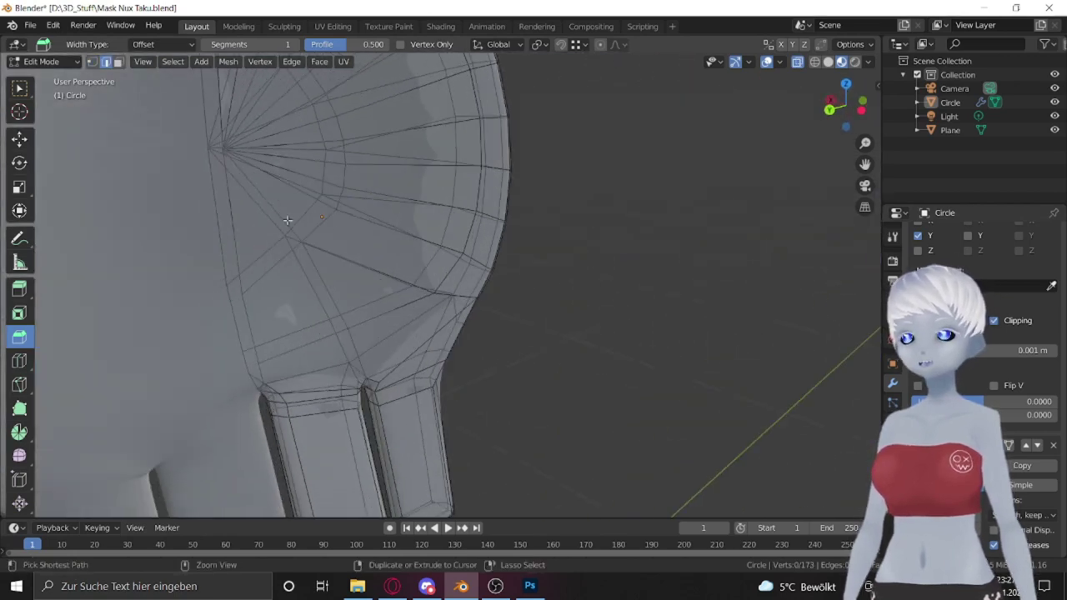
click(798, 62)
key(m)
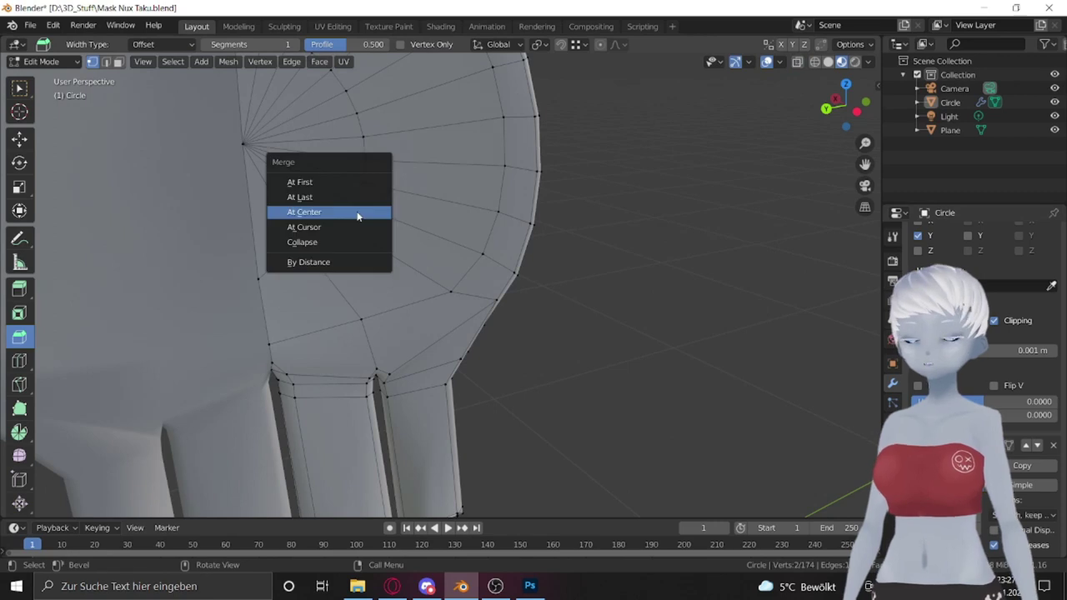
click(355, 195)
Step: Collapse the selected fan edges into single vertices
key(2)
key(m)
click(359, 179)
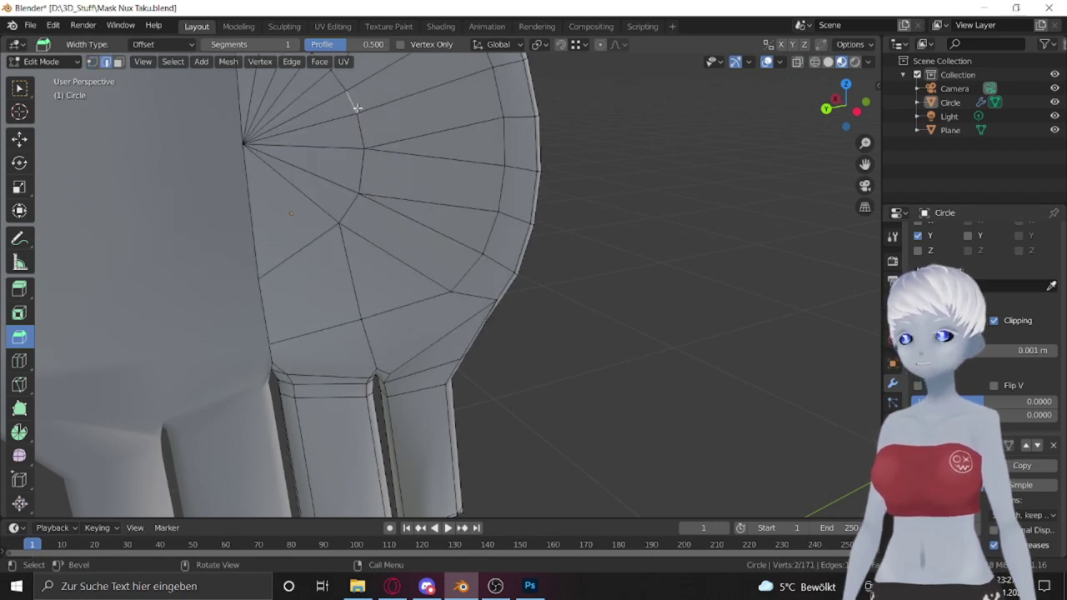
scroll(367, 158, down, 4)
mouse_move(374, 152)
middle_down()
mouse_move(375, 267)
mouse_move(467, 250)
mouse_move(738, 253)
mouse_move(619, 257)
mouse_move(652, 227)
middle_up()
click(355, 155)
key(1)
scroll(374, 267, up, 3)
Step: Save Mask Nux Taku.blend and go back into Edit Mode
key(Tab)
key(ctrl+s)
key(Tab)
mouse_move(375, 328)
middle_down()
mouse_move(395, 314)
mouse_move(372, 311)
mouse_move(369, 329)
mouse_move(391, 290)
middle_up()
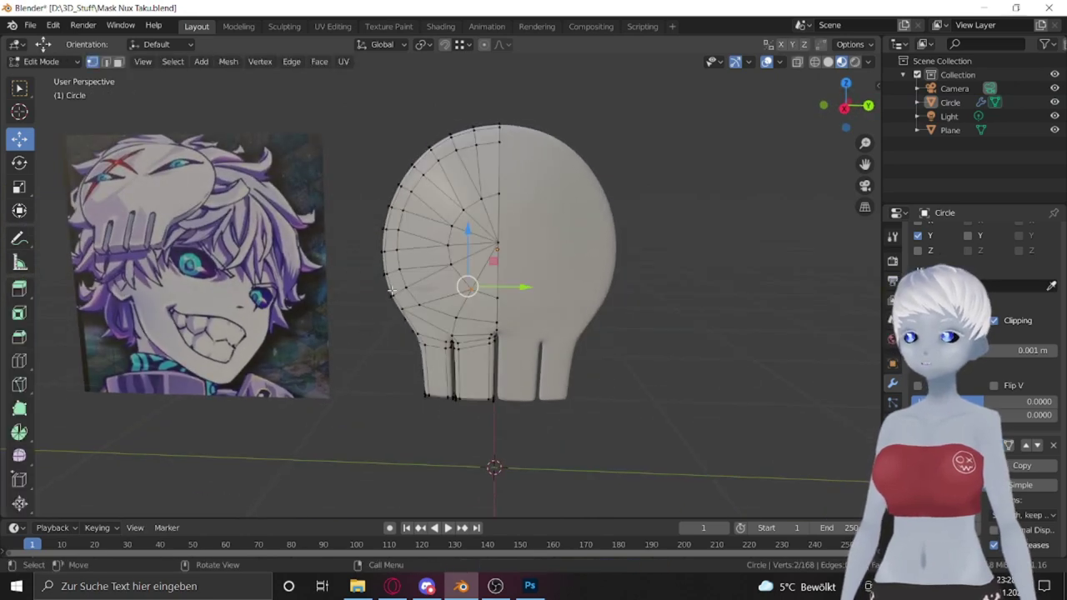
Step: Add a new plane and move and scale it into place beside the mask
key(Tab)
key(shift+a)
click(464, 291)
key(g)
key(y)
click(360, 390)
key(s)
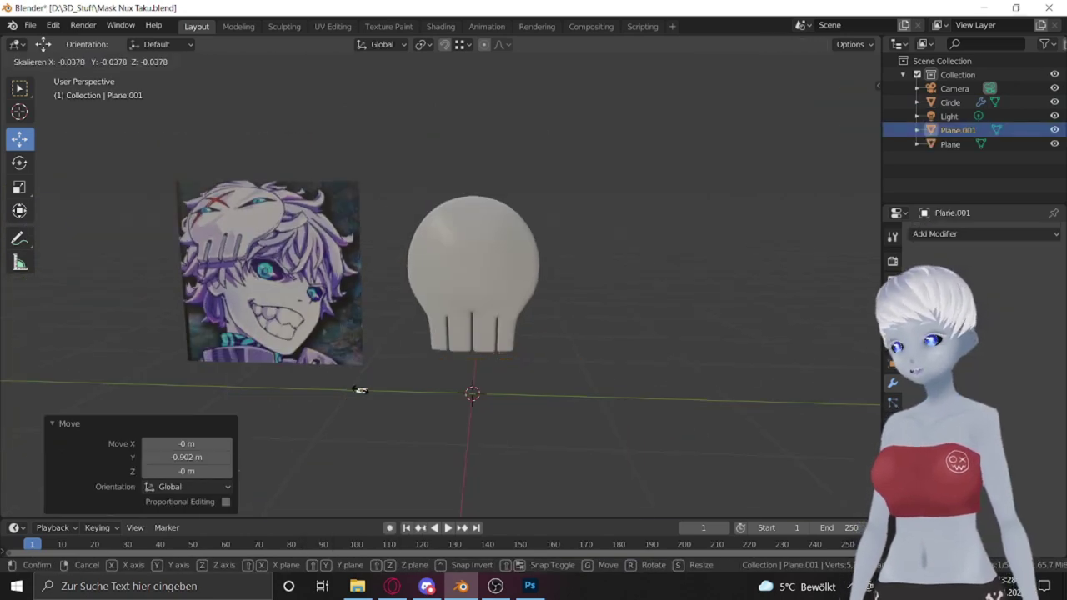
click(450, 237)
mouse_move(450, 237)
middle_down()
mouse_move(427, 310)
mouse_move(478, 362)
middle_up()
Step: Delete the plane's geometry down to a single edge, checked in side view
key(Tab)
click(440, 305)
middle_drag(440, 305, 383, 298)
key(x)
click(275, 325)
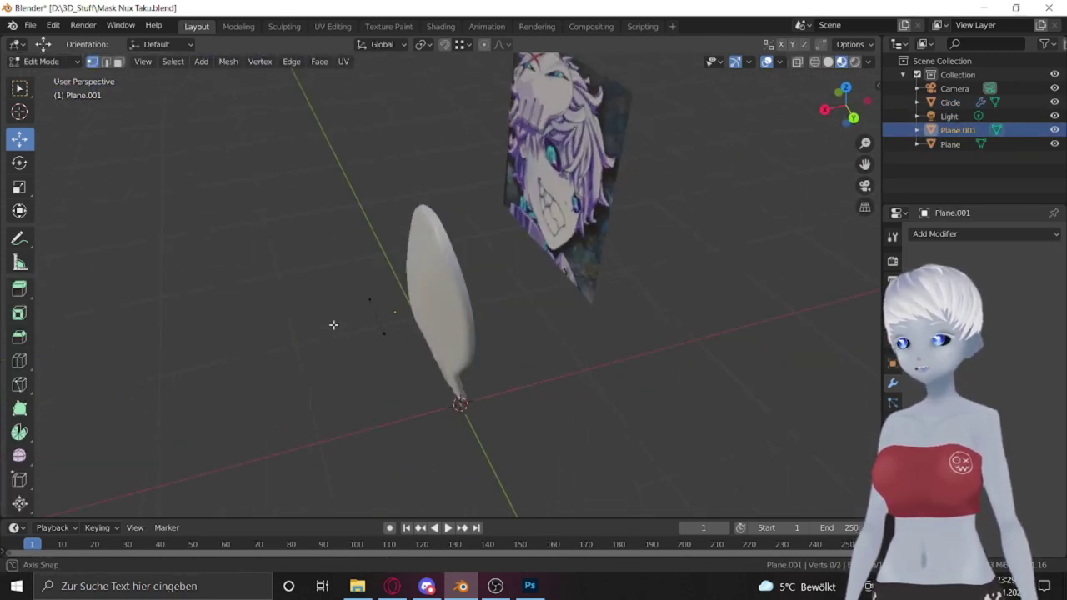
key(KP_3)
click(467, 234)
Step: Add a Subdivision Surface modifier to the edge
click(958, 234)
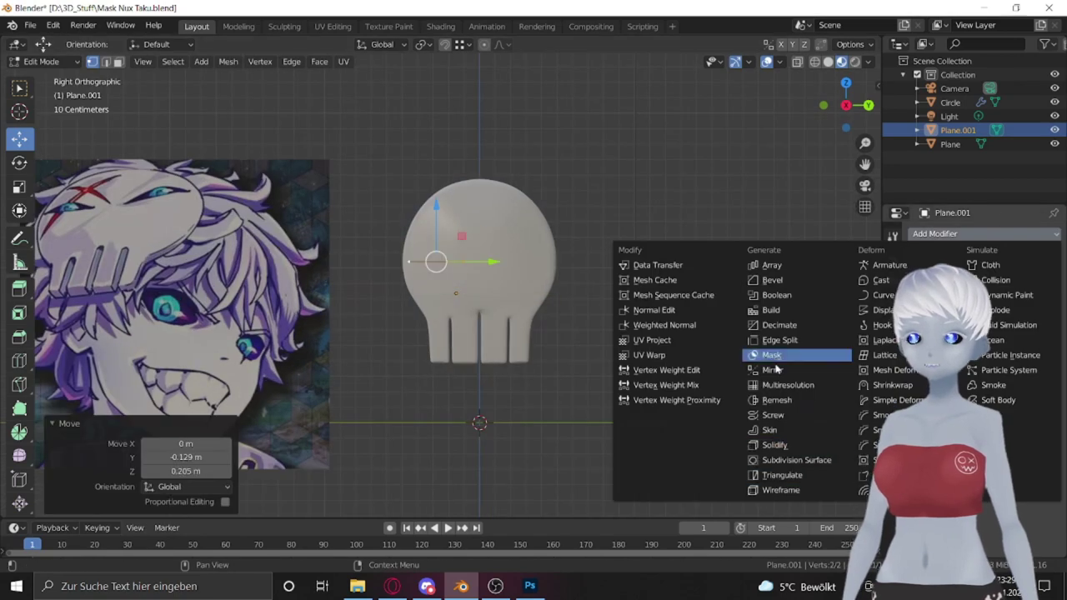
click(770, 370)
click(958, 233)
scroll(486, 240, up, 2)
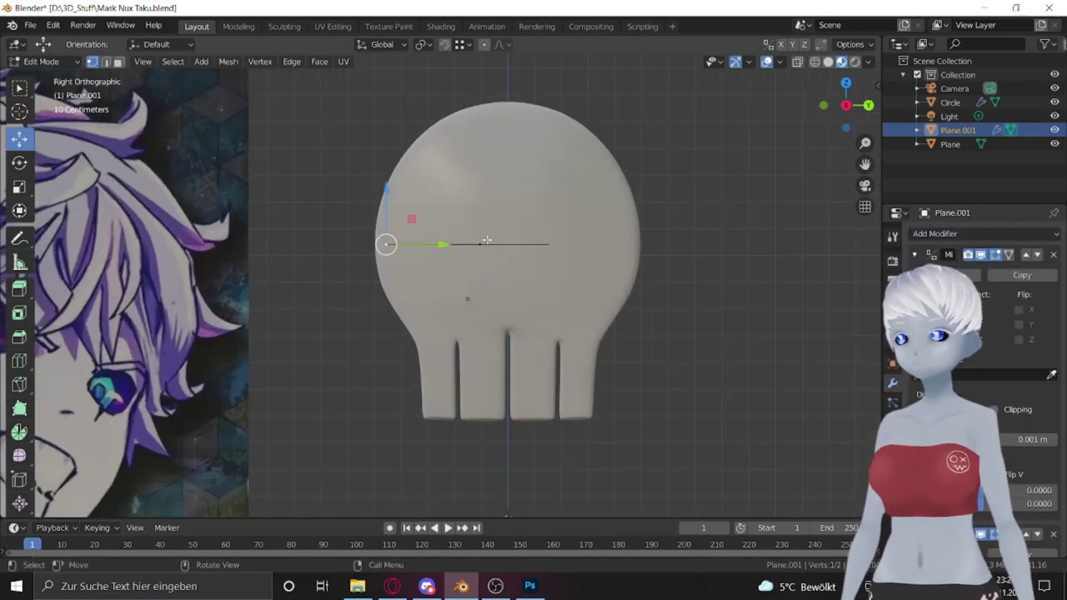
Step: Move the edge to eye height and add a Mirror modifier below Subdivision
key(ctrl+1)
key(a)
key(g)
click(497, 234)
scroll(497, 235, down, 1)
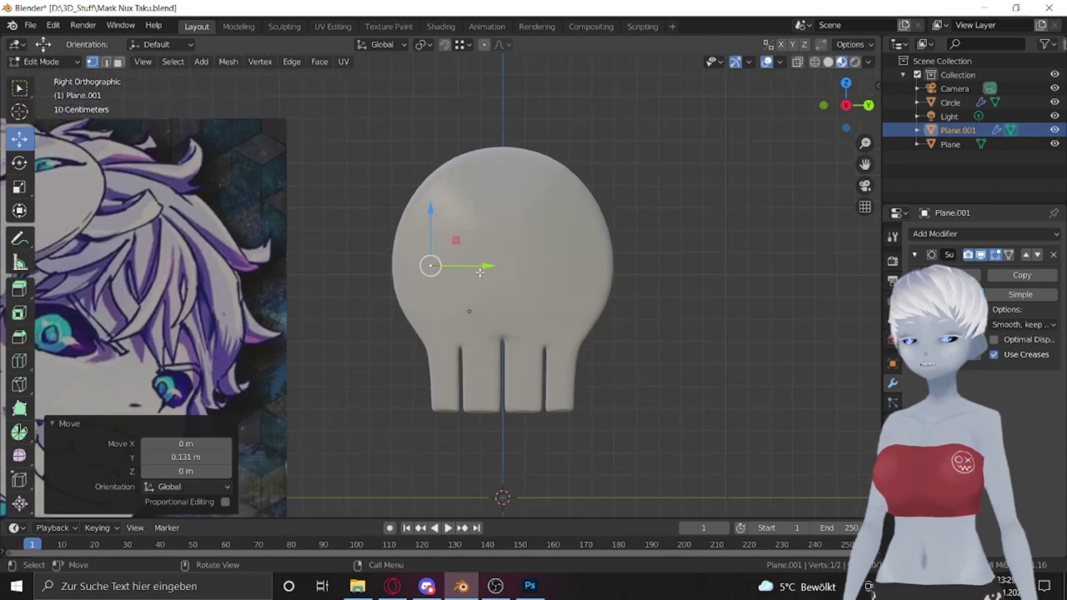
key(Tab)
click(959, 234)
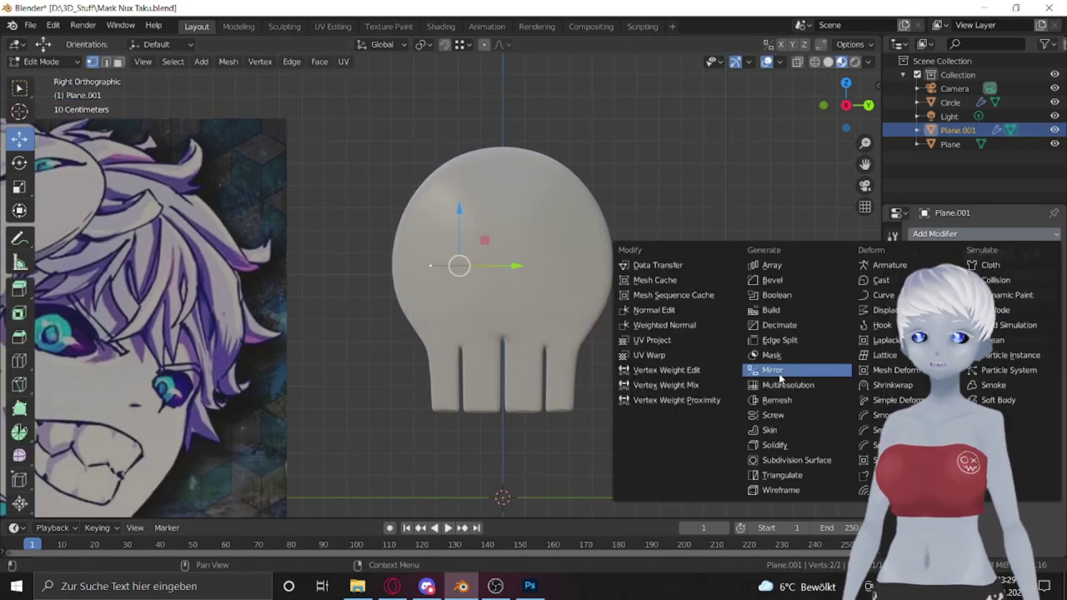
click(771, 369)
Step: Lower the eye vertices, then bevel and extrude the eye outline
shift+middle_drag(450, 255, 467, 291)
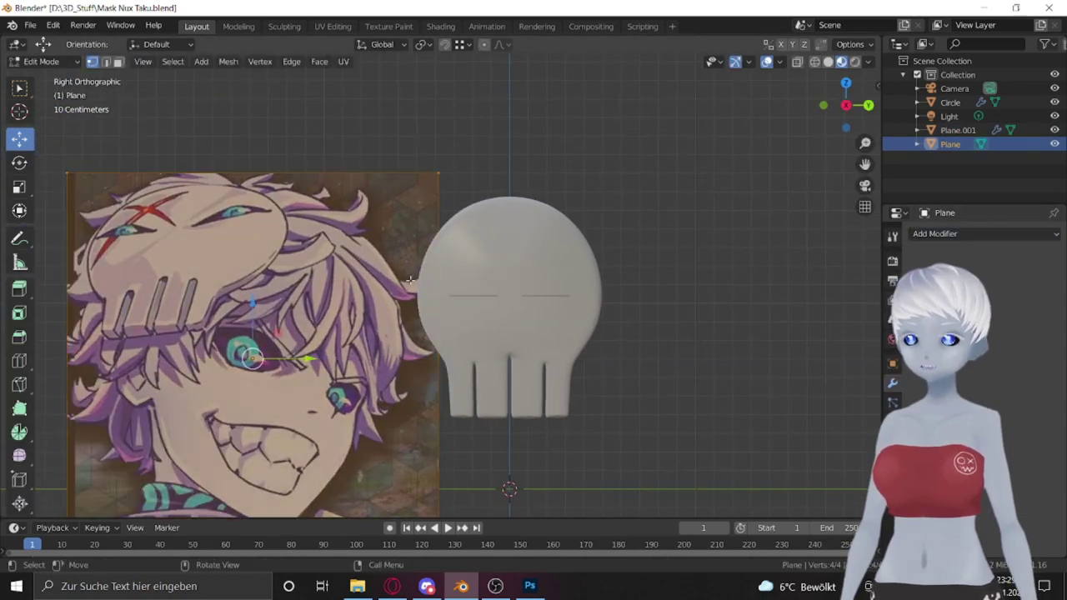
click(473, 298)
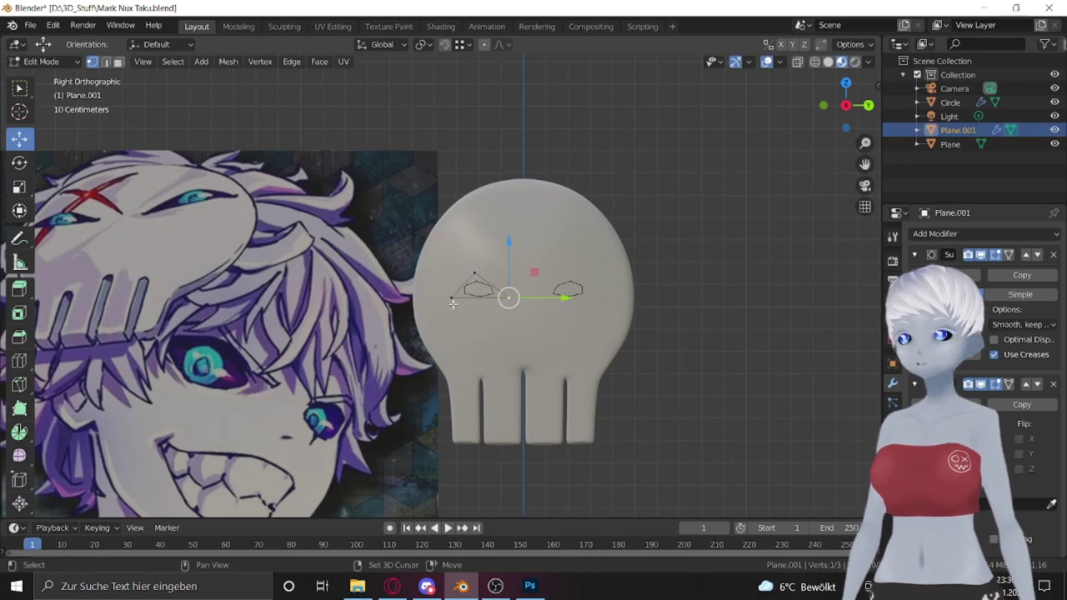
click(20, 336)
scroll(125, 333, up, 2)
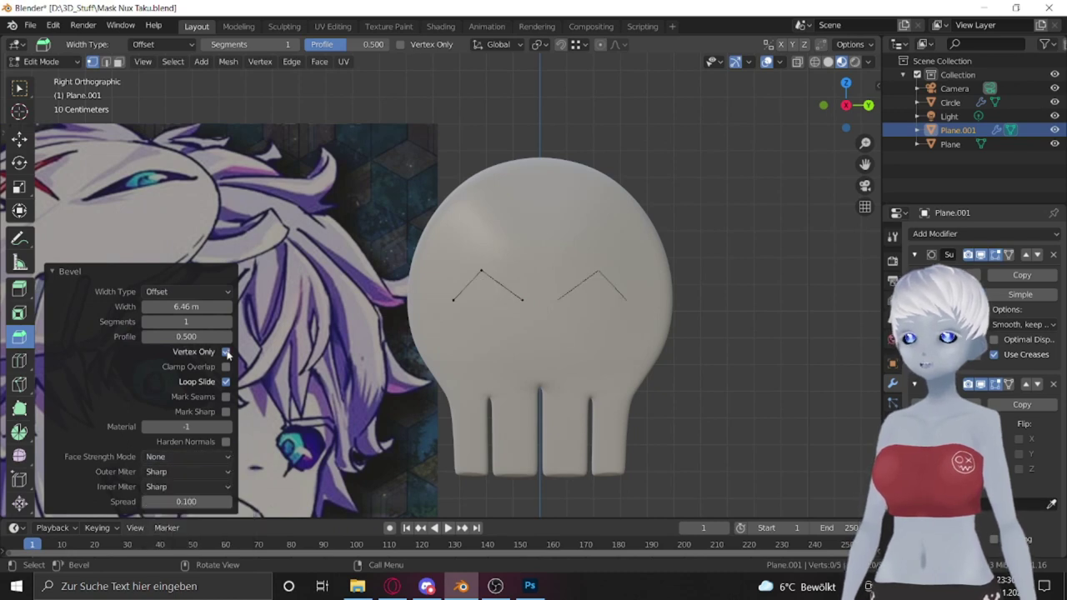
middle_drag(424, 347, 413, 325)
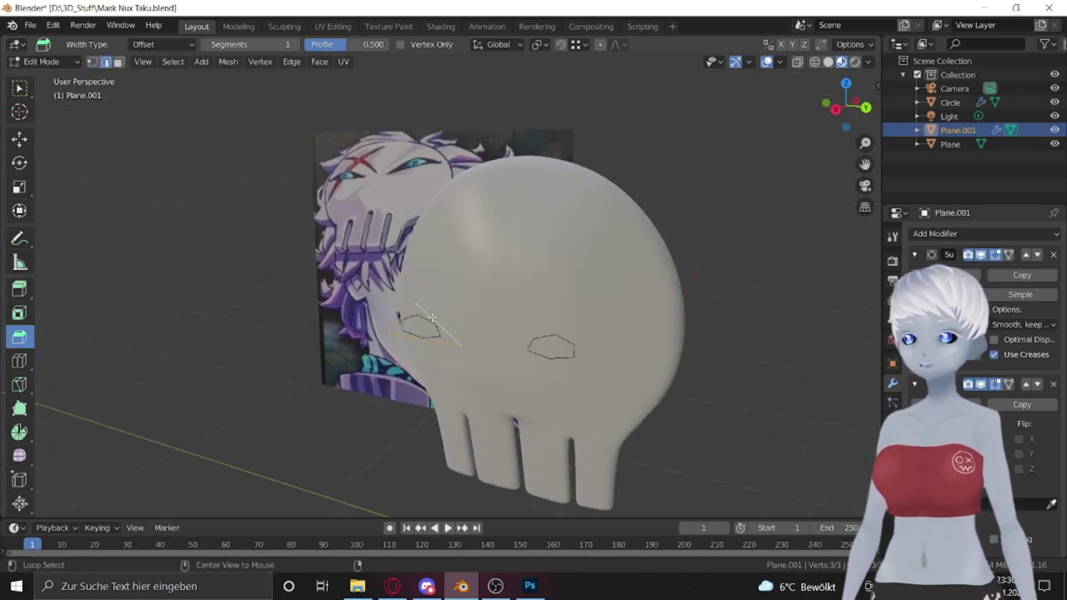
key(e)
right_click(83, 219)
click(409, 338)
scroll(409, 338, up, 3)
scroll(409, 338, up, 1)
Step: Flip the eye piece's face normals, checking them with the Face Orientation overlay
click(777, 62)
click(702, 350)
mouse_move(486, 369)
middle_down()
mouse_move(550, 341)
mouse_move(565, 197)
mouse_move(538, 269)
middle_up()
key(3)
key(m)
key(alt+n)
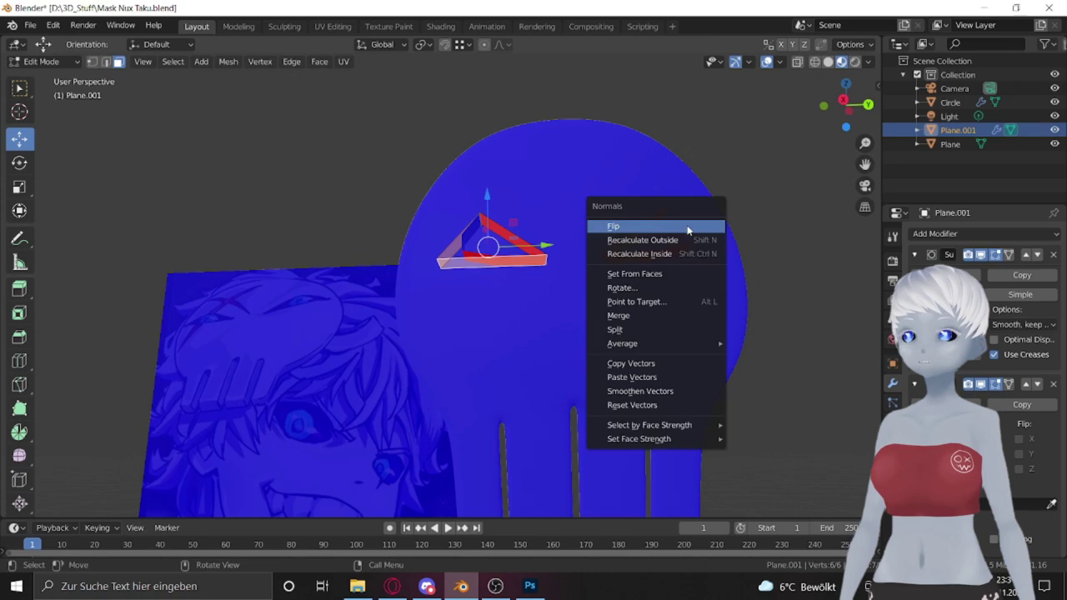
click(606, 228)
click(777, 62)
click(694, 324)
middle_drag(633, 316, 564, 274)
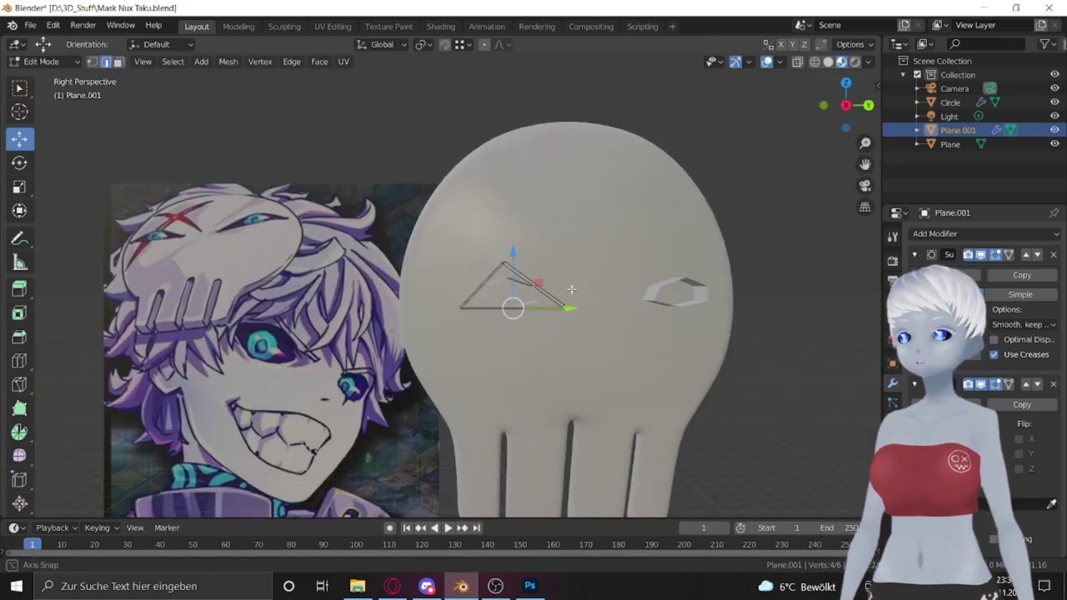
Step: Confirm the eye bevel, add an edge loop across the eye piece, and move selected vertices
click(353, 287)
mouse_move(352, 287)
middle_down()
mouse_move(373, 344)
mouse_move(434, 306)
middle_up()
click(373, 343)
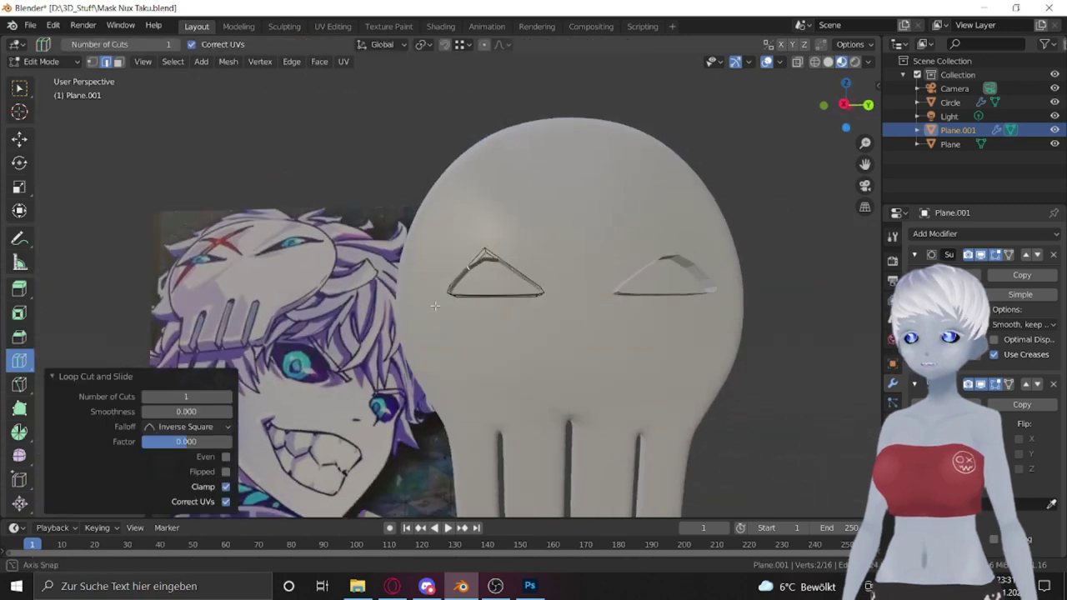
key(KP_3)
scroll(317, 242, down, 2)
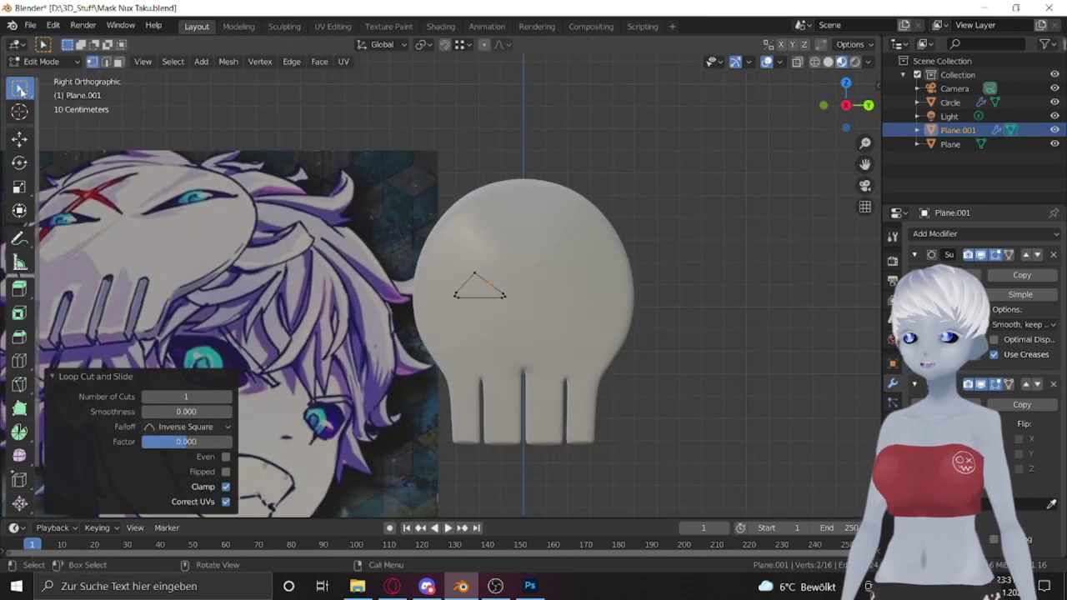
scroll(317, 241, down, 2)
shift+click(450, 291)
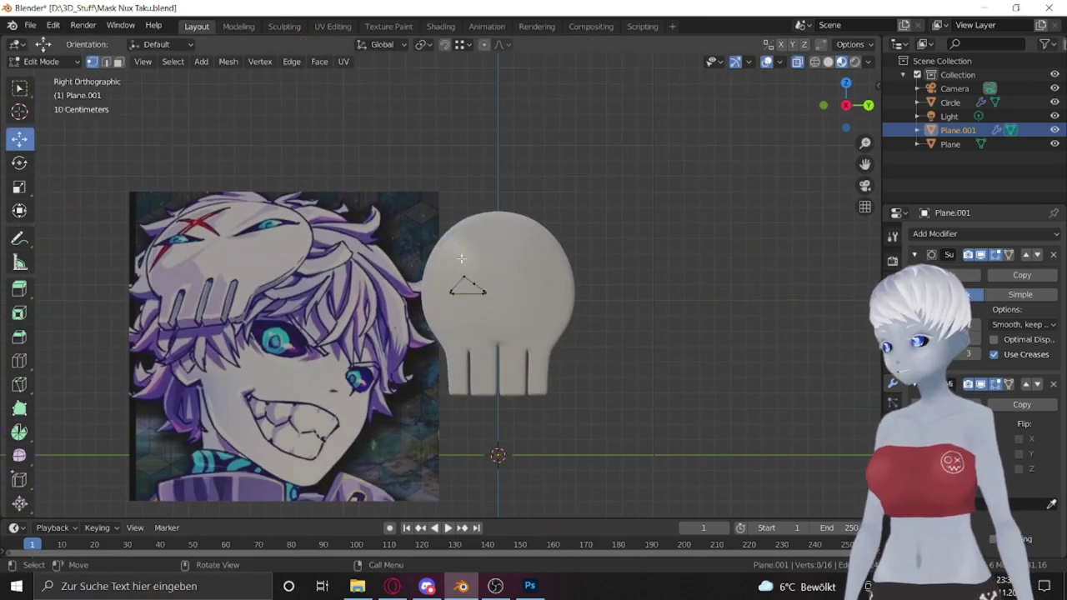
scroll(461, 259, up, 2)
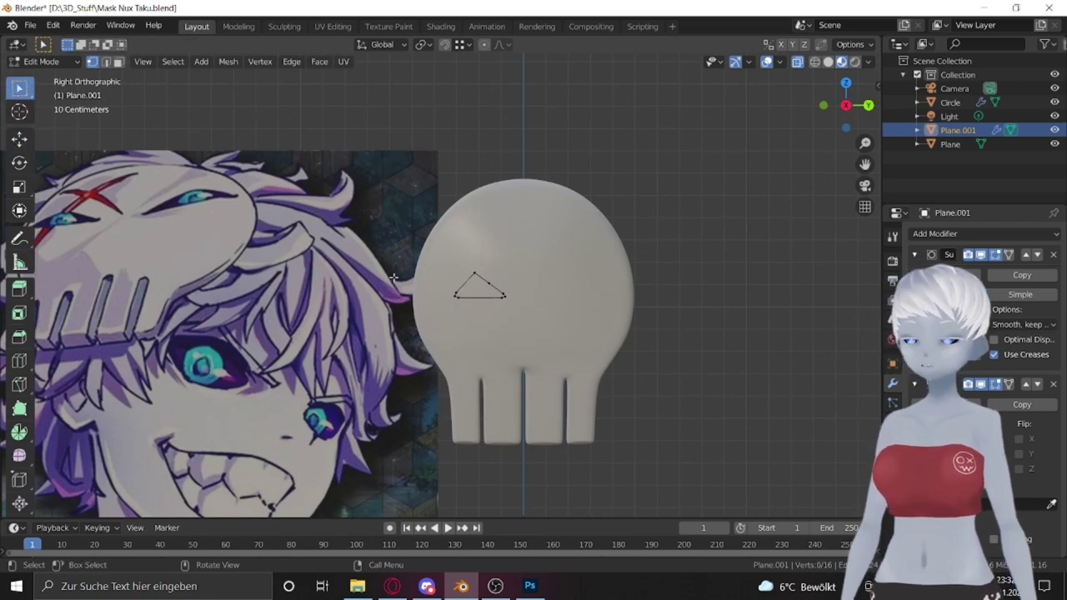
scroll(394, 277, down, 2)
scroll(394, 277, up, 1)
key(g)
click(464, 290)
Step: Reposition the eye piece vertices again and push the piece along X
mouse_move(465, 289)
middle_down()
mouse_move(531, 368)
mouse_move(517, 309)
mouse_move(589, 275)
mouse_move(654, 191)
mouse_move(660, 319)
middle_up()
scroll(519, 302, up, 2)
key(g)
click(519, 302)
scroll(590, 275, up, 4)
scroll(589, 275, down, 1)
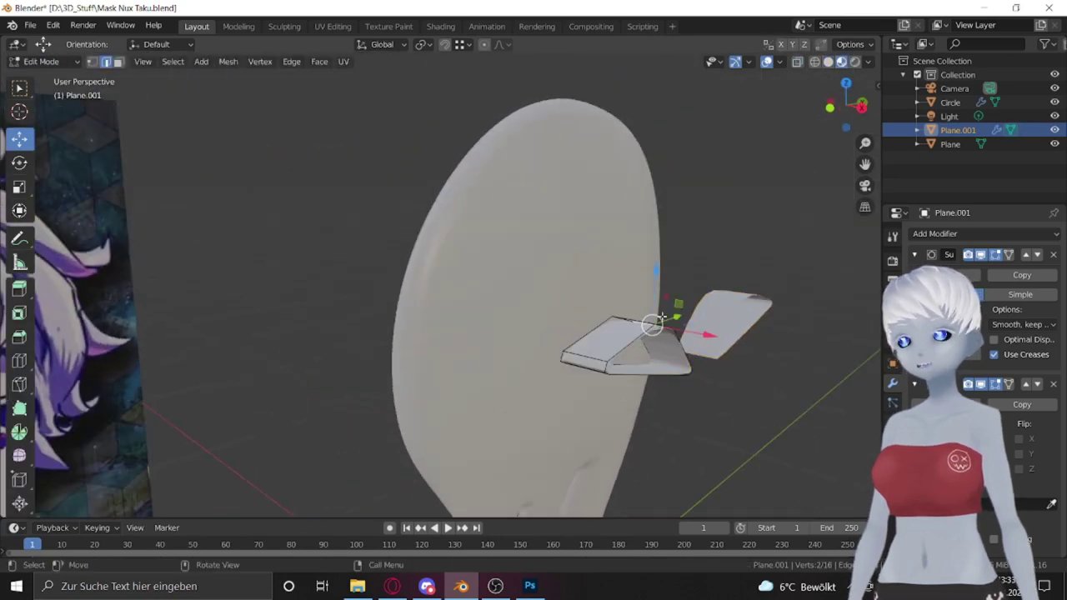
drag(639, 344, 629, 350)
Step: Scale the eye vertices and collapse the selected ones into a single vertex
mouse_move(638, 358)
middle_down()
mouse_move(479, 302)
mouse_move(621, 350)
mouse_move(605, 352)
middle_up()
key(alt+a)
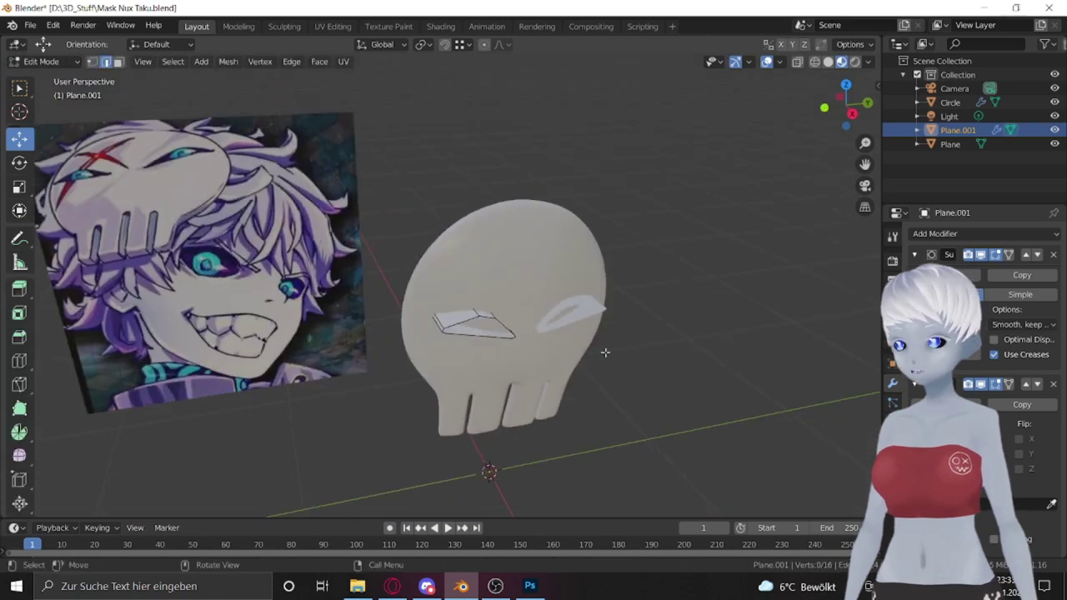
click(481, 325)
key(m)
click(488, 334)
middle_drag(488, 333, 522, 305)
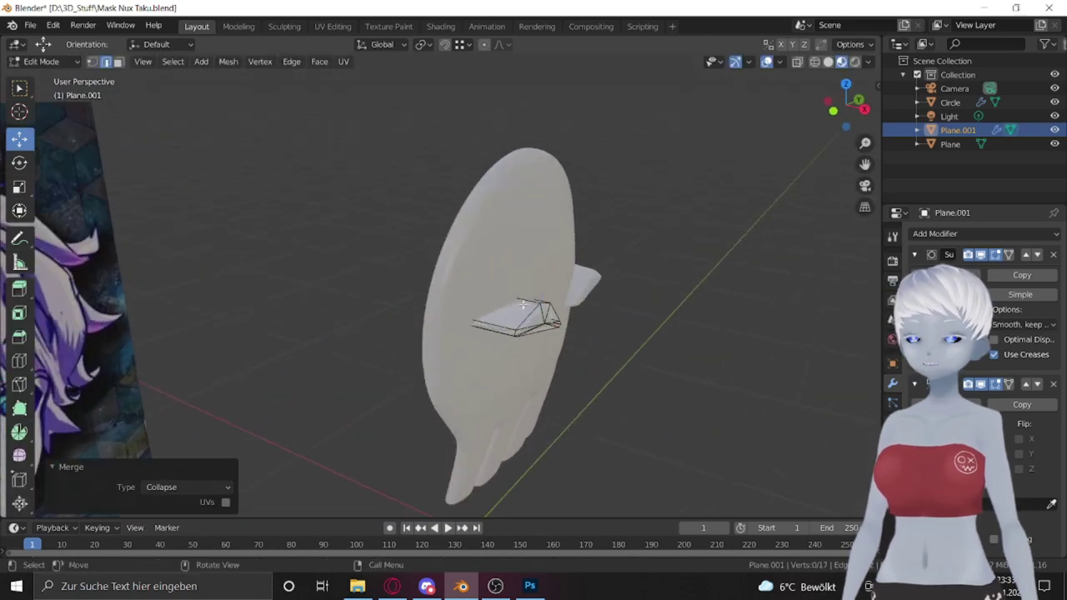
Step: Bevel an eye-piece edge, extrude-scale the edges, and return to Object Mode in side view
click(19, 337)
drag(540, 321, 517, 310)
middle_drag(516, 310, 450, 289)
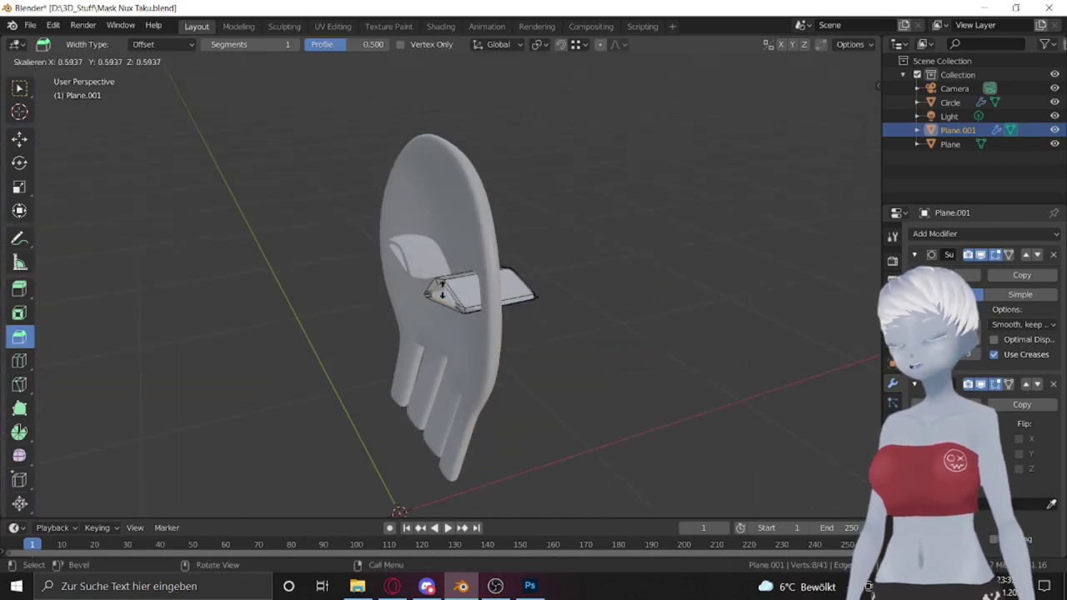
key(e)
key(s)
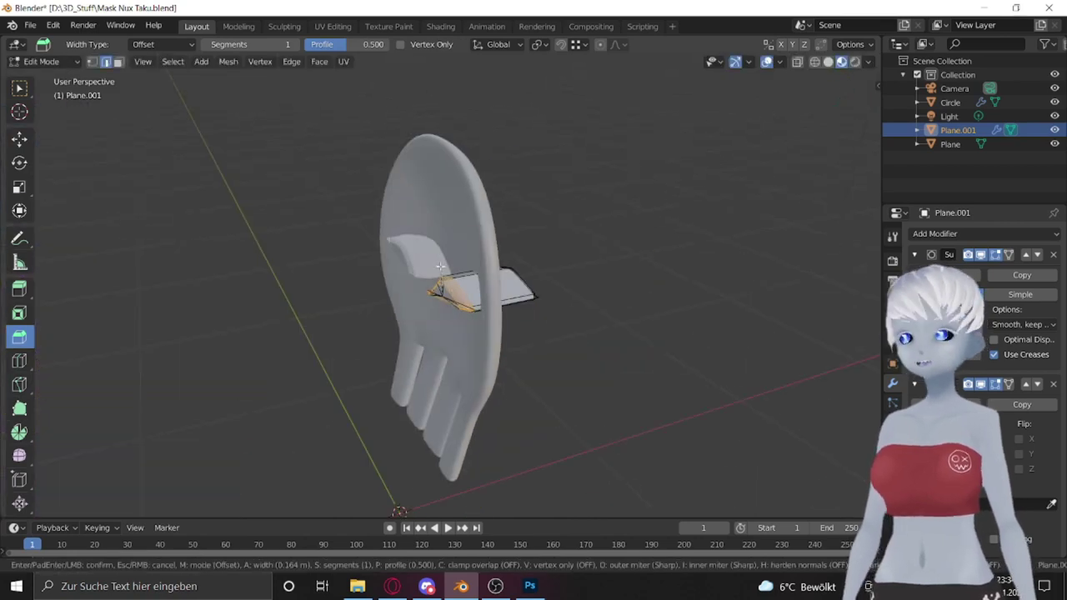
click(440, 266)
key(Tab)
key(KP_3)
Step: Arch the upper edge of the eye slits with a proportional-editing move of the vertices
key(KP_5)
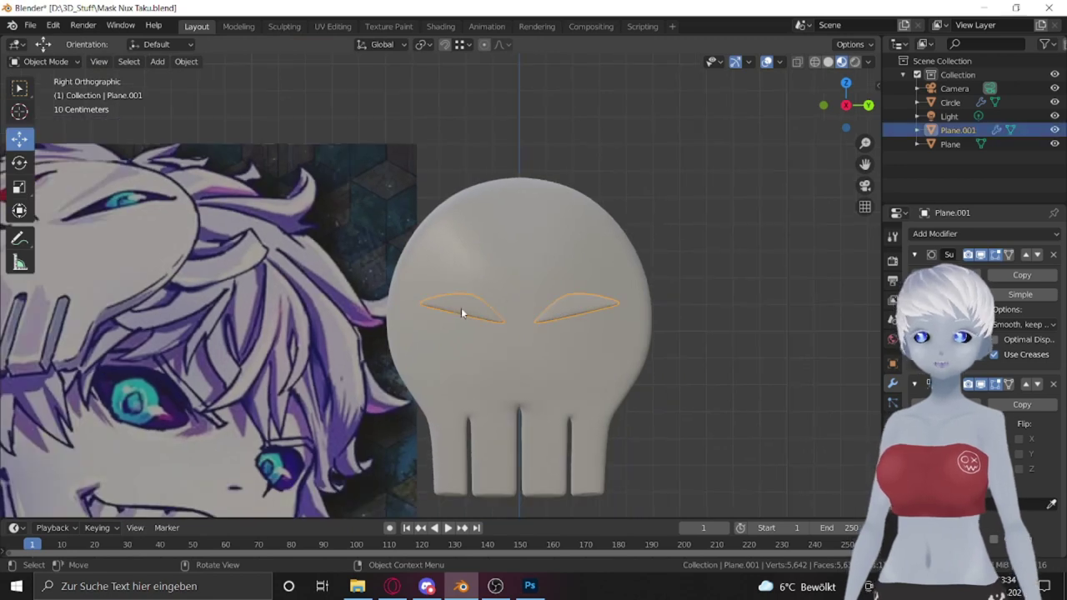
scroll(460, 312, down, 2)
key(Tab)
key(1)
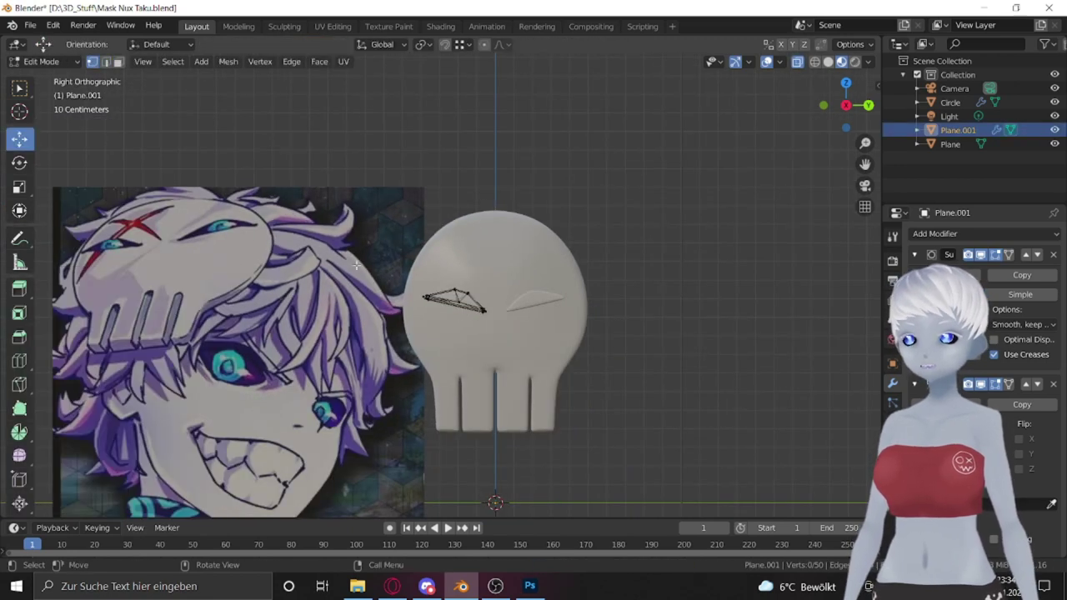
click(449, 272)
click(499, 337)
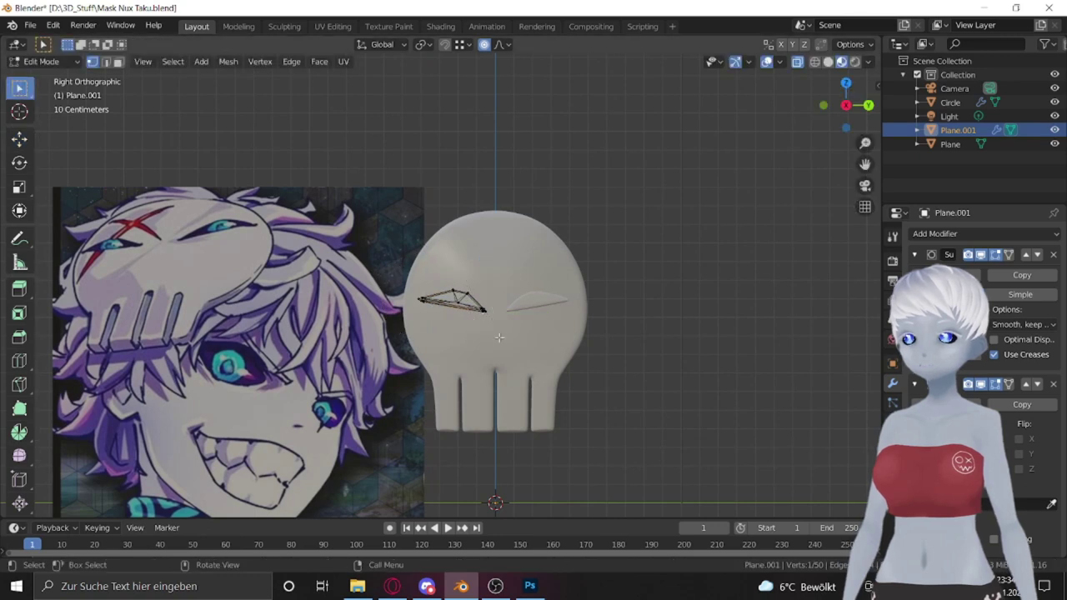
key(g)
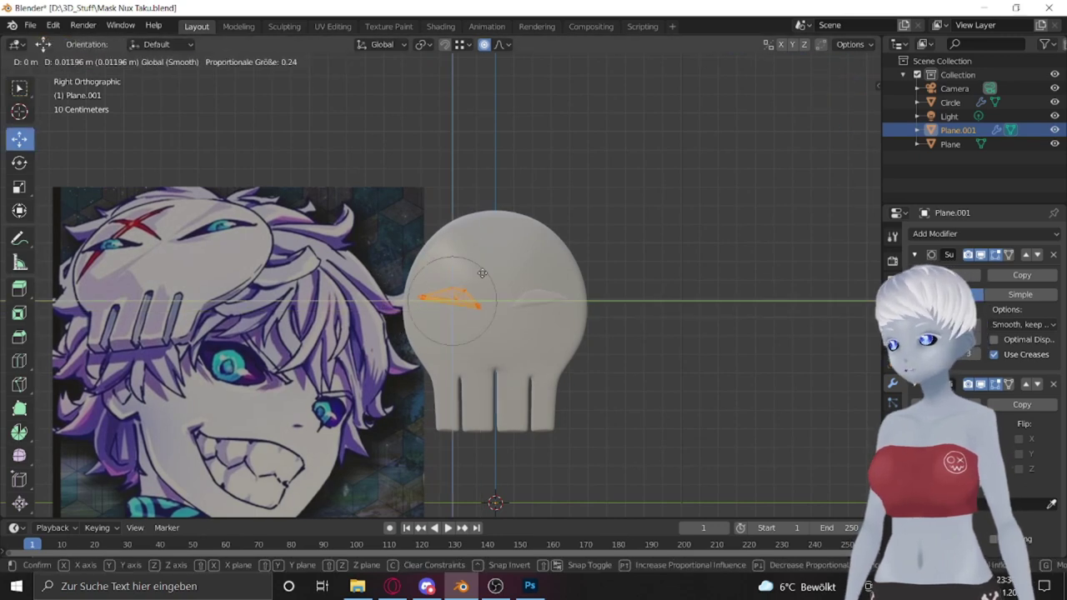
click(503, 285)
drag(526, 219, 452, 275)
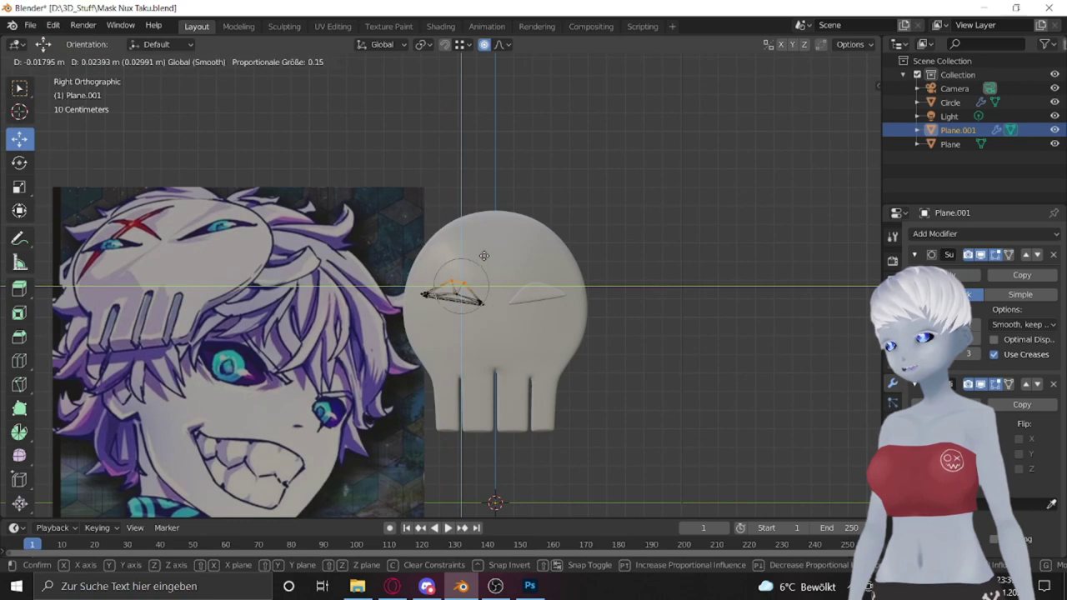
click(483, 257)
scroll(605, 241, up, 5)
mouse_move(605, 240)
middle_down()
mouse_move(446, 312)
mouse_move(467, 350)
mouse_move(607, 372)
mouse_move(695, 244)
middle_up()
Step: Save the blend file, then scale and nudge the eye-slit vertices
key(Tab)
scroll(517, 355, down, 4)
key(ctrl+s)
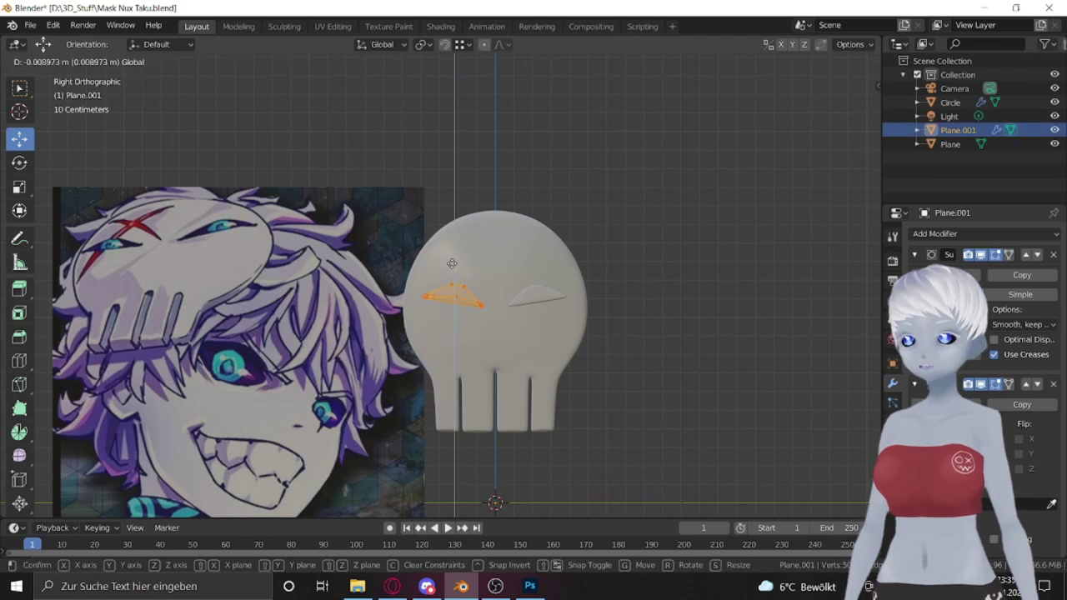
click(451, 263)
key(s)
click(507, 297)
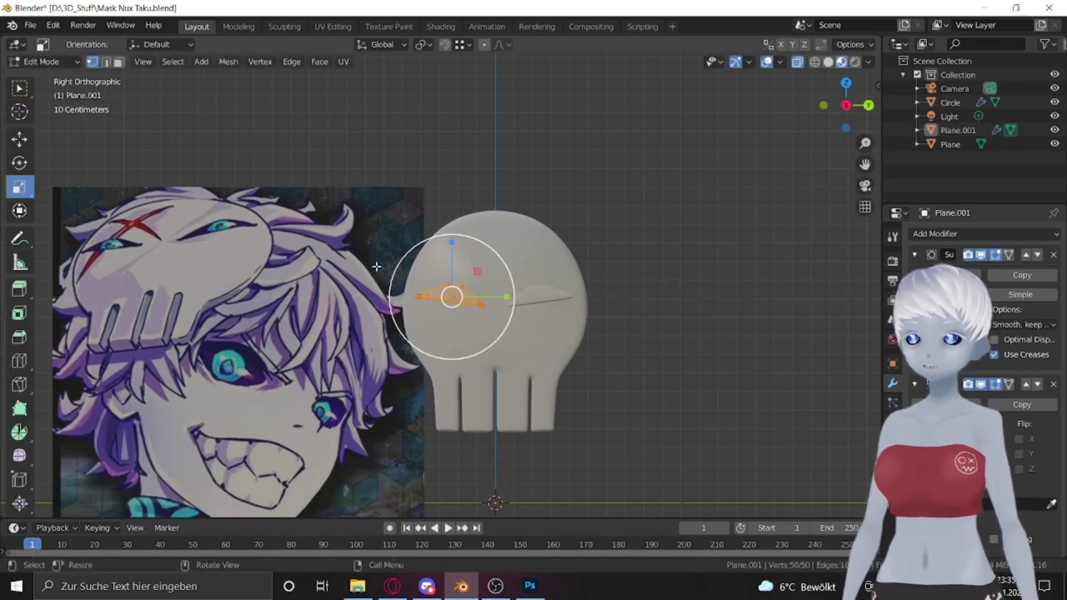
click(480, 252)
key(Tab)
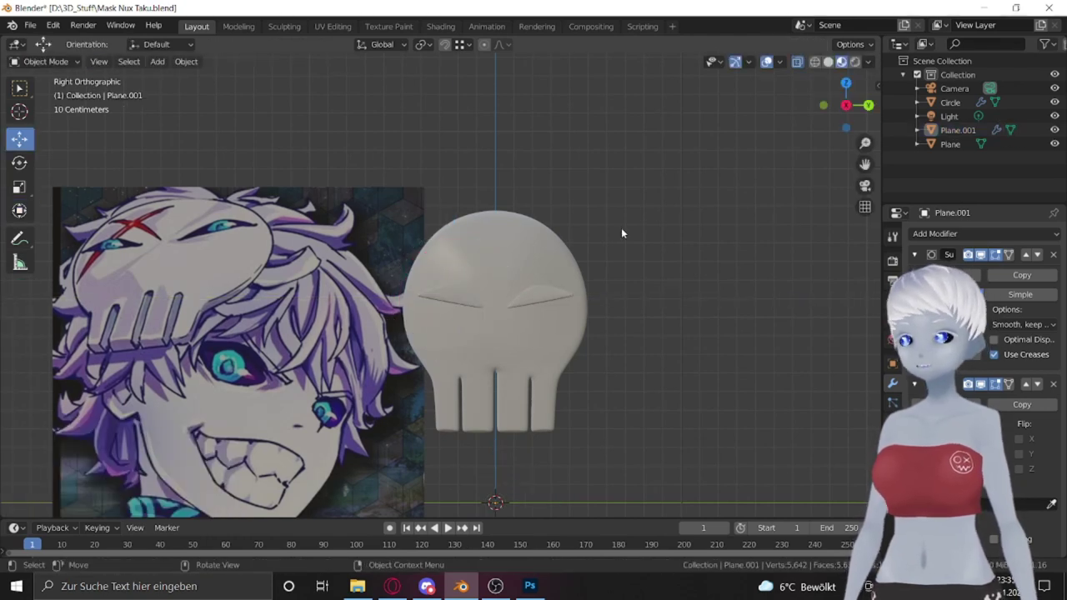
key(Tab)
scroll(534, 246, up, 1)
click(485, 257)
key(Tab)
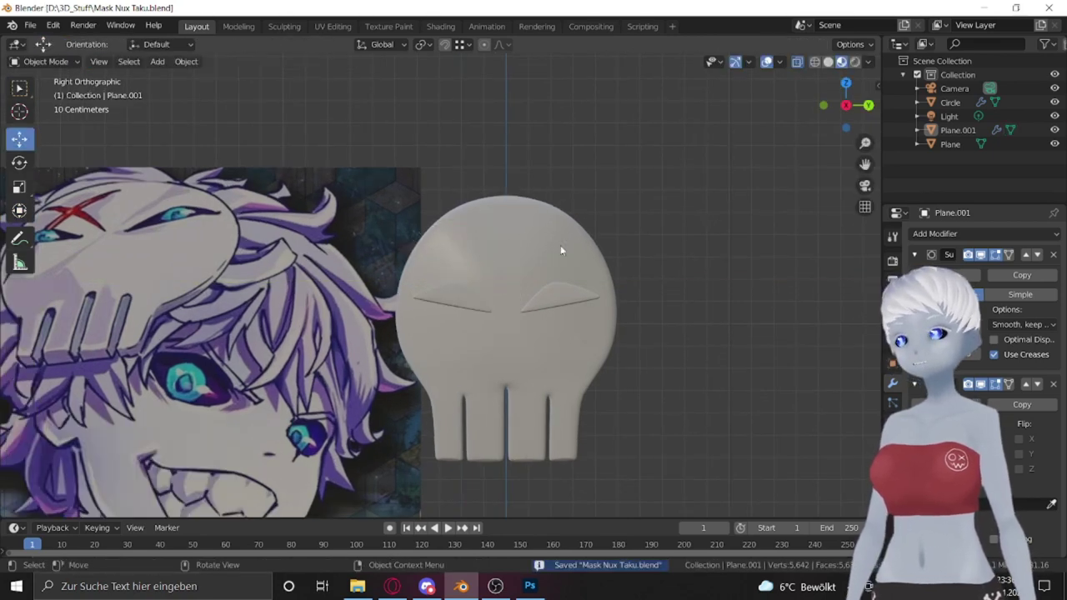
Step: Add a Boolean modifier to the Circle mask with Plane.001 as its object
click(983, 233)
click(950, 101)
click(983, 234)
click(958, 234)
mouse_move(500, 250)
middle_down()
mouse_move(537, 310)
mouse_move(565, 263)
middle_up()
Step: Hide the eye cutter piece, apply its cut to the mask, and enter Edit Mode
click(558, 321)
key(h)
click(516, 330)
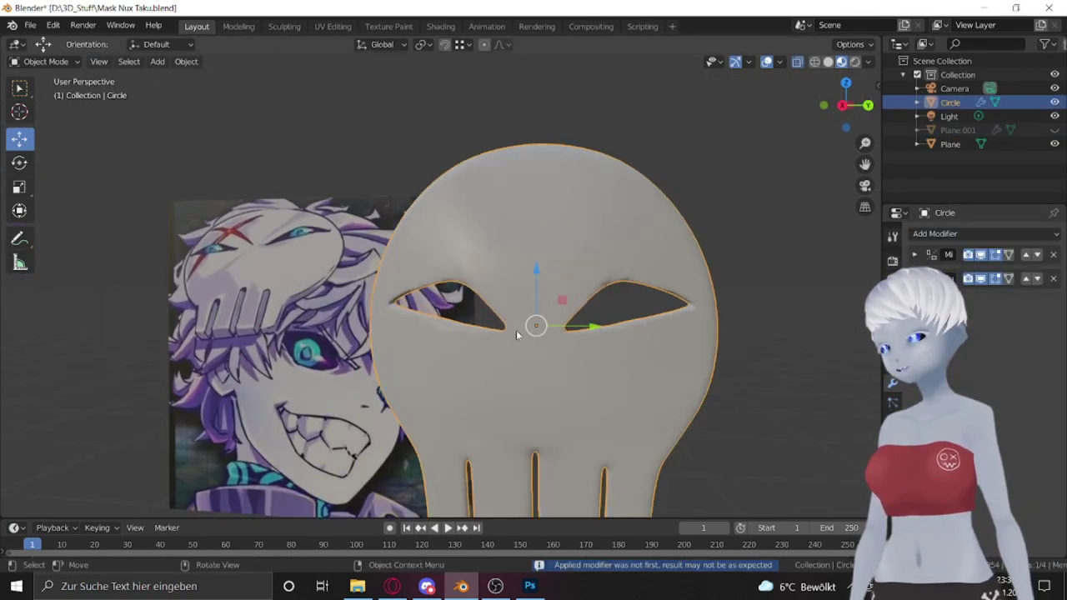
key(Tab)
Step: Merge the vertices at the eye hole's corner into one
scroll(515, 330, up, 4)
scroll(500, 317, up, 3)
shift+right_click(320, 280)
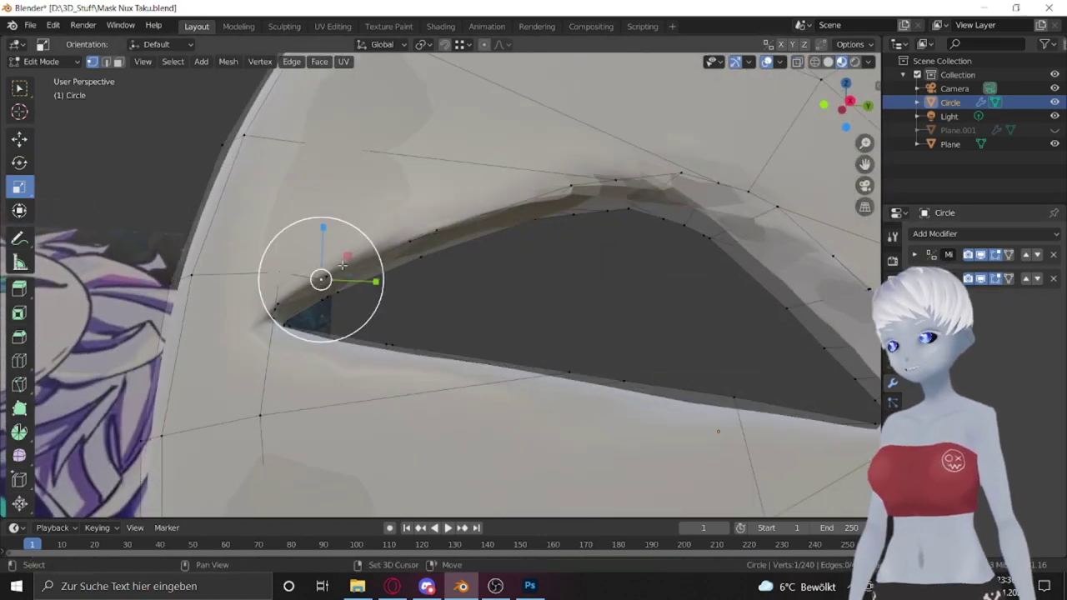
scroll(322, 273, up, 2)
click(323, 241)
click(105, 309)
middle_drag(578, 231, 476, 269)
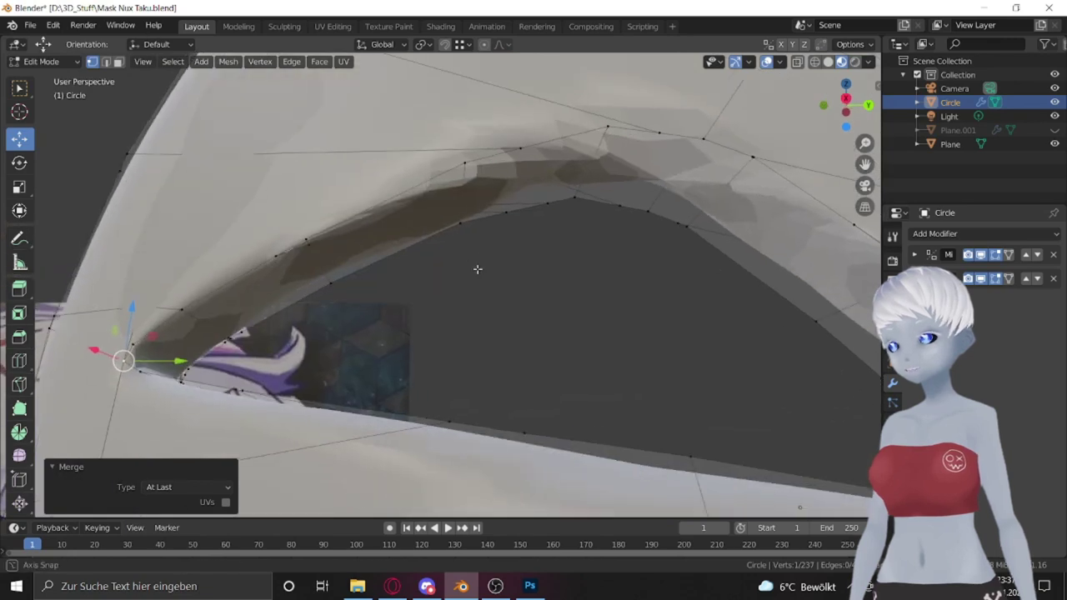
Step: Dissolve extra edges, merge selected vertices, and delete stray geometry at the hole
key(x)
click(429, 305)
mouse_move(429, 305)
middle_down()
mouse_move(495, 209)
mouse_move(372, 399)
mouse_move(483, 245)
mouse_move(511, 170)
mouse_move(568, 146)
middle_up()
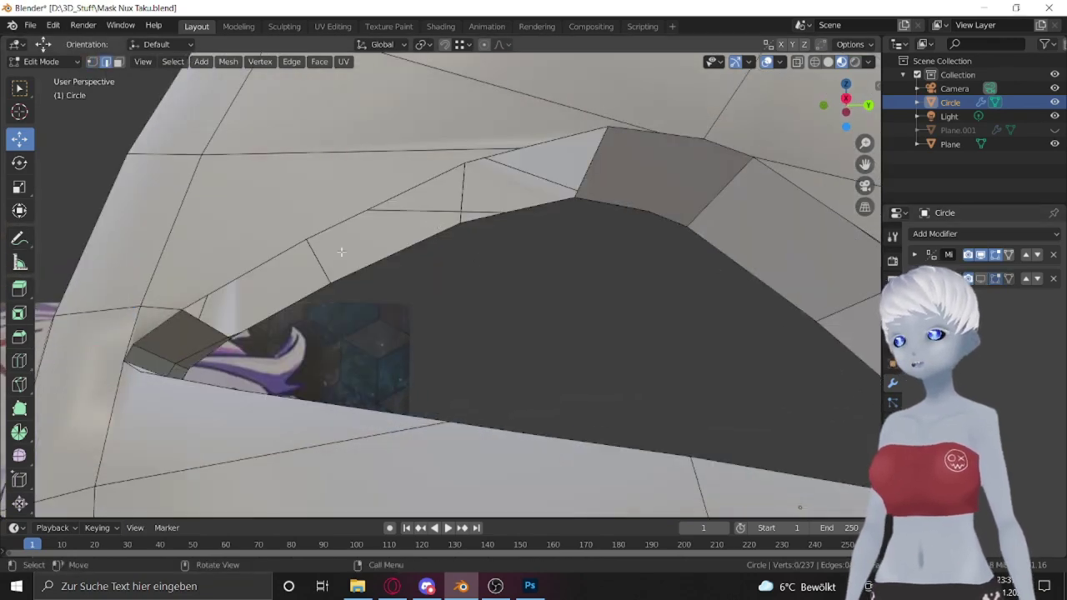
key(shift+r)
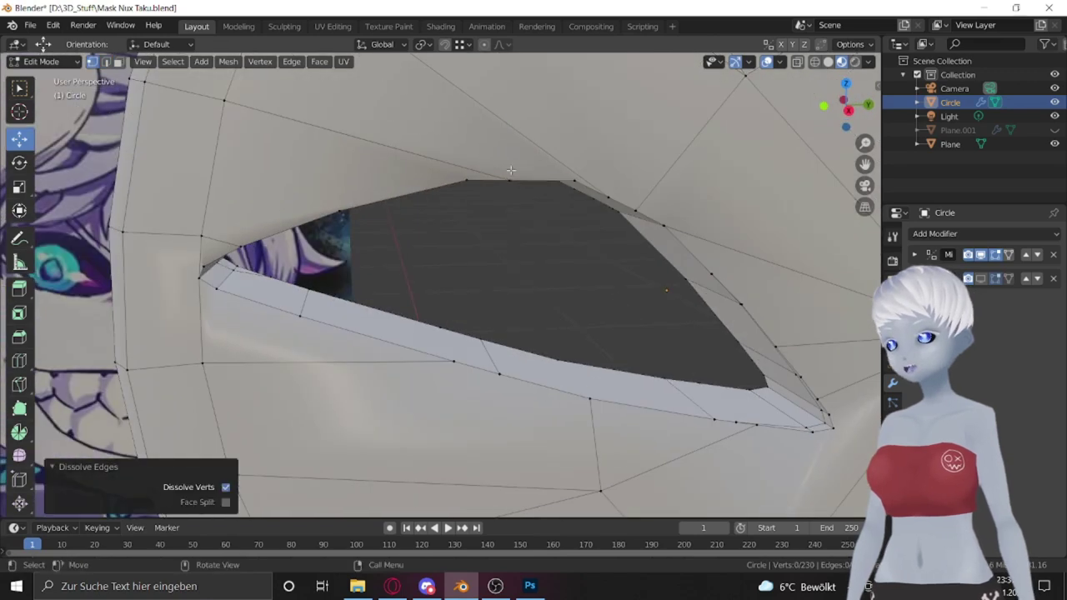
key(shift+r)
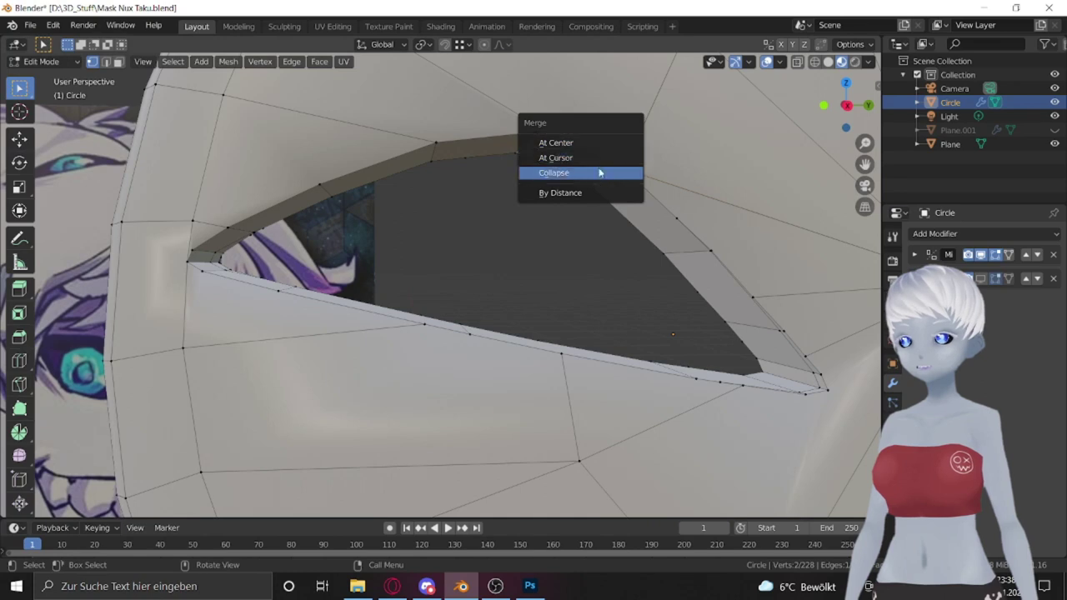
click(599, 172)
key(m)
click(500, 136)
mouse_move(704, 233)
middle_down()
mouse_move(761, 447)
mouse_move(721, 342)
mouse_move(540, 394)
middle_up()
key(x)
click(762, 447)
Step: Dissolve edges near the hole's upper right and merge vertices along the top rim
alt+click(729, 352)
click(730, 352)
ctrl+click(539, 394)
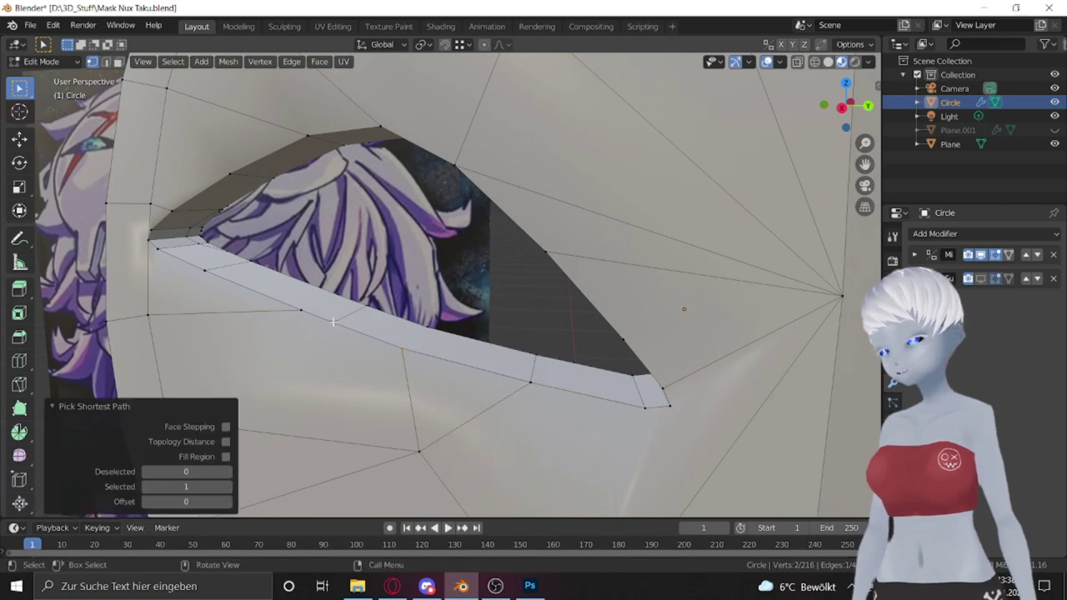
middle_drag(330, 323, 475, 242)
click(641, 200)
key(x)
click(637, 199)
middle_drag(637, 199, 450, 154)
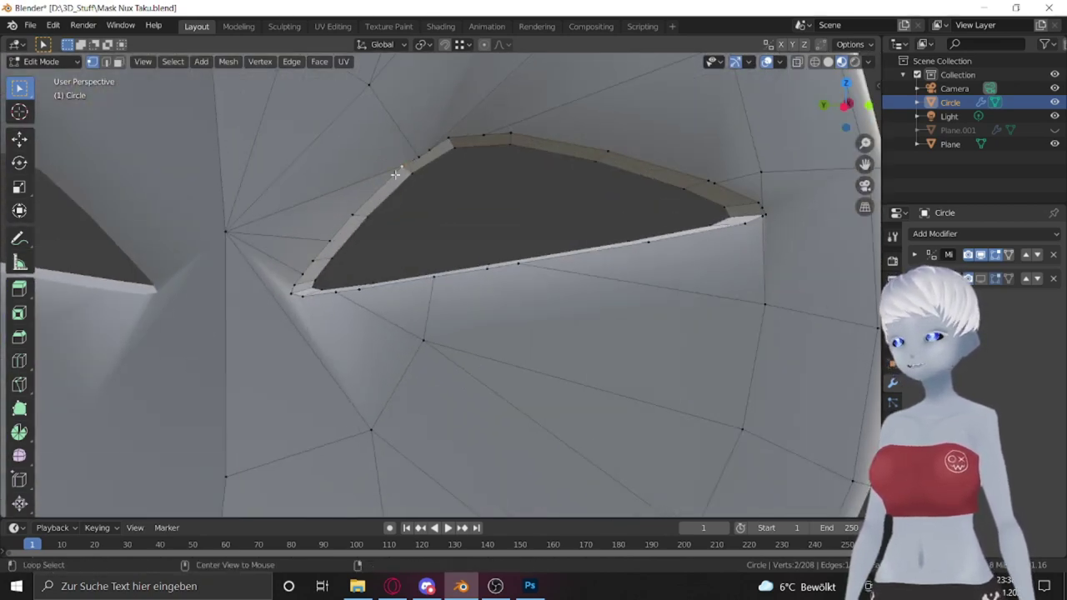
key(m)
click(420, 157)
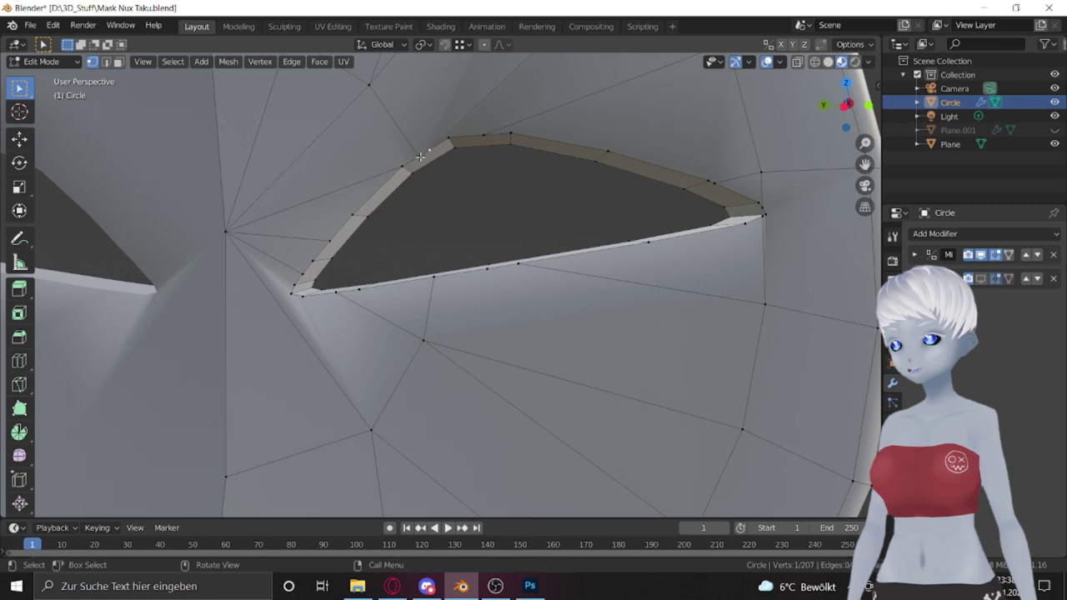
ctrl+click(698, 175)
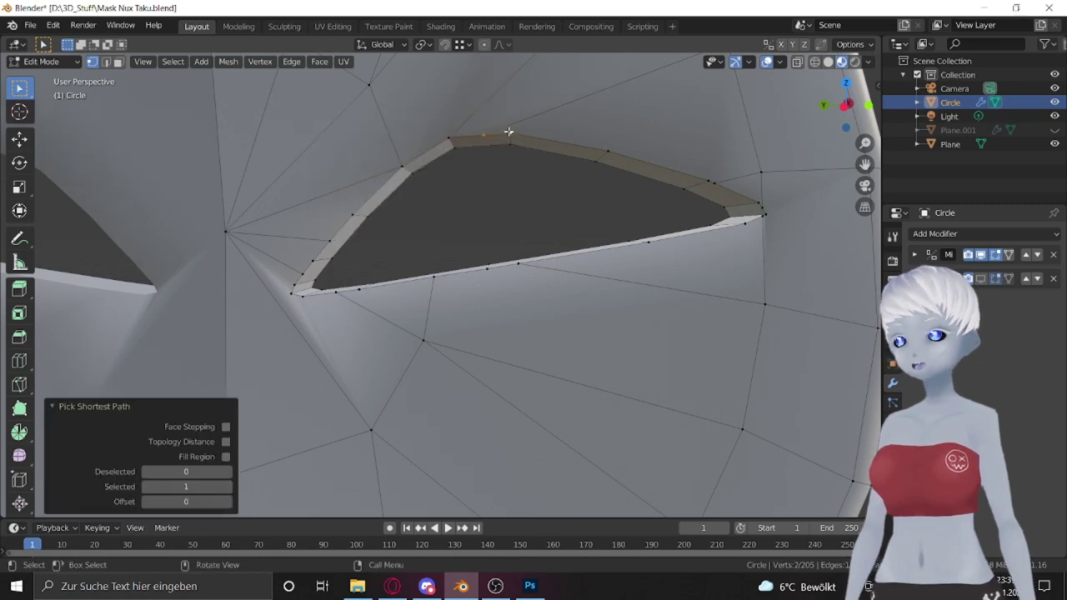
key(KP_Decimal)
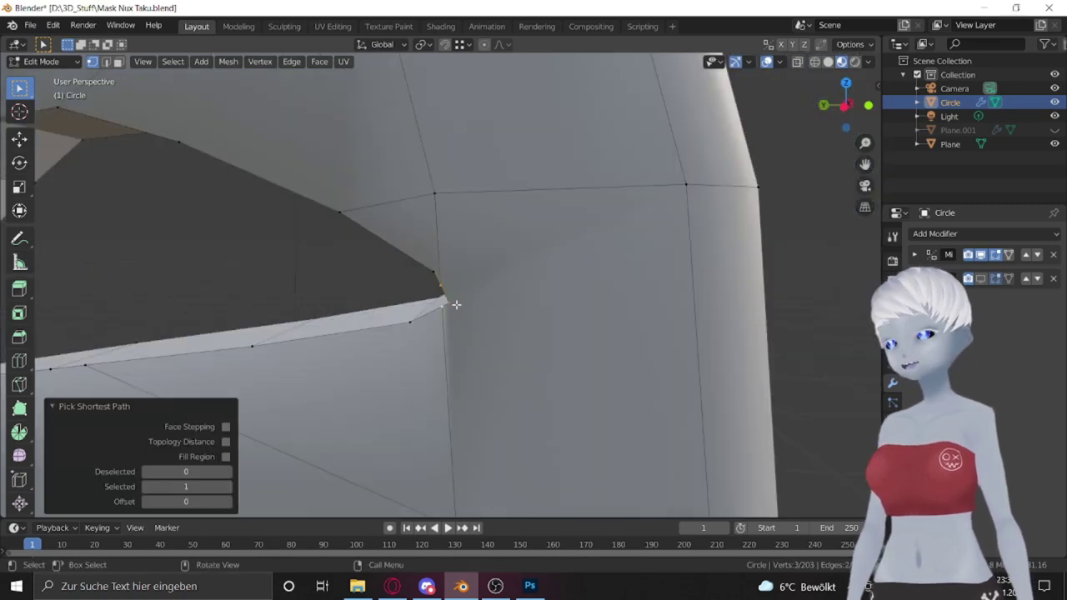
Step: Merge the remaining vertex pairs along the hole's lower edge and save the file
key(m)
click(450, 299)
ctrl+click(154, 373)
key(m)
click(153, 372)
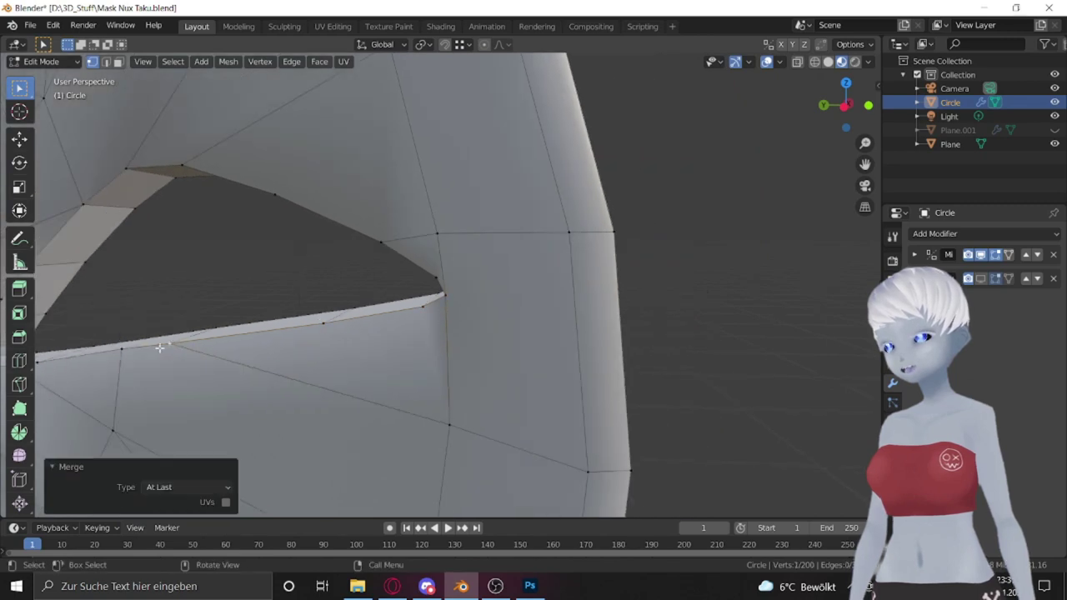
middle_drag(250, 333, 154, 372)
ctrl+click(454, 331)
key(m)
click(533, 379)
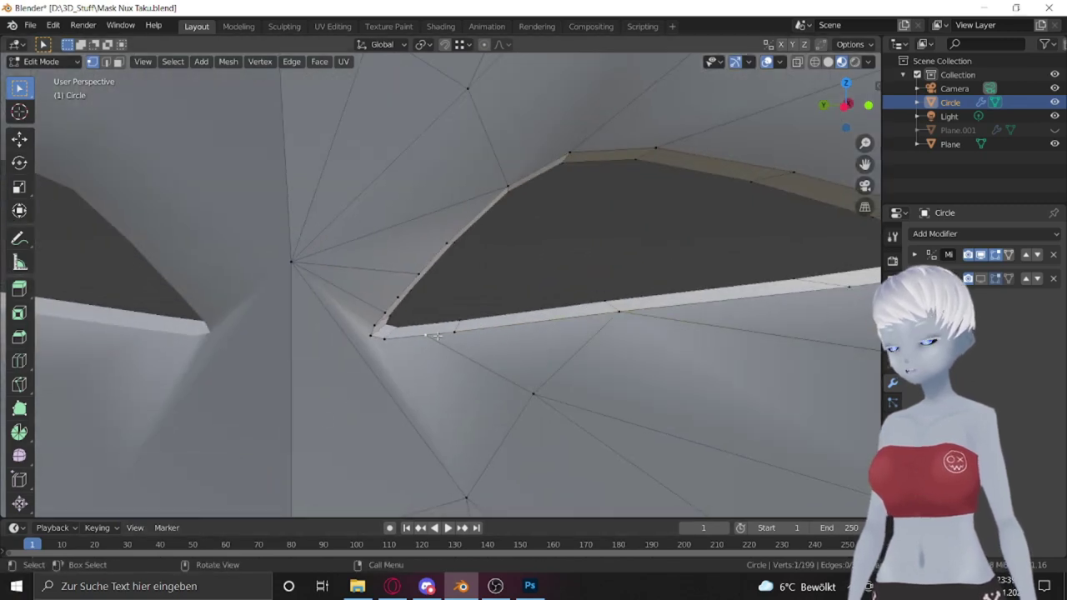
ctrl+click(372, 327)
key(m)
click(370, 325)
middle_drag(434, 238, 559, 269)
key(ctrl+s)
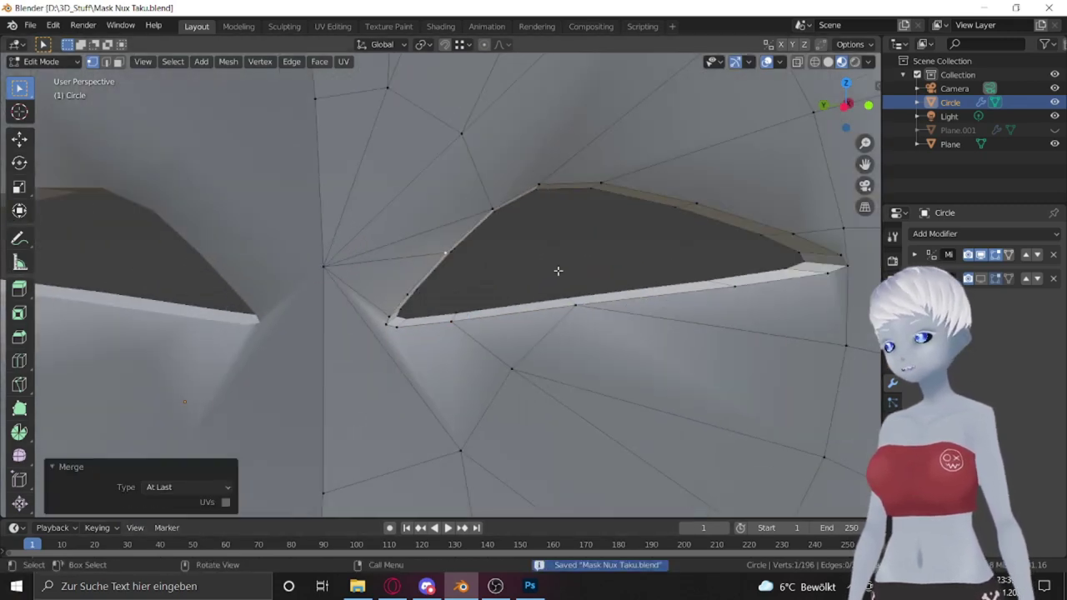
Step: Make two knife cuts adding new edges around the eye hole
click(19, 360)
click(19, 384)
middle_drag(392, 317, 434, 351)
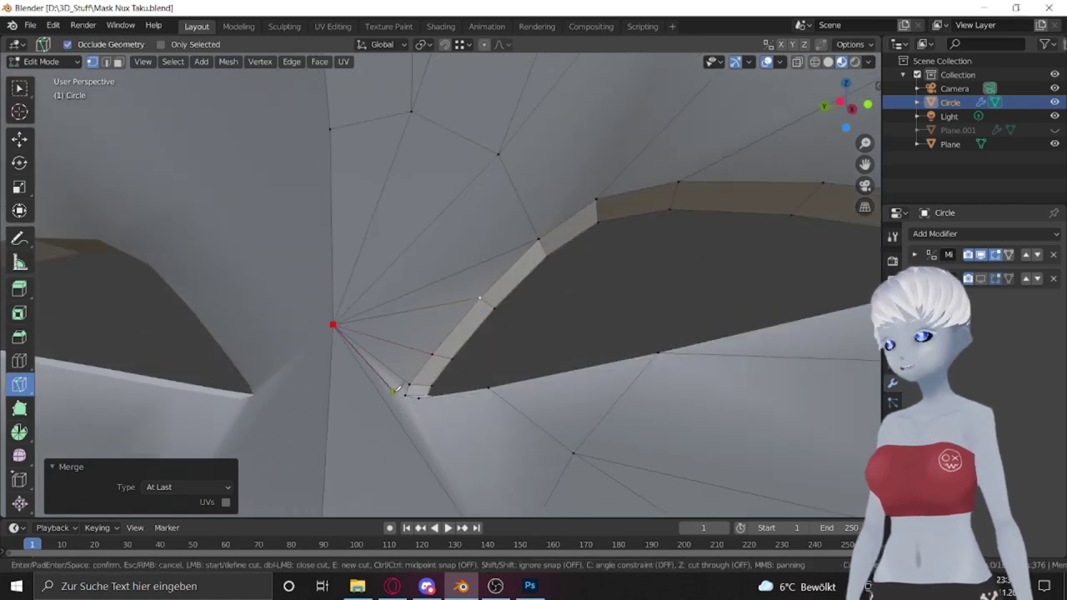
click(395, 390)
middle_drag(395, 390, 494, 505)
middle_drag(432, 370, 448, 321)
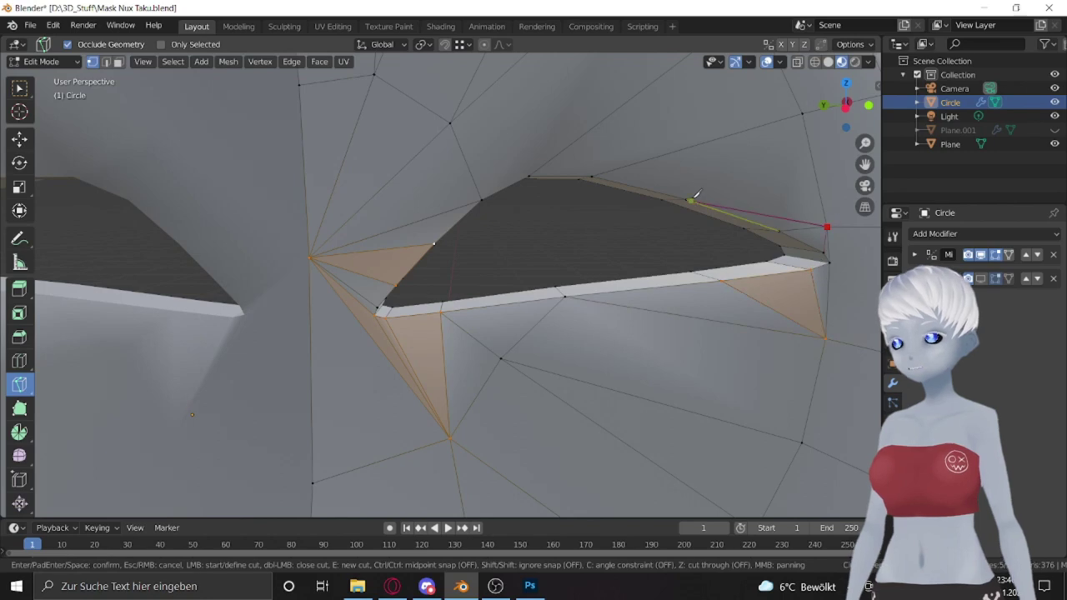
key(Return)
middle_drag(802, 111, 142, 273)
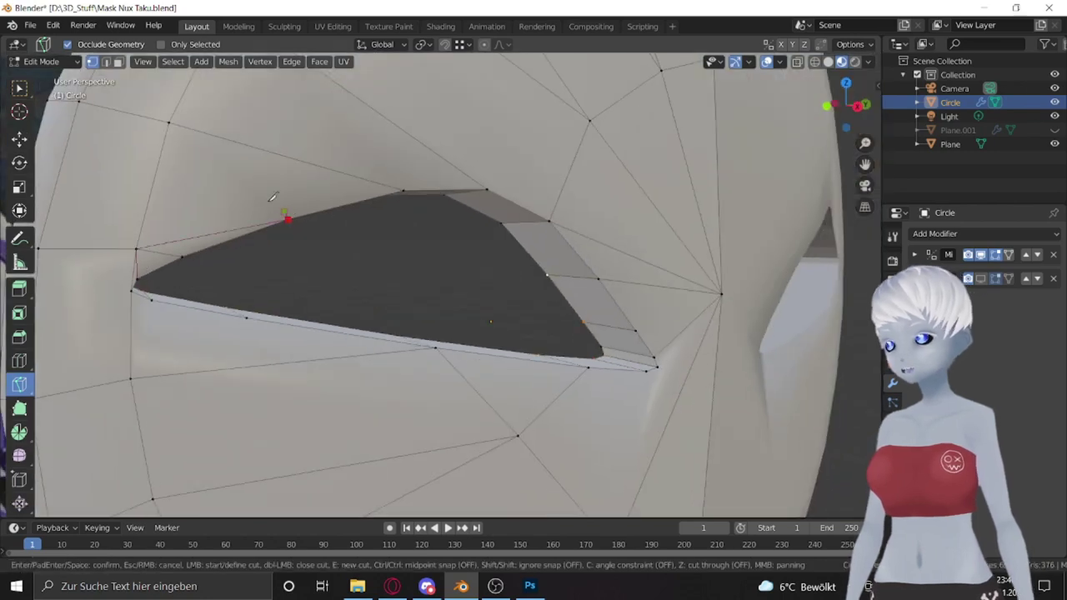
middle_drag(271, 197, 104, 356)
click(104, 356)
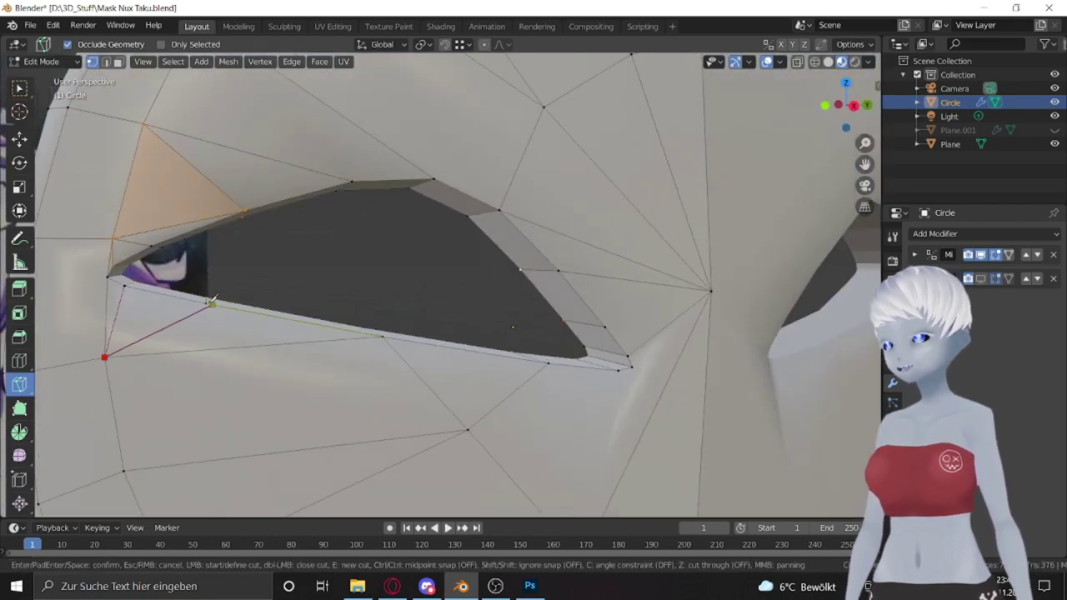
middle_drag(458, 412, 461, 477)
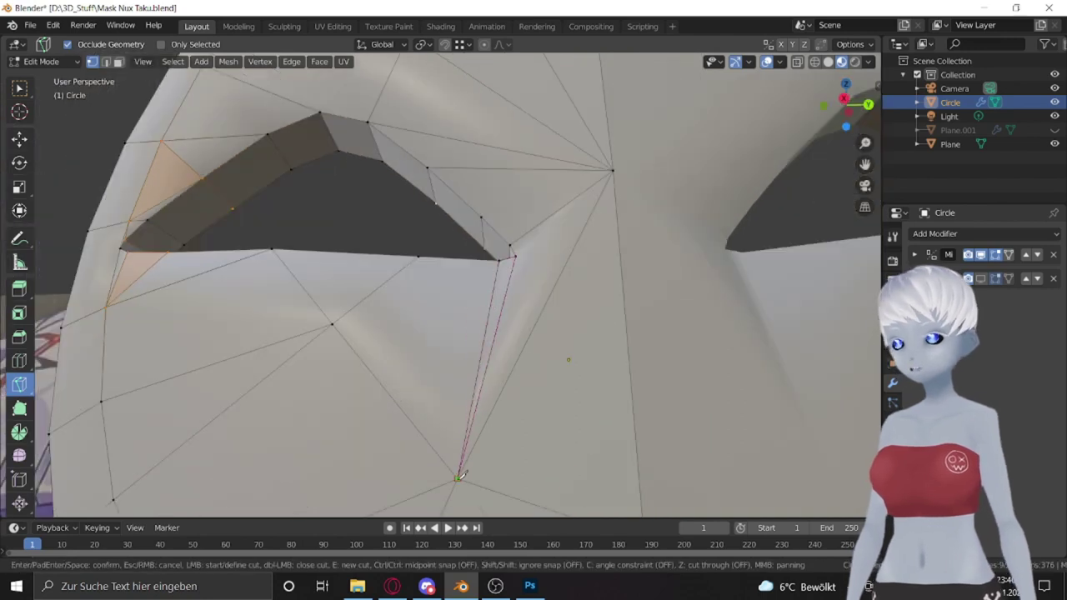
key(Return)
Step: Select the whole mesh and merge by distance, removing 3 duplicate vertices
scroll(613, 171, down, 5)
key(a)
key(m)
click(452, 345)
scroll(467, 317, up, 4)
key(m)
click(480, 309)
Step: Save, then select both edge loops around the eye-hole rim
middle_drag(466, 317, 38, 250)
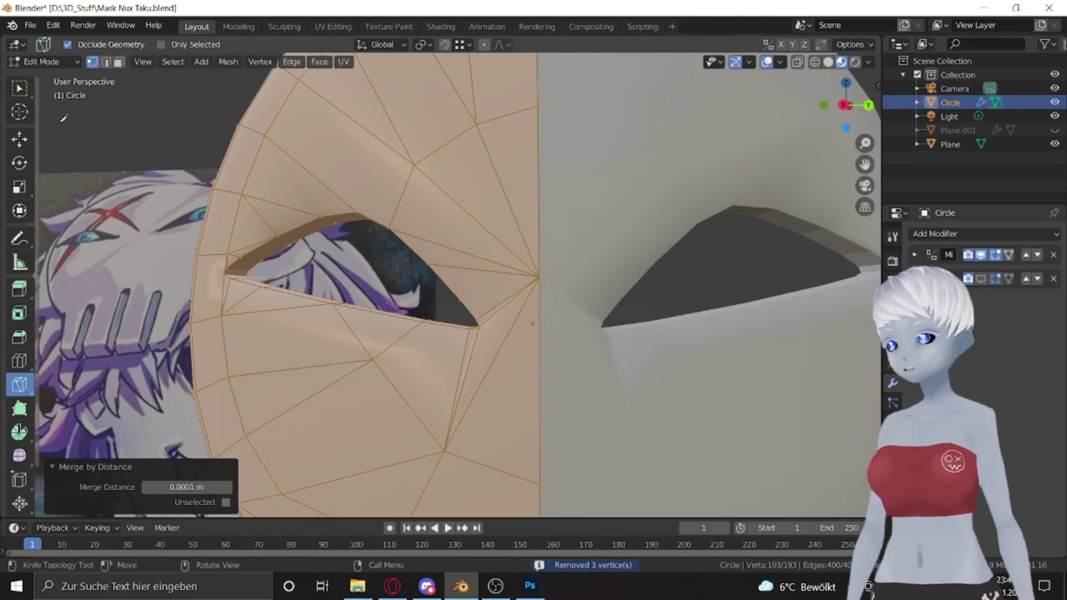
key(ctrl+s)
click(19, 138)
alt+click(334, 229)
mouse_move(331, 245)
middle_down()
mouse_move(574, 308)
mouse_move(907, 200)
mouse_move(250, 334)
middle_up()
alt+shift+click(574, 308)
Step: Bevel the rim loops with 2 segments at 0.008 m width and save Mask Nux Taku.blend
click(19, 336)
drag(392, 241, 429, 204)
scroll(429, 204, down, 3)
middle_drag(429, 204, 521, 314)
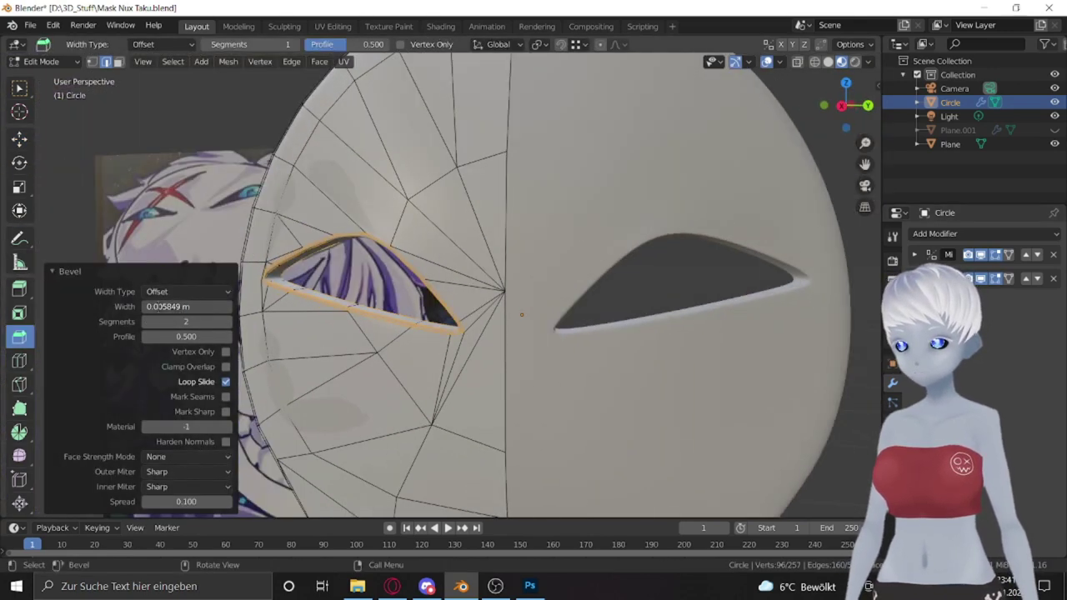
middle_drag(404, 261, 279, 344)
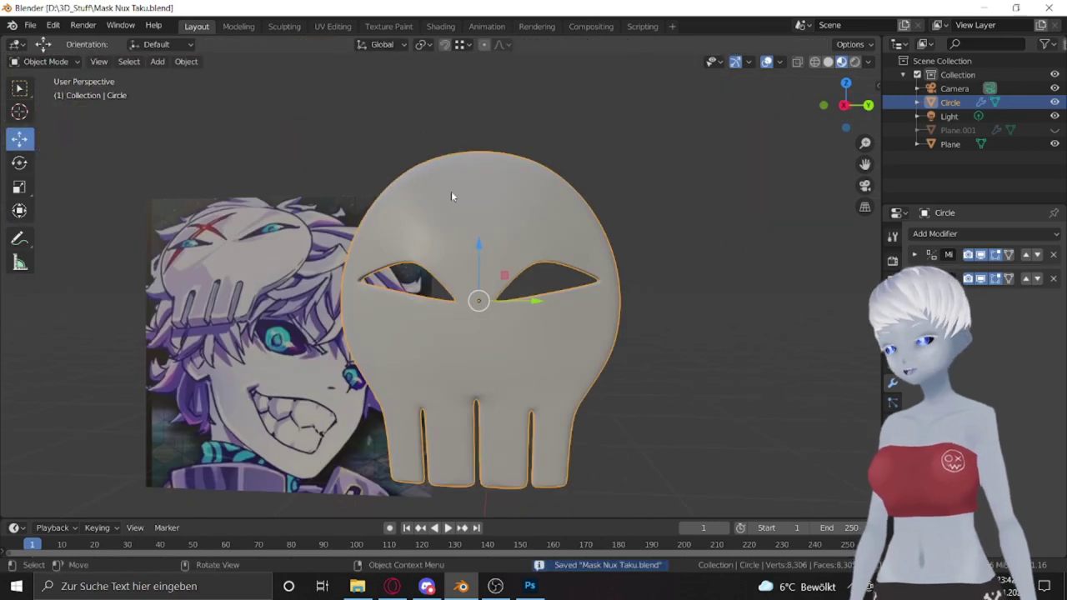
mouse_move(451, 196)
middle_down()
mouse_move(409, 218)
mouse_move(543, 229)
mouse_move(439, 215)
mouse_move(510, 222)
middle_up()
scroll(609, 266, down, 5)
key(ctrl+s)
key(Tab)
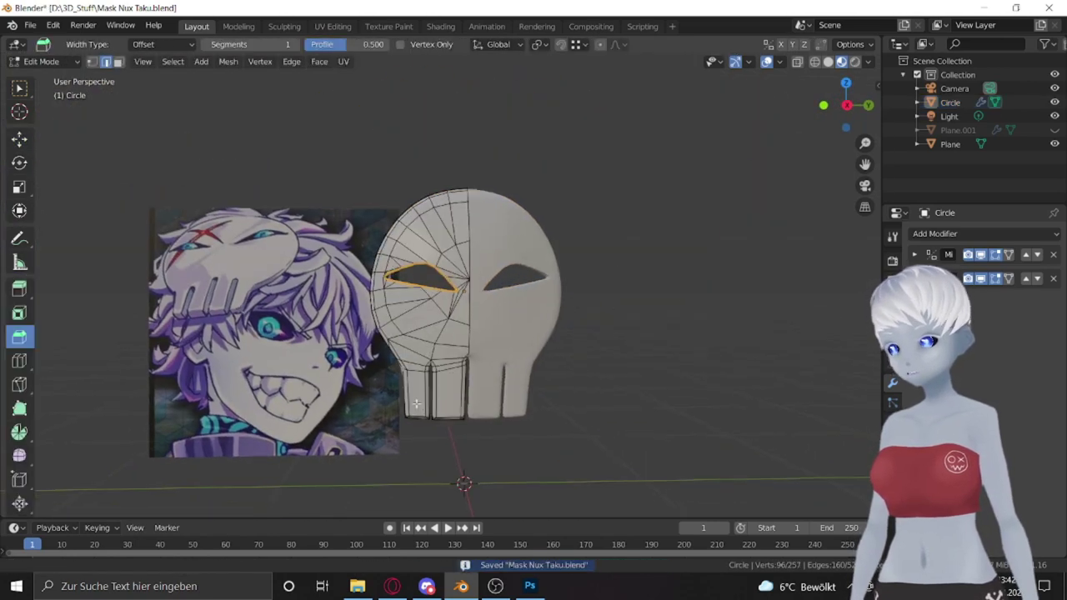
Step: Shift the selected column of tooth vertices along the Y axis
click(382, 319)
scroll(387, 275, down, 2)
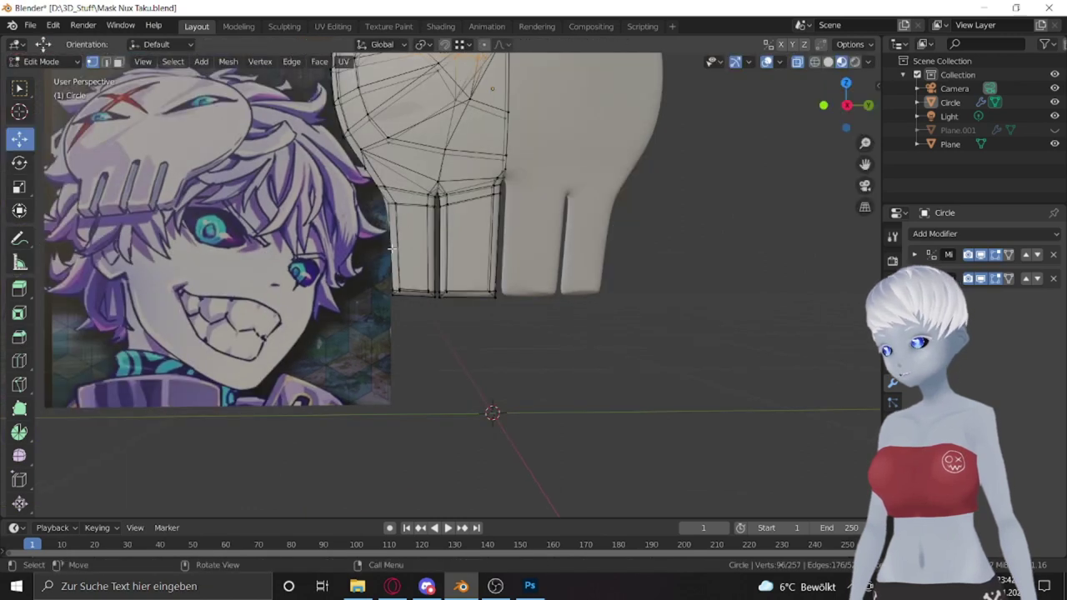
scroll(346, 281, up, 3)
drag(446, 291, 467, 291)
scroll(467, 290, down, 3)
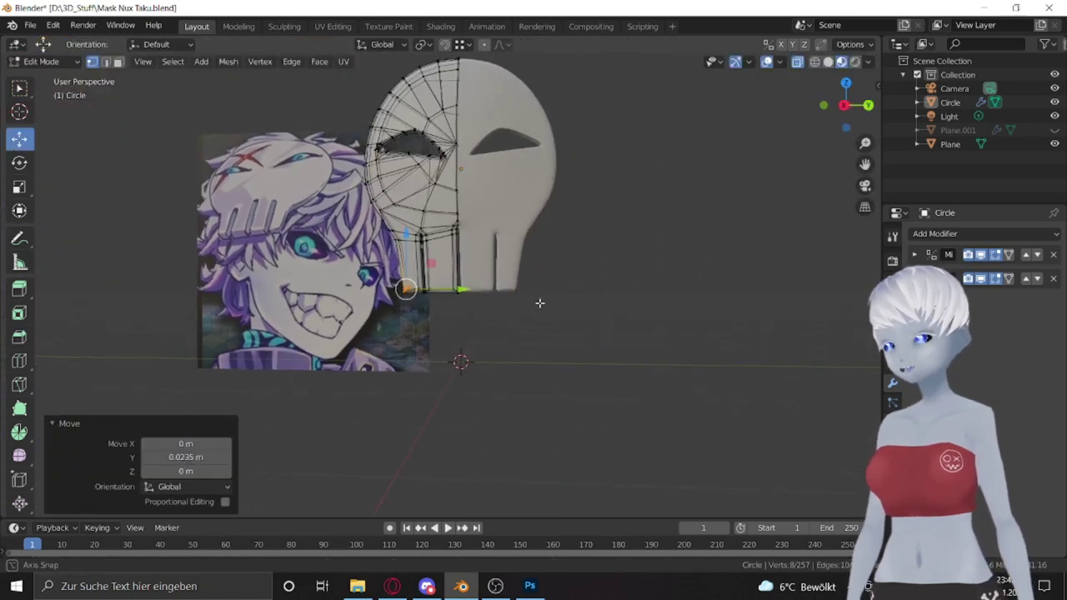
scroll(466, 291, up, 2)
drag(417, 149, 416, 150)
key(g)
key(y)
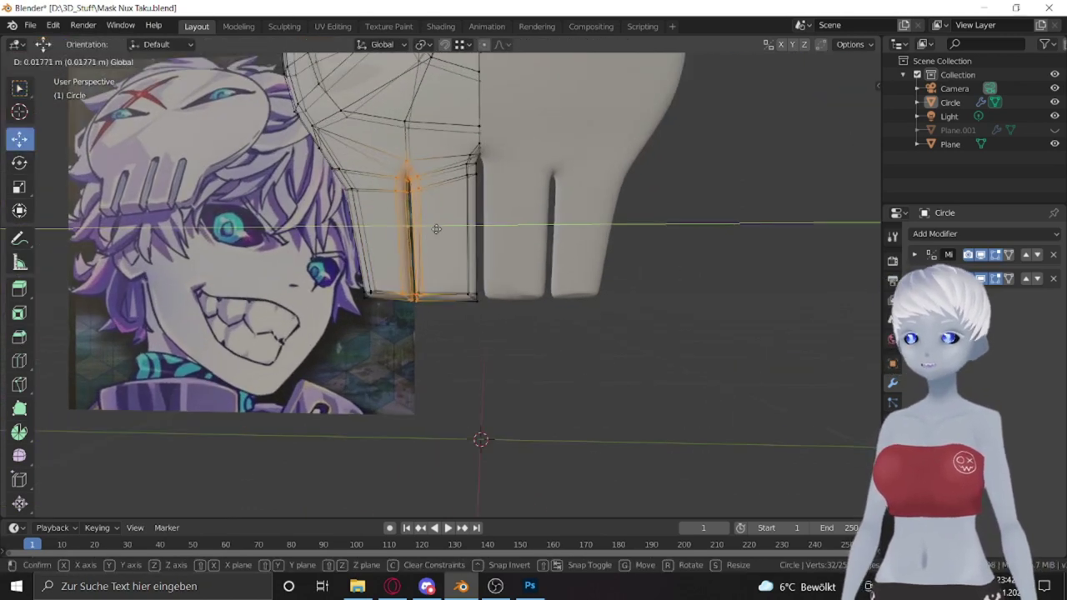
click(436, 229)
Step: Move the tooth vertices vertically along Z
mouse_move(558, 421)
middle_down()
mouse_move(608, 338)
mouse_move(341, 255)
mouse_move(349, 461)
middle_up()
mouse_move(315, 384)
middle_down()
mouse_move(345, 359)
mouse_move(374, 450)
mouse_move(361, 338)
mouse_move(378, 388)
middle_up()
key(g)
key(z)
click(390, 329)
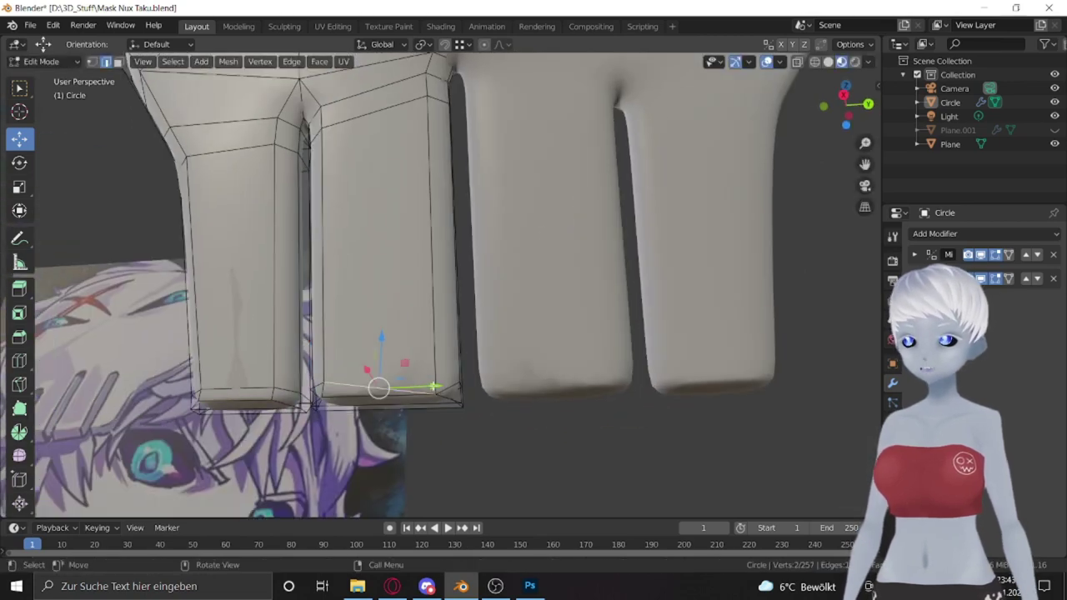
Step: Dissolve the tooth's bottom edge loop
key(x)
click(392, 384)
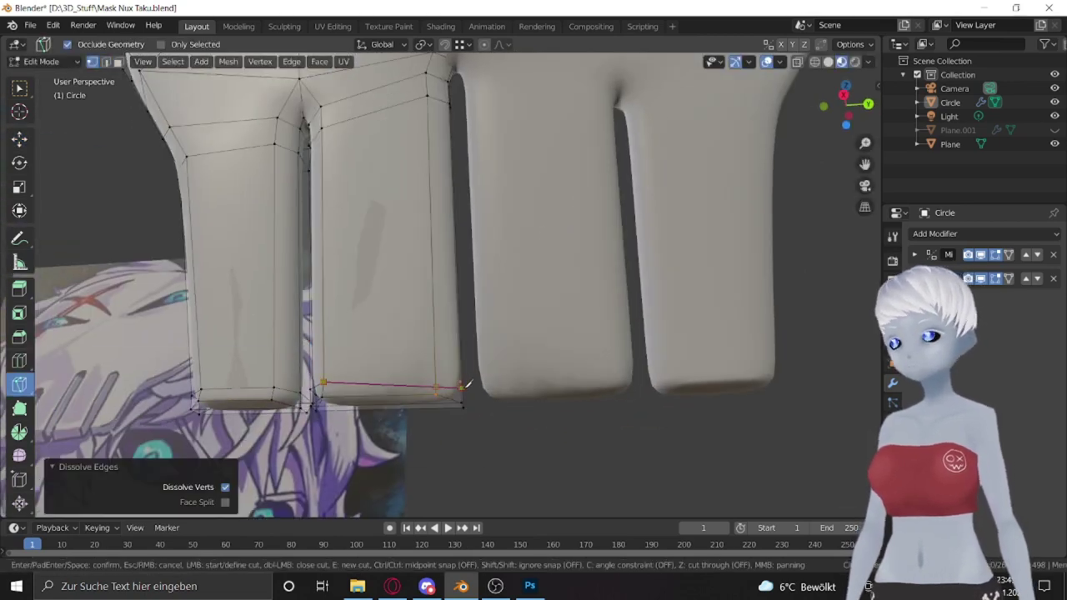
scroll(467, 384, down, 3)
key(Return)
scroll(413, 373, down, 3)
scroll(413, 375, down, 3)
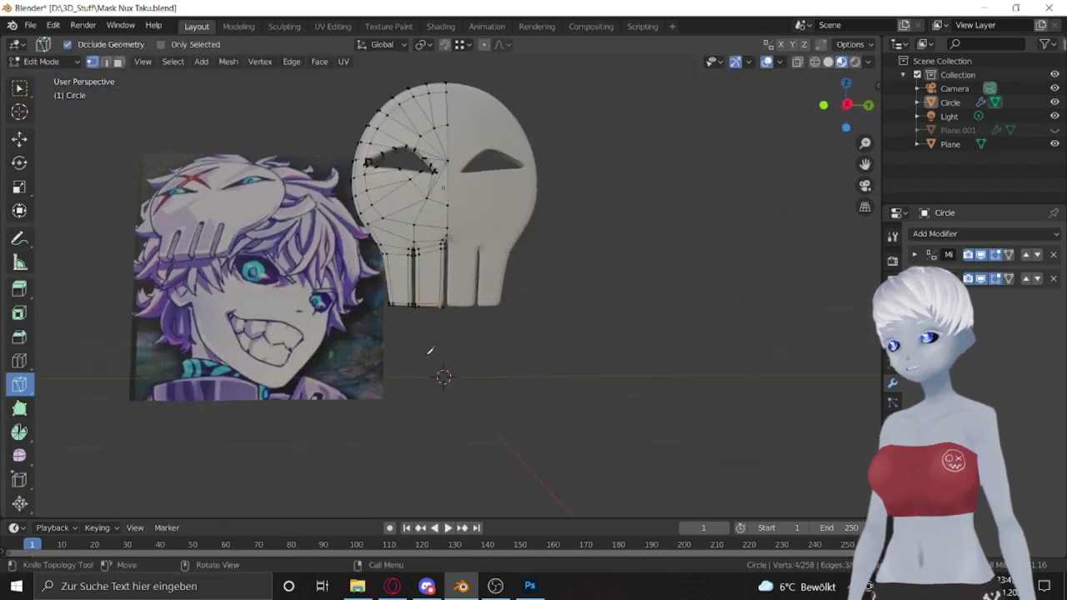
Step: Narrow the tooth's bottom vertices to 0.781 along X
middle_drag(430, 350, 392, 375)
click(19, 87)
drag(309, 257, 405, 338)
click(19, 187)
drag(462, 307, 537, 310)
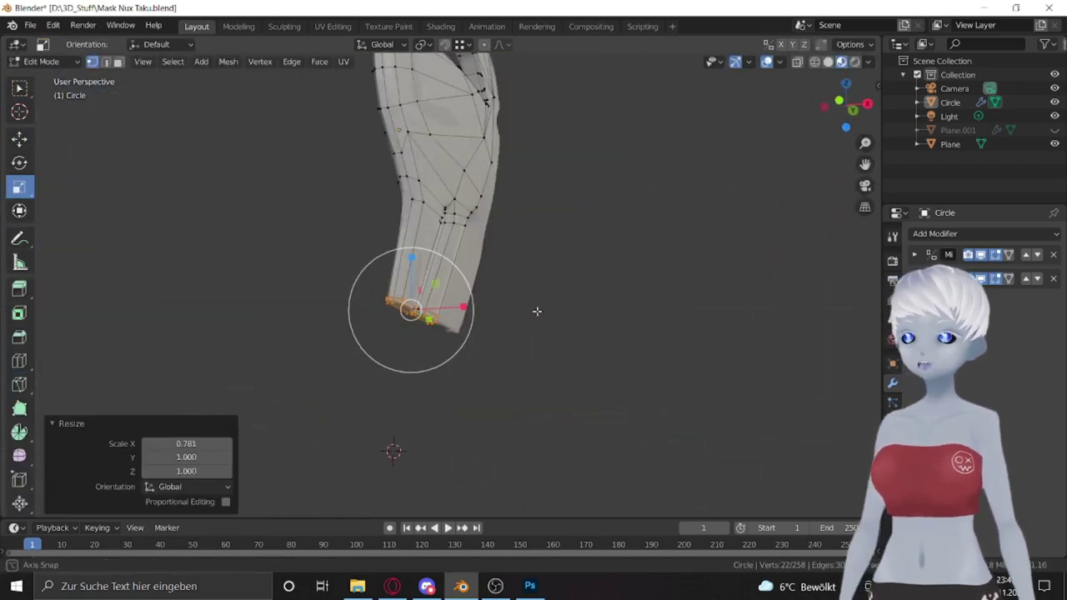
key(s)
Step: Add a loop cut across the tooth and return to Object Mode
key(x)
key(Return)
middle_drag(488, 312, 405, 309)
click(19, 360)
click(429, 271)
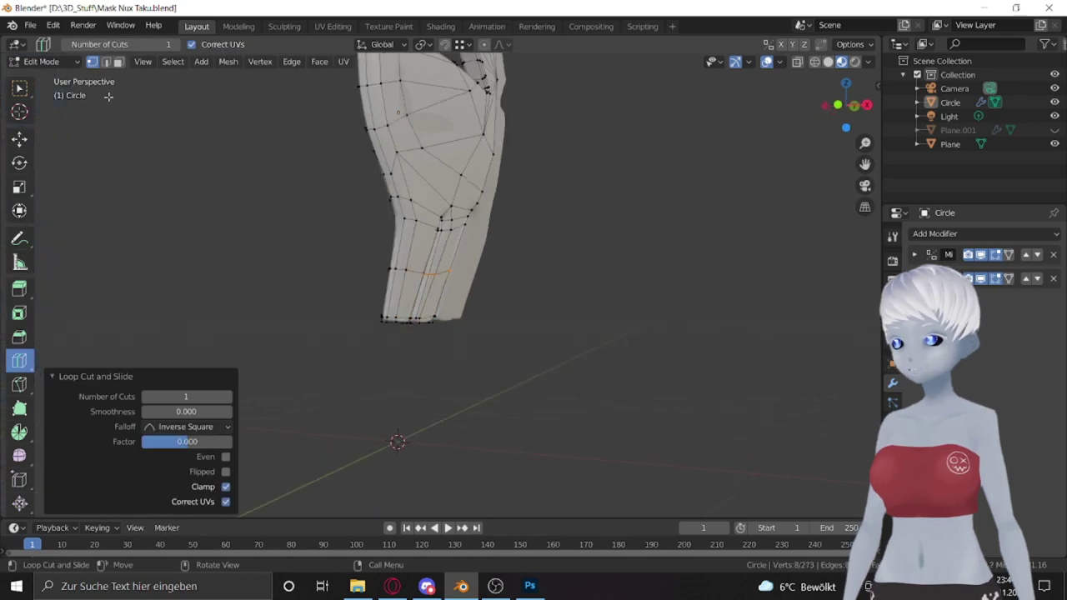
mouse_move(339, 260)
middle_down()
mouse_move(375, 275)
mouse_move(500, 283)
mouse_move(358, 309)
mouse_move(351, 297)
mouse_move(416, 317)
middle_up()
key(Tab)
key(Tab)
Step: Reshape the eye-hole rim loop with a proportional-editing move
scroll(417, 316, up, 5)
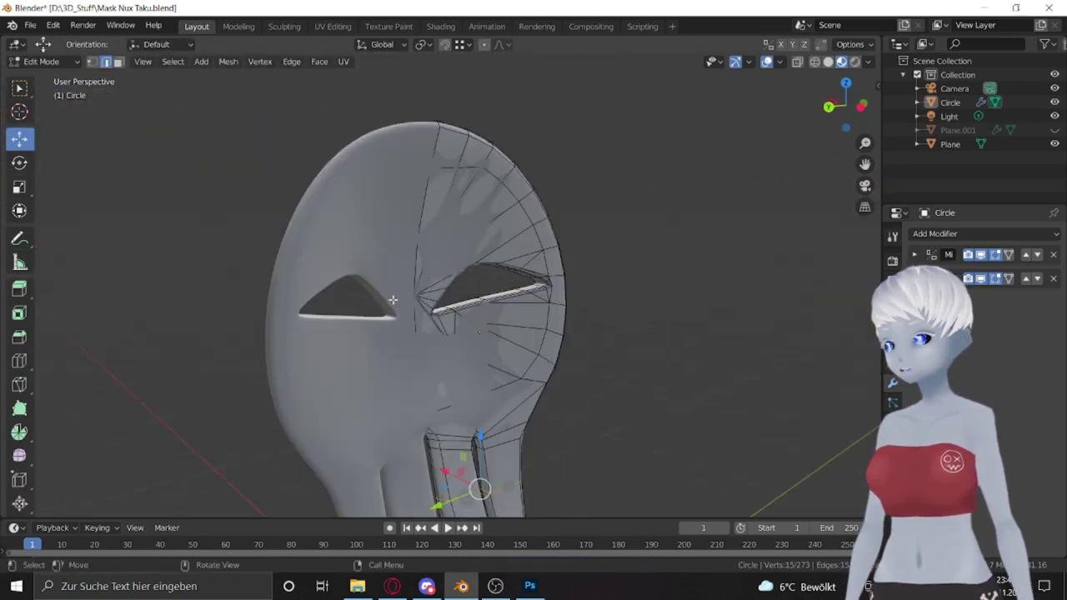
scroll(442, 336, up, 4)
scroll(681, 320, up, 2)
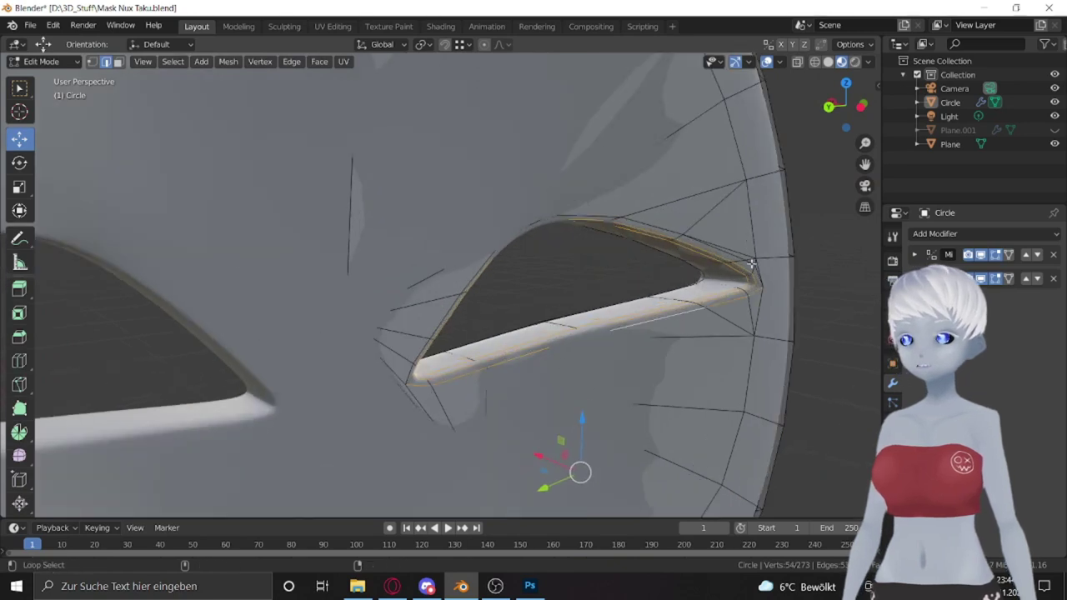
mouse_move(477, 267)
middle_down()
mouse_move(378, 314)
mouse_move(499, 359)
mouse_move(547, 408)
middle_up()
key(g)
right_click(514, 365)
key(o)
key(g)
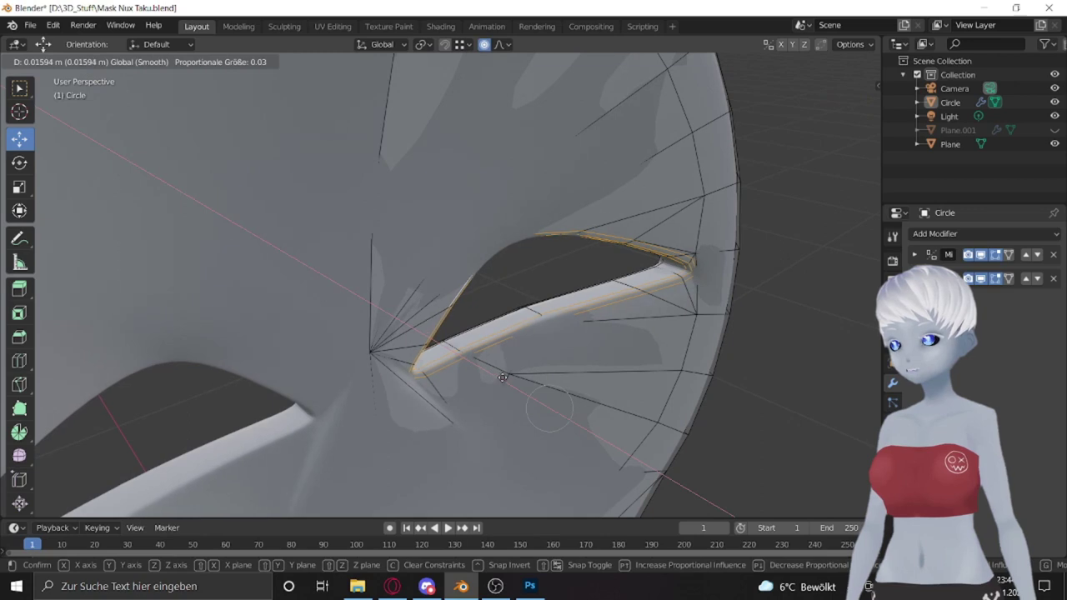
click(502, 378)
Step: Add a new knife cut beside the eye hole
middle_drag(502, 378, 111, 172)
middle_drag(369, 339, 209, 268)
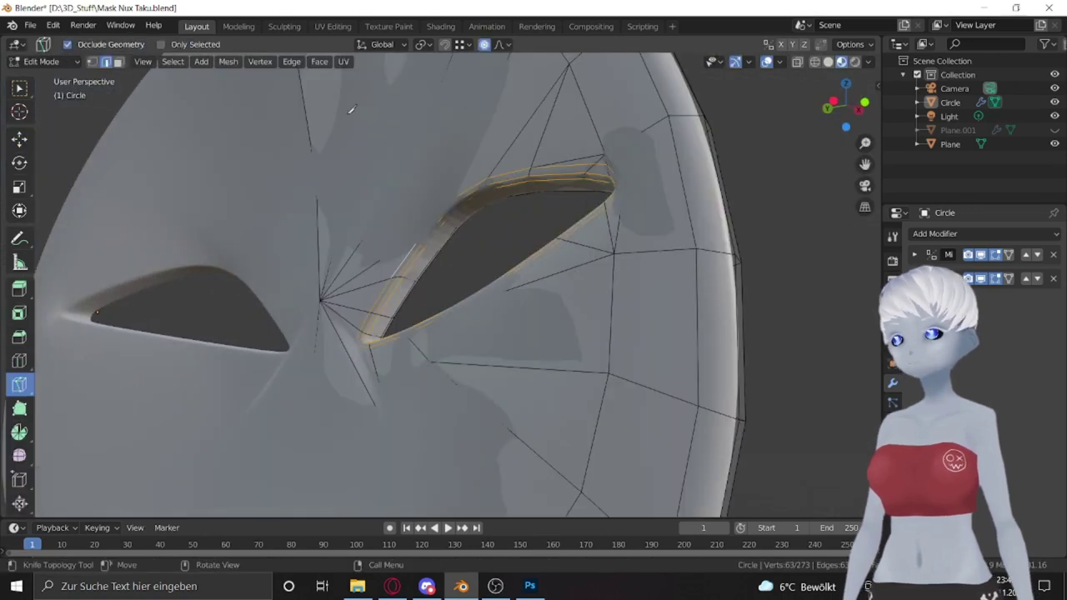
middle_drag(351, 109, 315, 487)
middle_drag(364, 345, 691, 388)
click(709, 402)
middle_drag(703, 247, 114, 280)
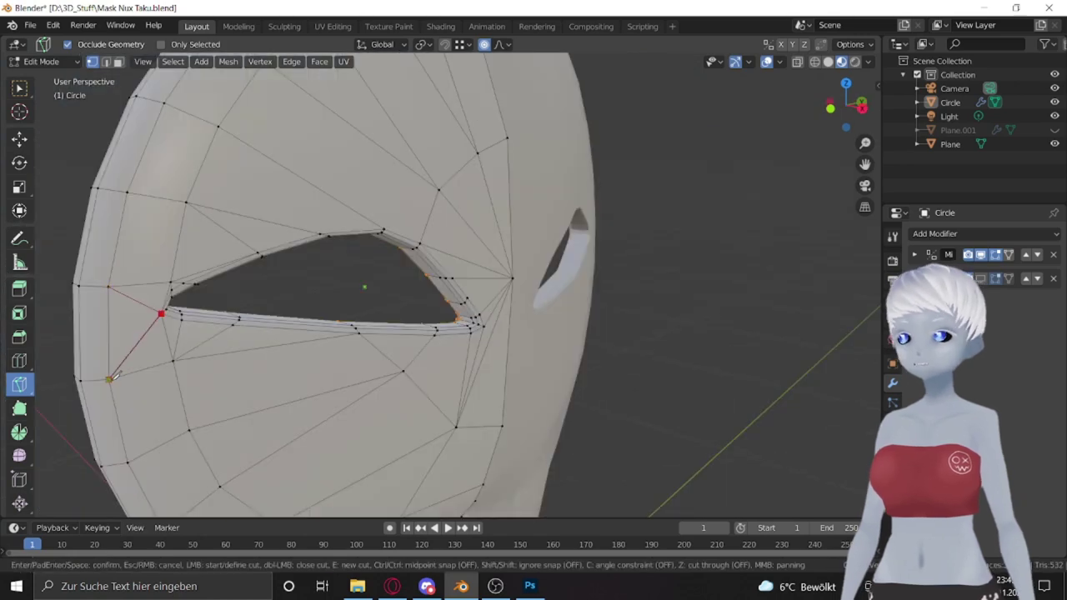
key(Return)
middle_drag(112, 377, 333, 250)
Step: Shift the corner vertex -0.00702 m along X and check the result in Object Mode
click(19, 138)
middle_drag(417, 250, 644, 141)
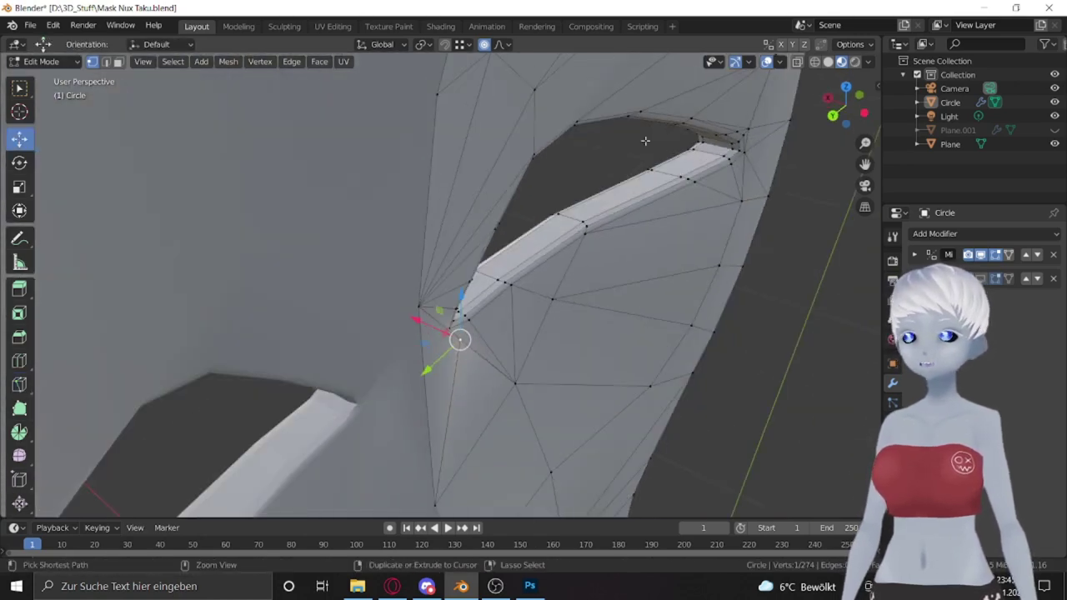
drag(415, 319, 421, 322)
middle_drag(421, 322, 557, 307)
key(Tab)
key(Tab)
key(Tab)
mouse_move(374, 266)
middle_down()
mouse_move(469, 311)
mouse_move(535, 290)
mouse_move(414, 316)
middle_up()
key(Tab)
Step: Delete the stray edges near the hole, nudge a vertex along Y, and return to Object Mode
key(x)
click(400, 276)
middle_drag(190, 100, 1047, 282)
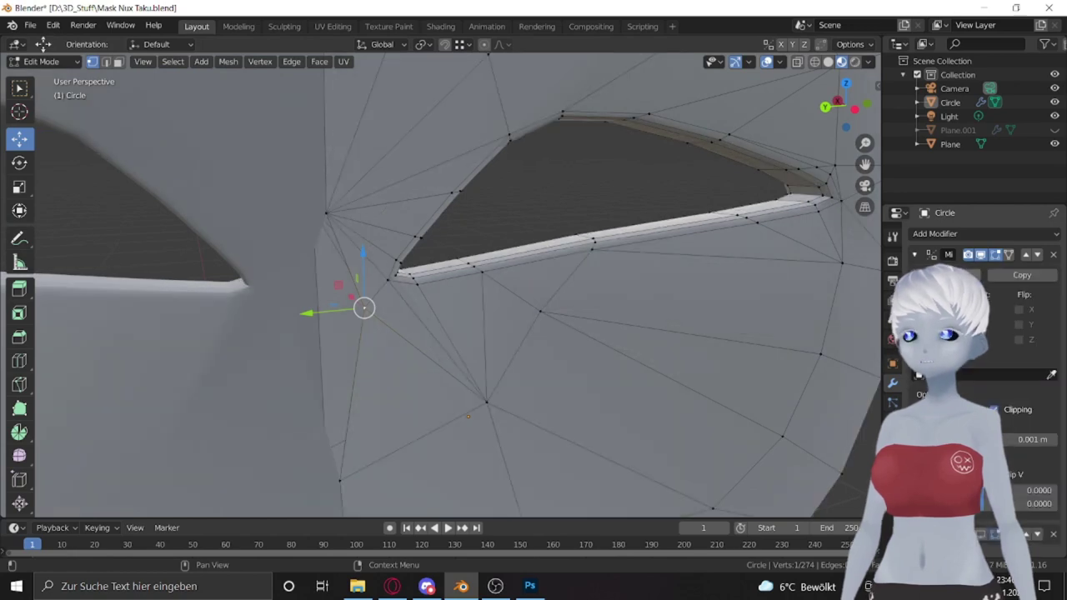
key(g)
key(y)
click(284, 312)
mouse_move(283, 312)
middle_down()
mouse_move(527, 305)
mouse_move(348, 265)
middle_up()
key(Tab)
scroll(513, 277, down, 2)
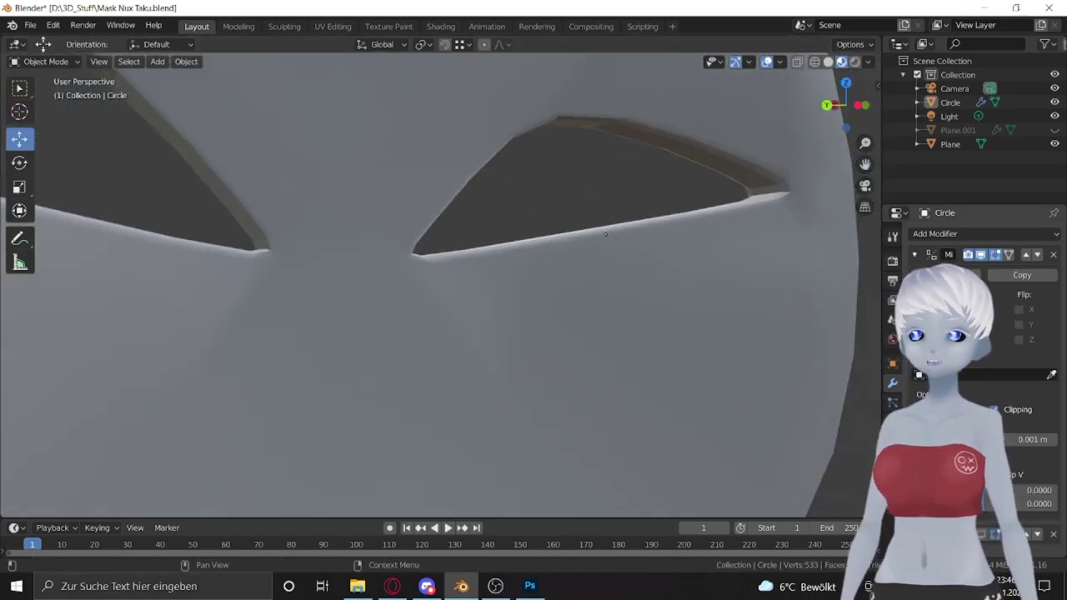
Step: Inspect the mask and select the leftover planes through Plane.004 in the Outliner
scroll(620, 306, down, 4)
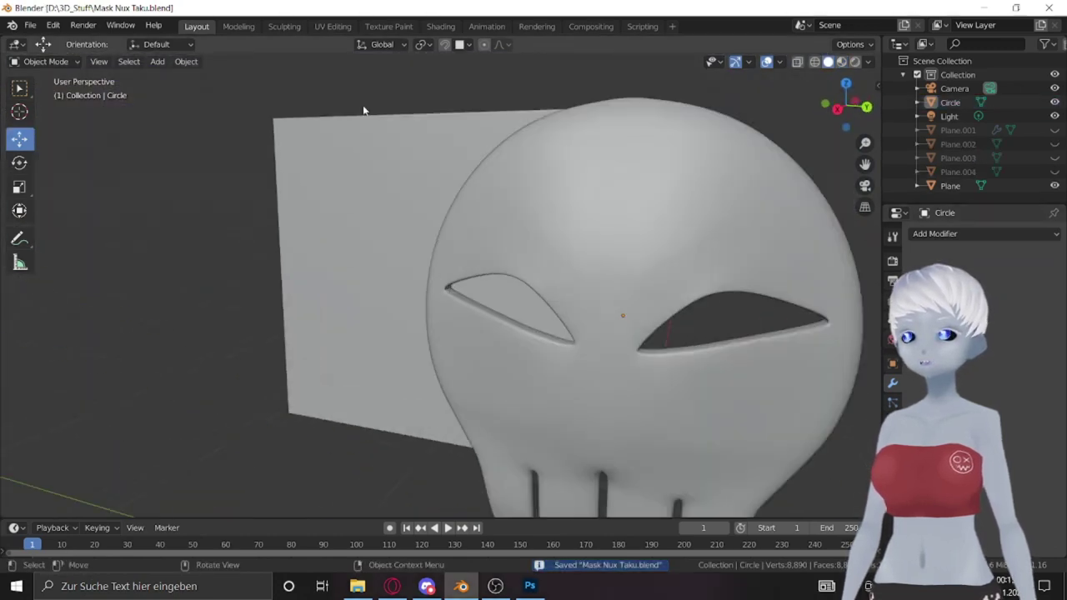
middle_drag(364, 110, 582, 192)
scroll(596, 220, down, 4)
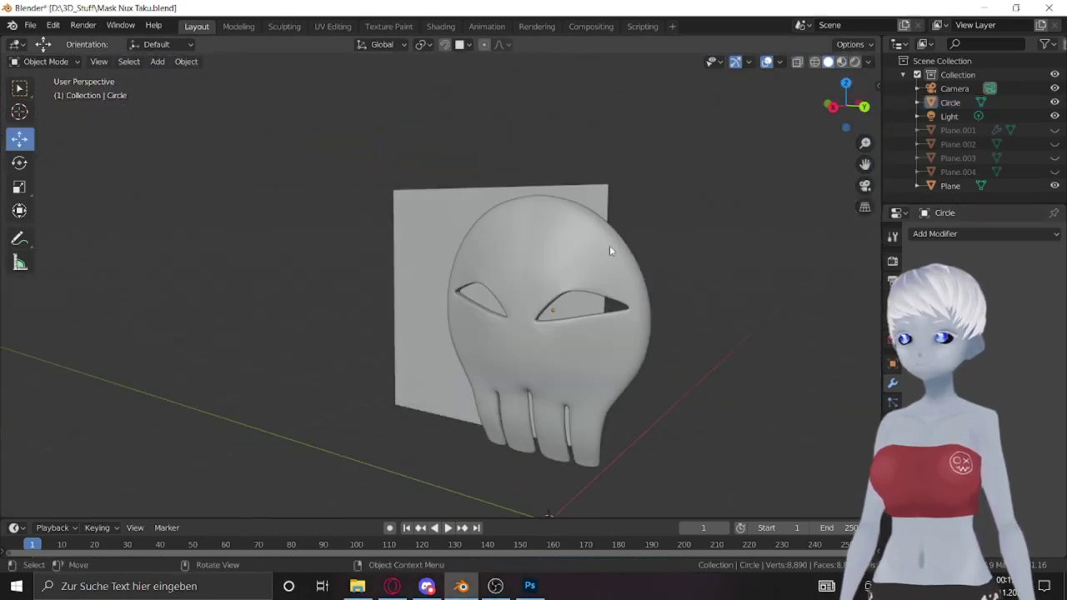
middle_drag(635, 236, 539, 260)
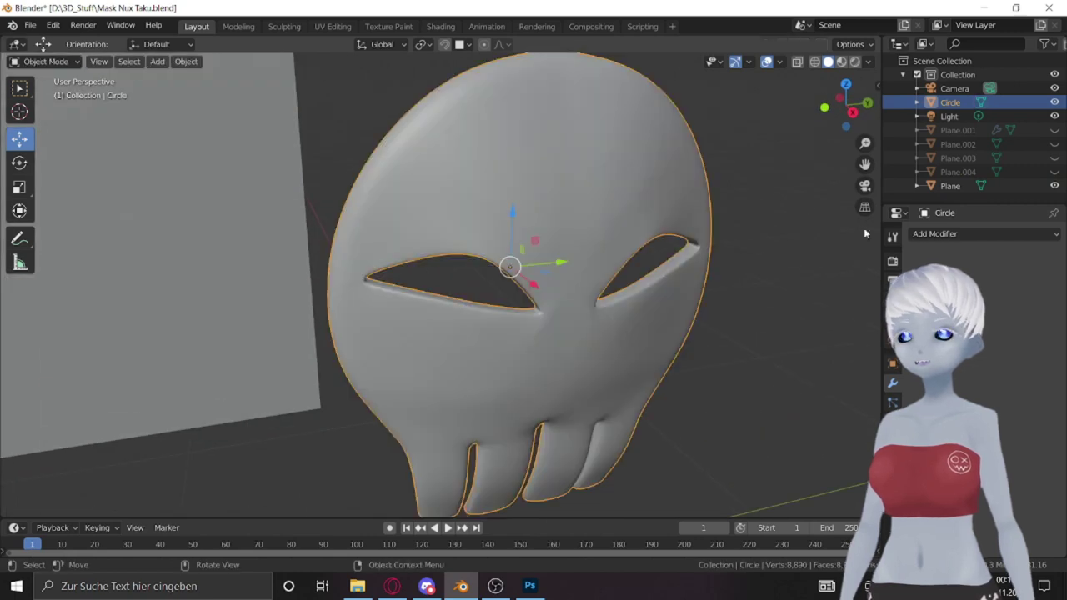
click(957, 130)
shift+click(958, 172)
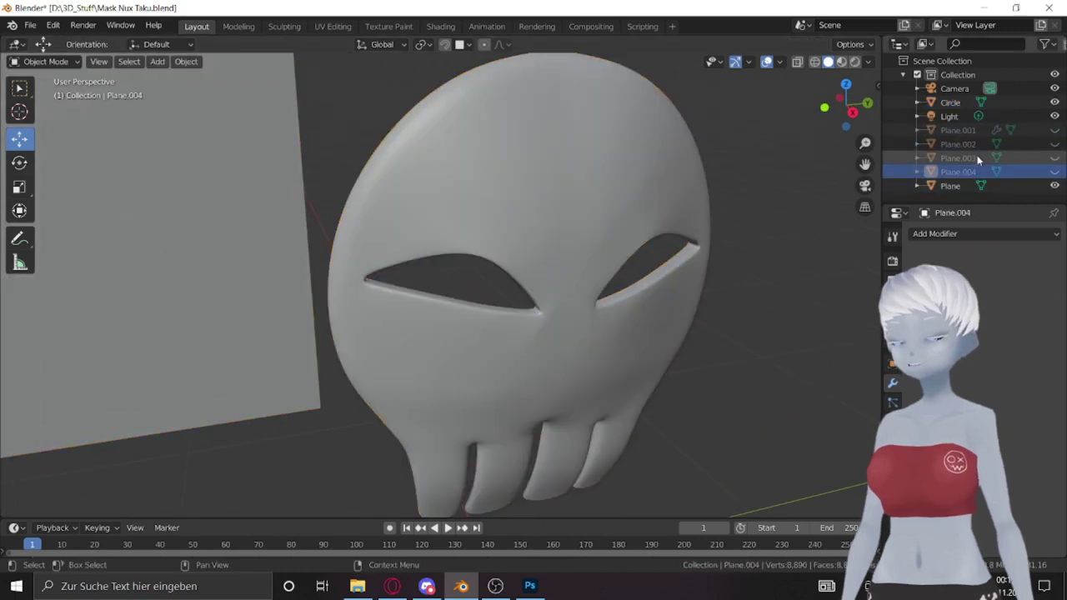
scroll(773, 202, up, 2)
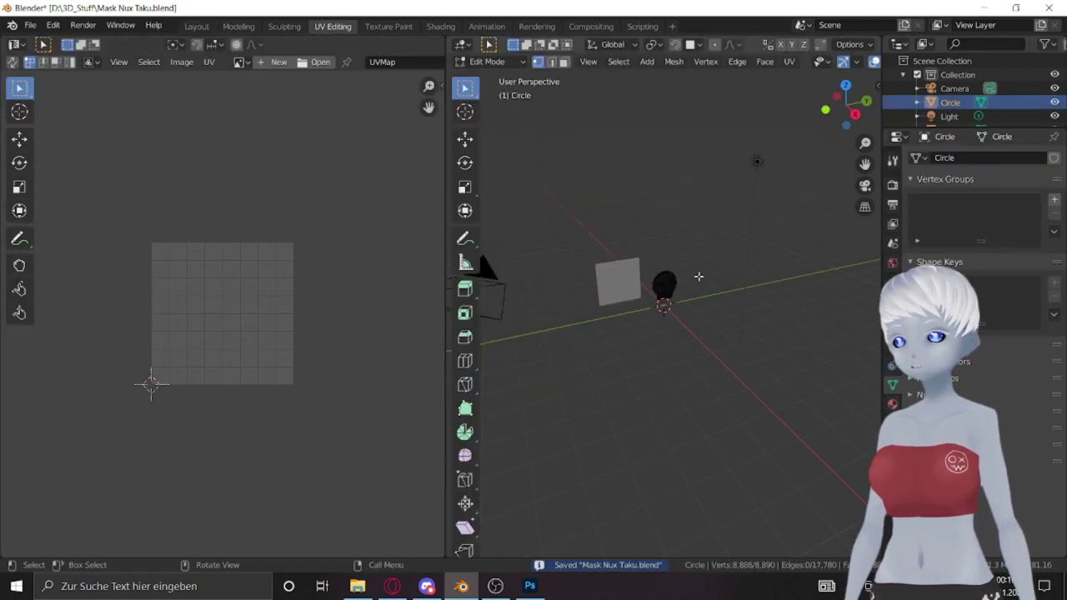
Step: Select the eye-hole edge loop and mark it as a UV seam
mouse_move(712, 254)
middle_down()
mouse_move(709, 331)
mouse_move(793, 385)
mouse_move(584, 463)
mouse_move(622, 352)
mouse_move(528, 389)
mouse_move(683, 269)
middle_up()
alt+shift+click(823, 309)
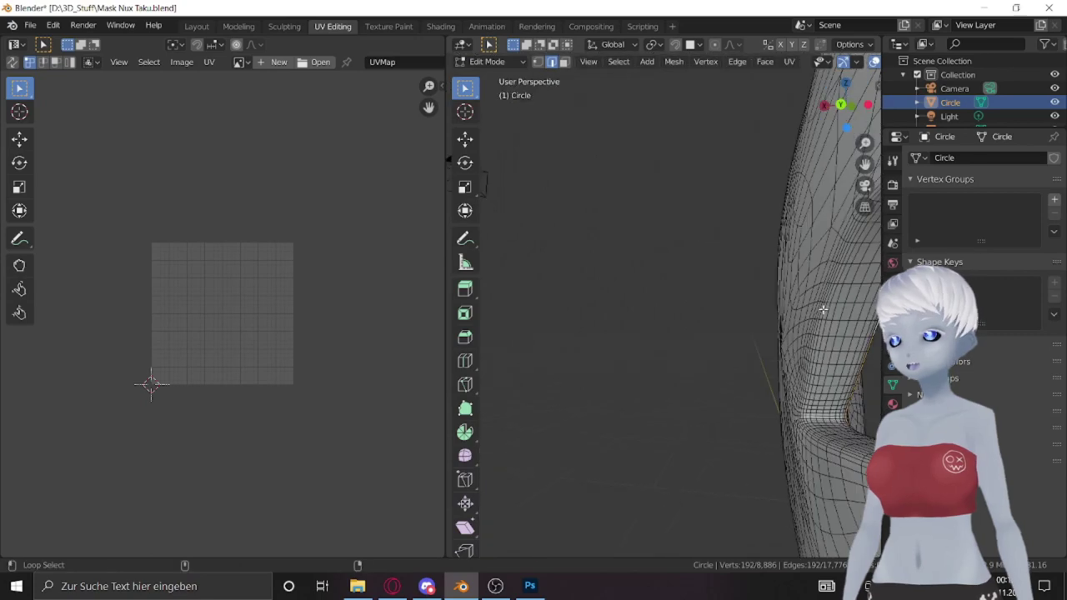
key(KP_Decimal)
middle_drag(683, 351, 546, 341)
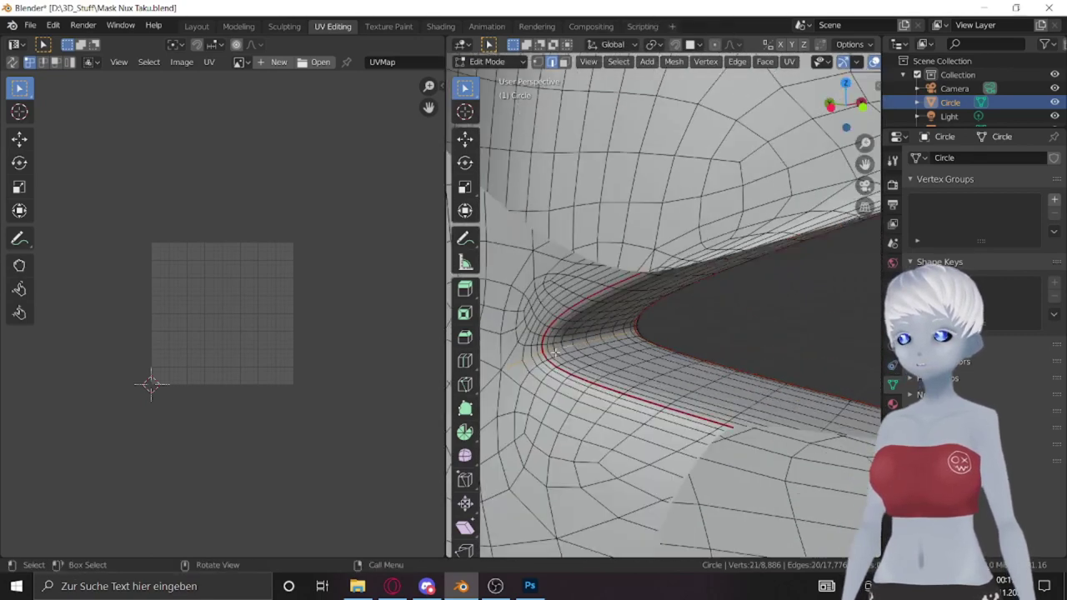
scroll(545, 342, up, 3)
drag(465, 87, 533, 148)
middle_drag(546, 342, 758, 327)
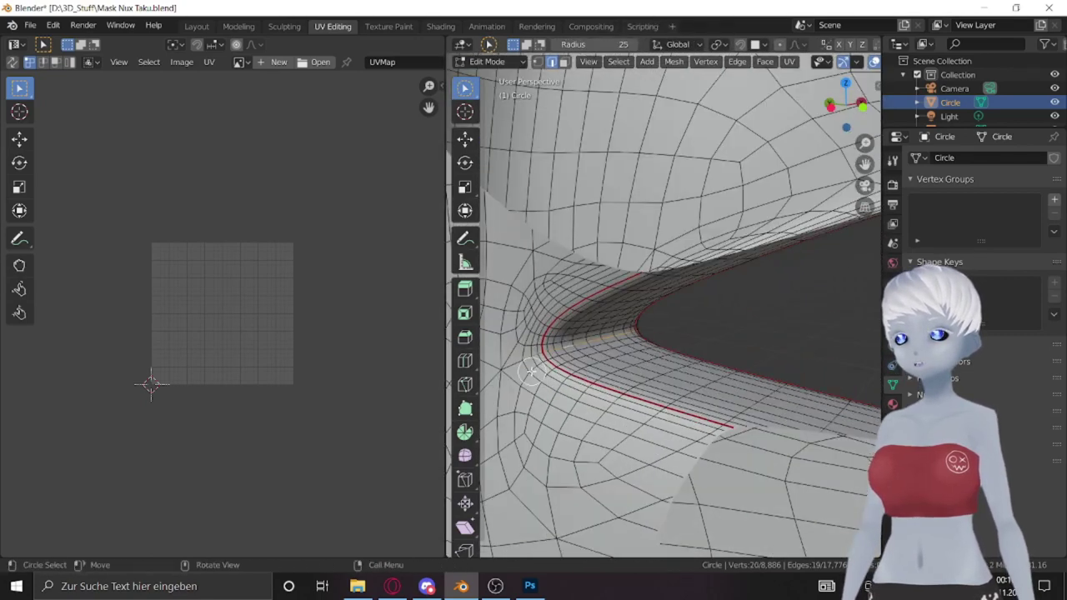
ctrl+click(759, 327)
key(n)
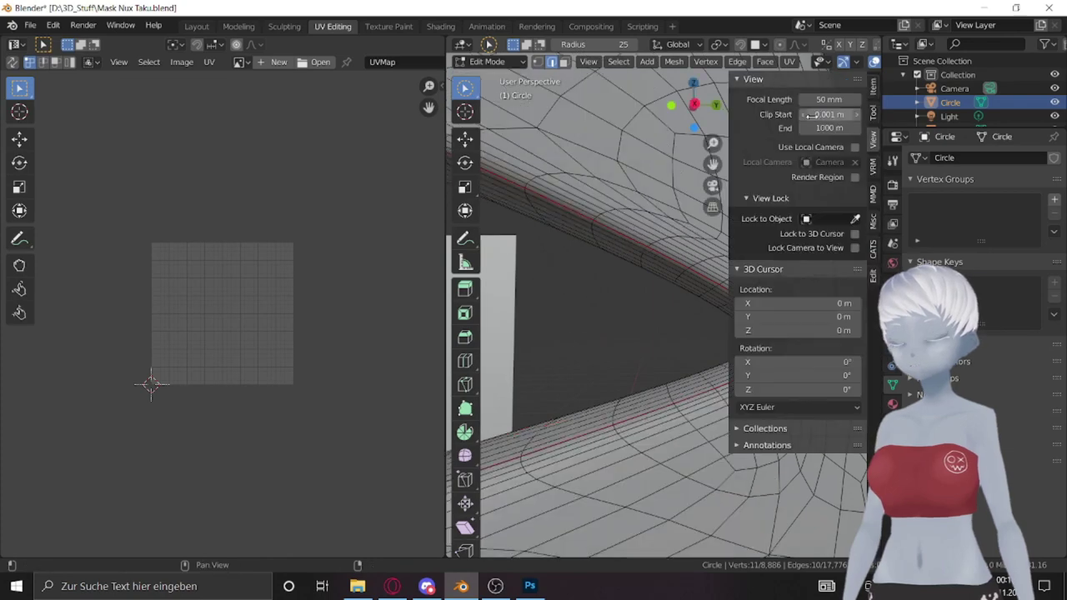
right_click(587, 310)
click(531, 422)
key(KP_Decimal)
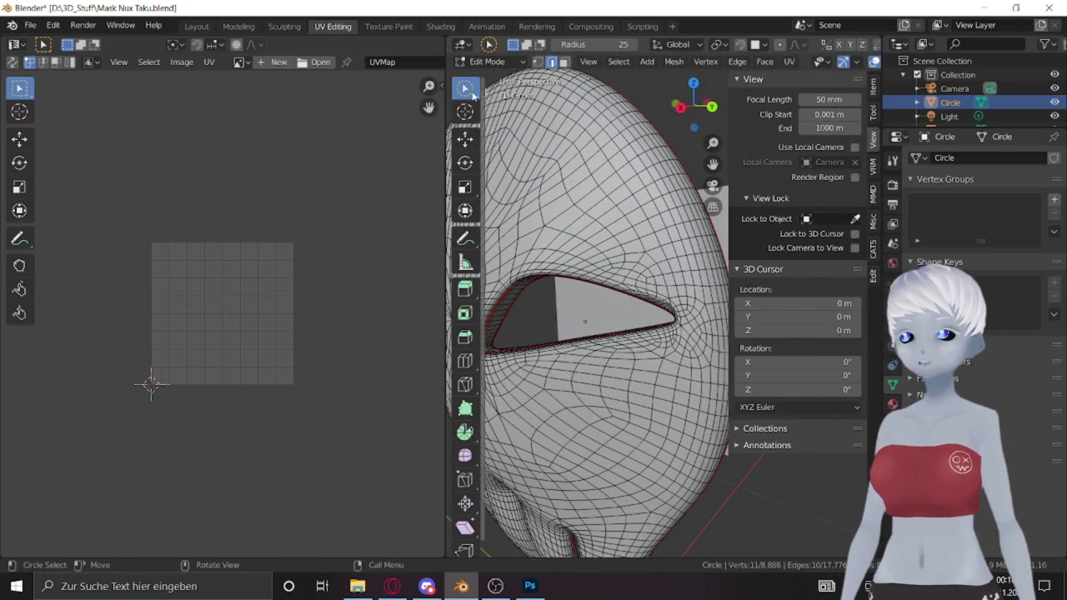
Step: Select a path of edges along the eye opening's edge
click(464, 87)
scroll(583, 317, up, 3)
mouse_move(583, 317)
middle_down()
mouse_move(600, 333)
mouse_move(569, 303)
mouse_move(542, 366)
mouse_move(622, 351)
middle_up()
scroll(589, 339, up, 3)
ctrl+click(588, 339)
ctrl+click(640, 322)
right_click(541, 366)
click(542, 366)
Step: Select all of the mask and unwrap it into UV islands
key(u)
key(Escape)
key(Home)
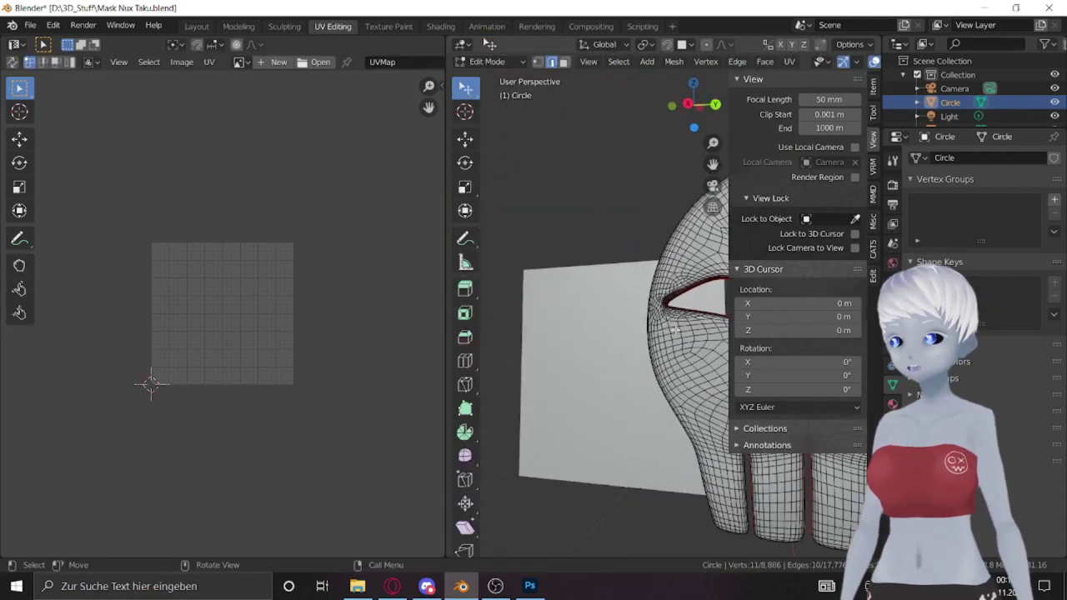
key(a)
key(u)
click(261, 296)
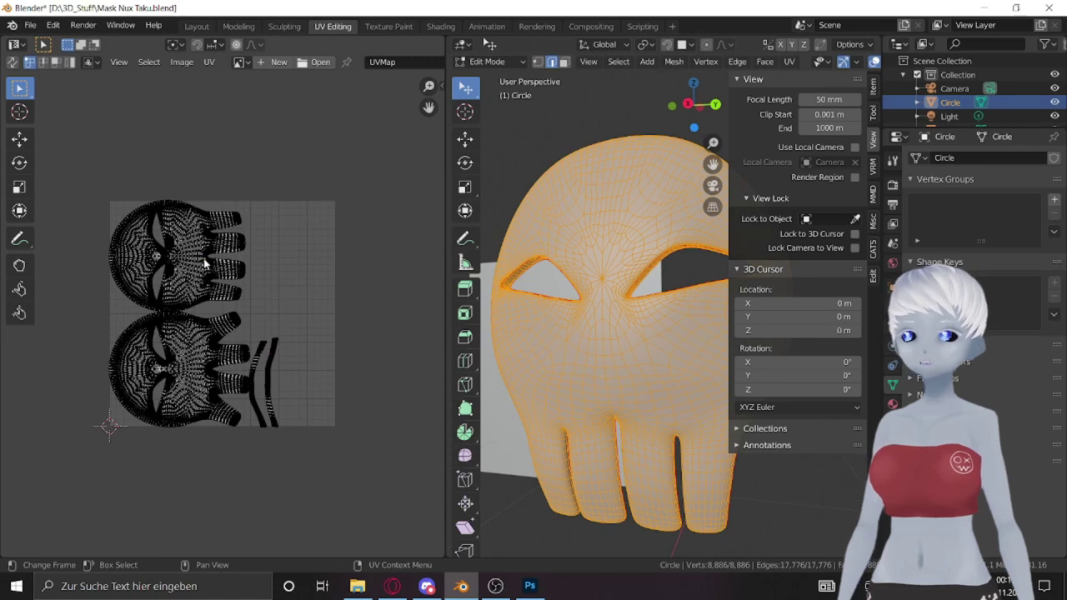
Step: Move the top, bottom and strip UV islands apart so they sit side by side
key(l)
click(20, 139)
drag(205, 263, 292, 262)
click(153, 347)
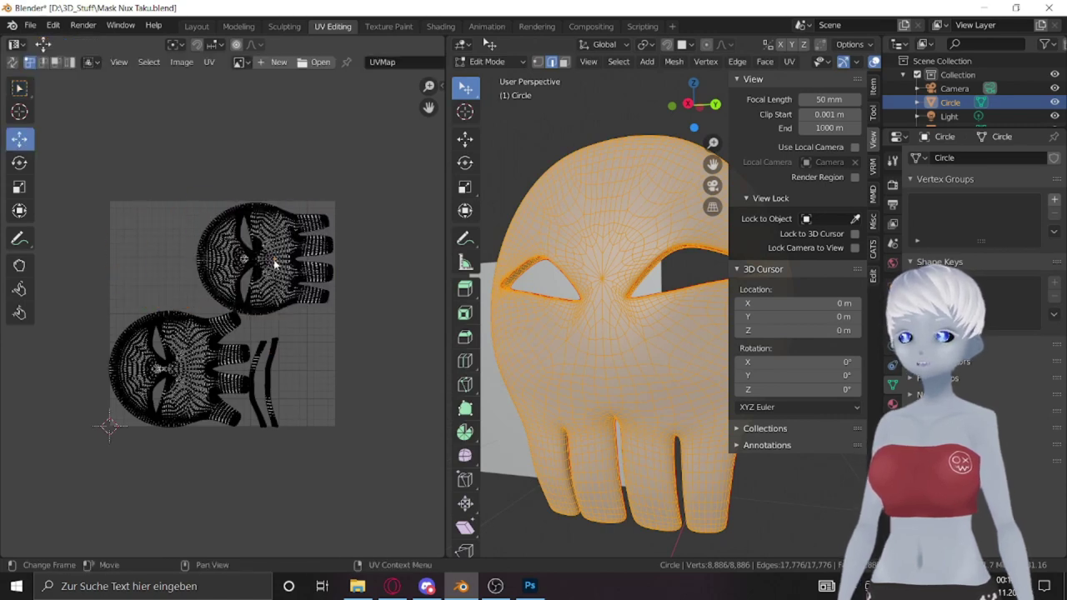
key(l)
key(g)
key(Escape)
key(alt+a)
key(l)
key(g)
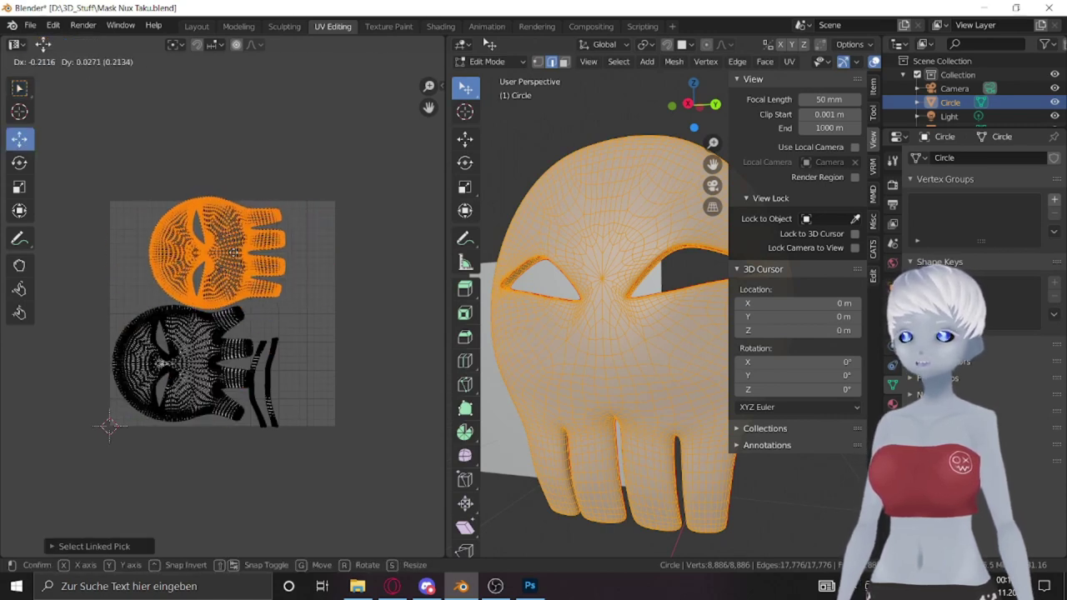
click(237, 252)
key(alt+a)
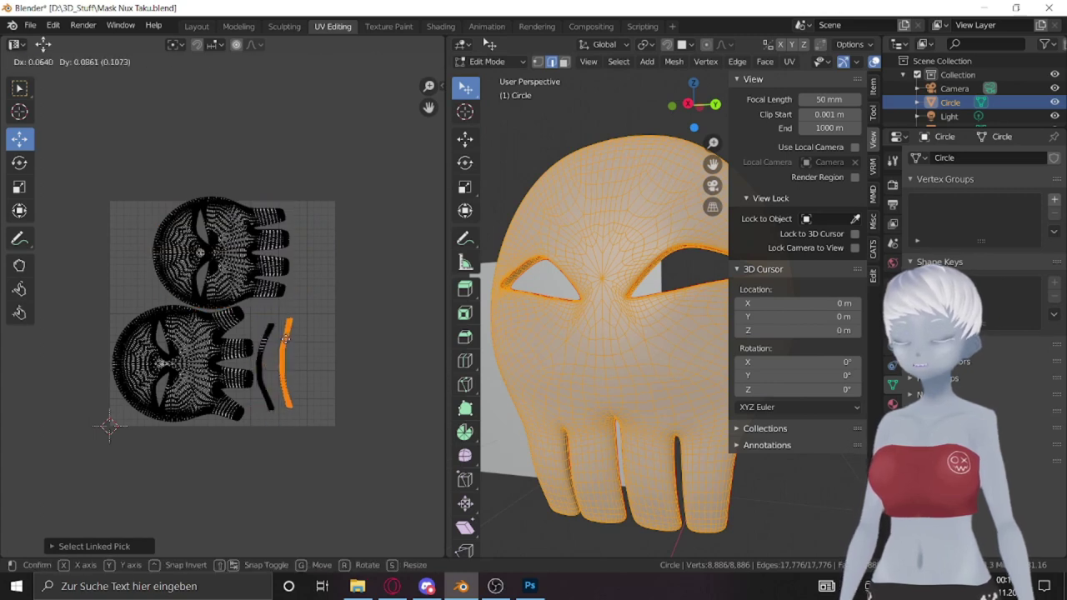
click(286, 338)
Step: Scale all UV islands to fit inside the UV square and leave Edit Mode
key(a)
click(19, 187)
drag(75, 191, 39, 138)
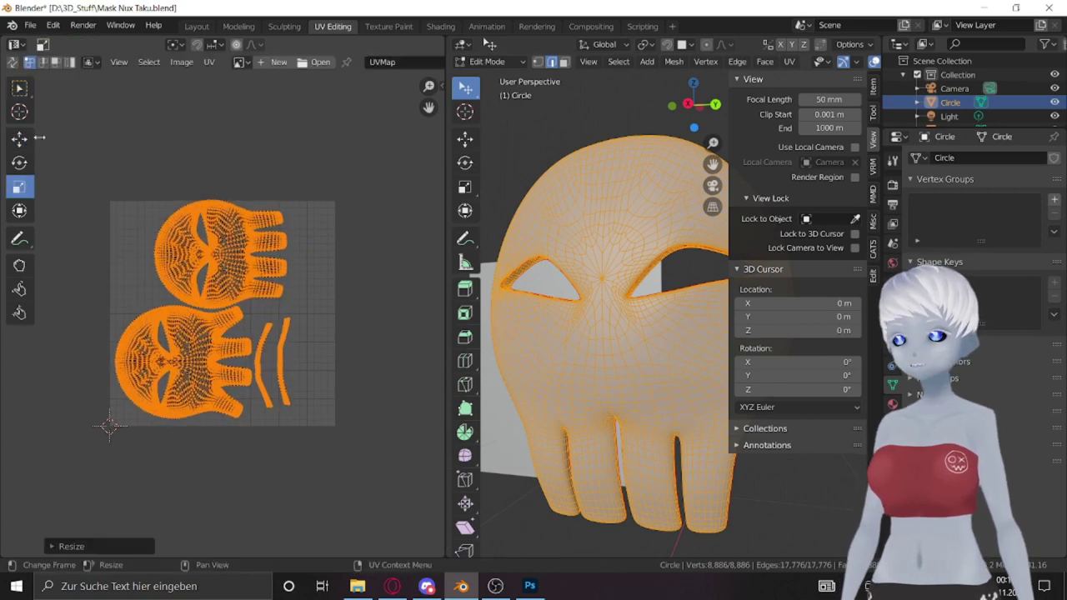
key(Tab)
scroll(500, 310, down, 2)
Step: Switch to the Layout workspace with Material Preview shading
click(197, 26)
key(ctrl+a)
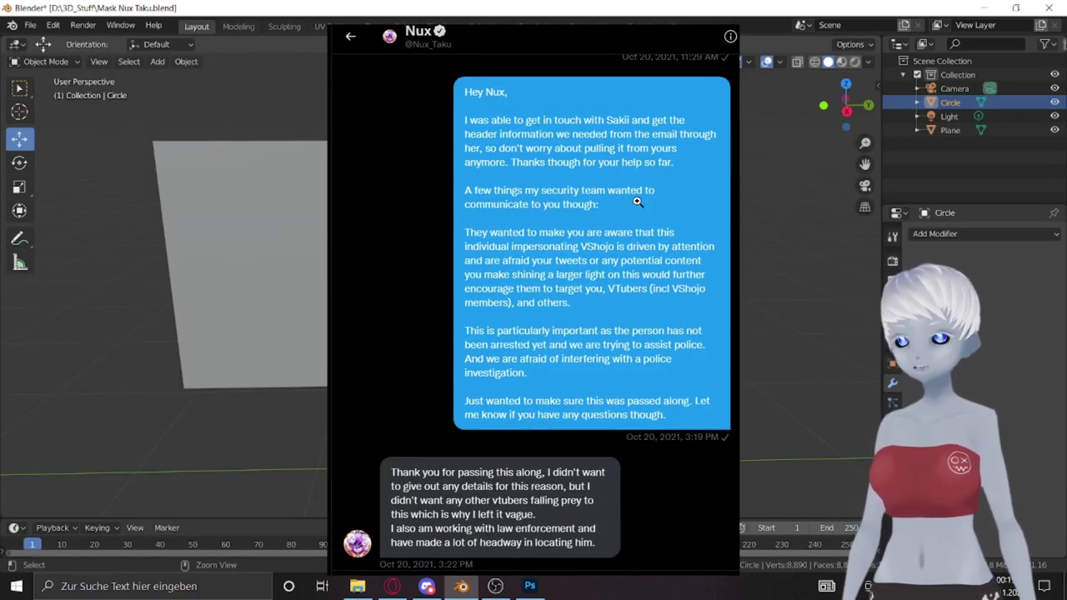
click(840, 62)
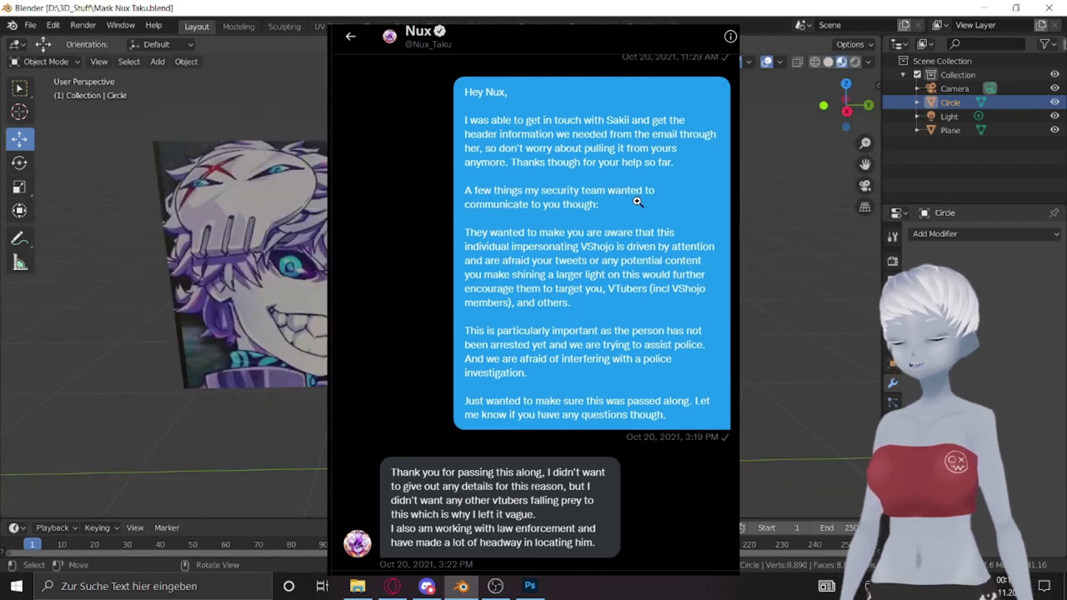
click(29, 26)
click(29, 27)
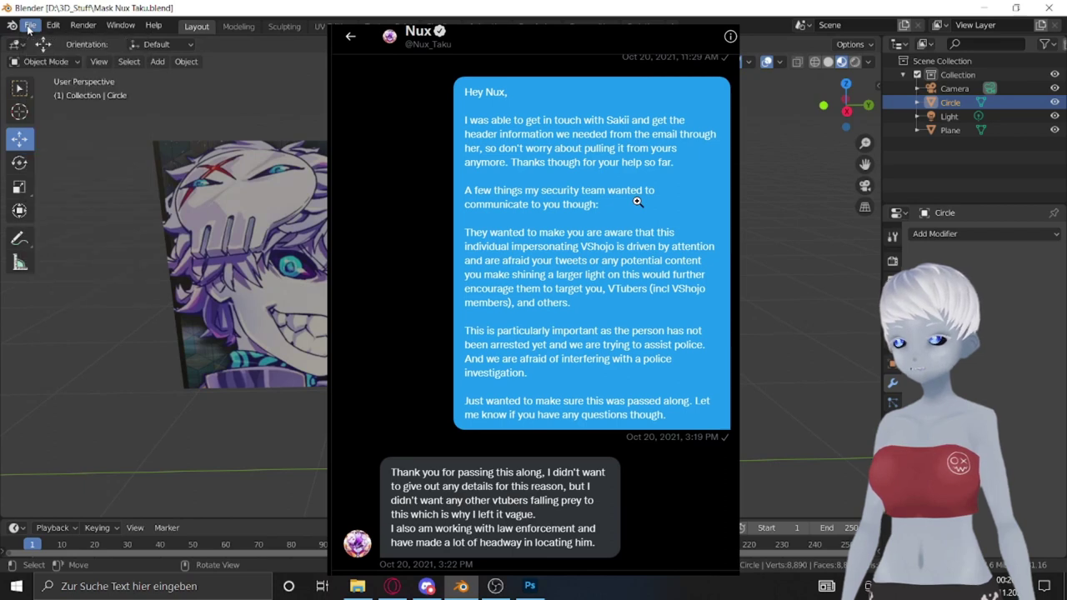
Step: Inspect the reference image and reposition Plane.001 -1.09 m along Y
mouse_move(533, 250)
middle_down()
mouse_move(567, 250)
mouse_move(467, 250)
middle_up()
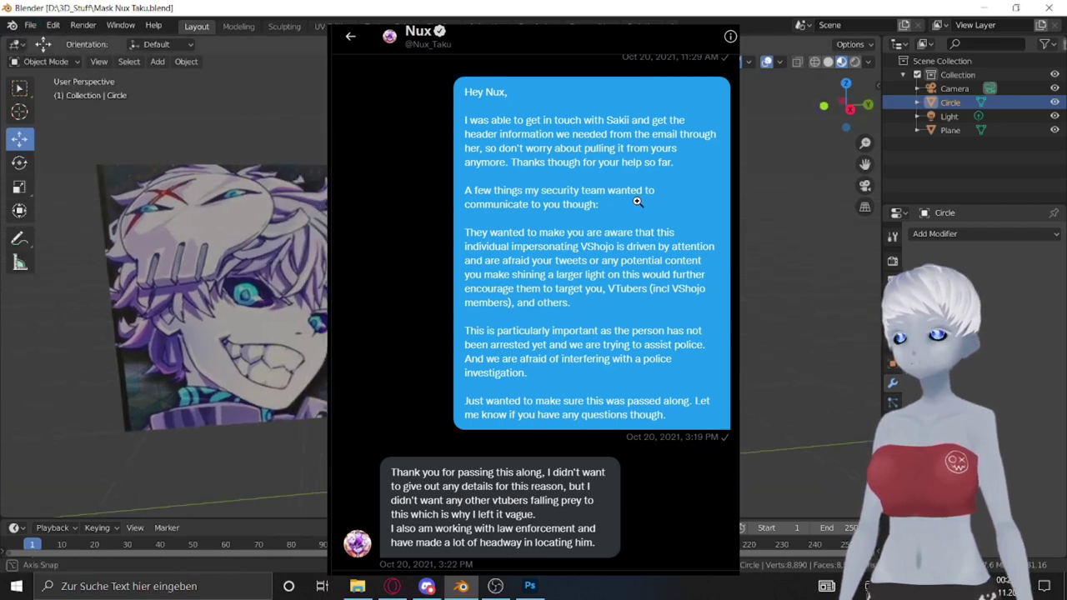
middle_drag(534, 250, 500, 250)
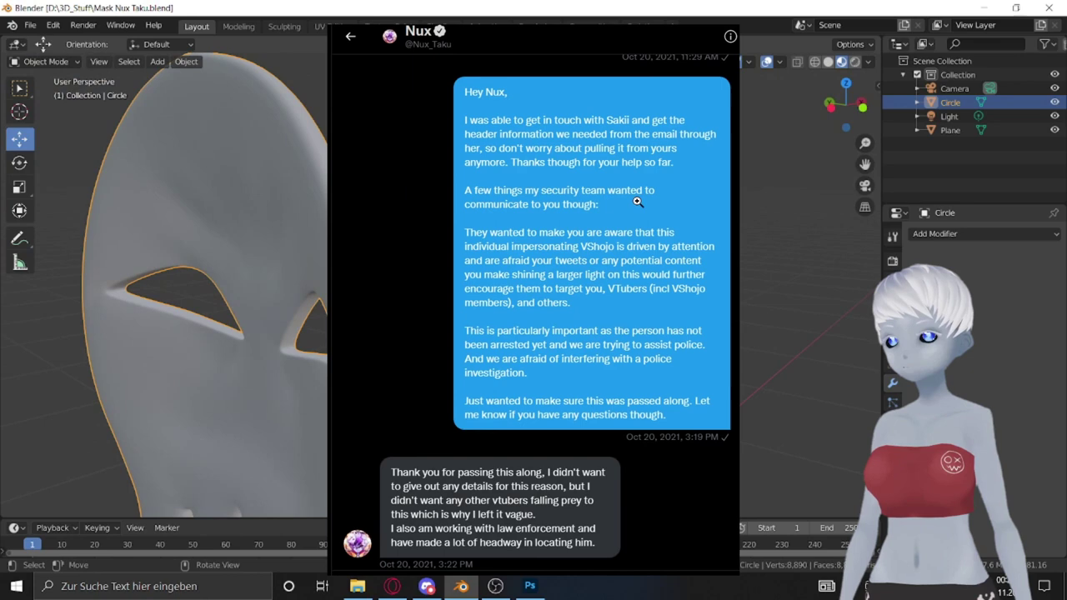
middle_drag(533, 250, 459, 250)
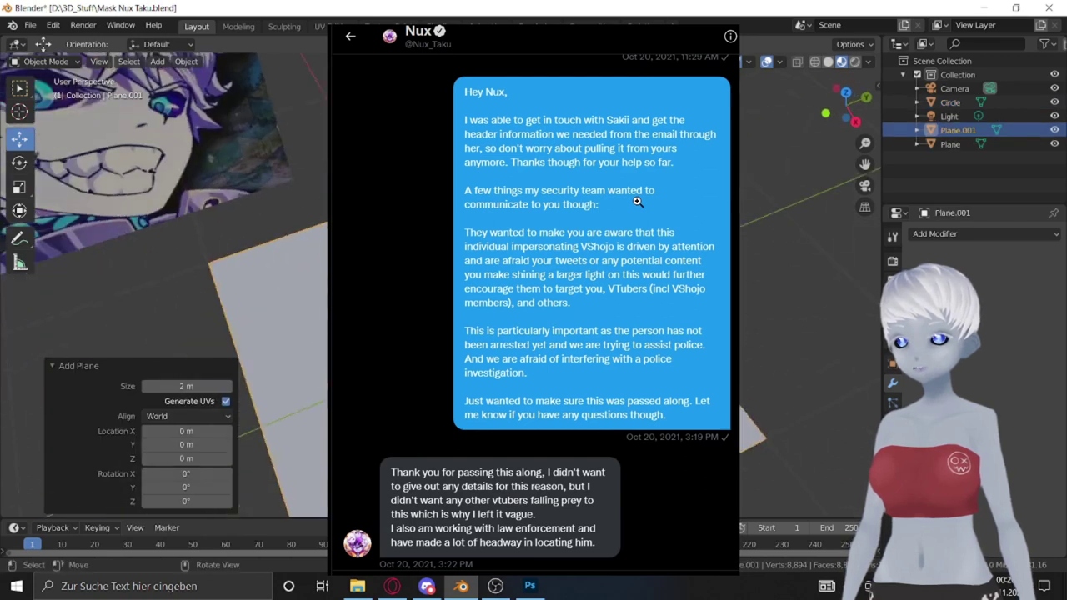
middle_drag(234, 142, 194, 139)
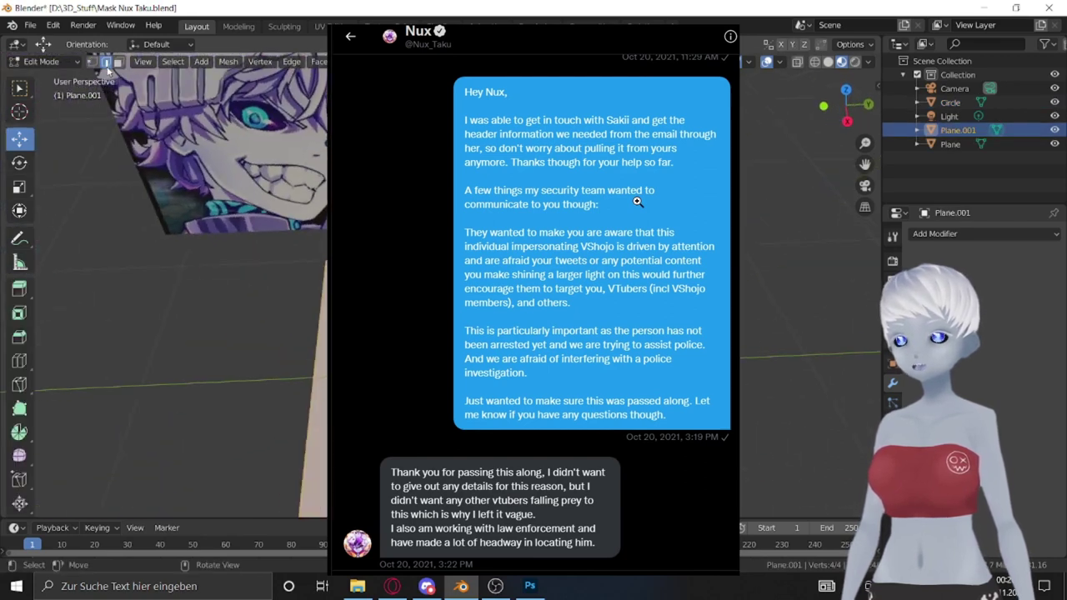
key(Return)
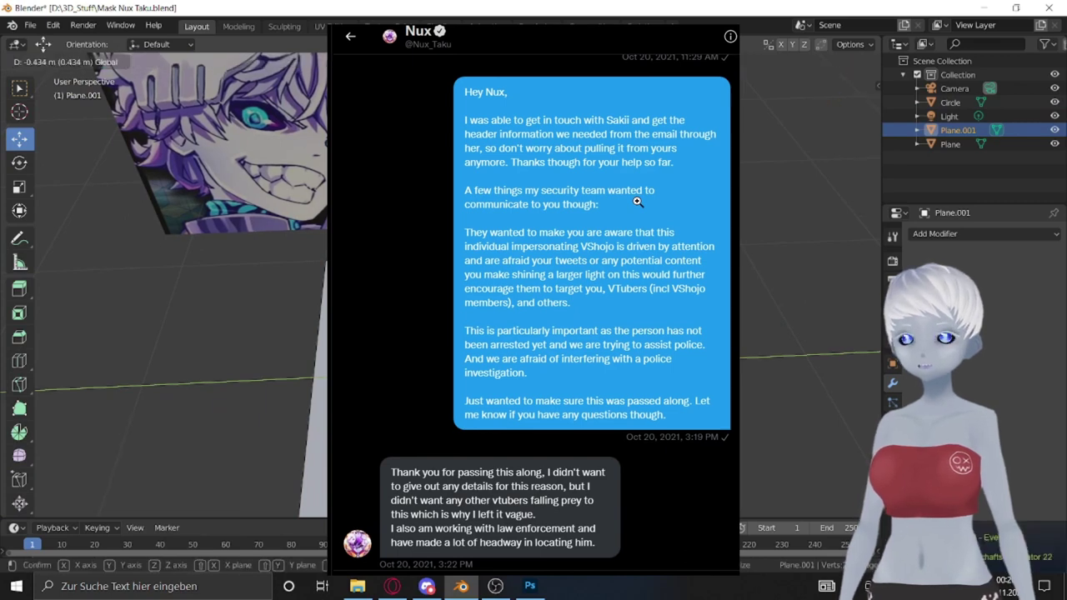
key(Return)
middle_drag(250, 400, 283, 401)
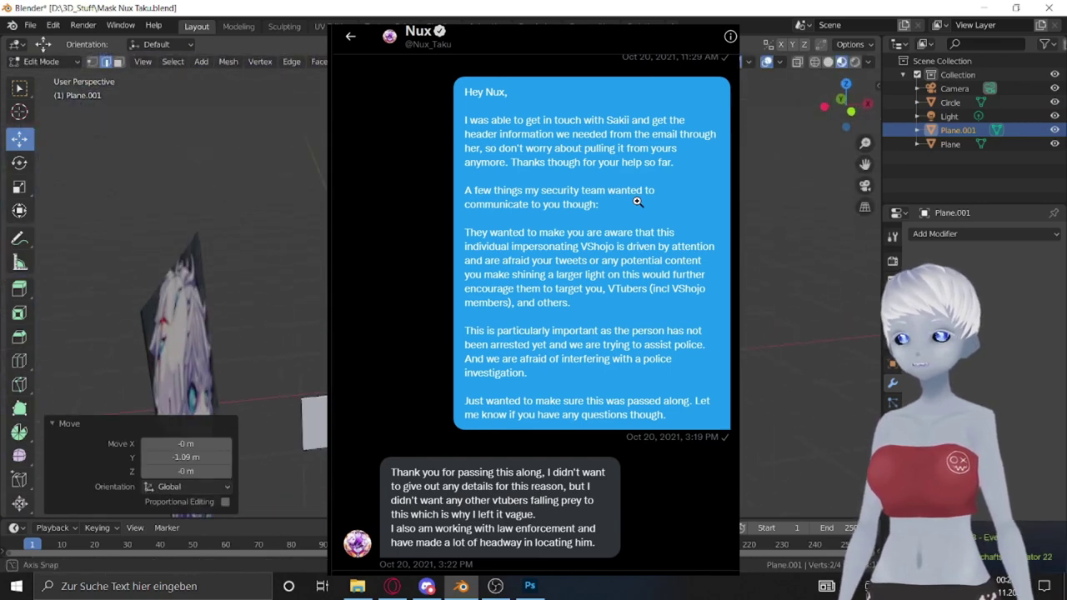
Step: Move the reference-image plane 1.03 m along X, then adjust it along one axis again
click(299, 406)
key(g)
key(x)
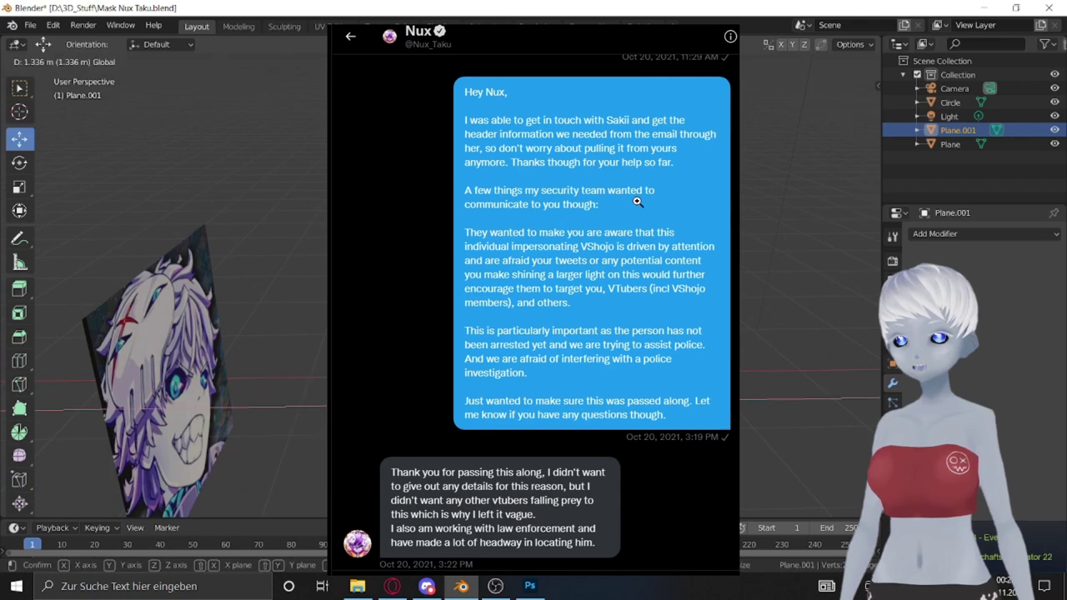
key(Return)
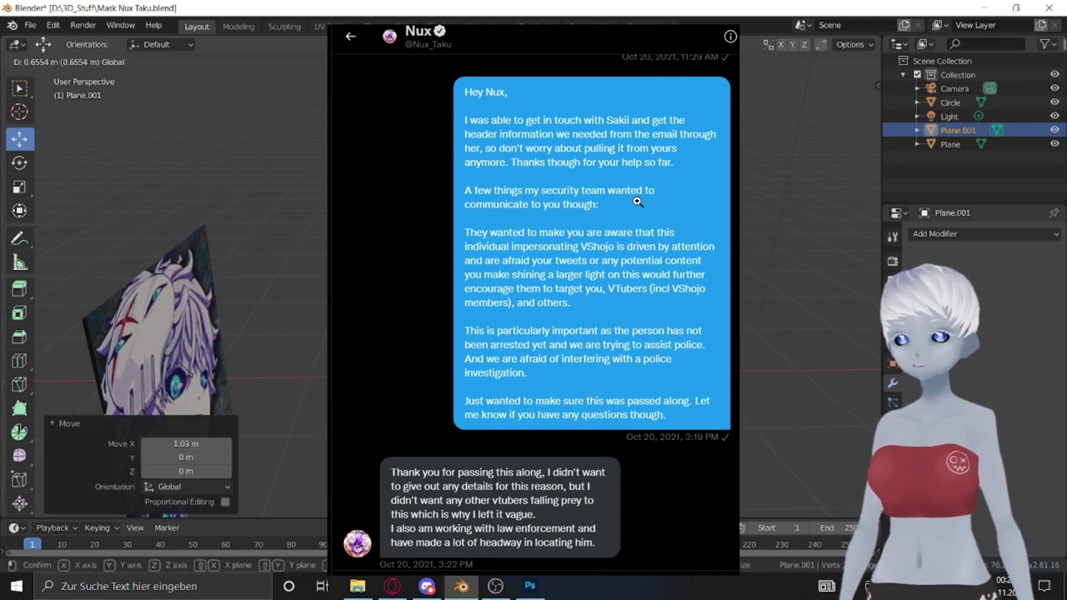
key(g)
key(x)
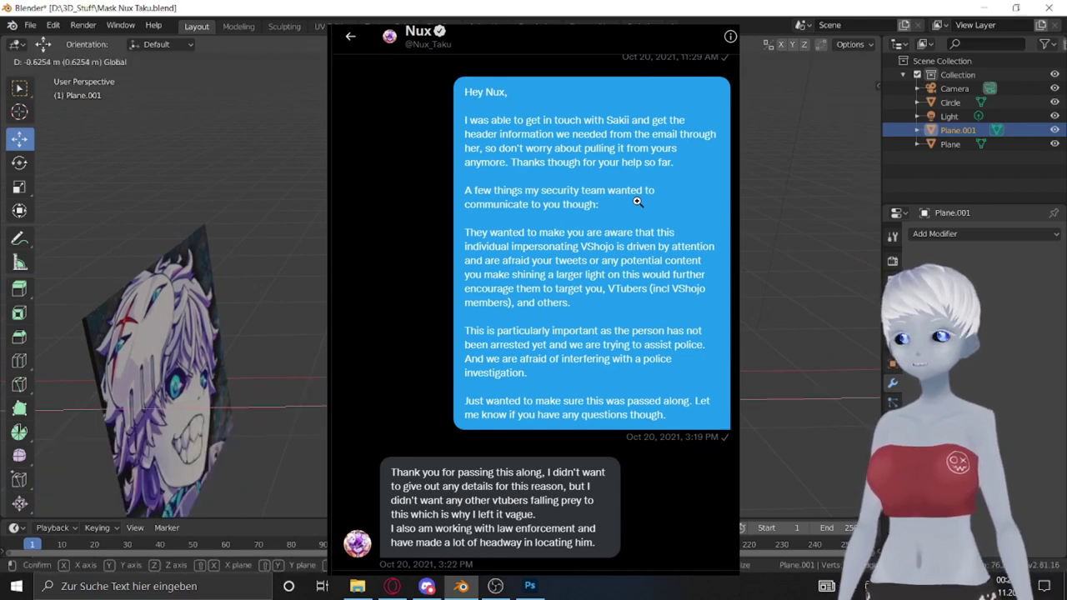
key(Return)
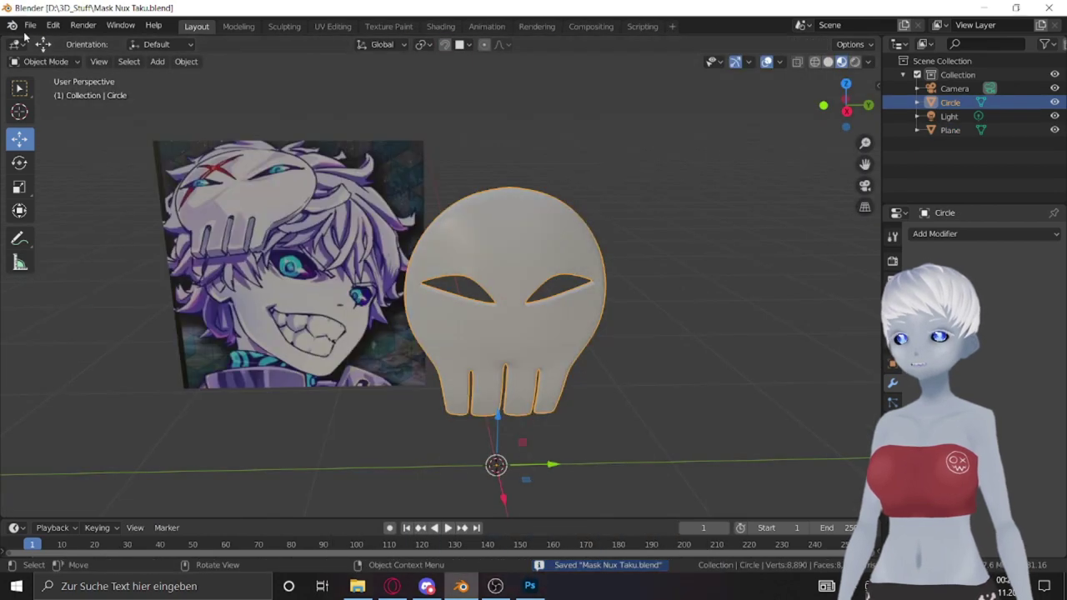
Step: Add a new plane and move it toward the mask with snapping turned on
scroll(393, 241, up, 5)
mouse_move(393, 240)
middle_down()
mouse_move(511, 237)
mouse_move(491, 229)
middle_up()
key(shift+a)
key(Tab)
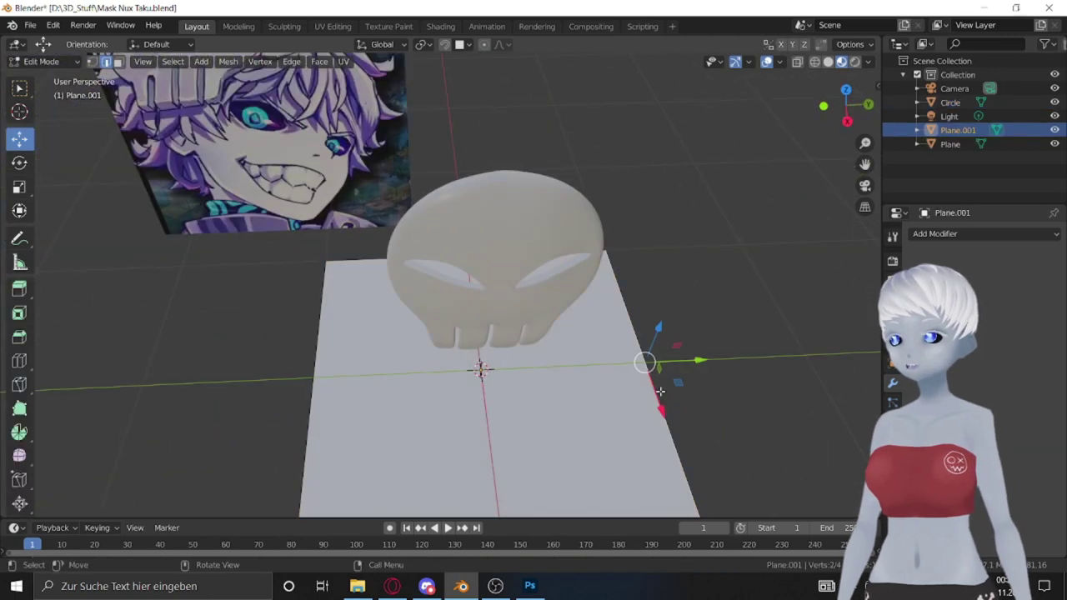
middle_drag(466, 317, 466, 411)
key(g)
click(454, 321)
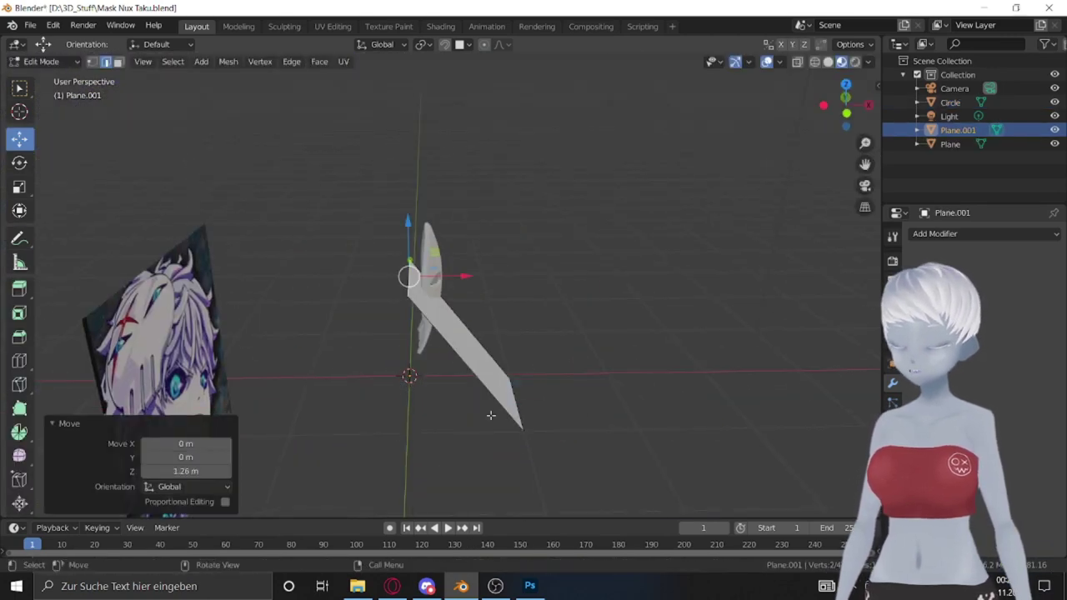
click(469, 44)
click(444, 44)
key(g)
click(414, 290)
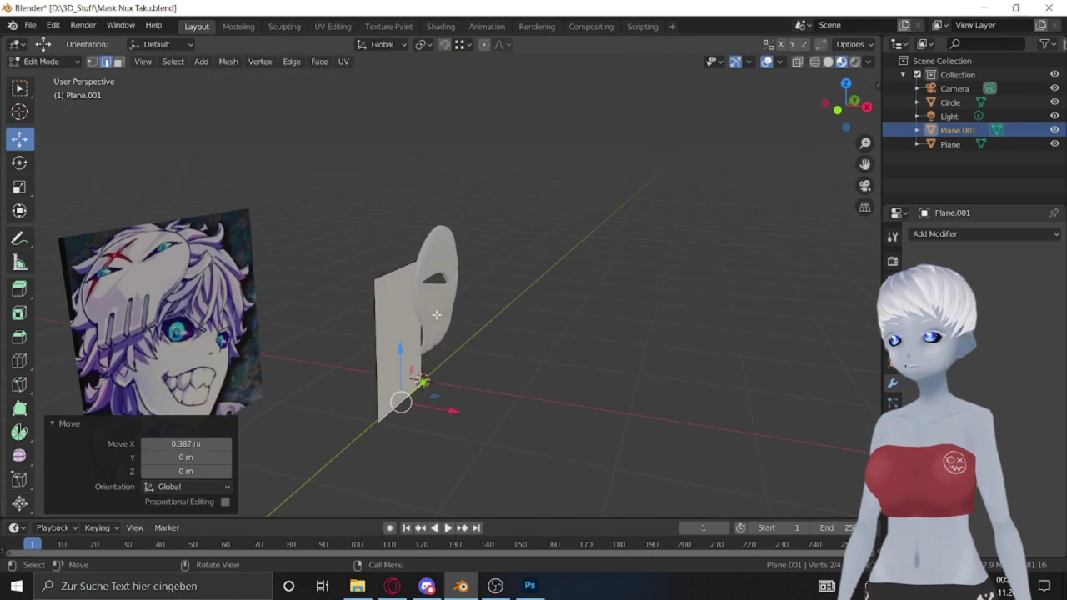
Step: In wireframe view, bring the plane face down to the eye area and shift it along Y
middle_drag(414, 290, 380, 298)
key(KP_3)
scroll(231, 276, up, 4)
mouse_move(237, 278)
middle_down()
mouse_move(403, 318)
mouse_move(433, 300)
mouse_move(358, 283)
middle_up()
click(814, 61)
scroll(333, 275, up, 2)
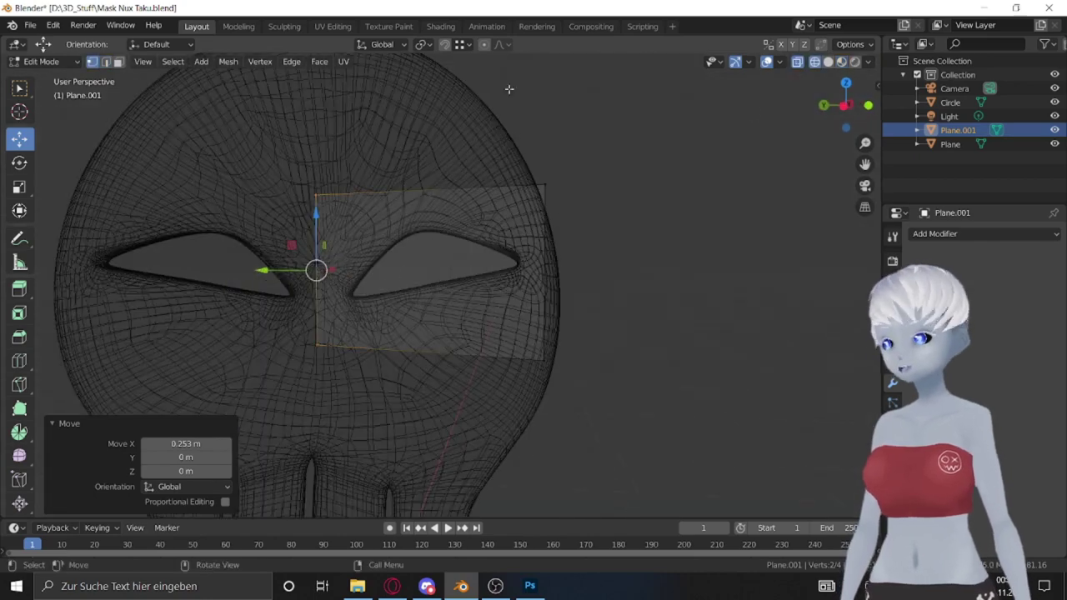
drag(314, 266, 321, 340)
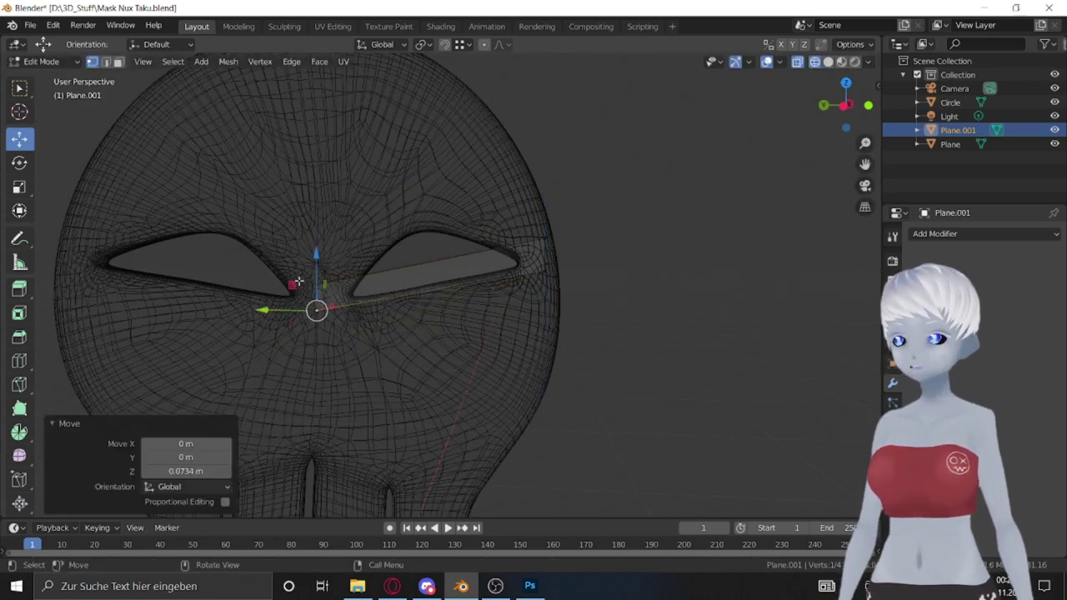
scroll(321, 340, up, 2)
key(g)
key(y)
mouse_move(321, 340)
middle_down()
mouse_move(400, 275)
mouse_move(500, 216)
mouse_move(756, 120)
mouse_move(650, 267)
mouse_move(657, 254)
mouse_move(616, 175)
mouse_move(451, 284)
mouse_move(250, 300)
middle_up()
Step: Back in solid shading, offset the plane face along X to line it up with the eye
key(shift+z)
key(g)
key(x)
click(658, 250)
key(g)
key(x)
click(616, 175)
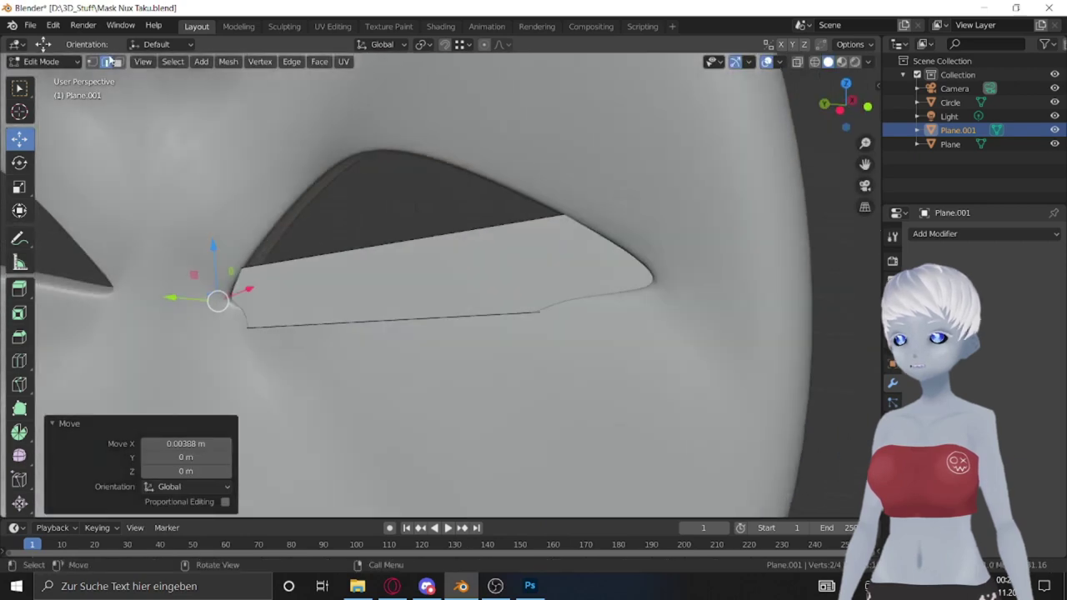
Step: Add edge loops across the eye plank and bend it to the eye shape with proportional editing
click(19, 360)
click(381, 283)
middle_drag(381, 283, 334, 250)
click(19, 138)
key(o)
key(g)
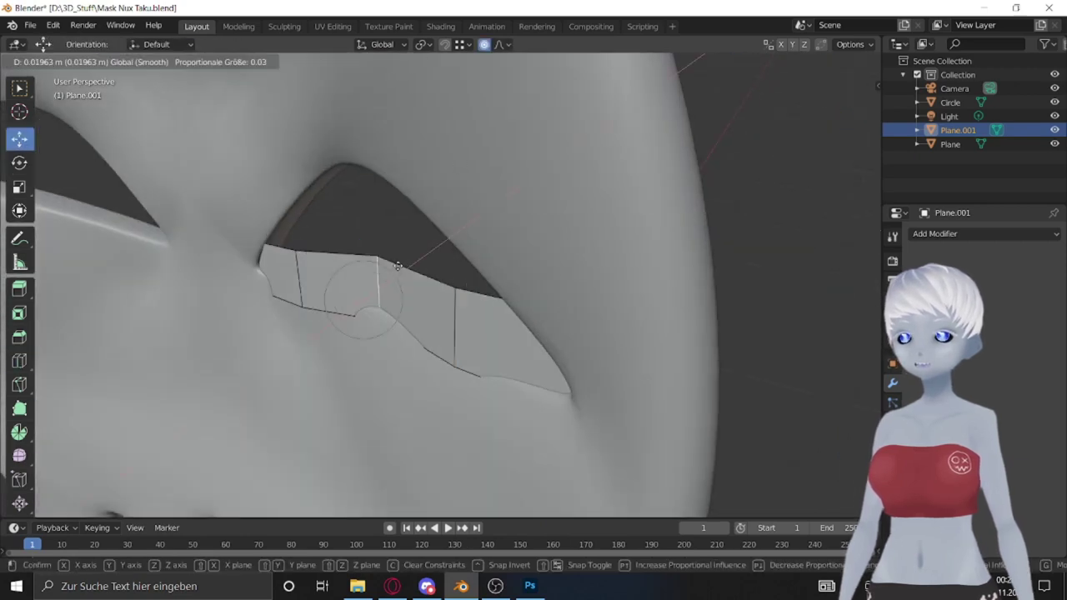
scroll(398, 267, down, 3)
scroll(398, 266, down, 3)
scroll(399, 265, down, 3)
scroll(398, 263, down, 3)
click(398, 263)
Step: Smooth the plank with level-1 subdivision in Object Mode
key(Tab)
middle_drag(398, 263, 594, 295)
key(ctrl+1)
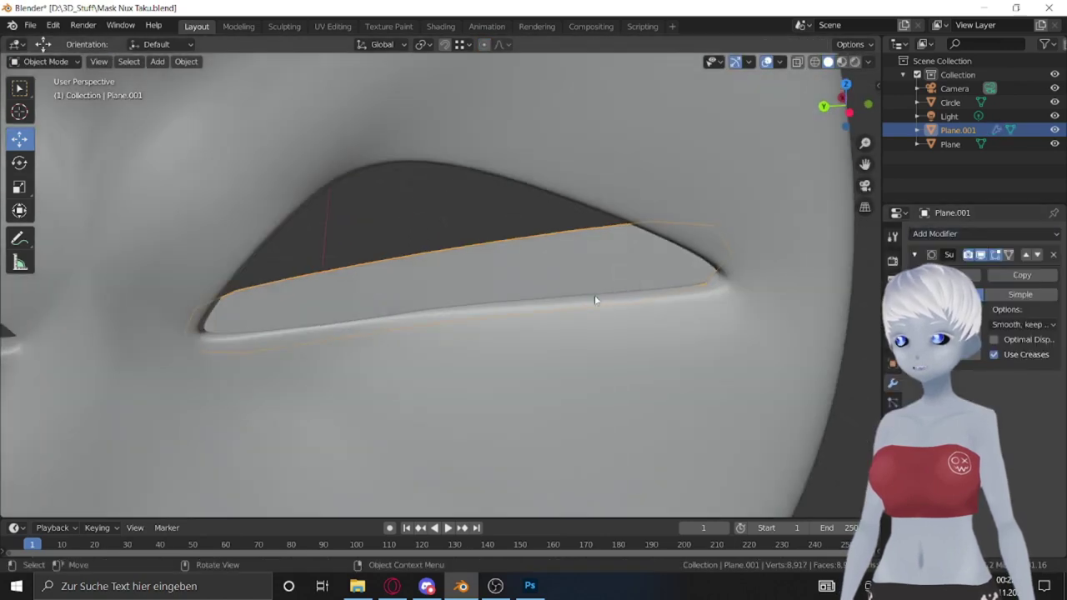
middle_drag(618, 260, 129, 211)
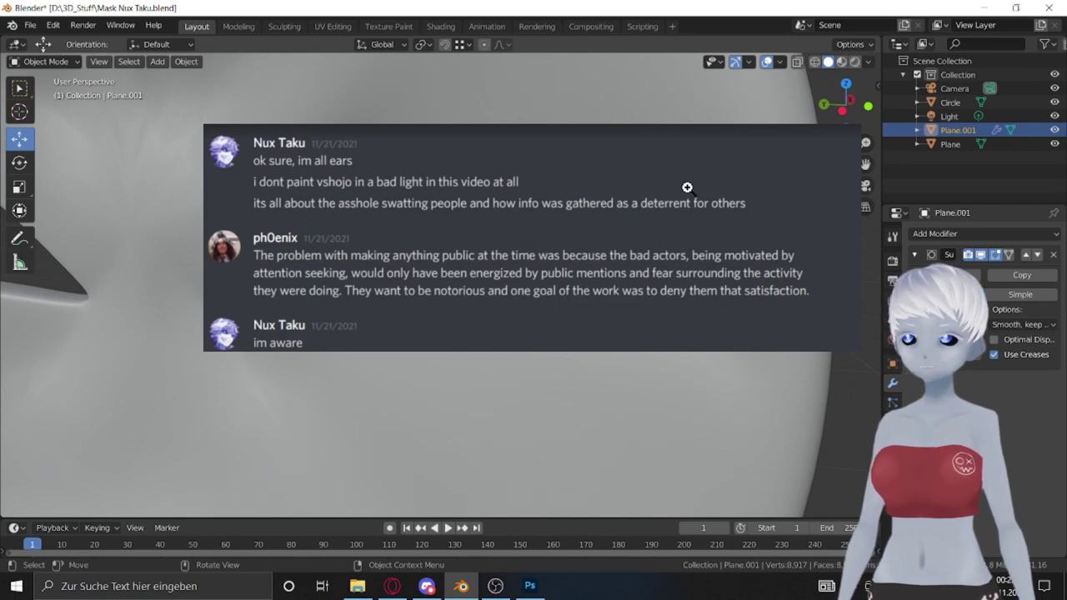
Step: Raise the selected eye-hole vertices of the plank in Edit Mode
key(Tab)
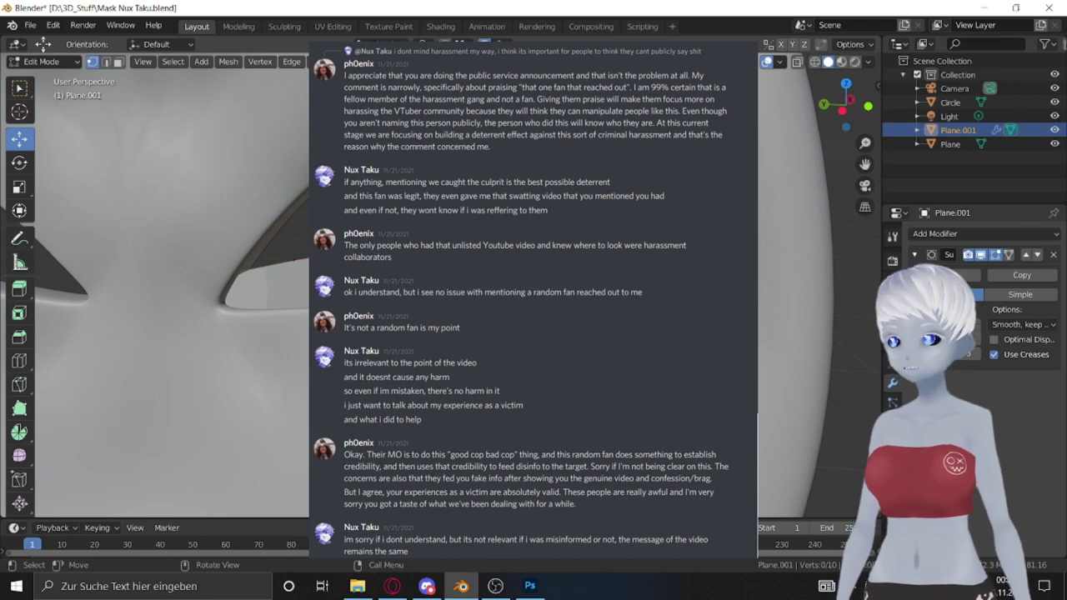
key(g)
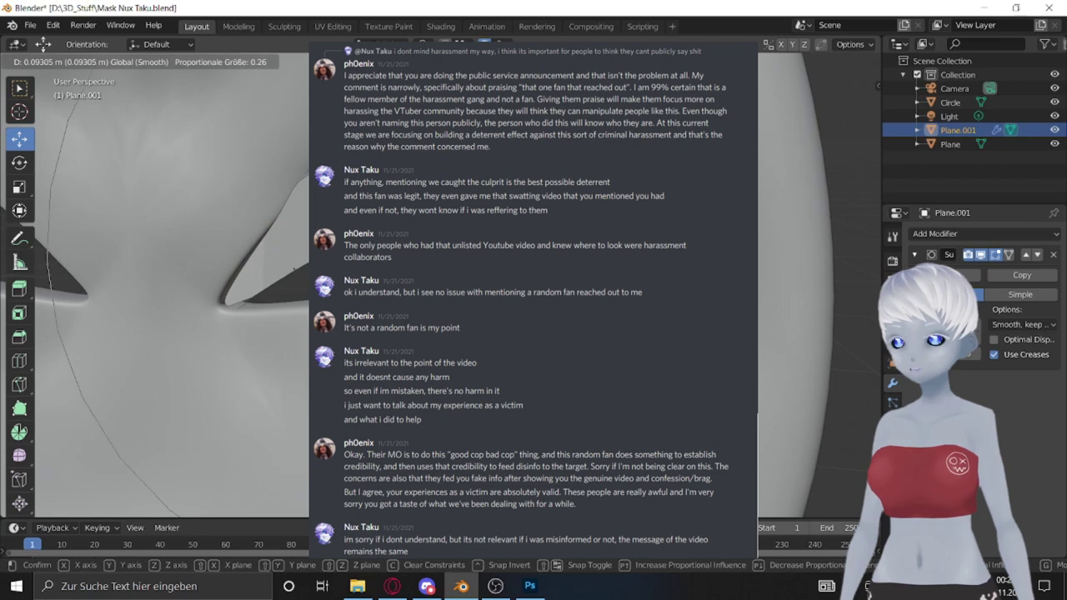
key(Return)
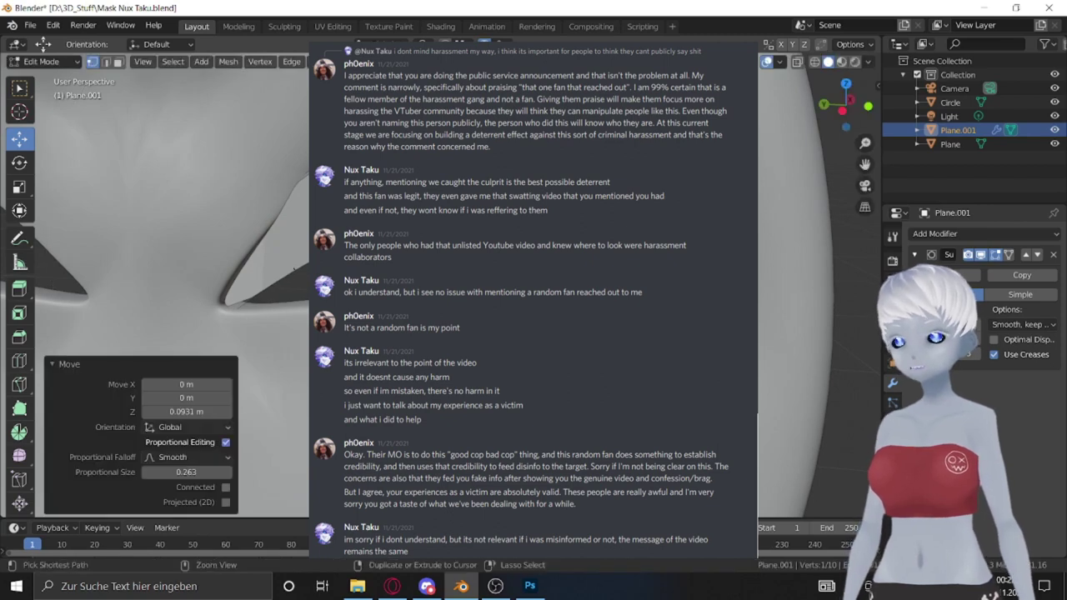
key(ctrl+z)
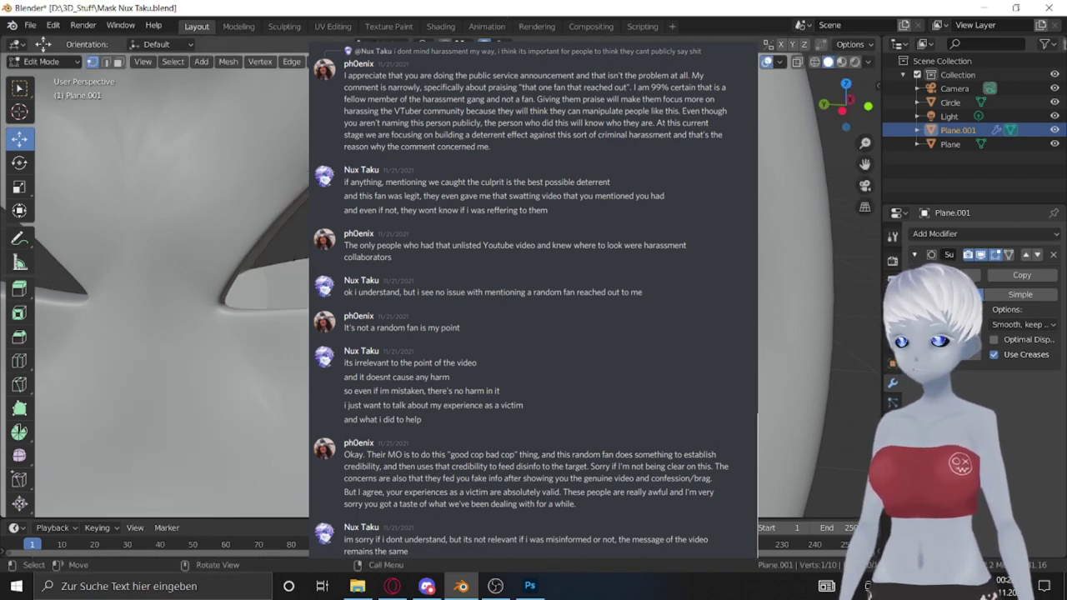
key(g)
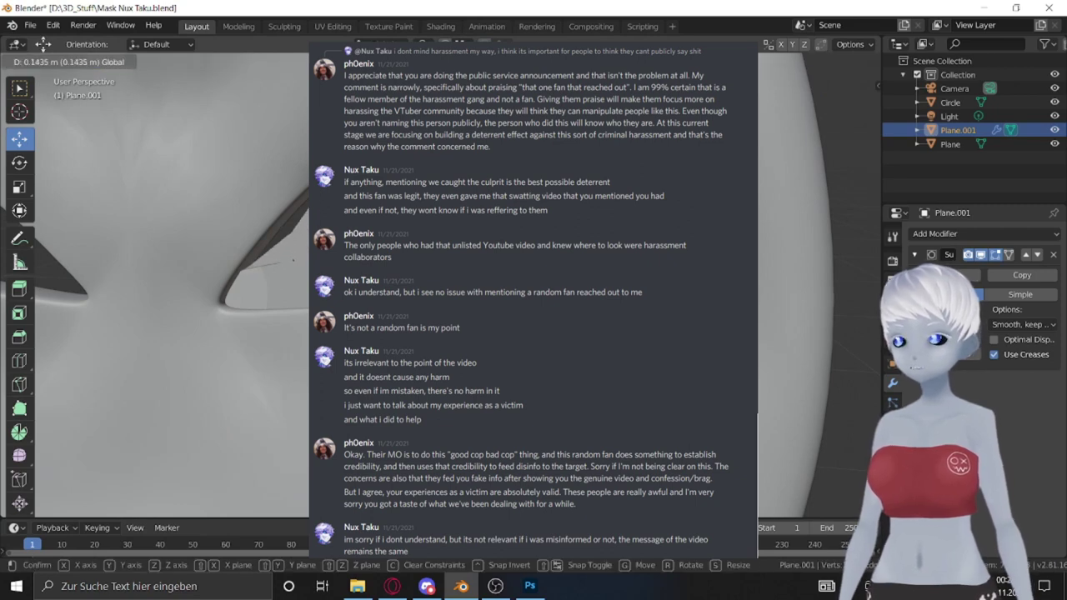
key(Return)
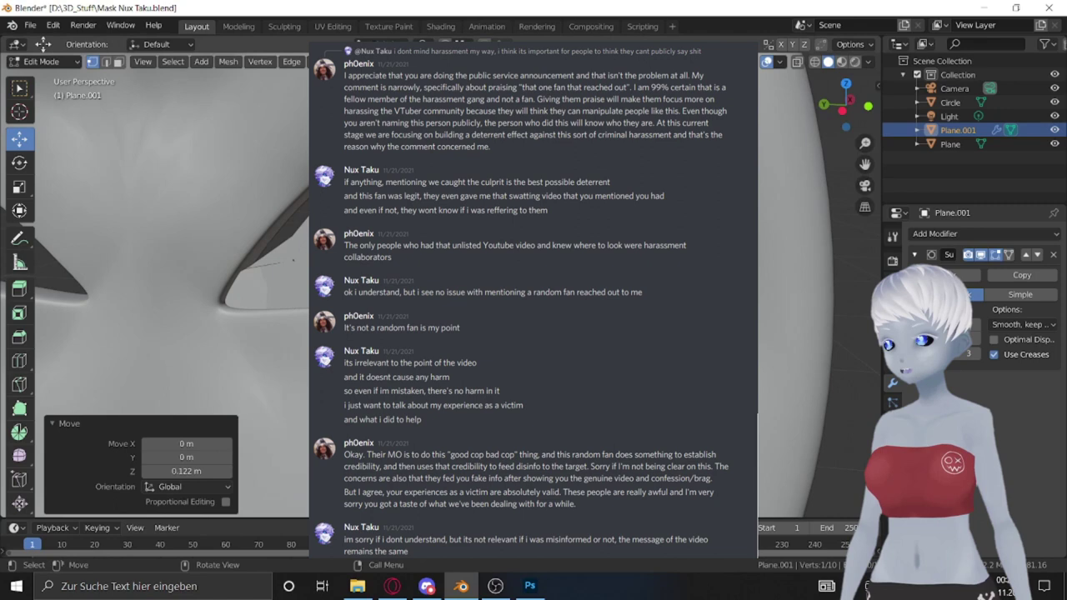
Step: Reposition the eye-hole tip vertices and slide them 0.0171 m along X
click(287, 260)
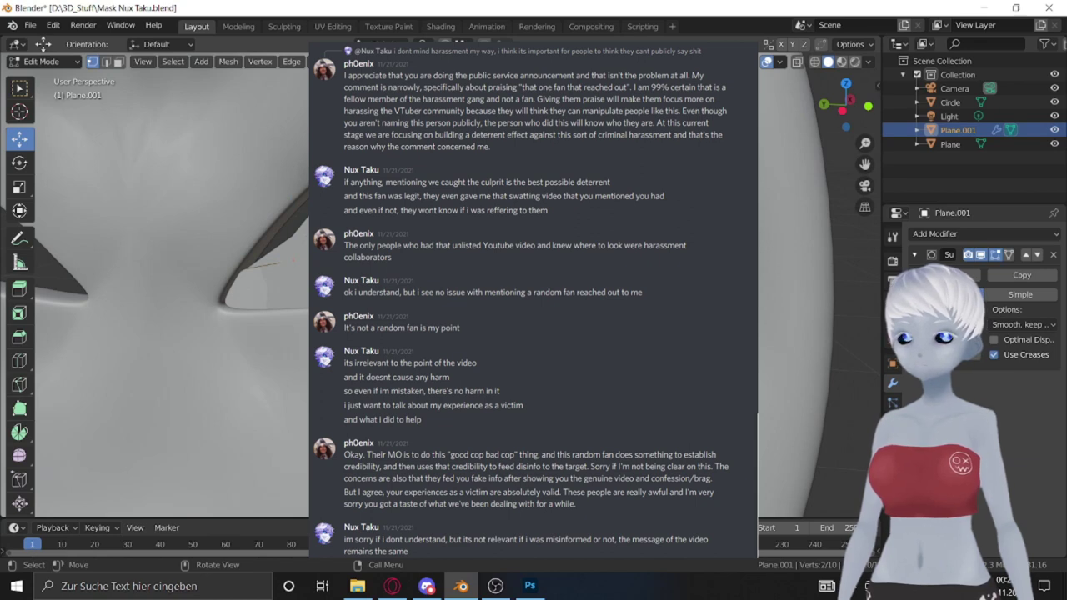
key(g)
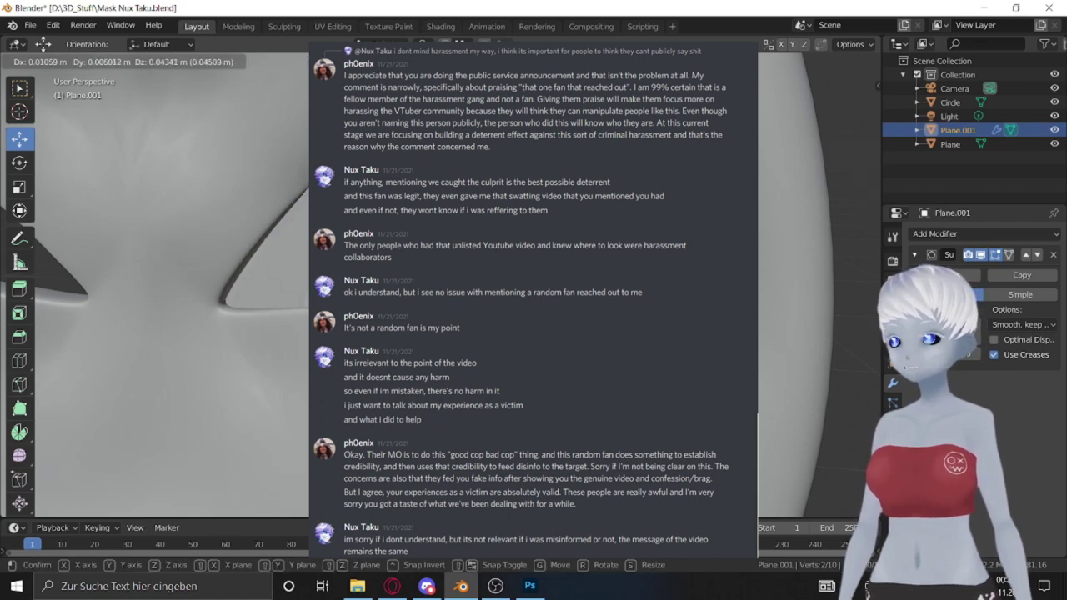
key(Return)
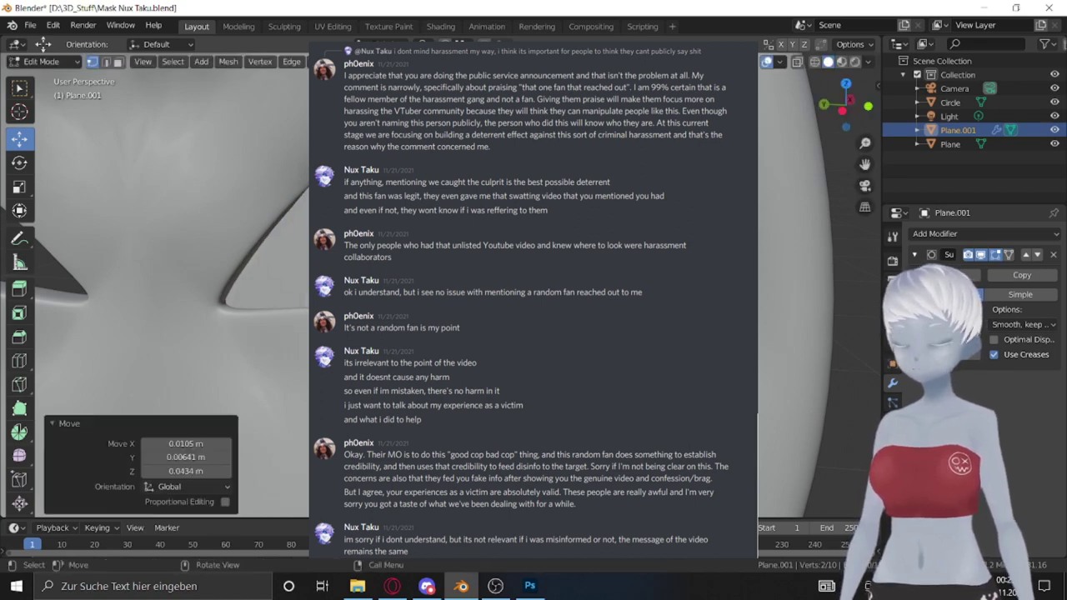
middle_drag(533, 333, 500, 317)
middle_drag(167, 250, 158, 233)
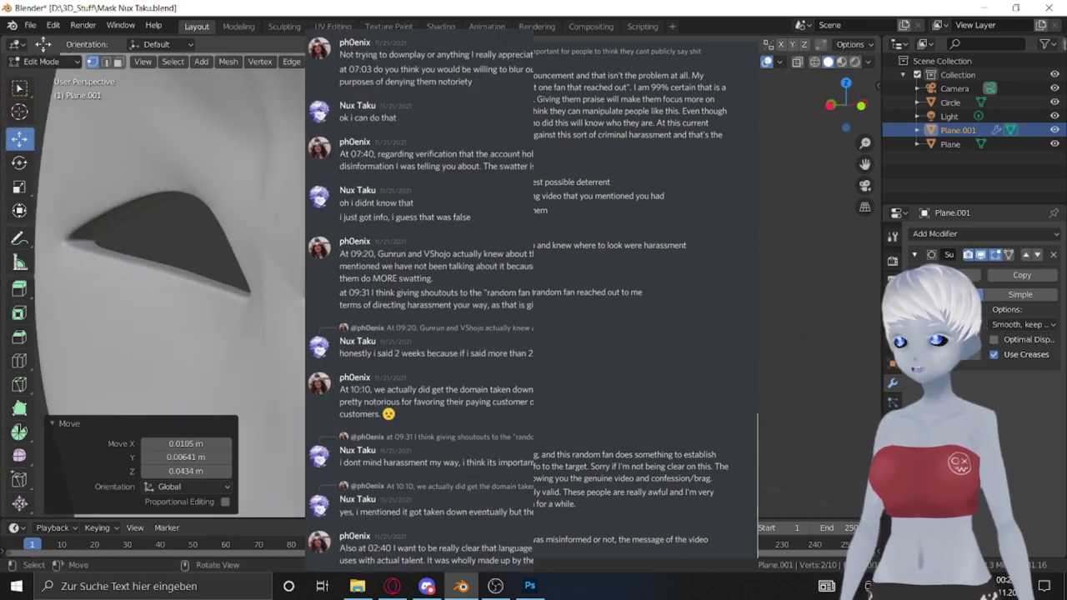
key(g)
key(x)
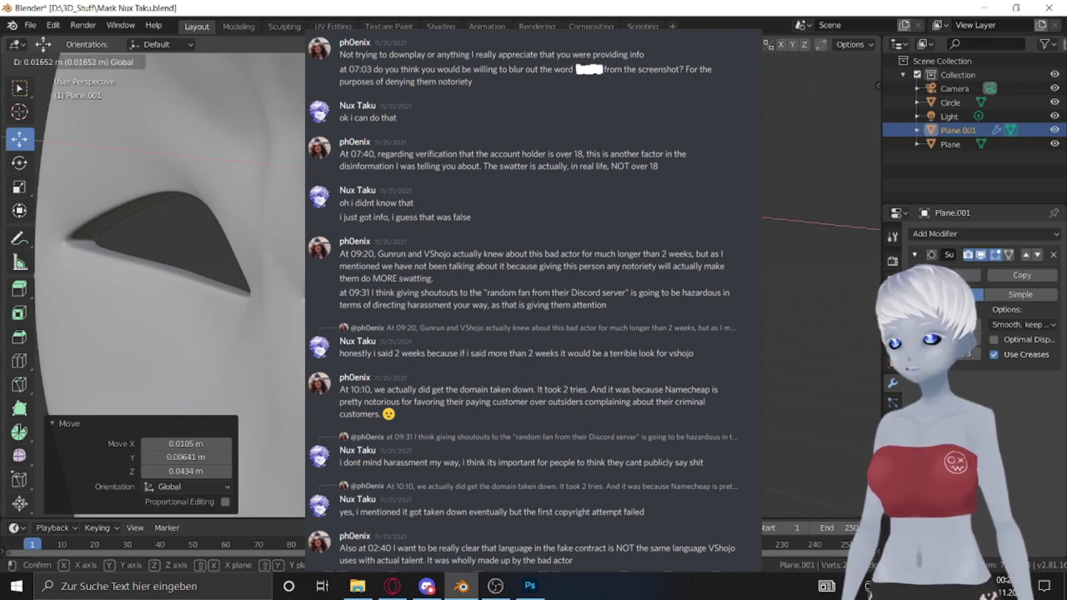
key(Return)
mouse_move(166, 250)
middle_down()
mouse_move(150, 217)
mouse_move(204, 260)
middle_up()
middle_drag(205, 209, 217, 197)
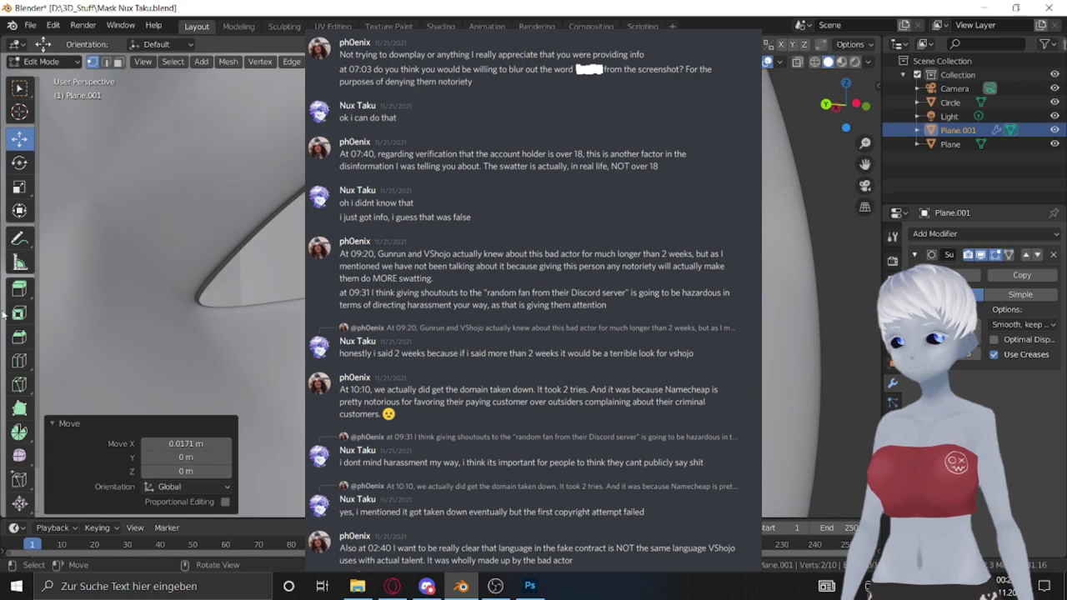
Step: Cut one edge loop across the eye piece near the tip, slid to factor 0.136
click(17, 362)
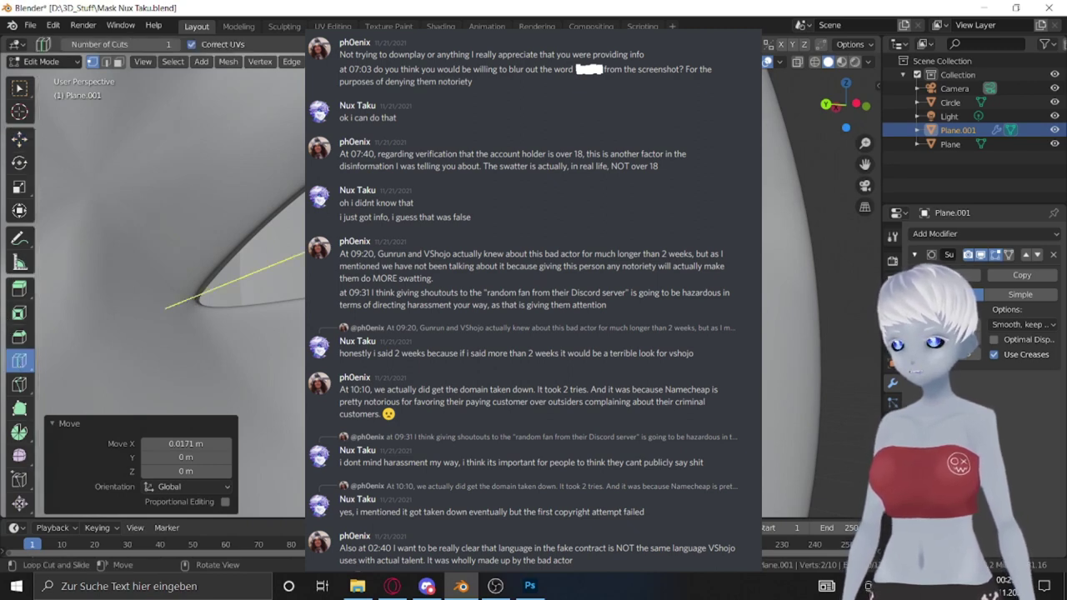
click(350, 250)
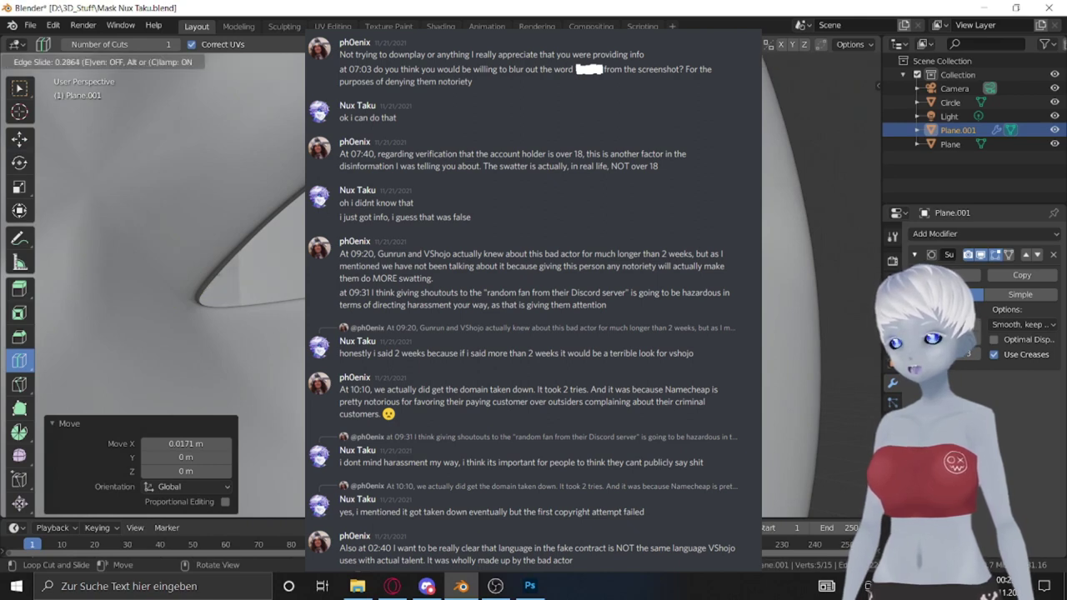
click(350, 250)
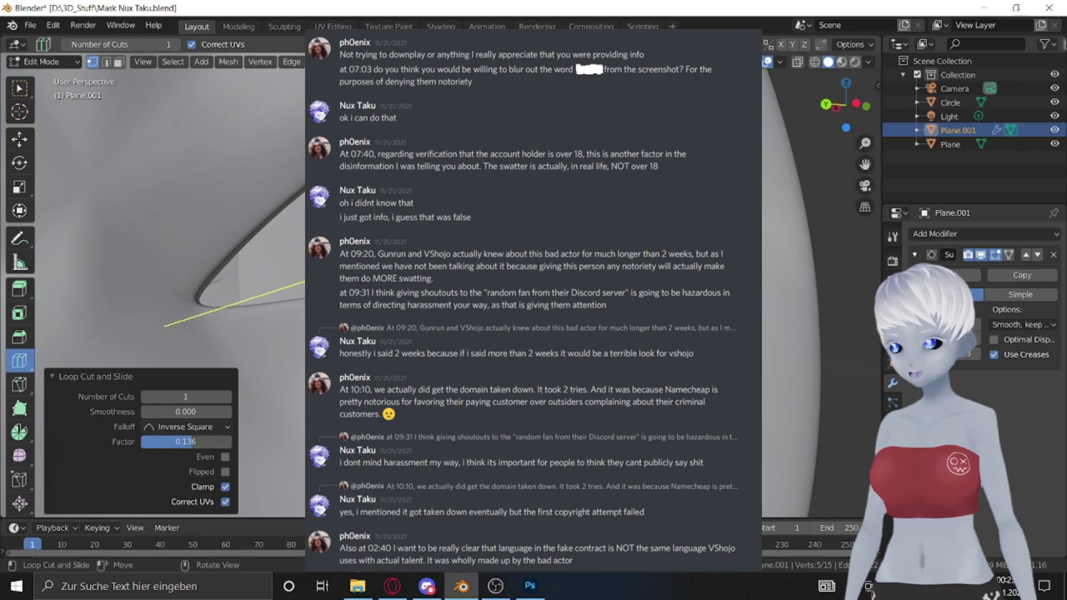
middle_drag(375, 250, 416, 267)
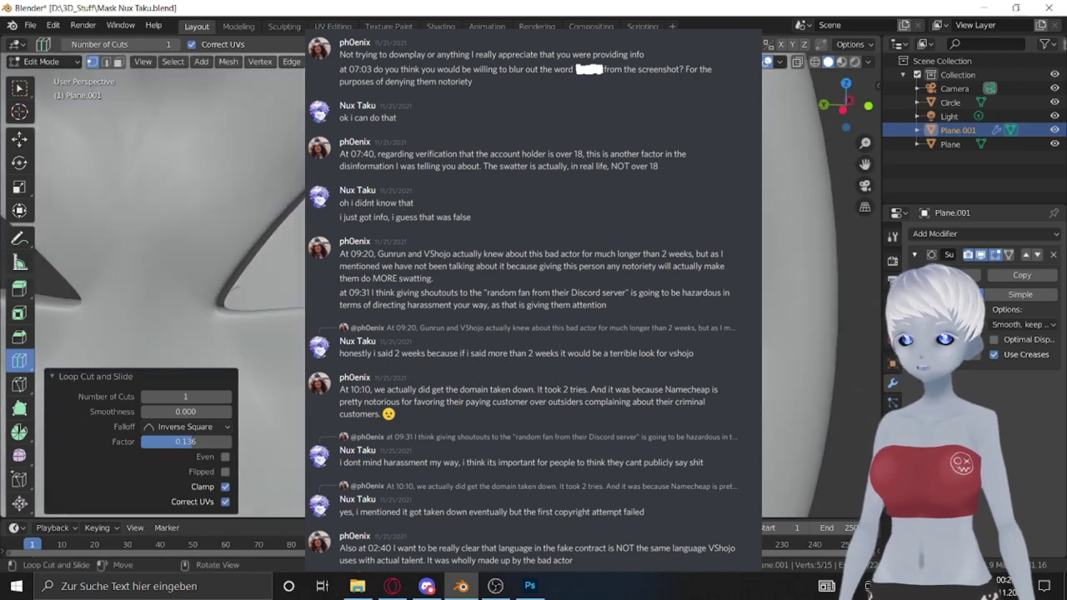
key(Tab)
key(Tab)
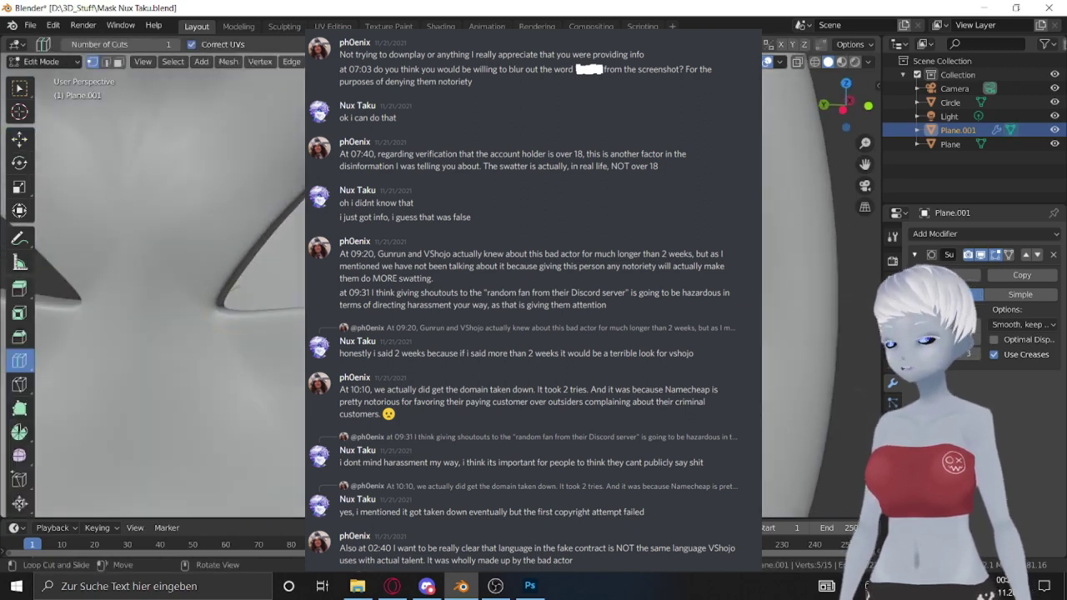
scroll(533, 283, down, 2)
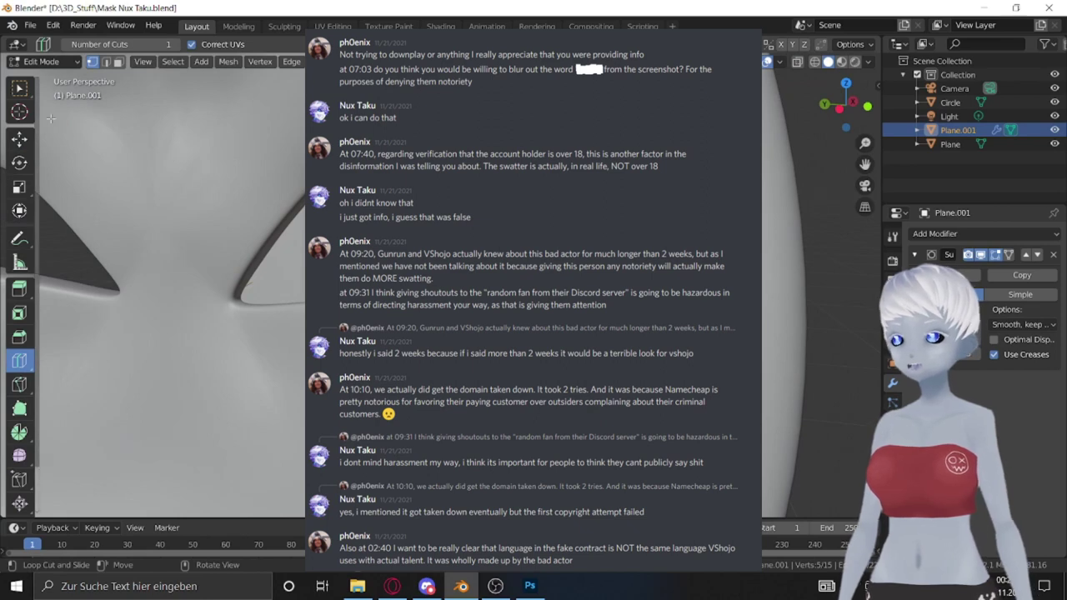
click(25, 142)
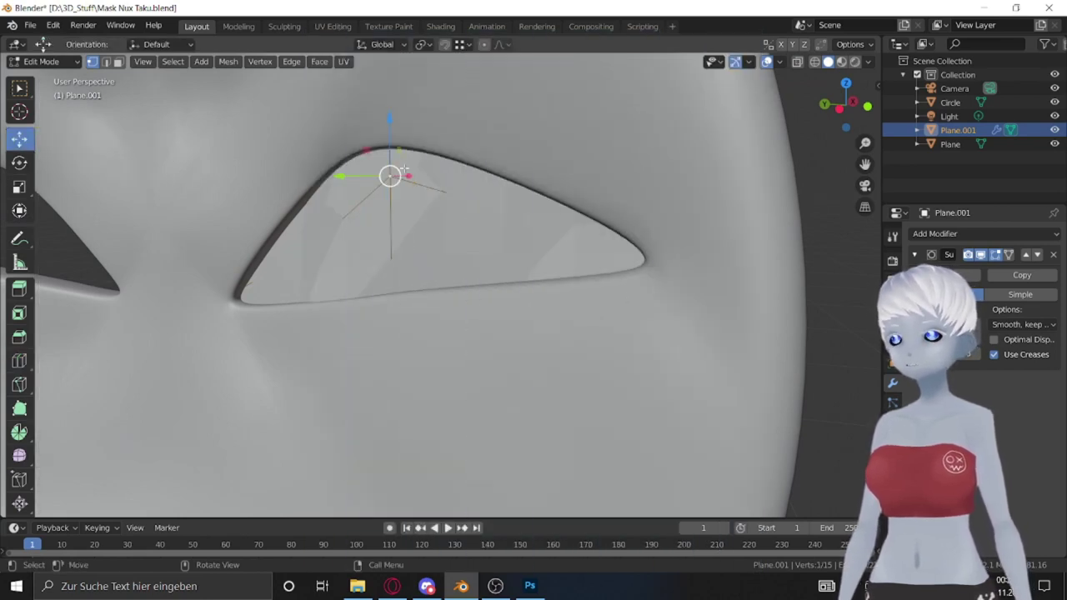
Step: Lower the eye-opening vertex along Z and nudge it sideways, checking the smoothed mask
drag(391, 138, 385, 179)
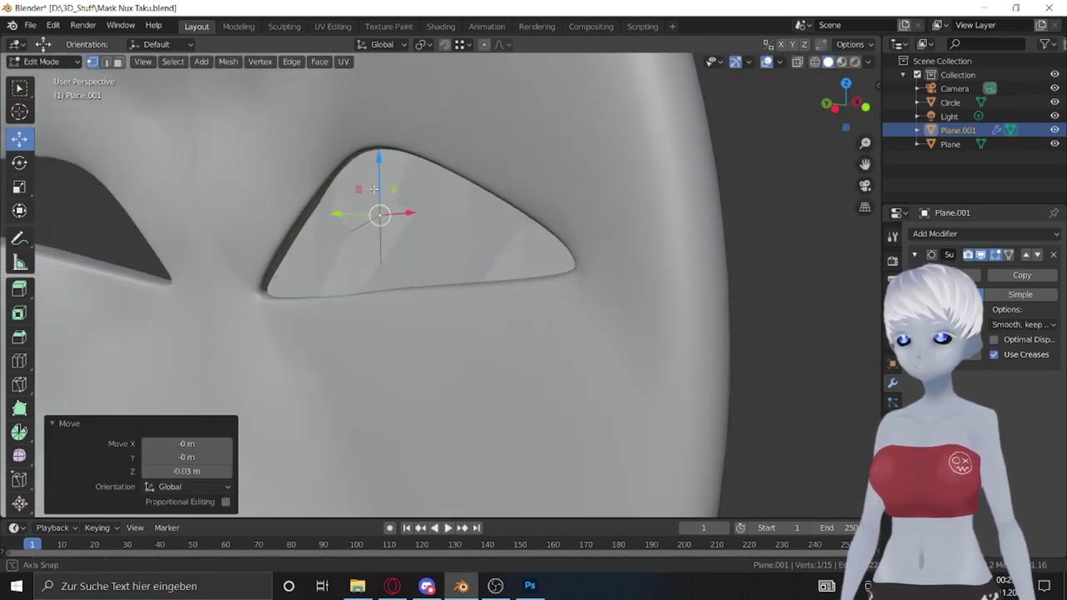
middle_drag(385, 216, 350, 217)
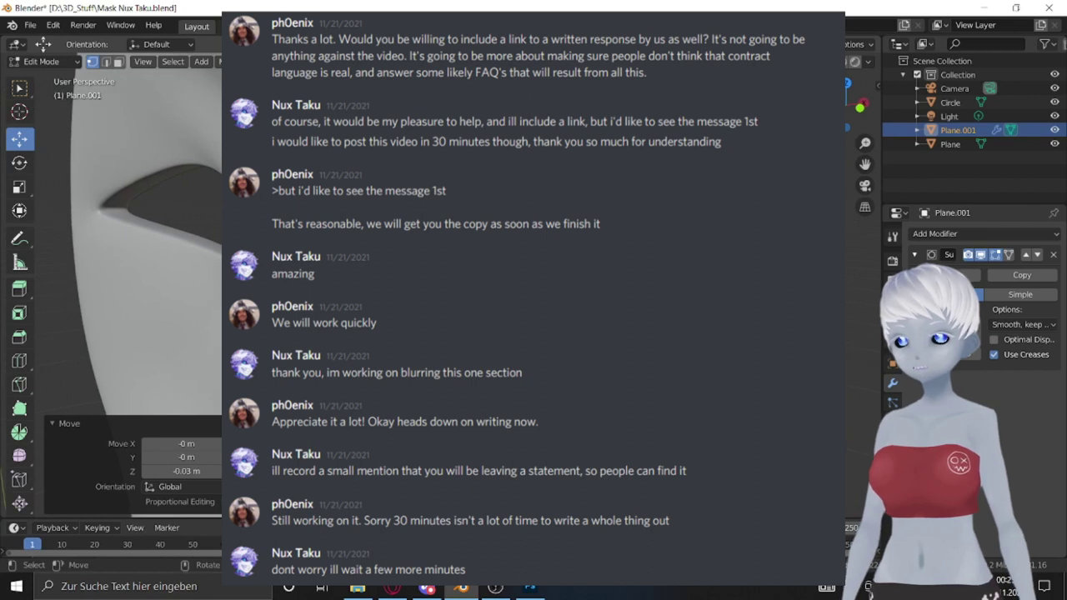
middle_drag(350, 216, 284, 220)
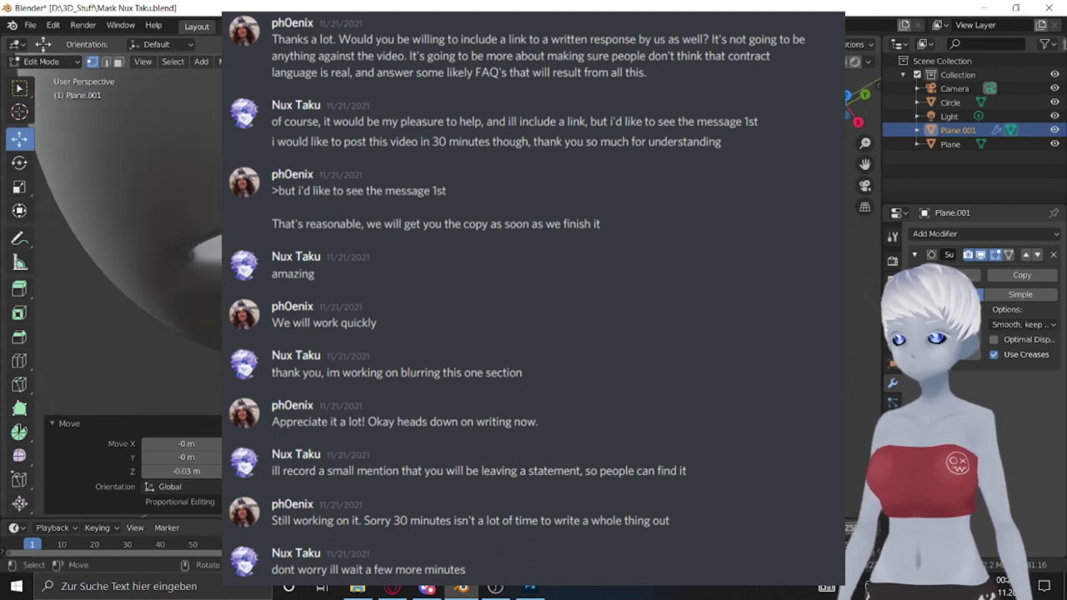
key(g)
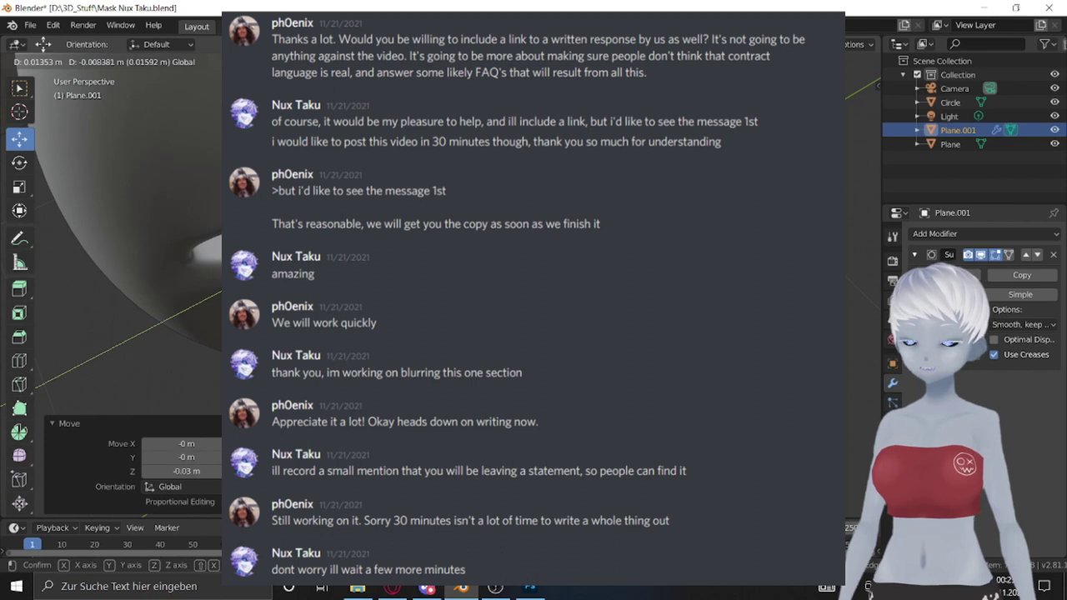
key(Return)
middle_drag(283, 220, 225, 225)
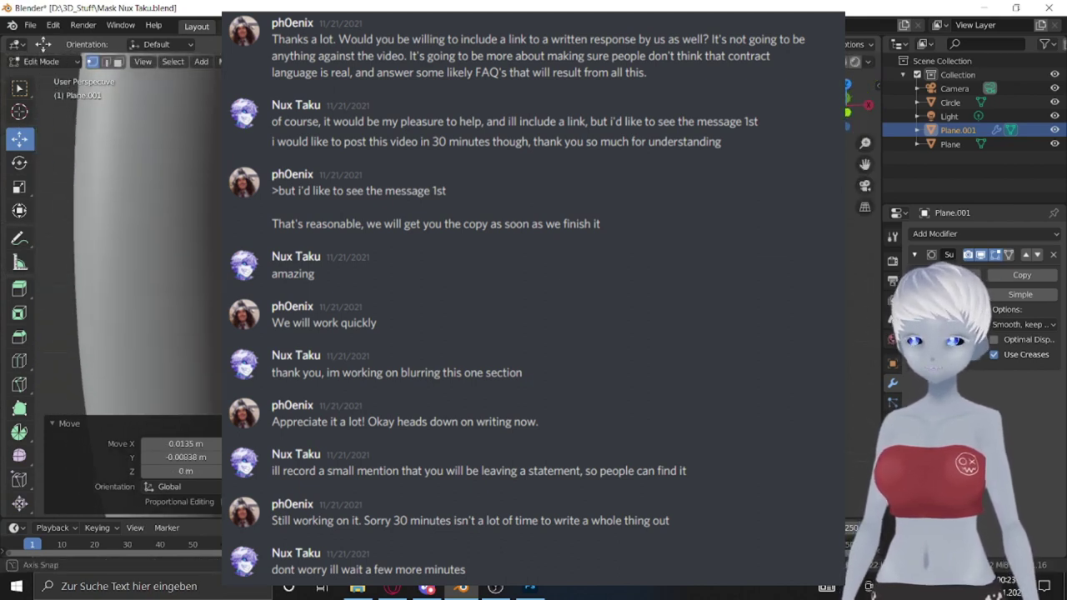
key(Tab)
middle_drag(225, 225, 200, 233)
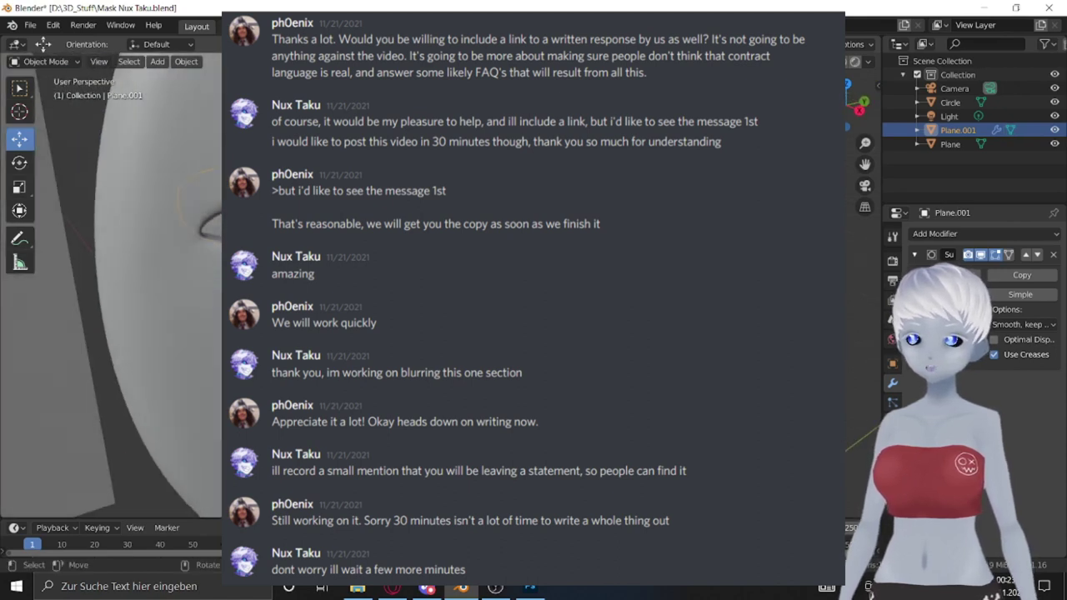
middle_drag(200, 234, 96, 252)
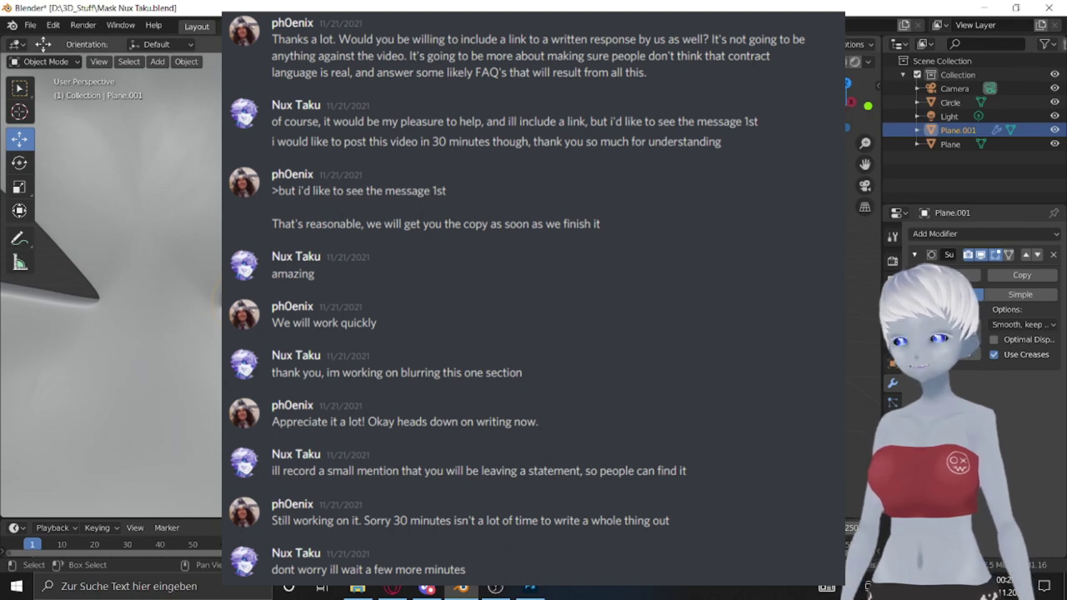
key(Tab)
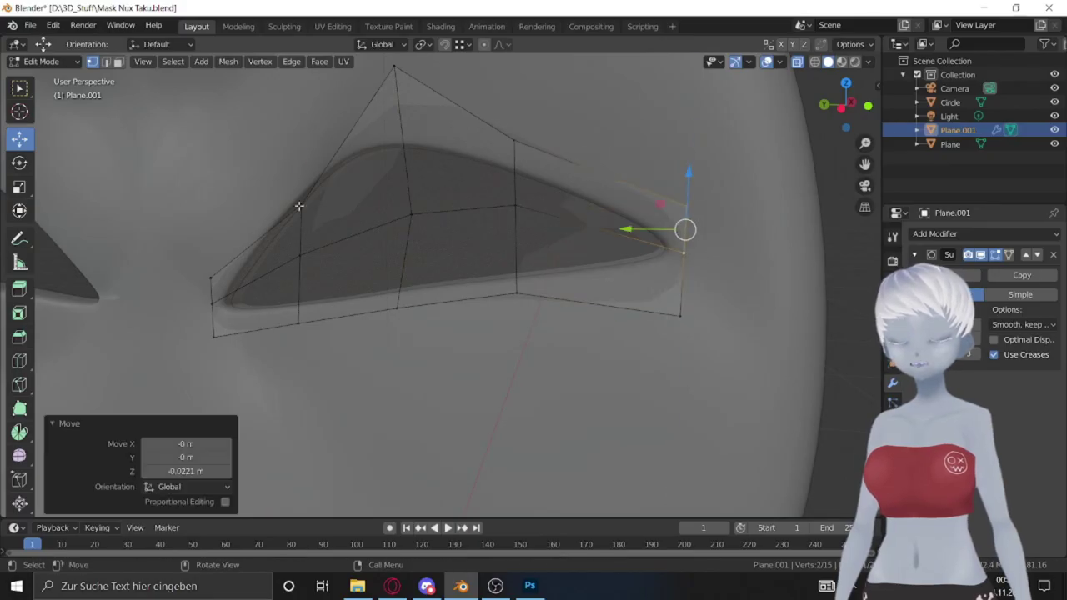
Step: With X-ray on, lower the eye-piece vertices 0.0221 m on Z and shift them 0.00472 m on X
mouse_move(298, 205)
middle_down()
mouse_move(417, 166)
mouse_move(521, 252)
mouse_move(663, 172)
mouse_move(470, 135)
middle_up()
key(Tab)
key(Tab)
click(795, 63)
mouse_move(500, 250)
middle_down()
mouse_move(354, 225)
mouse_move(417, 250)
middle_up()
key(g)
click(352, 220)
key(Tab)
middle_drag(477, 277, 620, 186)
Step: Nudge the eye-hole vertices in Edit Mode, toggling X-ray to check the cage
key(Tab)
key(g)
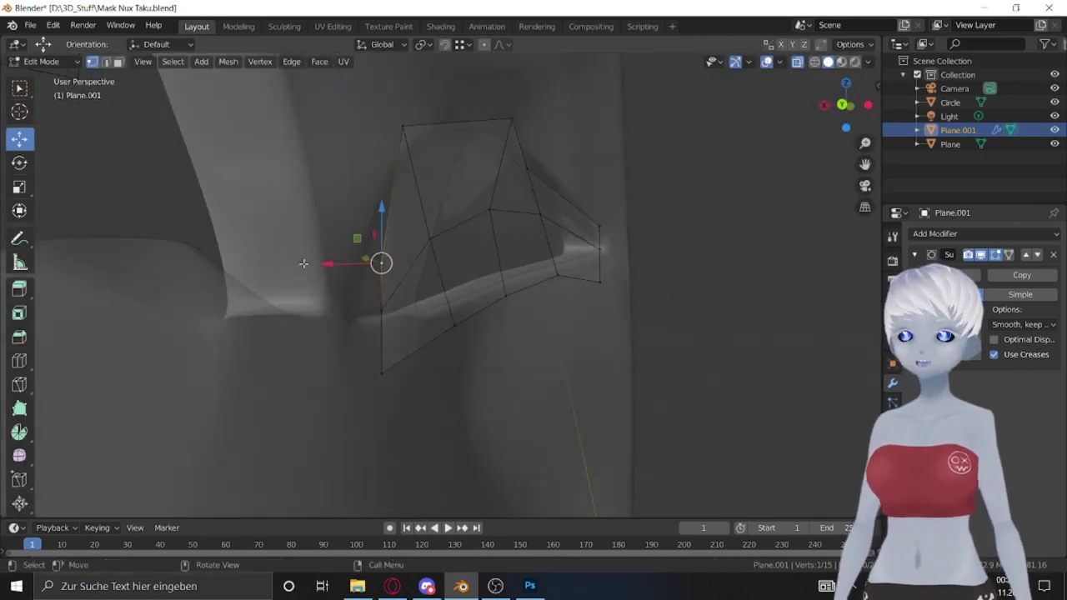
click(402, 123)
key(alt+z)
key(g)
click(363, 208)
key(Tab)
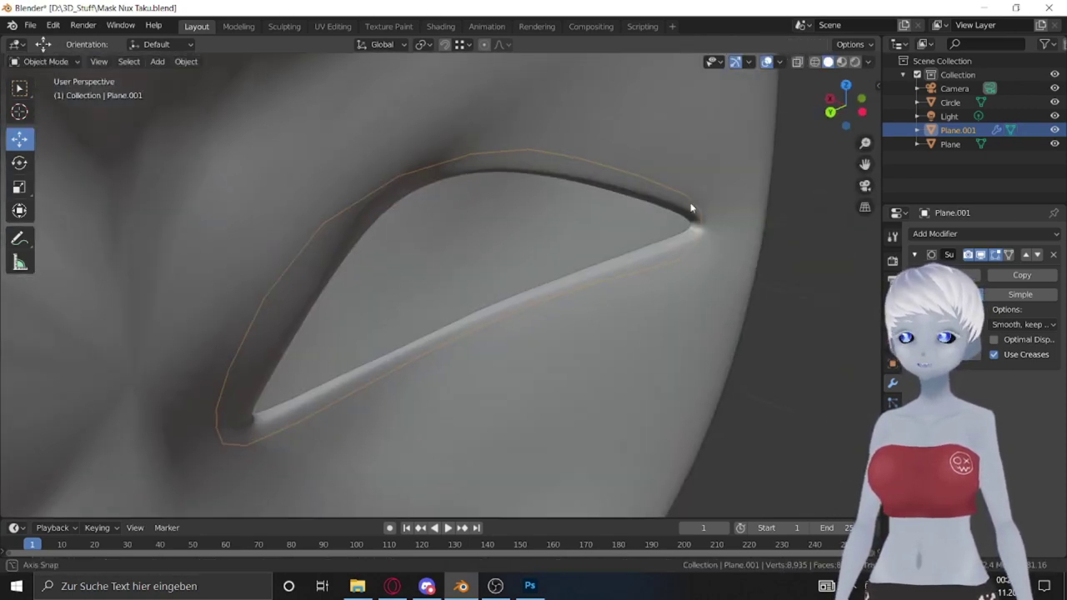
key(Tab)
key(alt+z)
mouse_move(334, 250)
middle_down()
mouse_move(238, 281)
mouse_move(462, 167)
middle_up()
scroll(462, 166, up, 4)
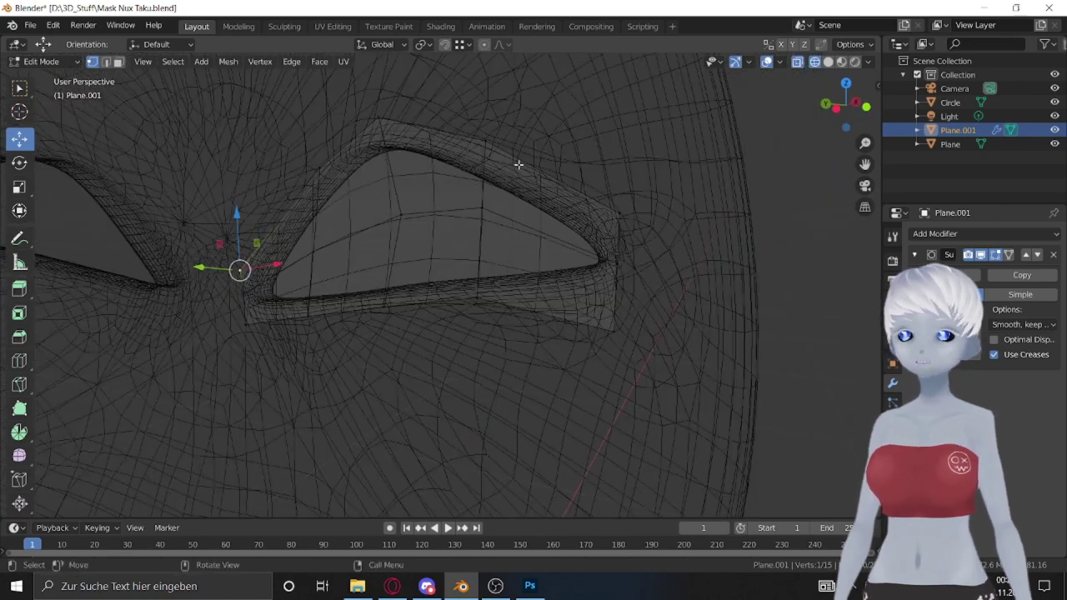
key(alt+z)
key(g)
click(366, 255)
Step: Slide the eye-hole vertices along X in two passes, with X-ray back on
key(g)
key(x)
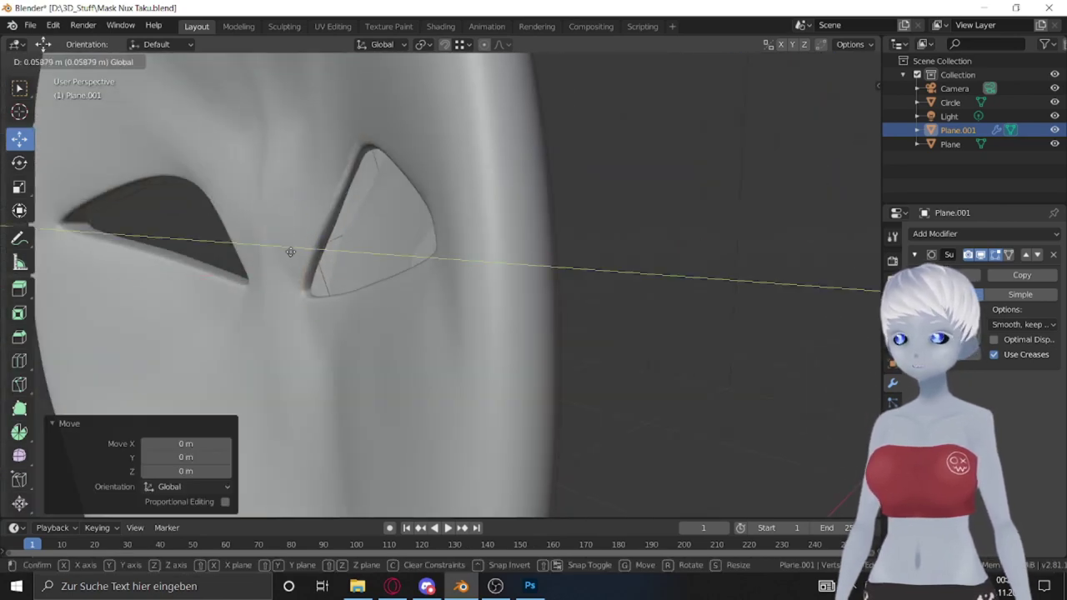
click(309, 250)
mouse_move(309, 250)
middle_down()
mouse_move(340, 205)
mouse_move(440, 242)
middle_up()
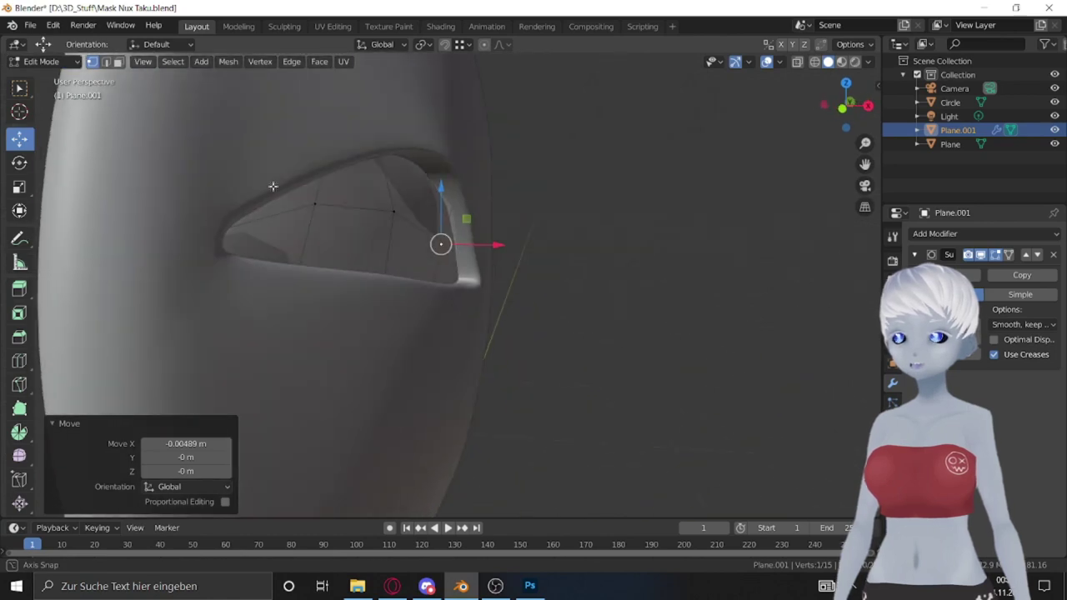
key(g)
key(x)
click(472, 166)
mouse_move(472, 167)
middle_down()
mouse_move(369, 172)
mouse_move(852, 121)
middle_up()
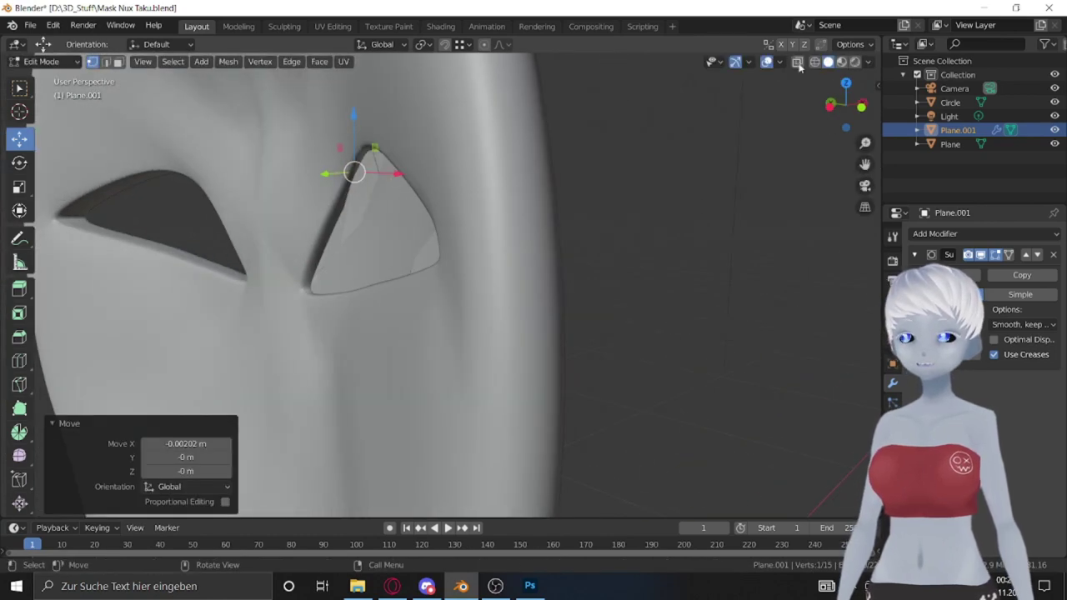
click(796, 63)
mouse_move(350, 175)
middle_down()
mouse_move(287, 179)
mouse_move(521, 112)
mouse_move(292, 156)
mouse_move(330, 184)
mouse_move(528, 150)
mouse_move(440, 204)
mouse_move(467, 250)
mouse_move(274, 161)
middle_up()
Step: Refine the eye-hole tip with constrained vertex moves along Z, Y and X
key(g)
key(z)
click(291, 156)
key(g)
key(y)
click(330, 184)
key(g)
key(x)
click(528, 150)
key(g)
key(x)
click(486, 275)
scroll(486, 275, up, 3)
Step: Add a Mirror modifier to the mask in Object Mode, then select the Circle object
key(Tab)
click(934, 234)
click(779, 390)
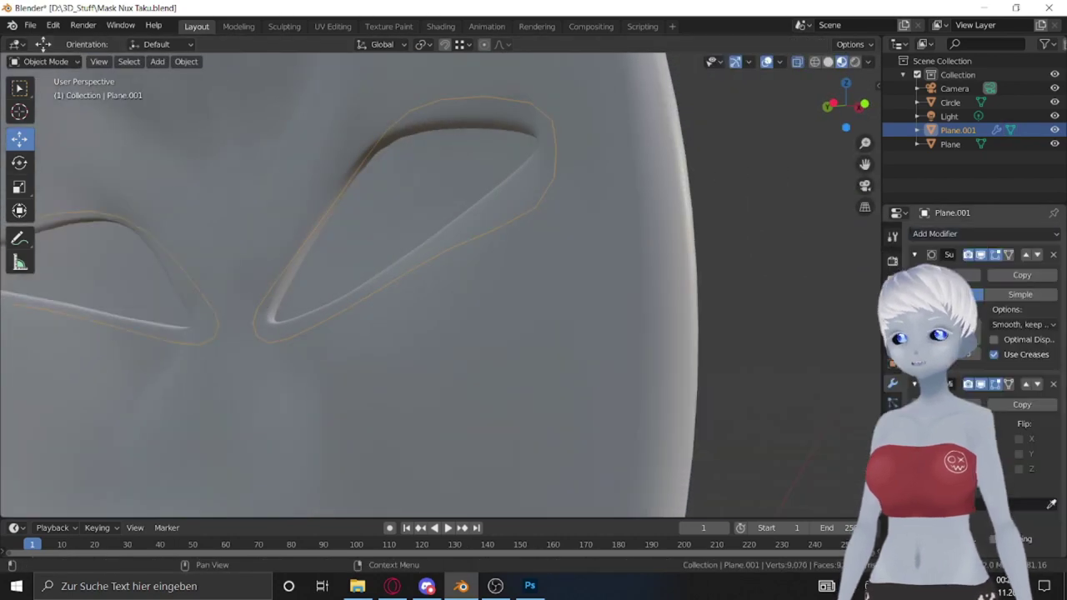
scroll(756, 94, down, 5)
click(776, 62)
scroll(698, 329, down, 3)
click(698, 329)
Step: Save, then add a 12-vertex circle and move it 0.545 m along X
key(ctrl+s)
mouse_move(698, 329)
middle_down()
mouse_move(722, 384)
mouse_move(678, 375)
middle_up()
key(shift+a)
click(744, 331)
double_click(186, 357)
text(12)
key(Return)
scroll(475, 257, down, 3)
middle_drag(475, 258, 466, 350)
drag(467, 350, 440, 361)
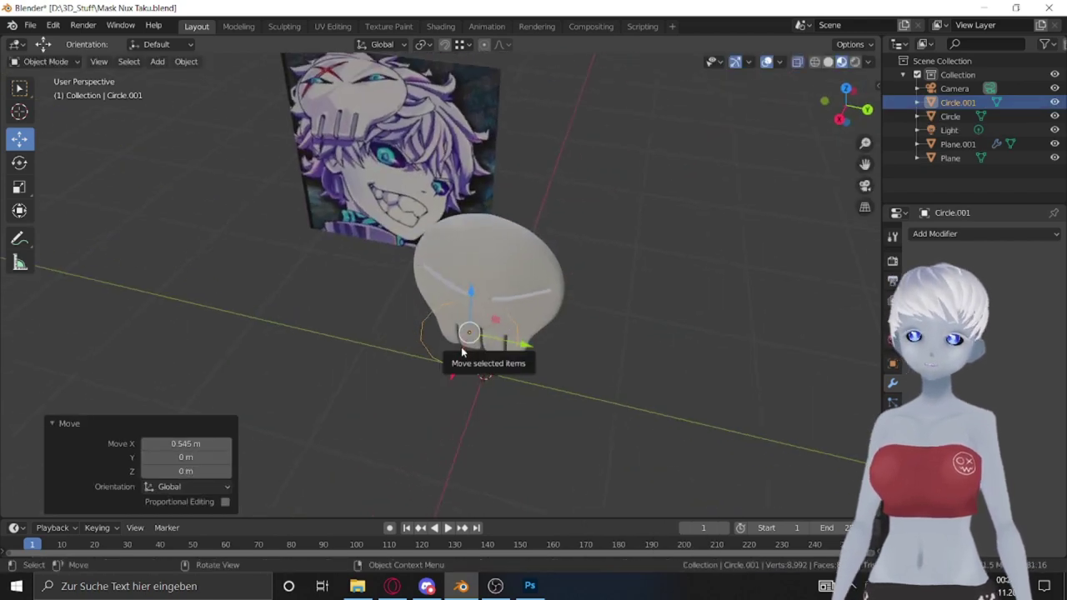
Step: Fill the circle by extruding its ring inward and collapsing it into one centre vertex
key(Tab)
scroll(461, 349, up, 3)
key(e)
key(s)
click(492, 375)
key(g)
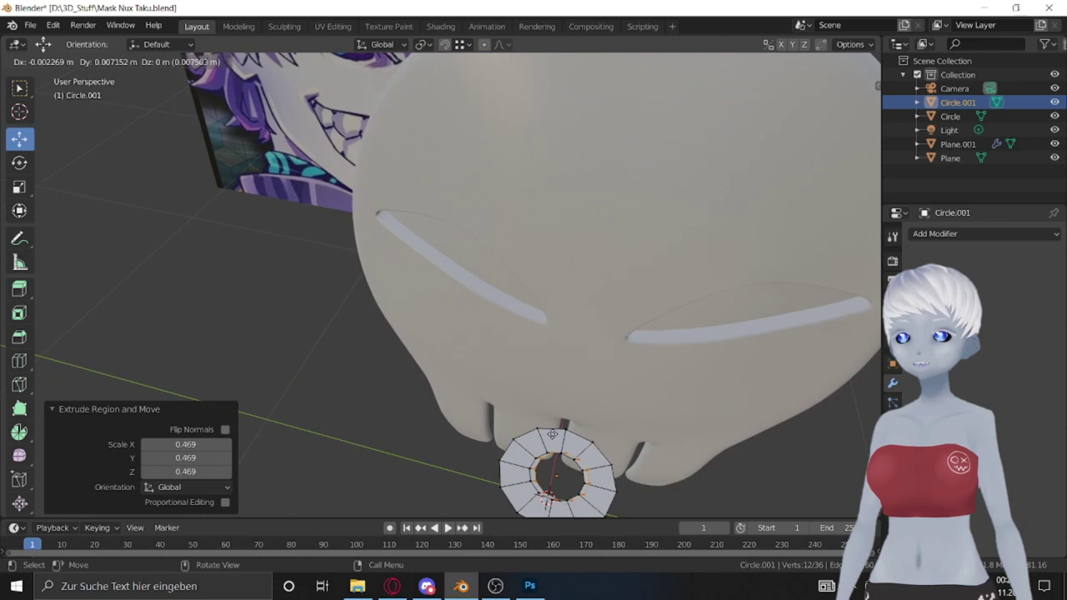
key(s)
key(0)
key(Return)
key(alt+m)
click(536, 423)
Step: Raise the centre vertex along Z into a cone and save the file
mouse_move(536, 423)
middle_down()
mouse_move(388, 398)
mouse_move(395, 408)
middle_up()
key(g)
key(z)
click(387, 392)
key(Tab)
key(ctrl+s)
Step: Add a Subdivision Surface modifier and rotate the disc about 90° around Y
click(983, 234)
click(785, 469)
middle_drag(786, 469, 576, 404)
click(19, 162)
drag(710, 350, 225, 495)
mouse_move(225, 495)
middle_down()
mouse_move(462, 276)
mouse_move(721, 225)
middle_up()
Step: Check the eye disc's face orientation overlay, then turn it back off
click(778, 62)
click(691, 288)
key(Tab)
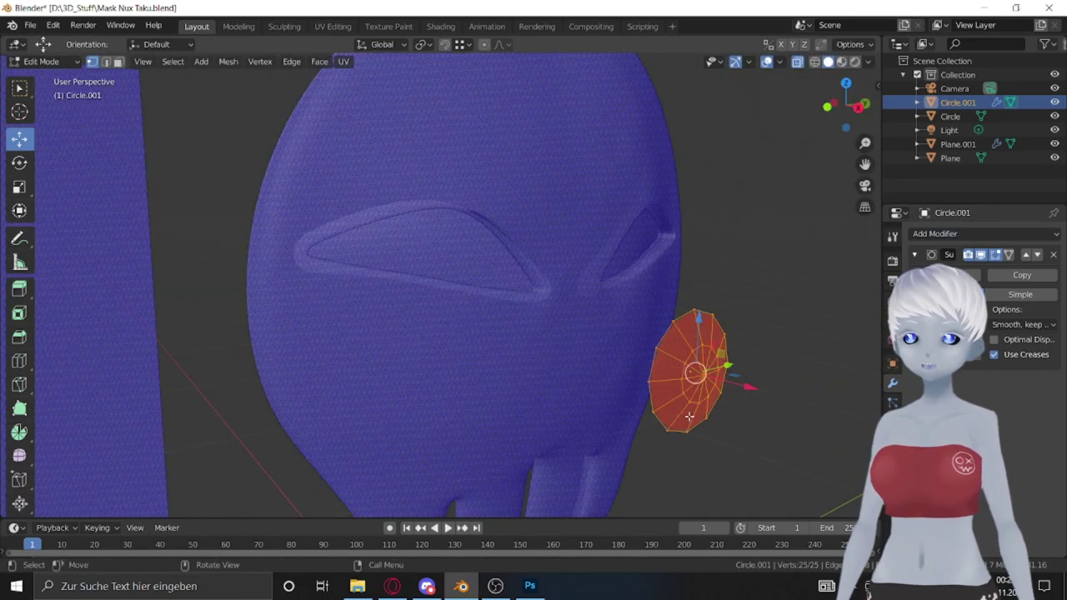
click(778, 61)
click(691, 288)
middle_drag(691, 288, 667, 350)
Step: Slide the eye disc along X toward the mask's eye socket
key(g)
key(x)
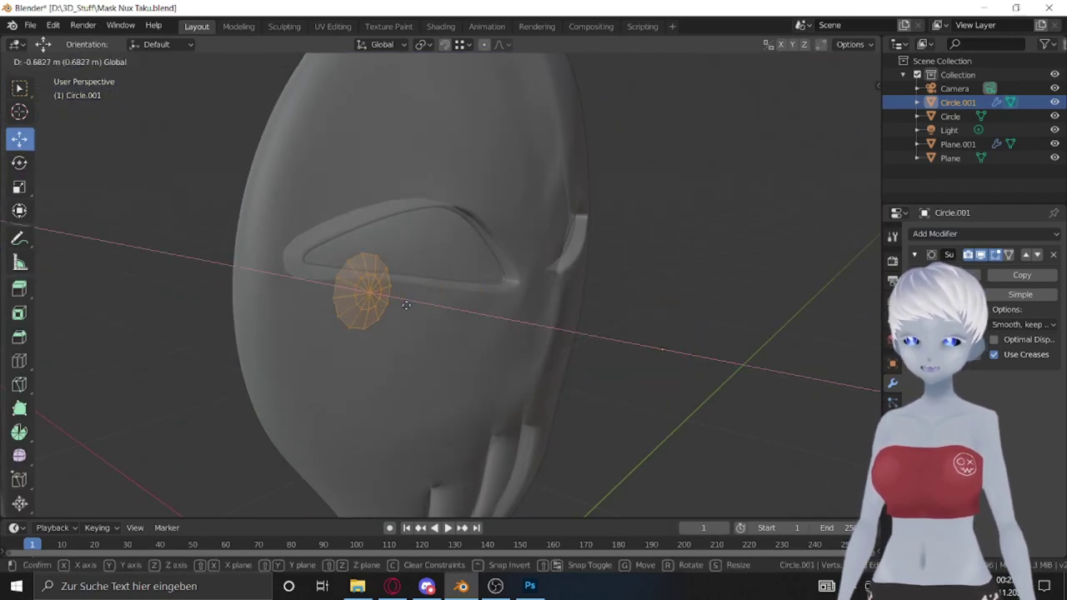
click(406, 304)
middle_drag(406, 304, 576, 330)
key(g)
key(x)
click(539, 251)
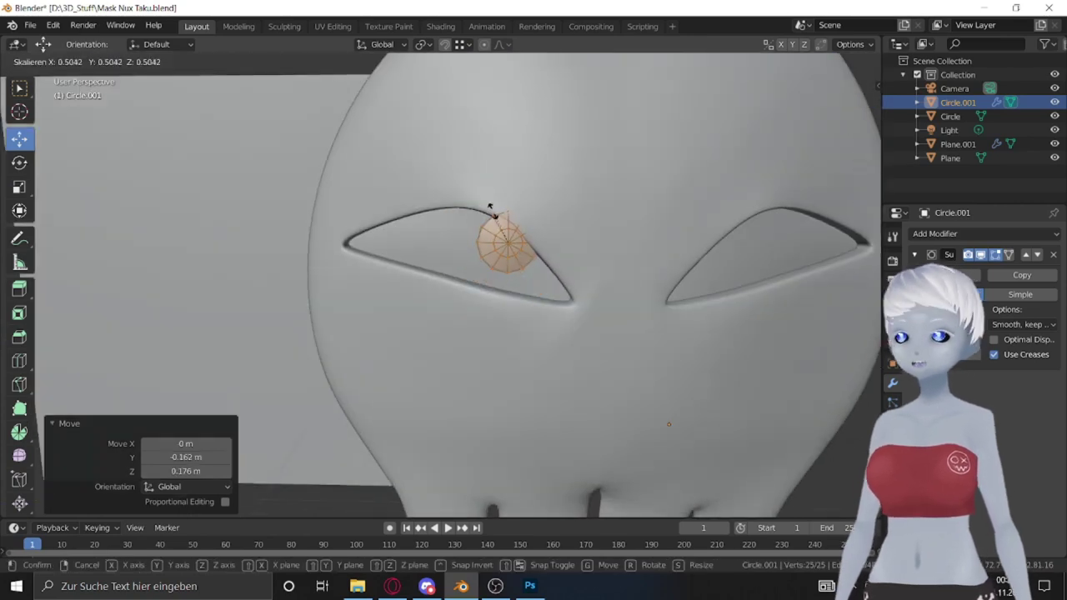
mouse_move(500, 258)
middle_down()
mouse_move(619, 260)
mouse_move(500, 375)
middle_up()
scroll(619, 260, up, 5)
Step: Shrink and rotate the disc slightly, then shift it along X into the socket
key(s)
click(466, 433)
key(r)
key(r)
click(474, 291)
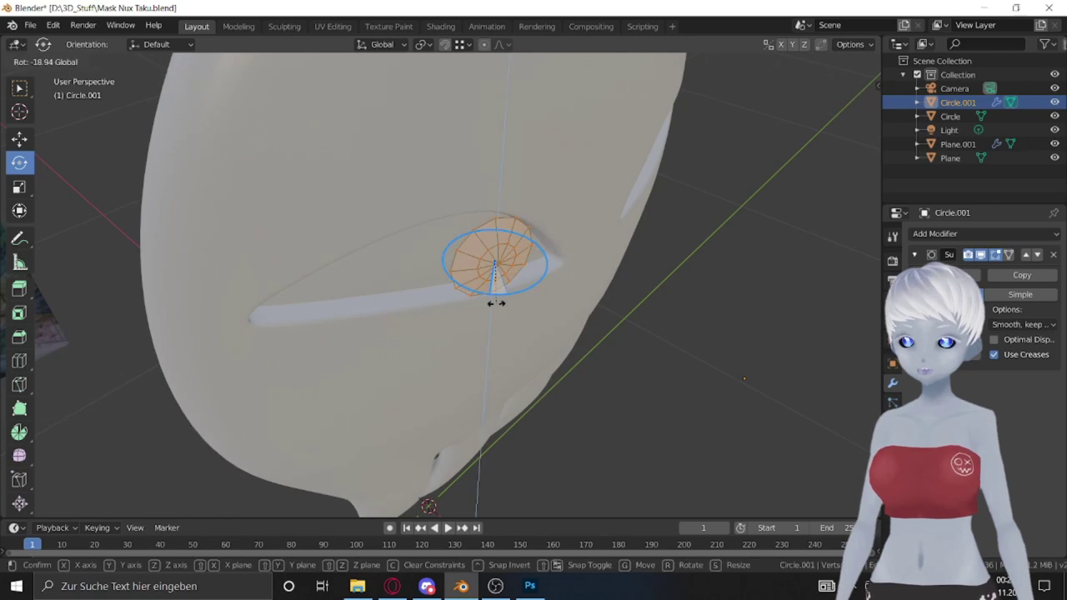
click(19, 137)
drag(529, 257, 513, 258)
mouse_move(512, 259)
middle_down()
mouse_move(578, 205)
mouse_move(616, 236)
middle_up()
Step: Push one disc vertex and its neighbours along X with proportional falloff
click(447, 232)
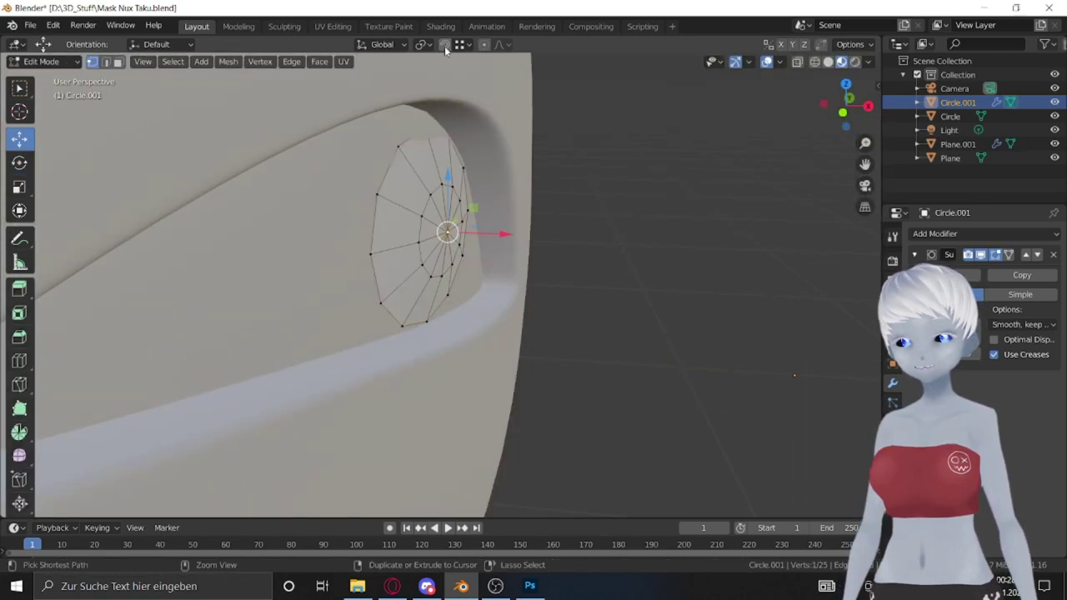
key(o)
mouse_move(478, 233)
mouse_down()
mouse_move(496, 233)
mouse_move(449, 250)
mouse_up()
scroll(496, 232, up, 5)
scroll(496, 233, down, 5)
Step: Extrude and enlarge the disc's outer ring, then shift it along X
key(a)
middle_drag(448, 250, 458, 246)
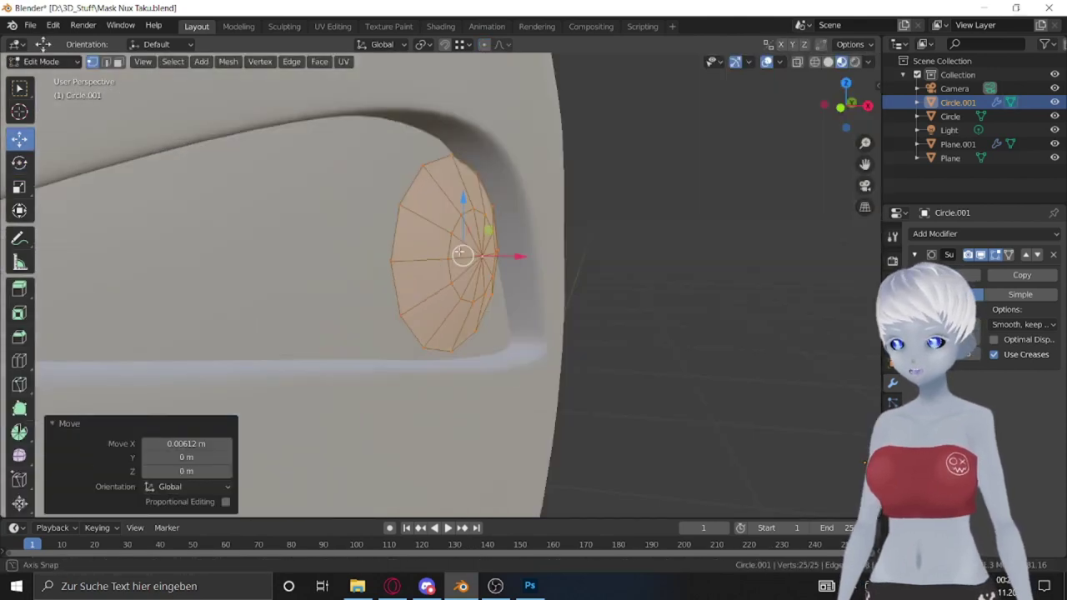
key(e)
click(432, 250)
key(s)
click(432, 250)
key(g)
key(x)
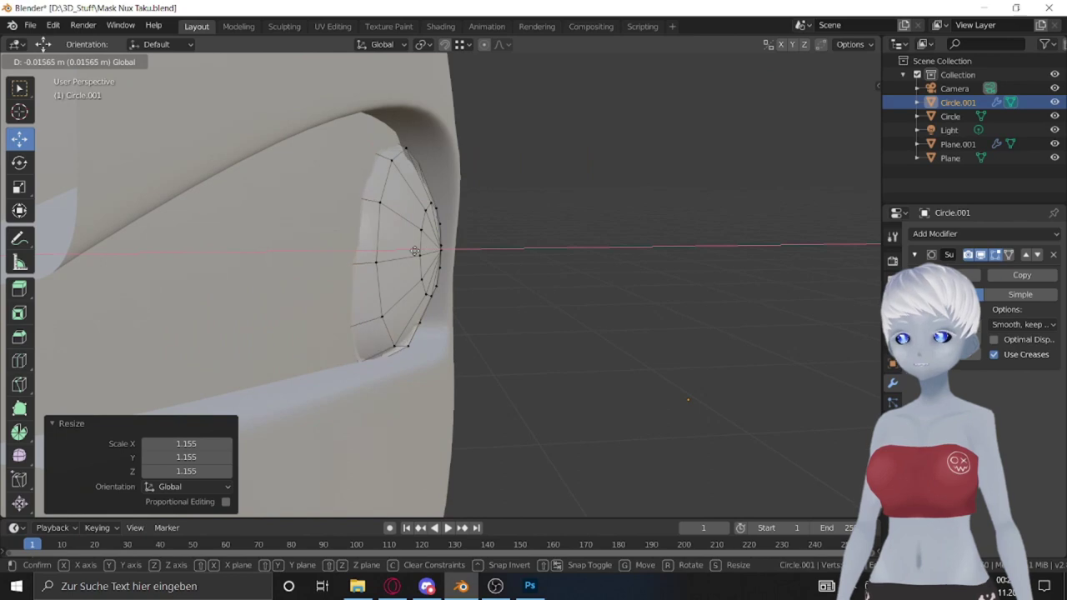
click(430, 258)
mouse_move(430, 258)
middle_down()
mouse_move(492, 269)
mouse_move(630, 349)
mouse_move(191, 220)
middle_up()
scroll(492, 269, up, 3)
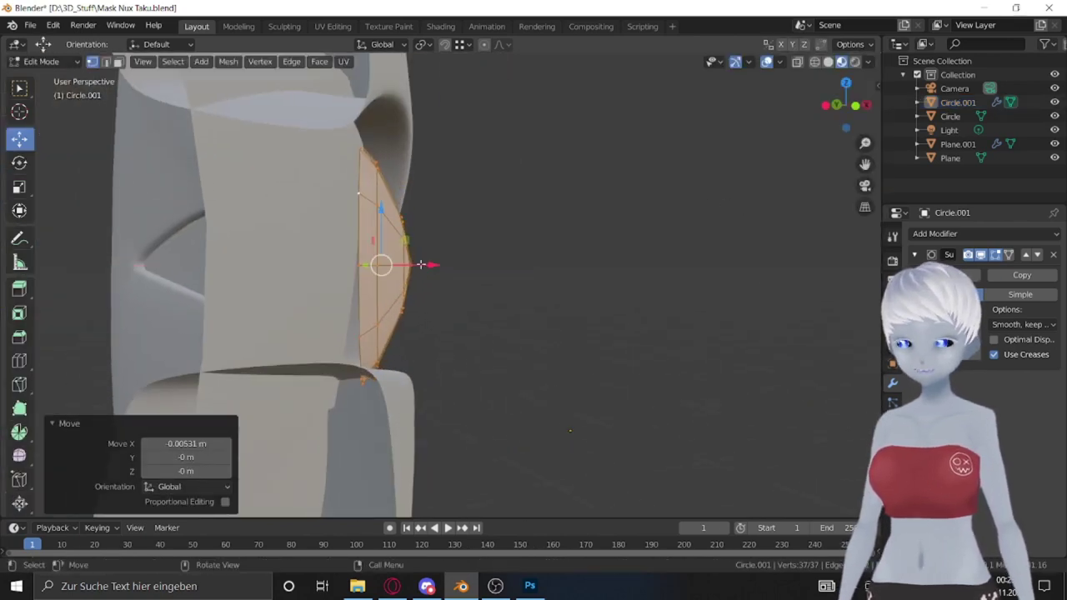
Step: Tilt the eyeball using Normal orientation so it fits the socket
click(20, 162)
click(160, 45)
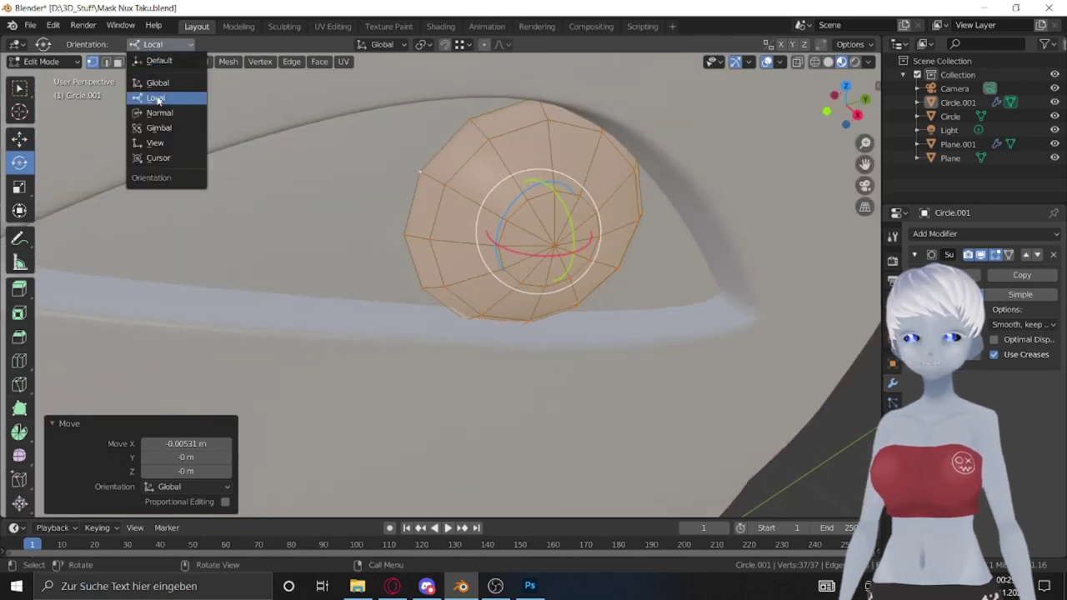
click(155, 95)
middle_drag(154, 95, 404, 265)
drag(404, 265, 428, 202)
mouse_move(429, 202)
middle_down()
mouse_move(500, 291)
mouse_move(654, 366)
mouse_move(622, 348)
mouse_move(656, 358)
mouse_move(500, 250)
mouse_move(533, 317)
mouse_move(516, 331)
middle_up()
key(ctrl+z)
key(Tab)
Step: Add a Mirror modifier to the eyeball and adjust its rotation
click(623, 349)
click(983, 233)
click(775, 372)
key(Tab)
scroll(656, 358, up, 4)
key(r)
key(r)
key(Return)
key(Tab)
Step: Select the eyeball with the mask body and apply the changes with Ctrl+A
scroll(516, 331, down, 3)
click(467, 250)
click(555, 281)
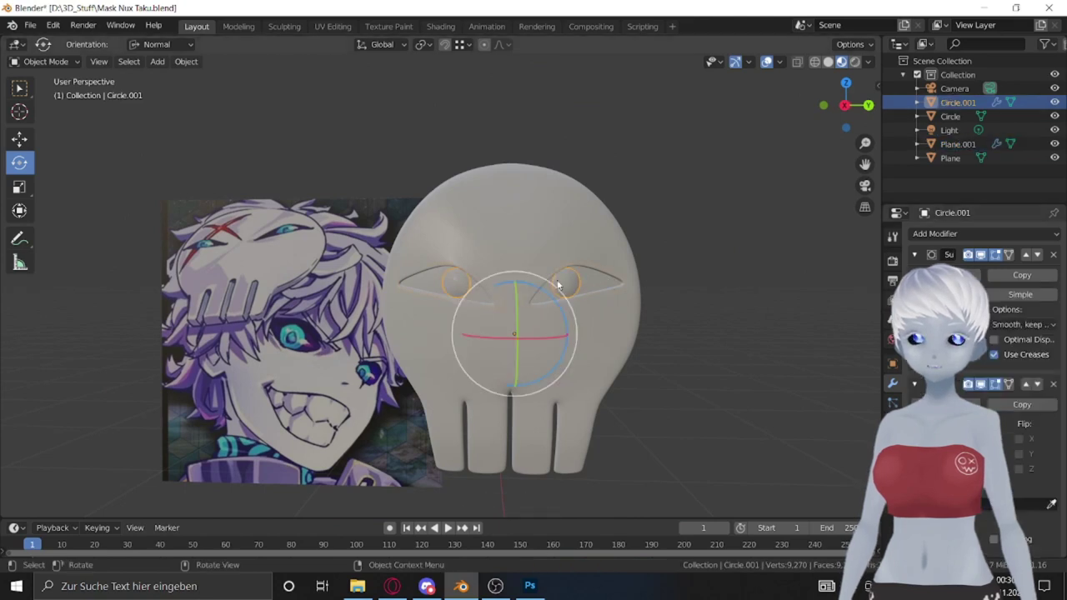
shift+click(435, 279)
key(ctrl+a)
click(435, 276)
scroll(436, 276, down, 2)
middle_drag(436, 275, 559, 230)
Step: With the mask and eyeball selected, switch to the UV Editing workspace
shift+click(492, 250)
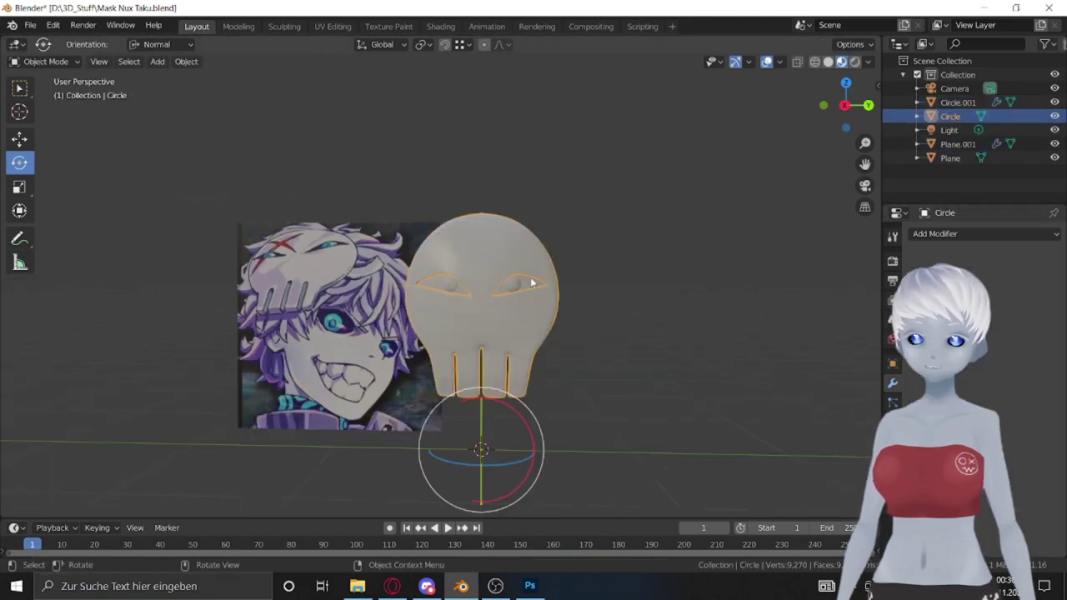
shift+click(506, 285)
click(332, 26)
click(626, 298)
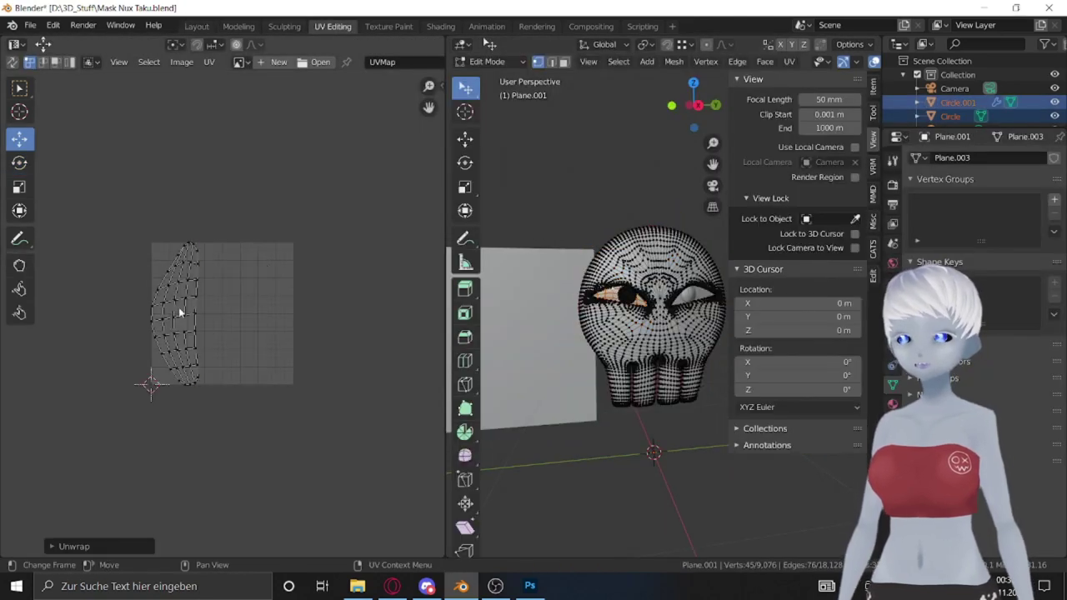
Step: Scale down and move the strip UV islands inside the UV square
key(a)
scroll(292, 145, up, 1)
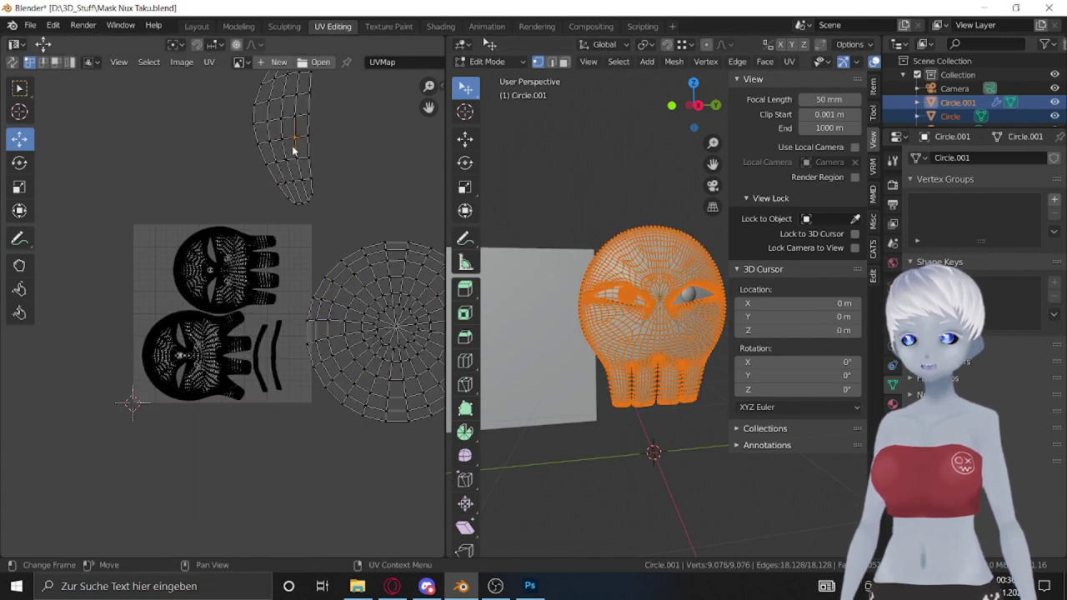
key(l)
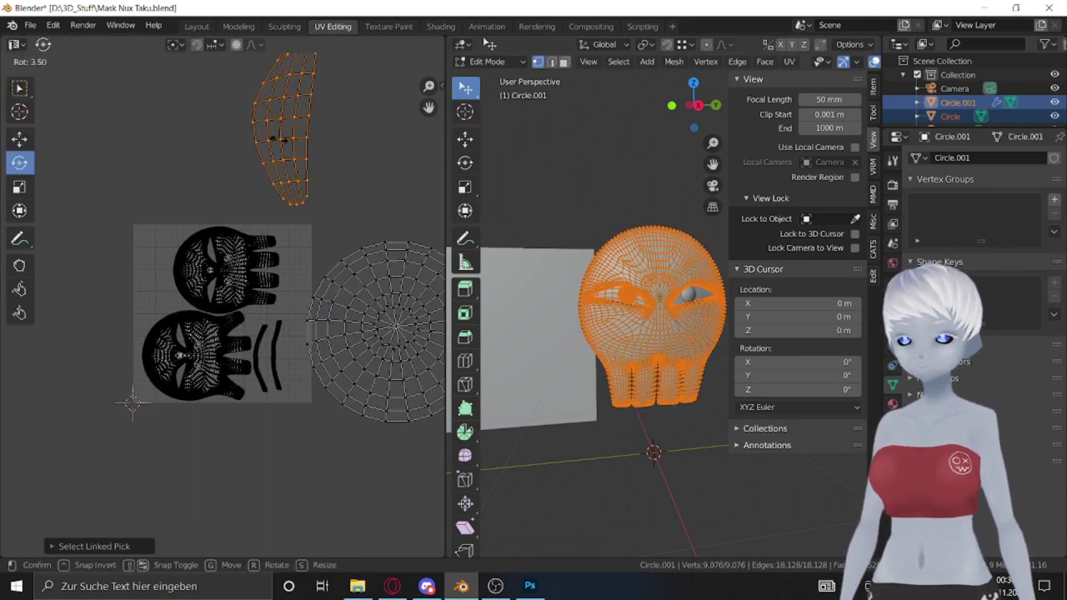
key(g)
key(s)
key(Return)
key(g)
click(296, 254)
key(l)
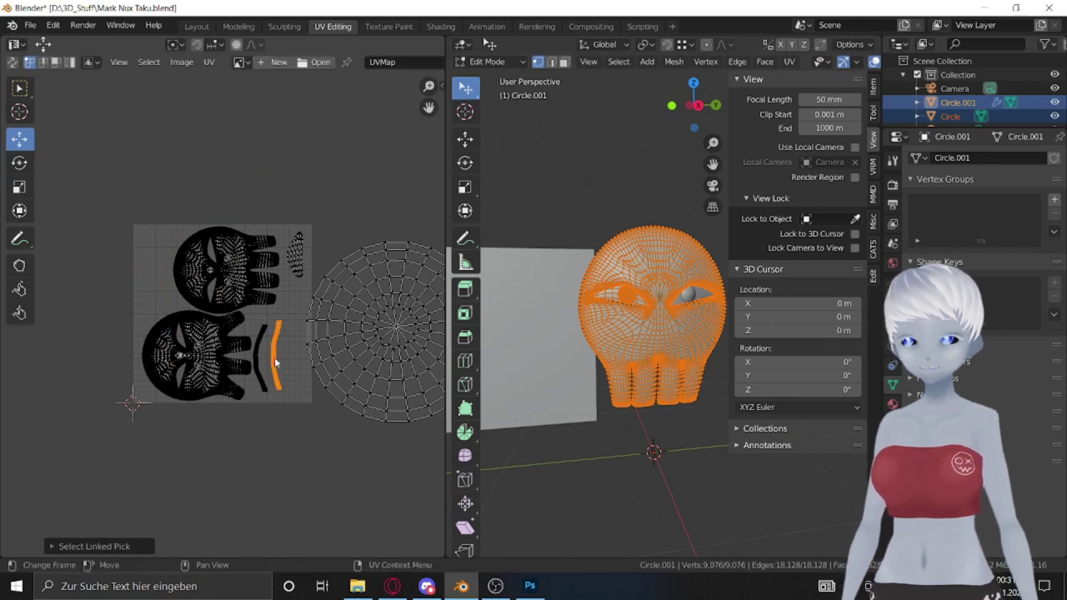
Step: Scale and move the circle UV island into the square, then save Mask Nux Taku.blend
key(l)
key(g)
key(s)
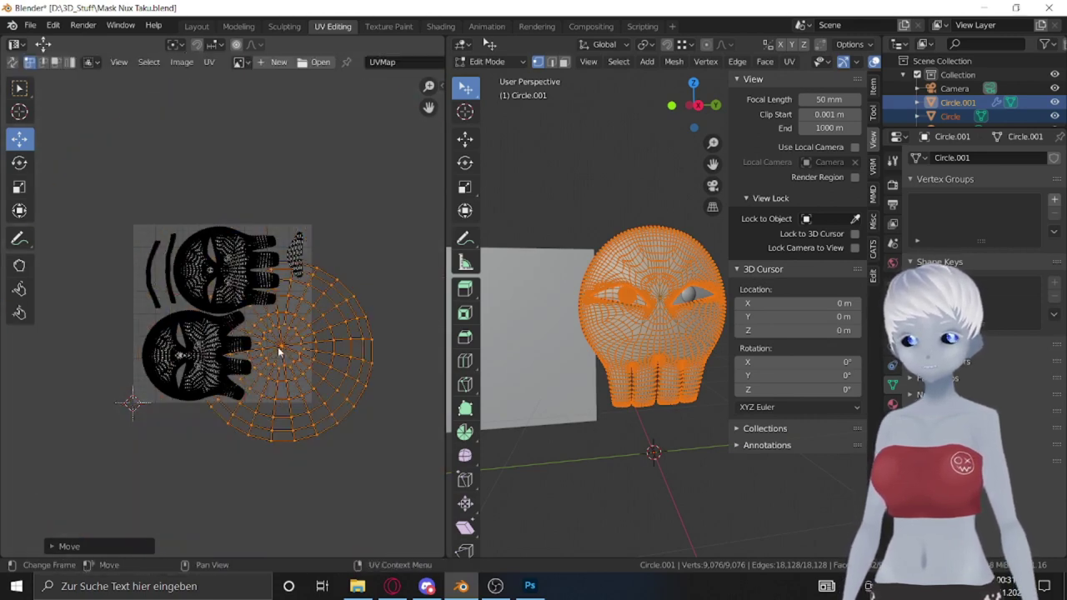
key(Return)
scroll(218, 312, up, 2)
key(ctrl+s)
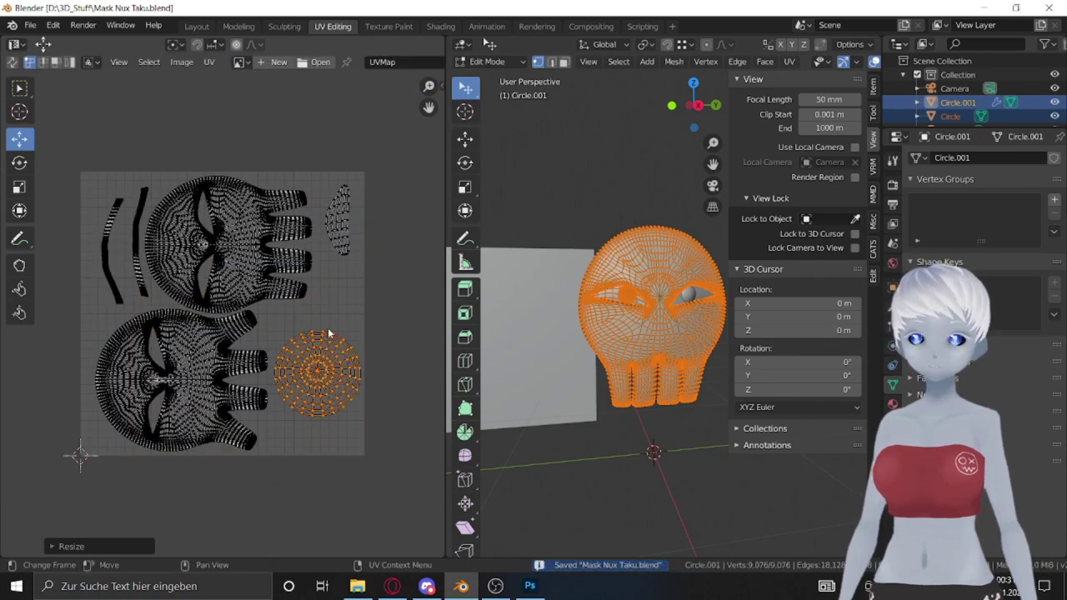
Step: Return to Object Mode and select the skull mask
key(Tab)
middle_drag(594, 427, 559, 345)
click(636, 308)
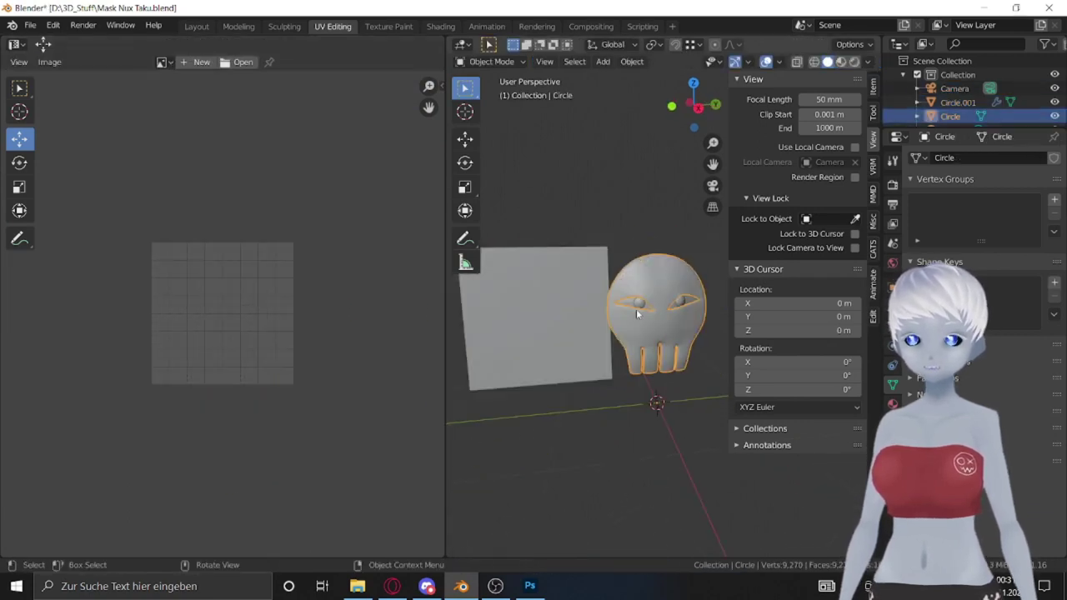
Step: Check the object's modifiers and select the reference image plane
click(892, 307)
click(950, 116)
scroll(967, 92, down, 2)
click(506, 335)
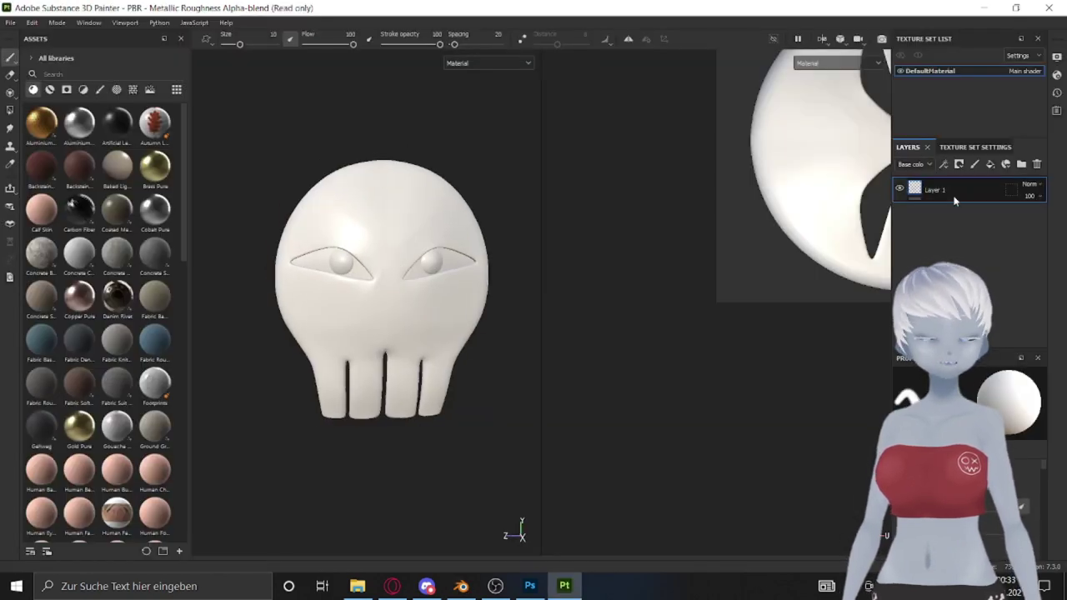
scroll(1005, 300, down, 3)
Step: Bake all seven DefaultMaterial mesh maps with Match enabled
click(1005, 293)
scroll(574, 324, down, 3)
click(574, 322)
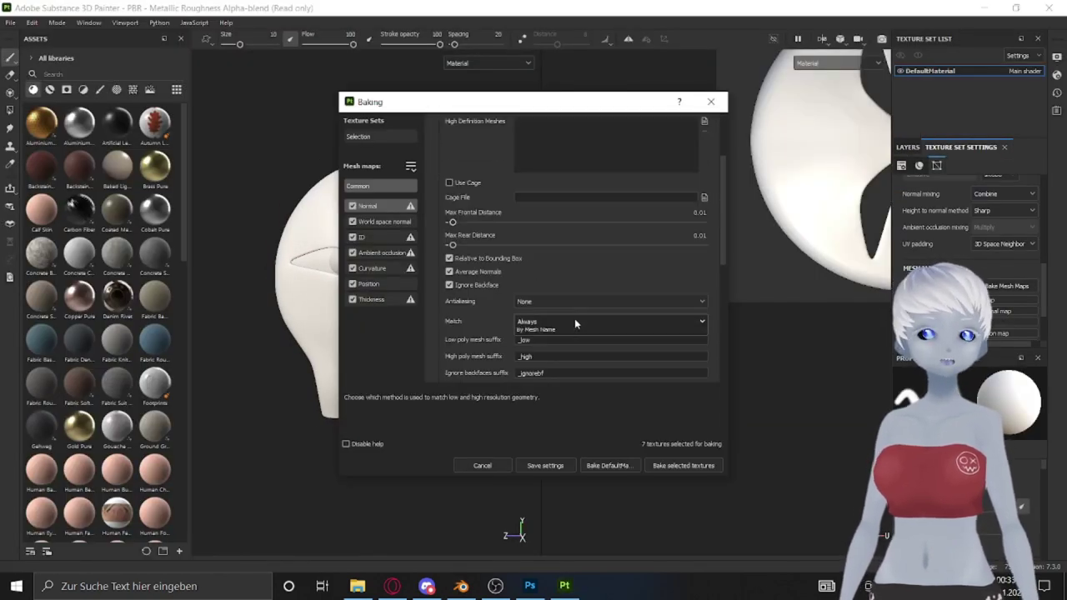
scroll(574, 298, up, 3)
click(605, 465)
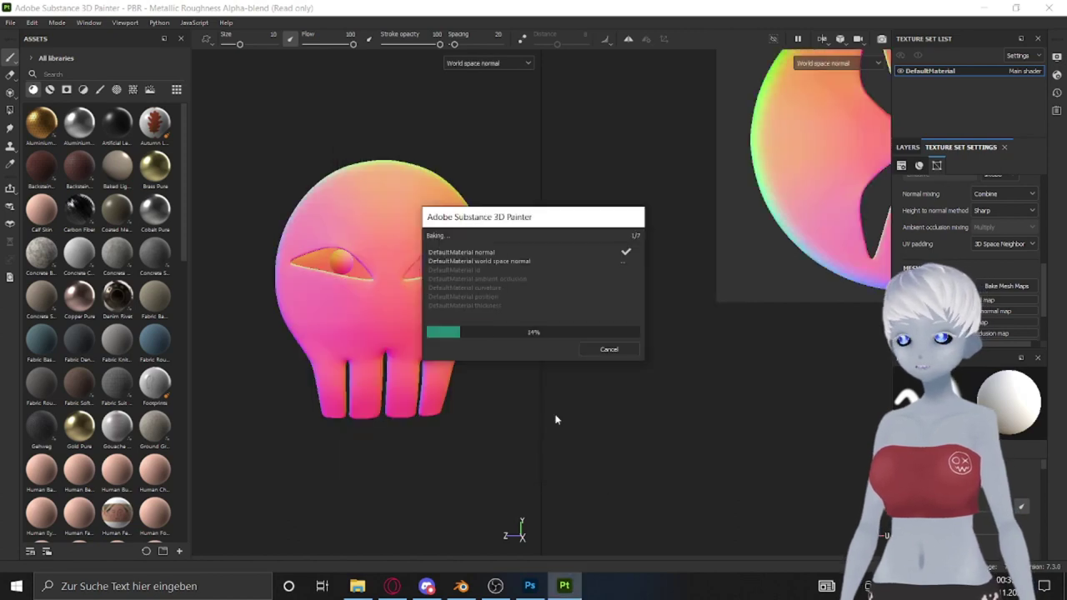
click(608, 348)
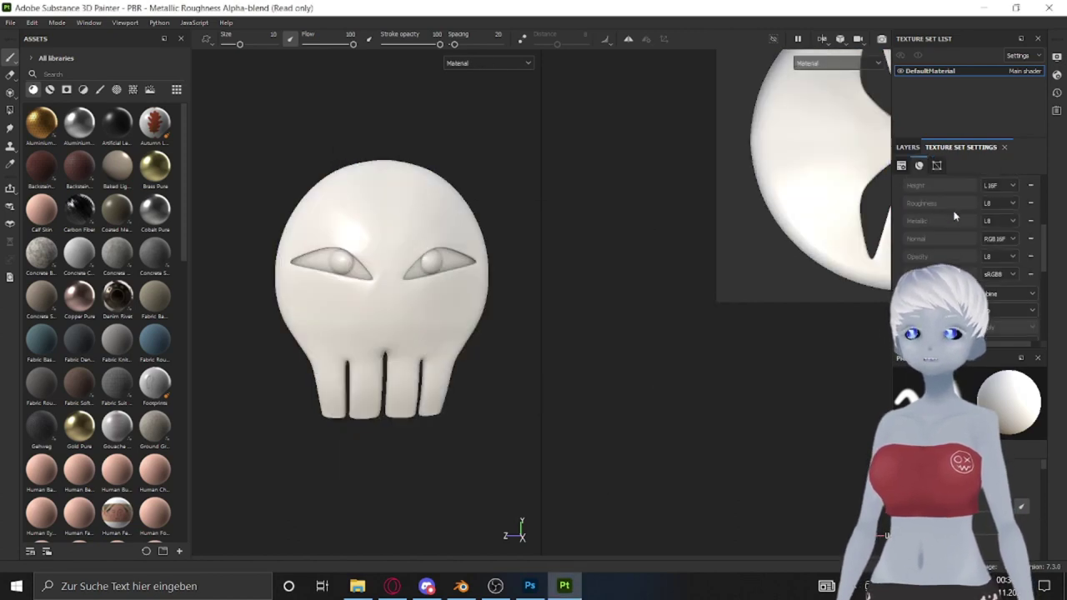
Step: Browse the list of channels available to add to the texture set
scroll(967, 250, up, 5)
click(1029, 285)
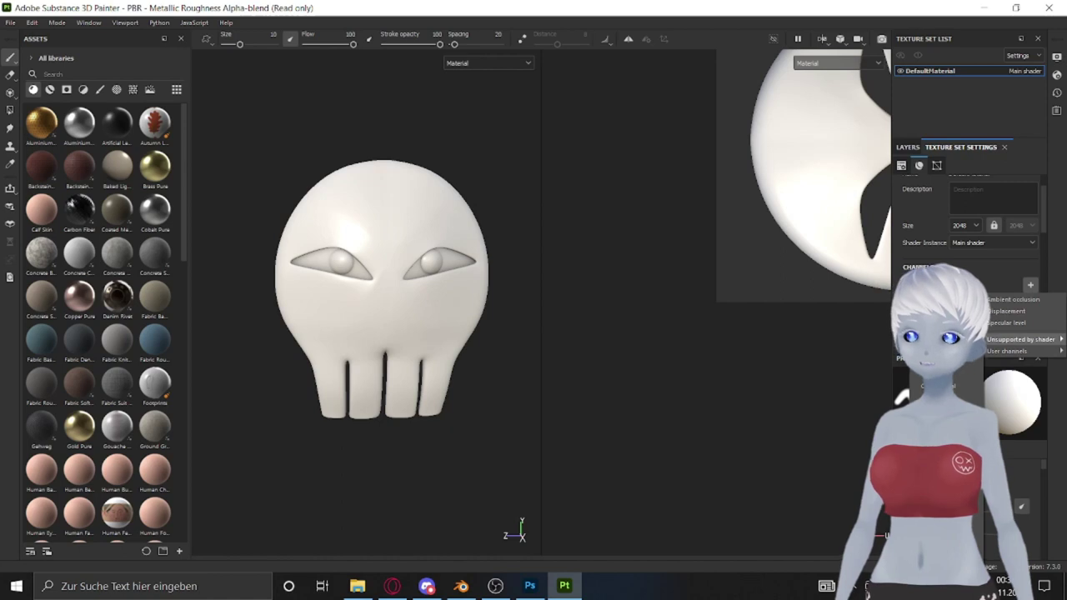
scroll(966, 234, up, 2)
scroll(516, 227, down, 1)
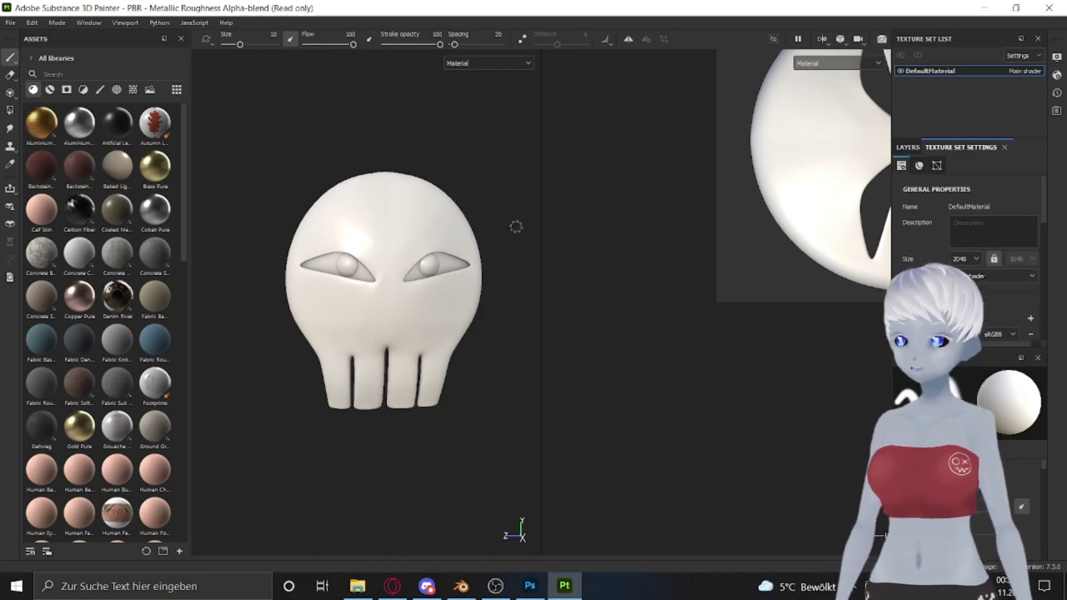
Step: Try aluminium, iron and matte blue plastic materials on the skull, then apply white Plastic PVC
drag(79, 123, 342, 226)
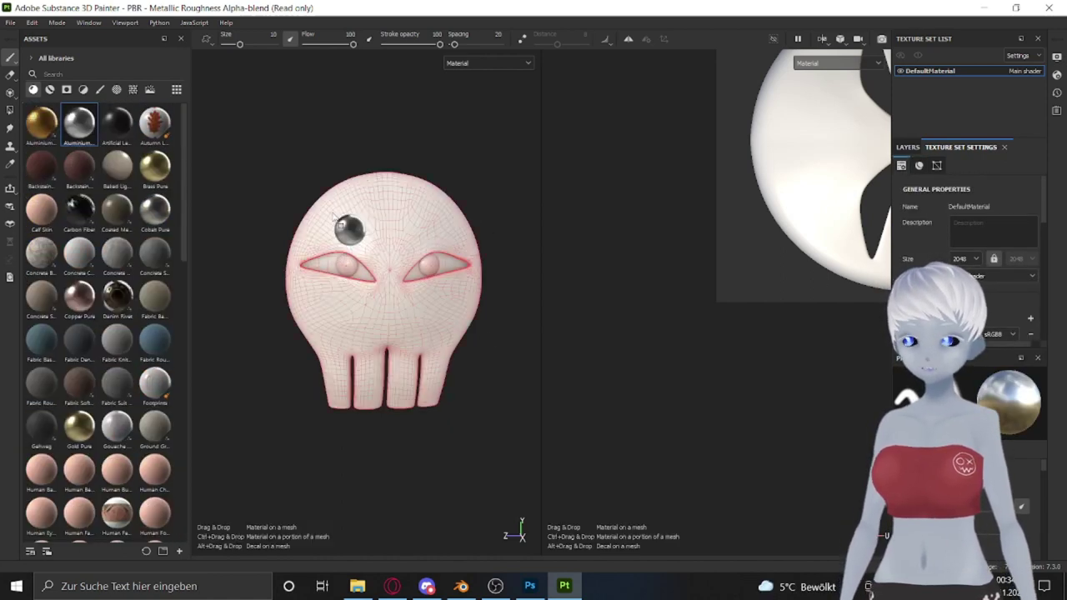
scroll(146, 400, down, 5)
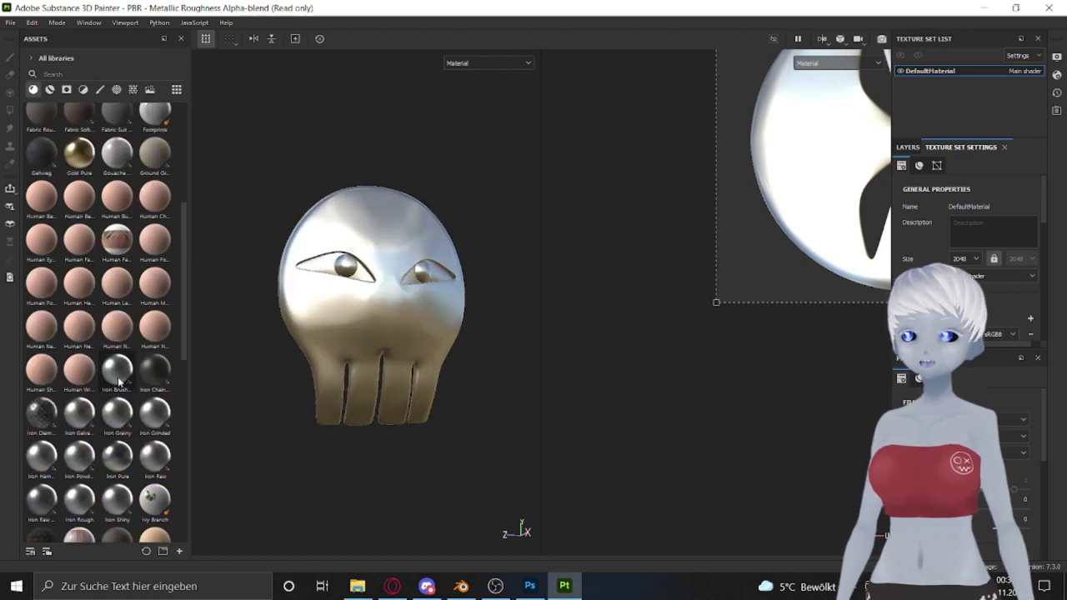
drag(42, 498, 339, 370)
scroll(117, 334, down, 8)
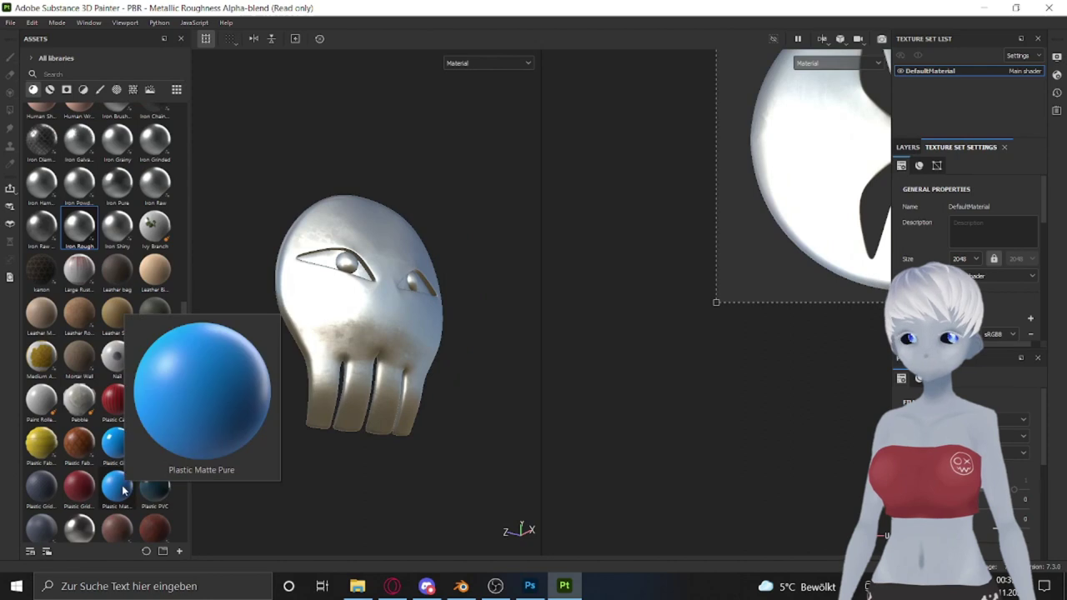
click(117, 346)
scroll(107, 481, down, 2)
drag(155, 389, 335, 409)
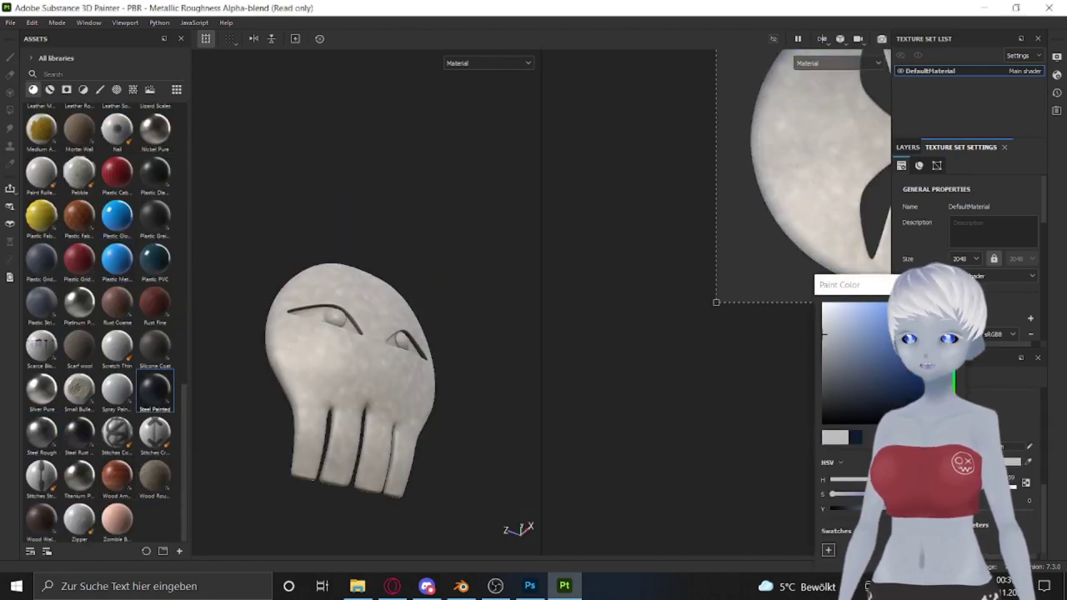
drag(155, 258, 341, 367)
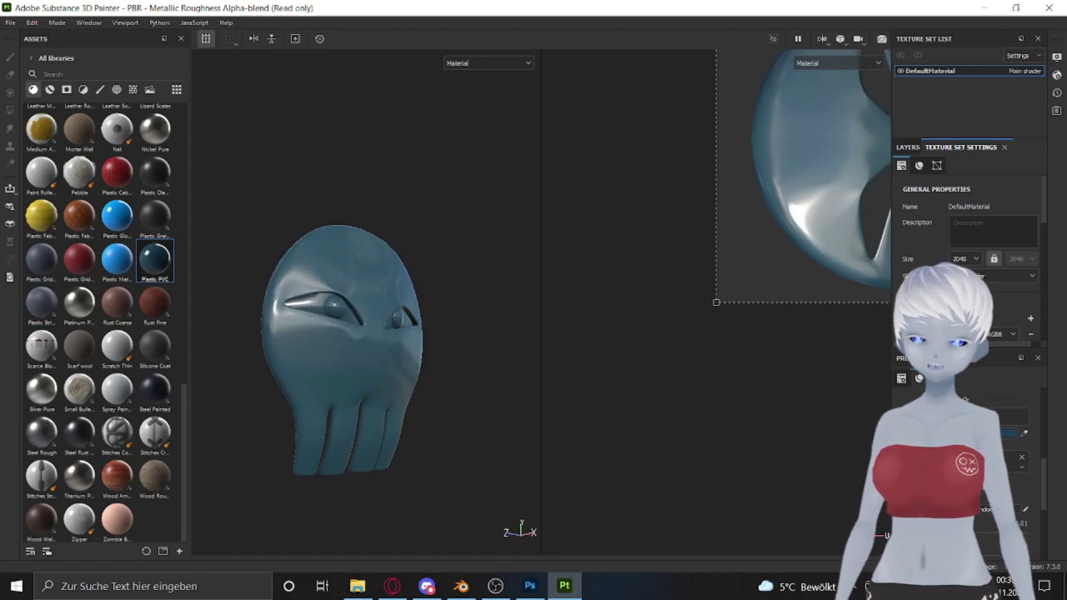
Step: Check the material from the skull's side and save the project as 'MAske NUx Taku'
alt+drag(500, 333, 459, 333)
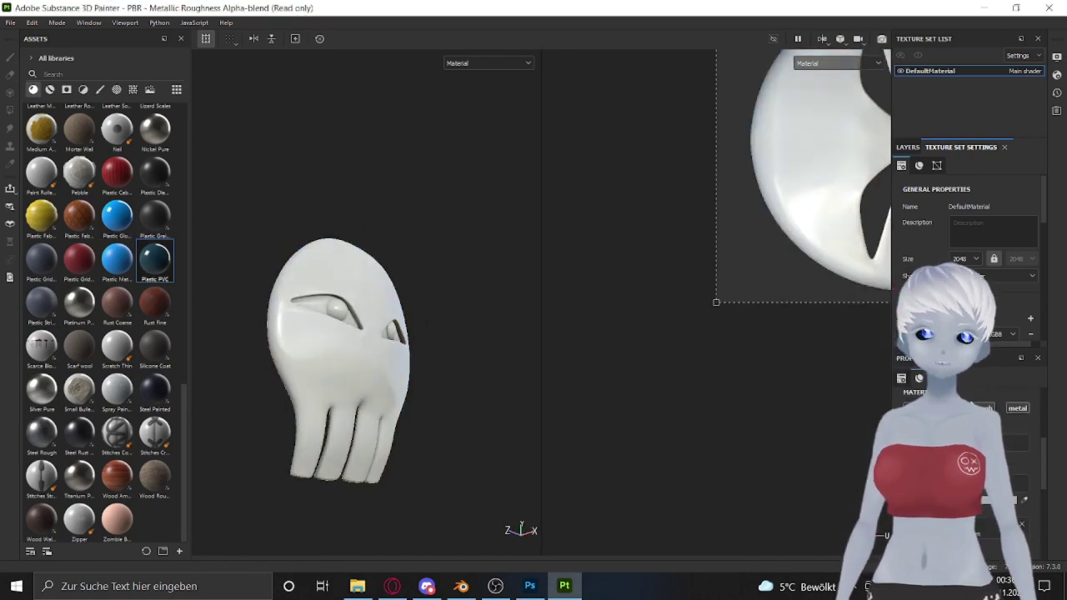
alt+drag(367, 333, 416, 342)
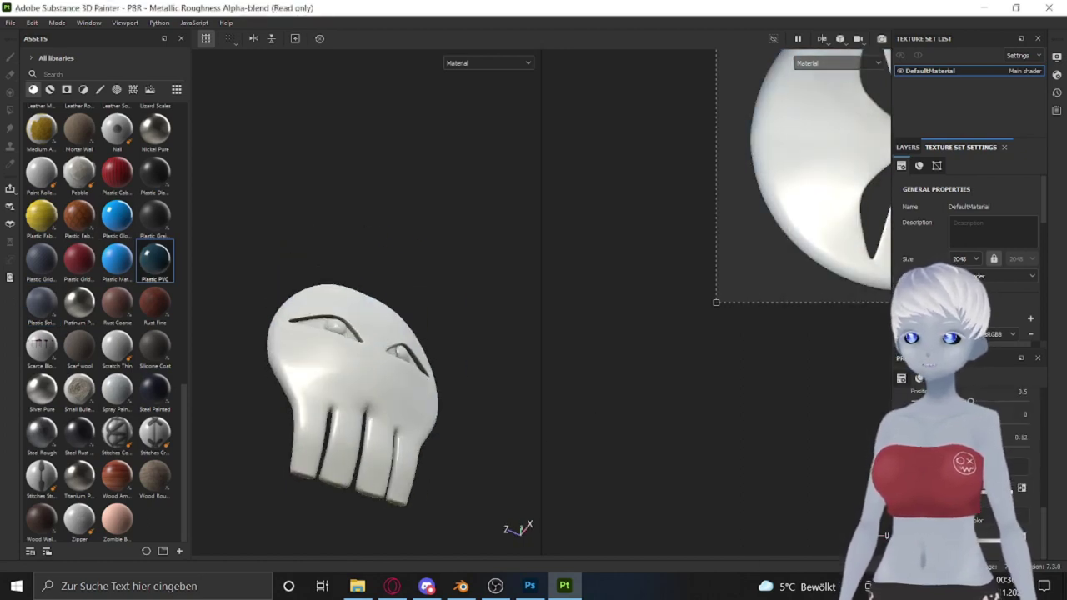
key(ctrl+s)
text(MAske NUx Taku)
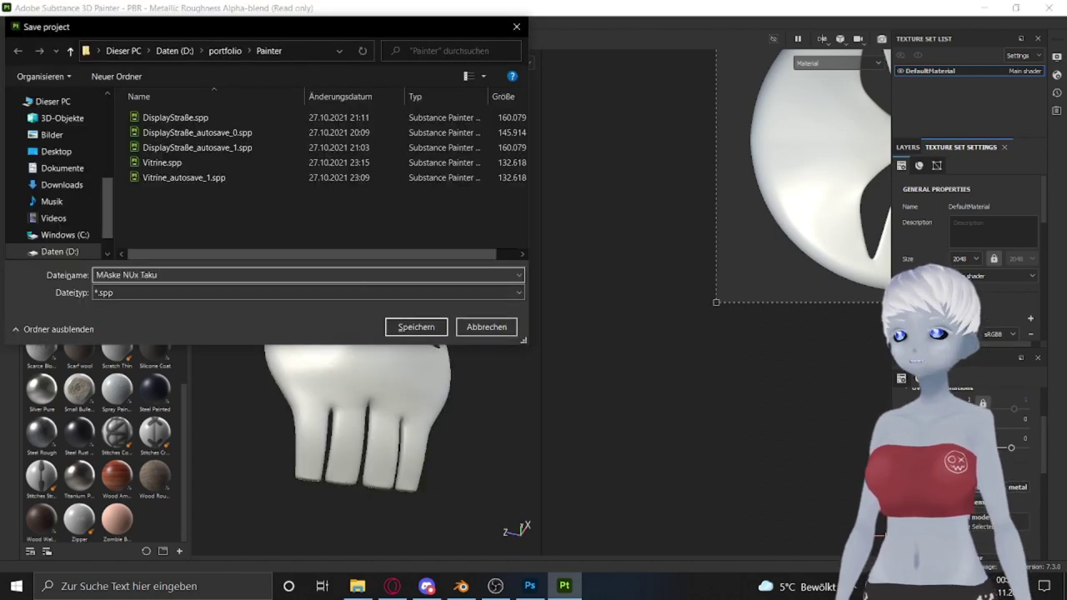
key(Return)
Step: Create Folder 1 with a black mask and move the Aluminium Pure layer into it
click(907, 147)
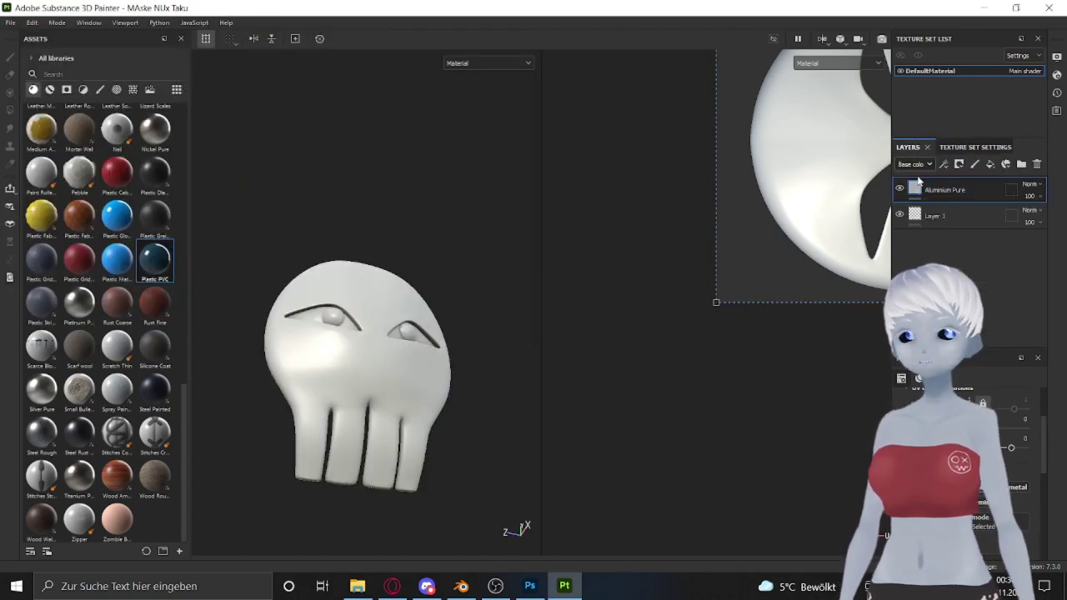
click(942, 188)
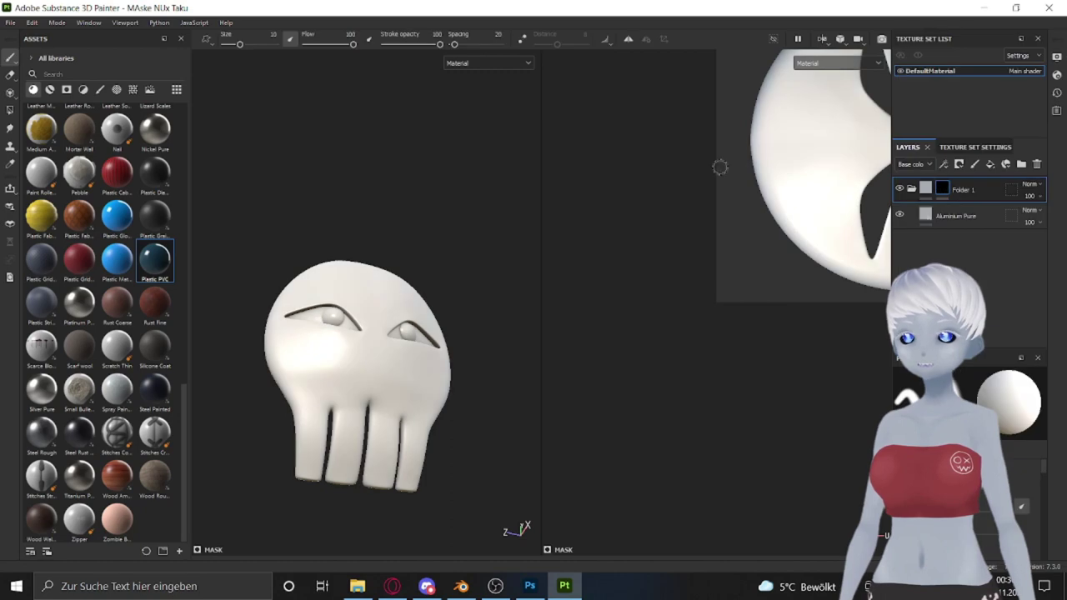
click(9, 111)
drag(955, 215, 969, 202)
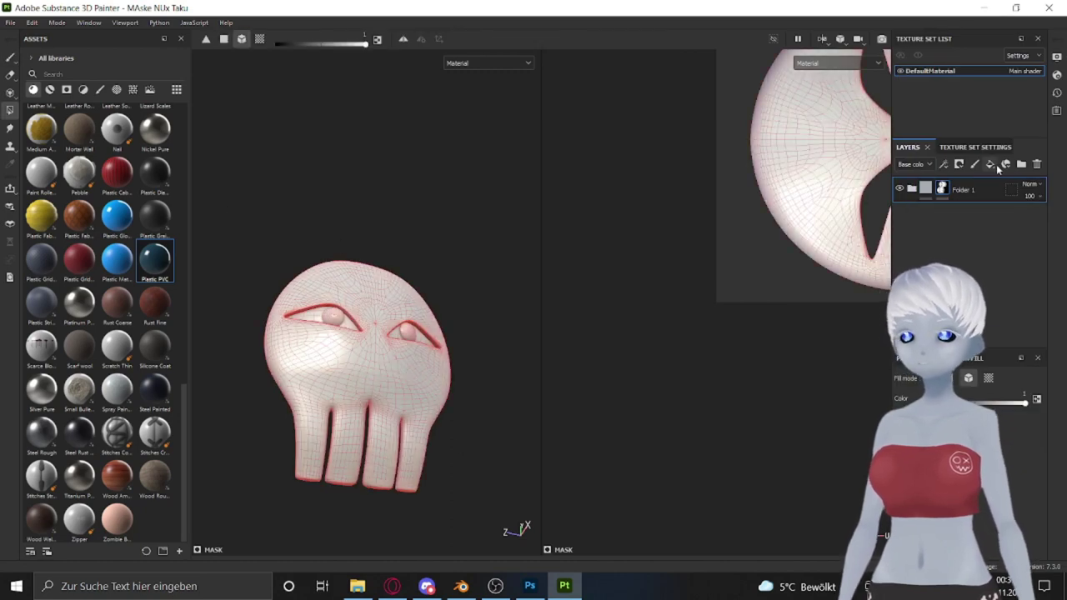
Step: Add two fill layers and a white-grey Plastic Glossy Pure layer, then a new Folder 2 on top
click(990, 164)
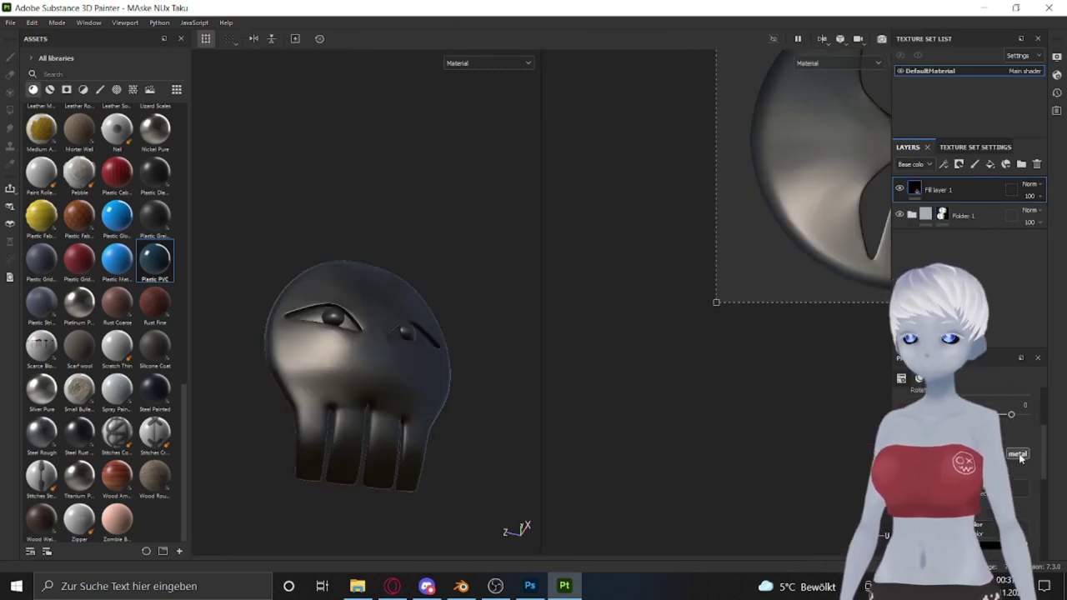
right_click(966, 250)
click(941, 10)
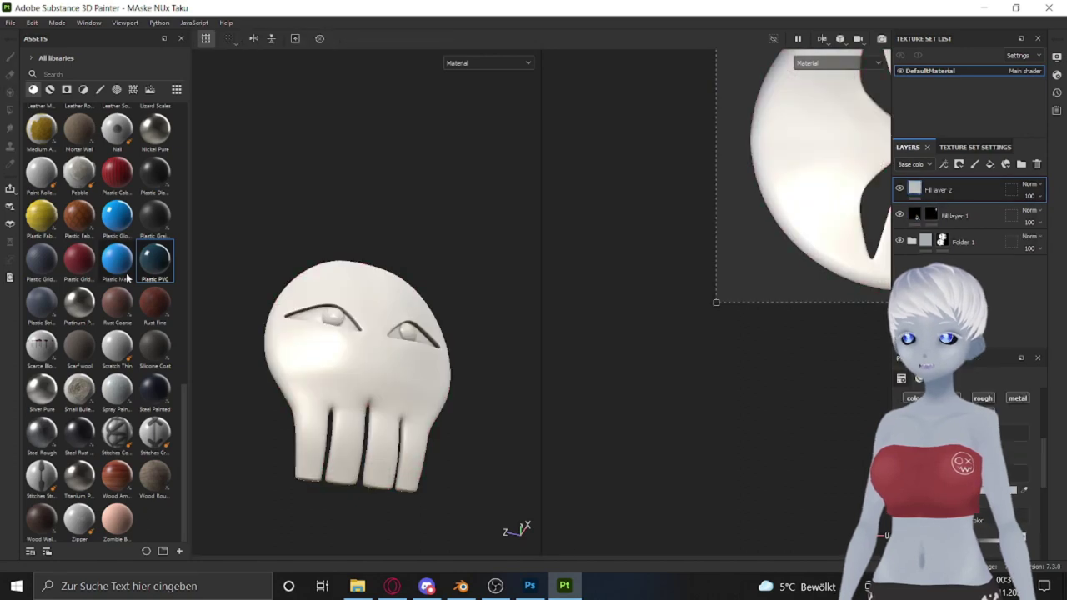
drag(117, 215, 331, 324)
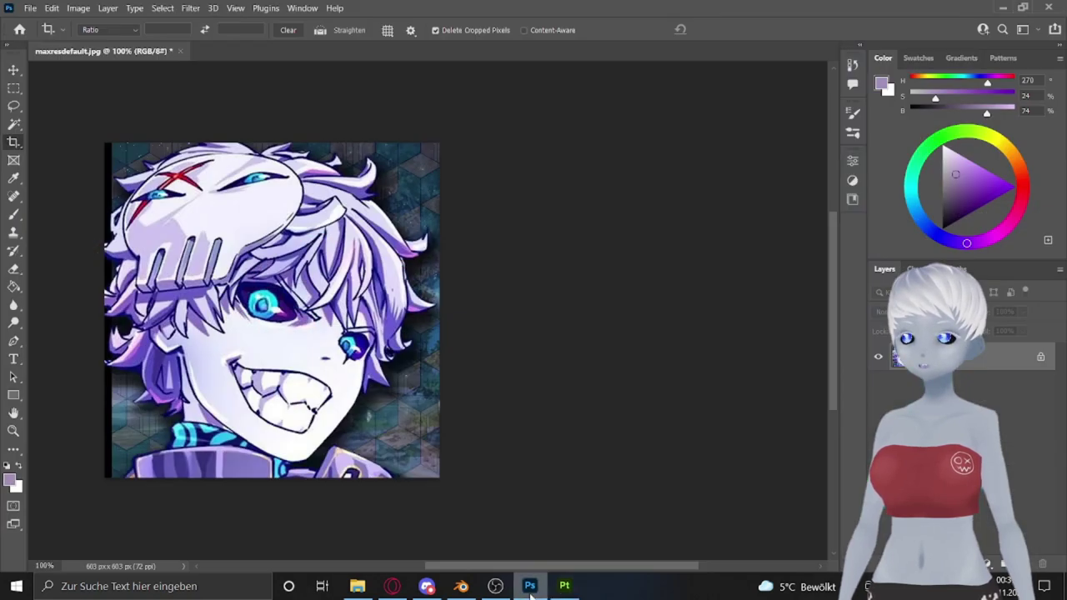
click(1011, 490)
click(821, 360)
click(1021, 164)
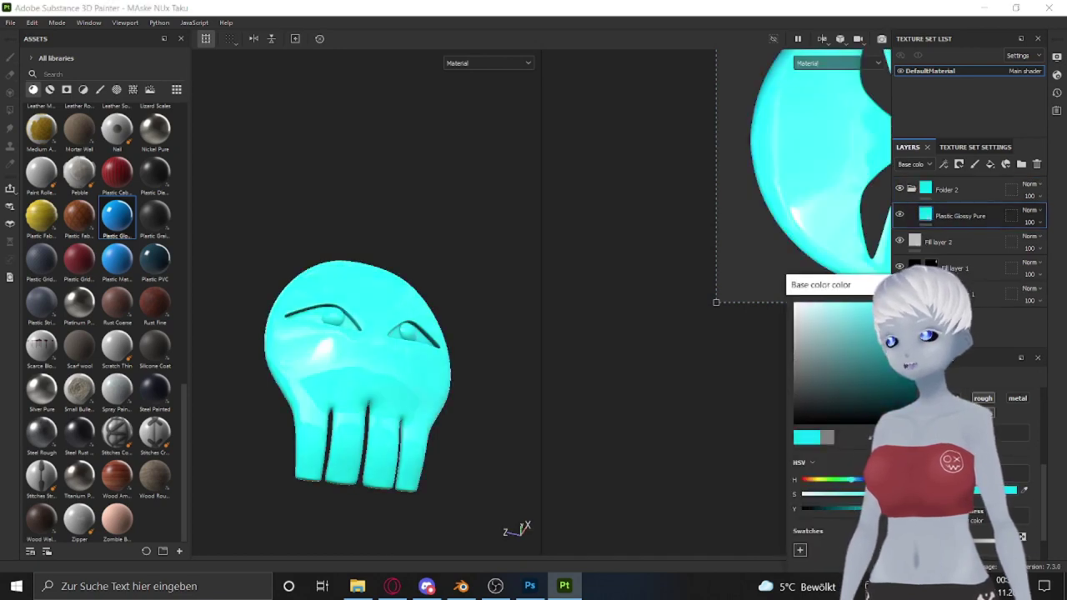
Step: Make the glossy layer's base colour bright cyan, black-mask Folder 2, and adjust its emissive colour
click(1006, 447)
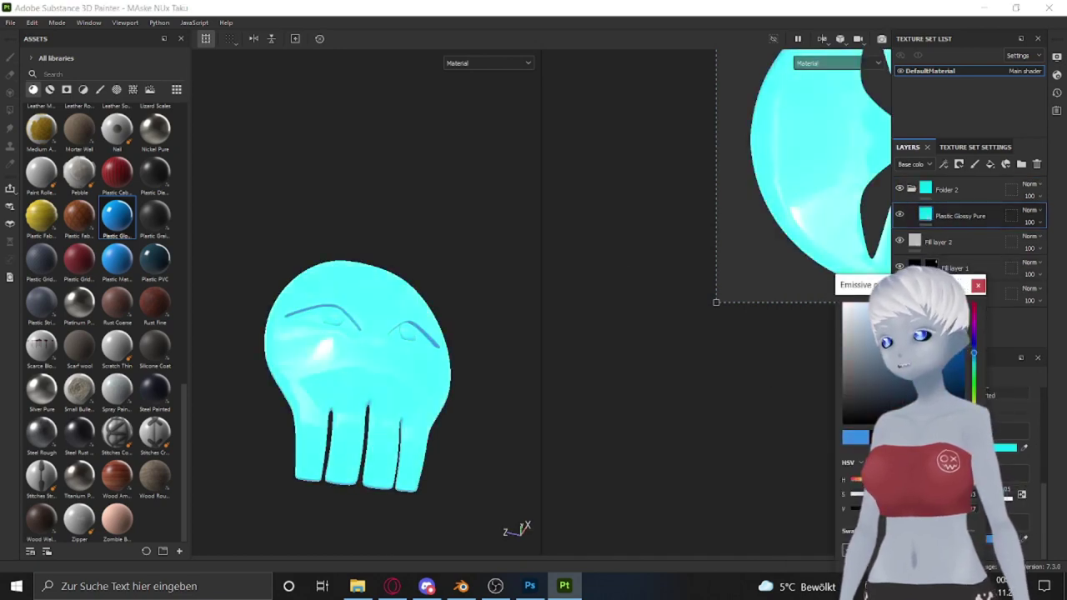
right_click(946, 189)
click(941, 27)
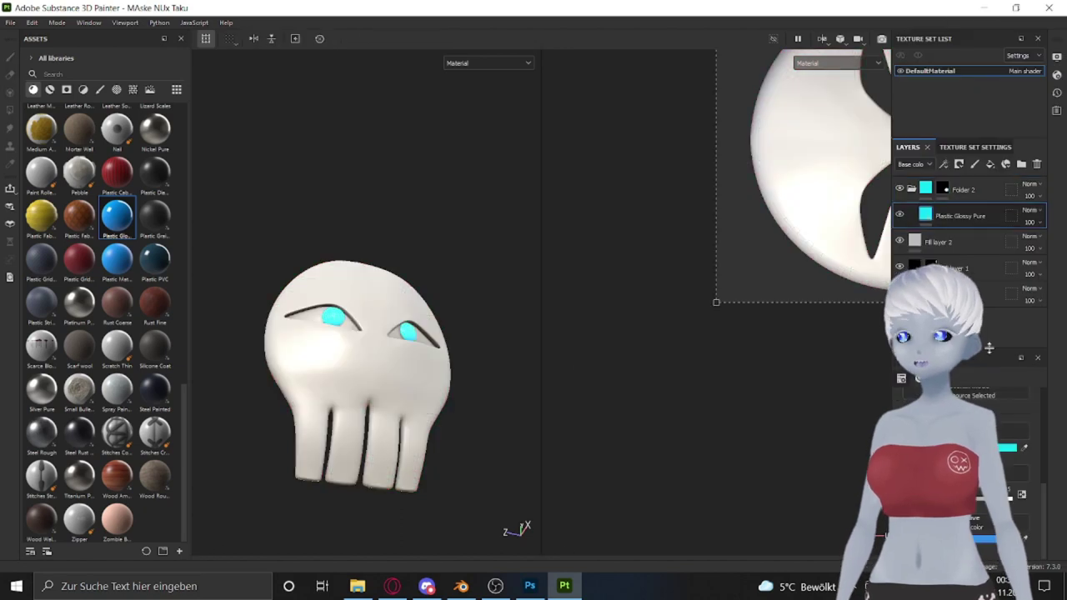
scroll(445, 295, up, 5)
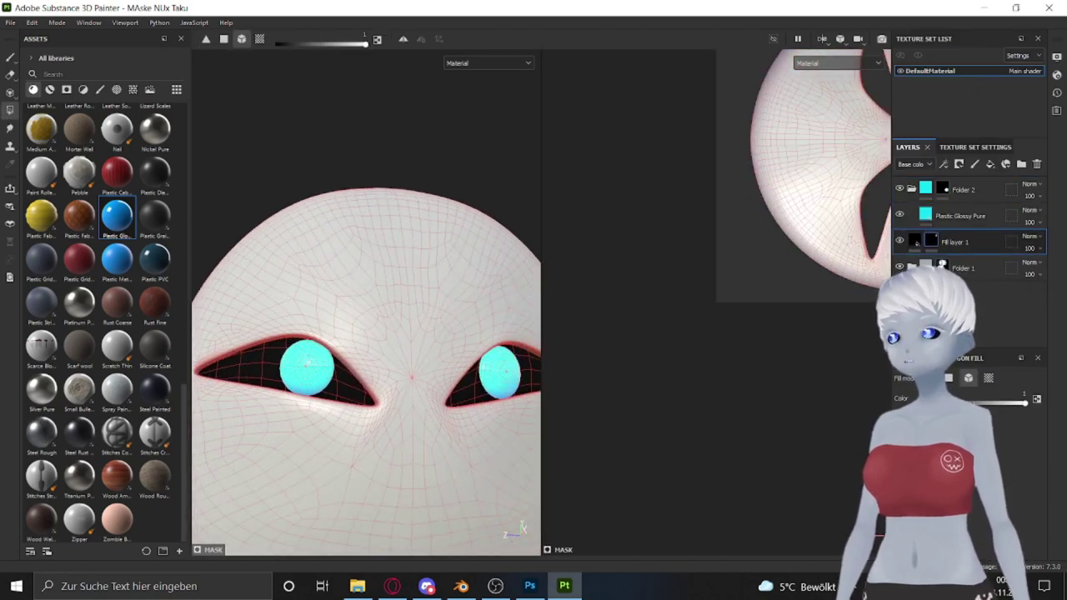
click(981, 541)
click(1029, 334)
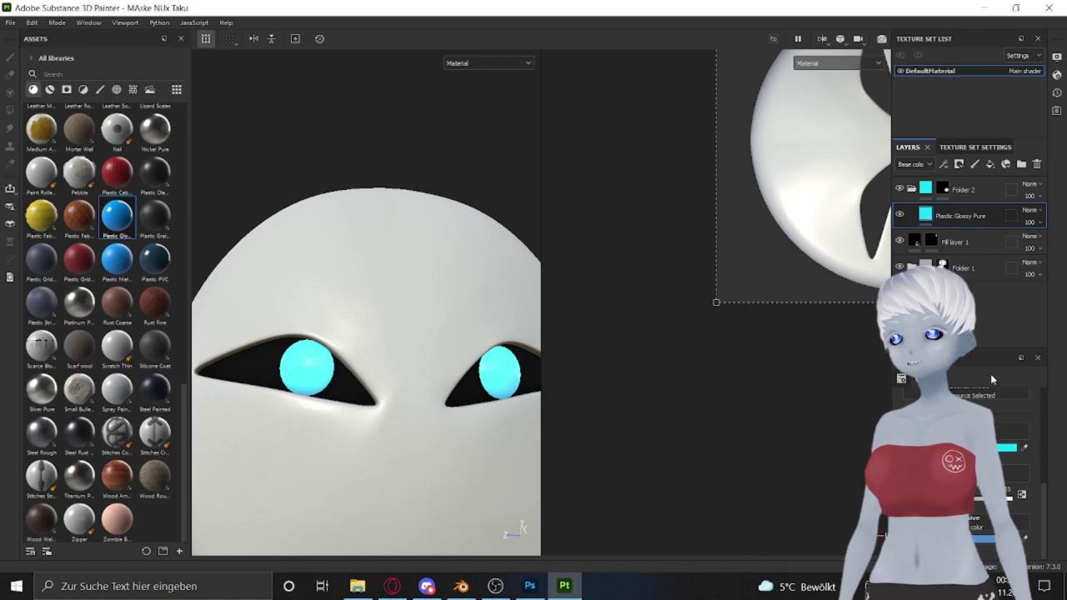
Step: Duplicate the Plastic Glossy Pure layer, darken the copy's emissive colour to teal, and add a black mask
click(974, 164)
key(ctrl+z)
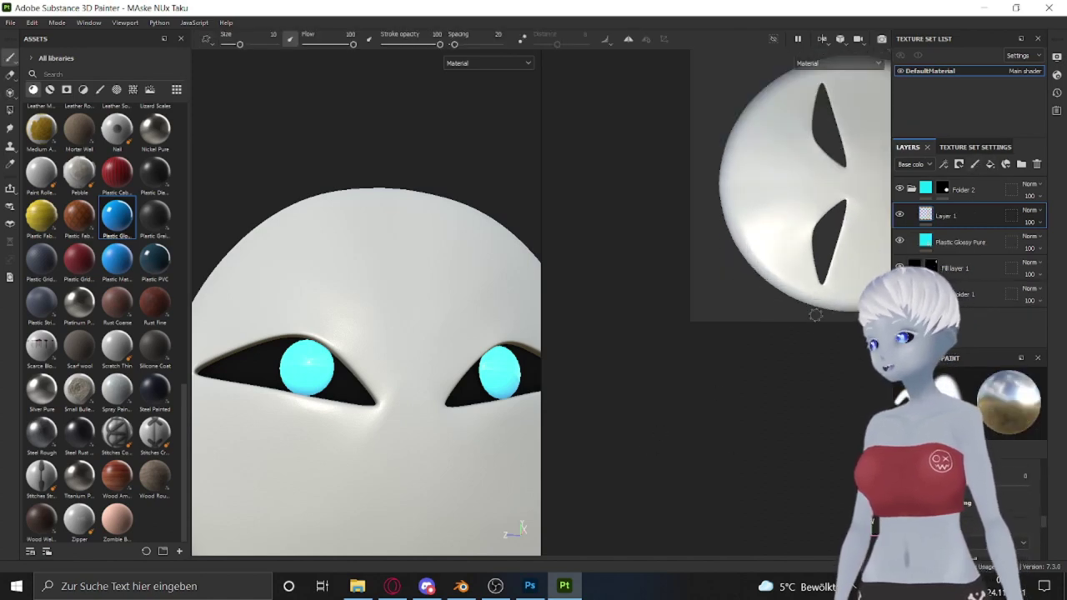
key(ctrl+d)
click(926, 241)
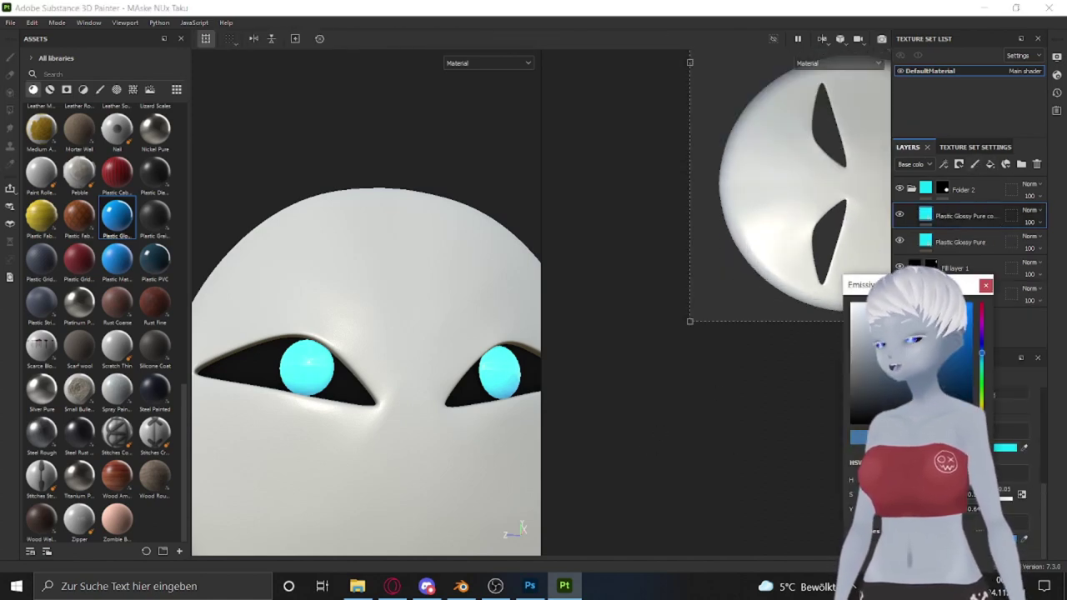
click(933, 350)
right_click(982, 219)
click(1012, 241)
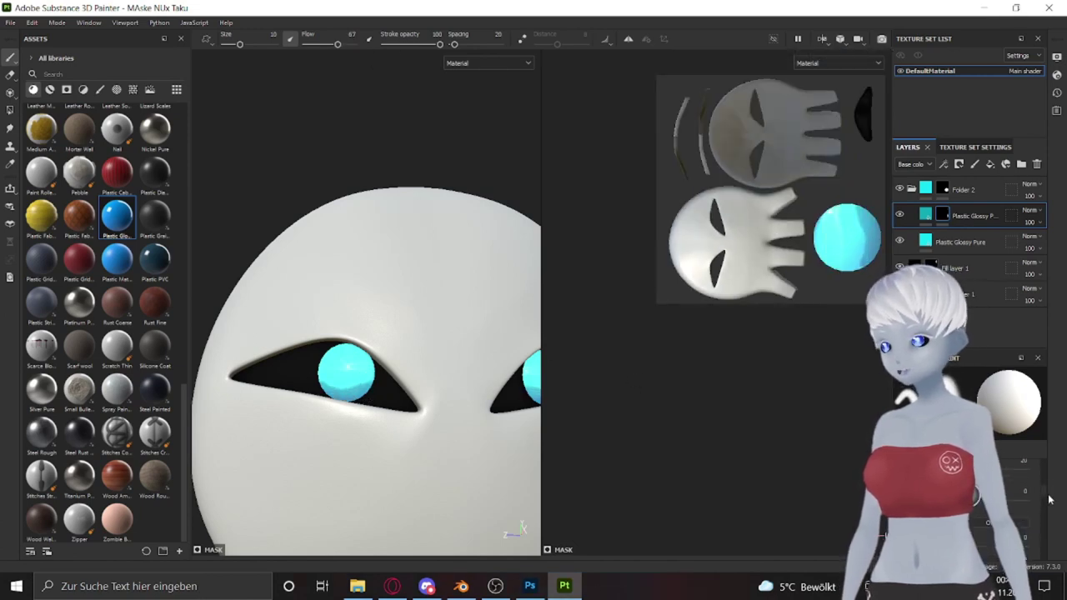
Step: Set the paint colour to black, black-mask the glossy layer, and use polygon fill on the eye
scroll(1038, 513, down, 2)
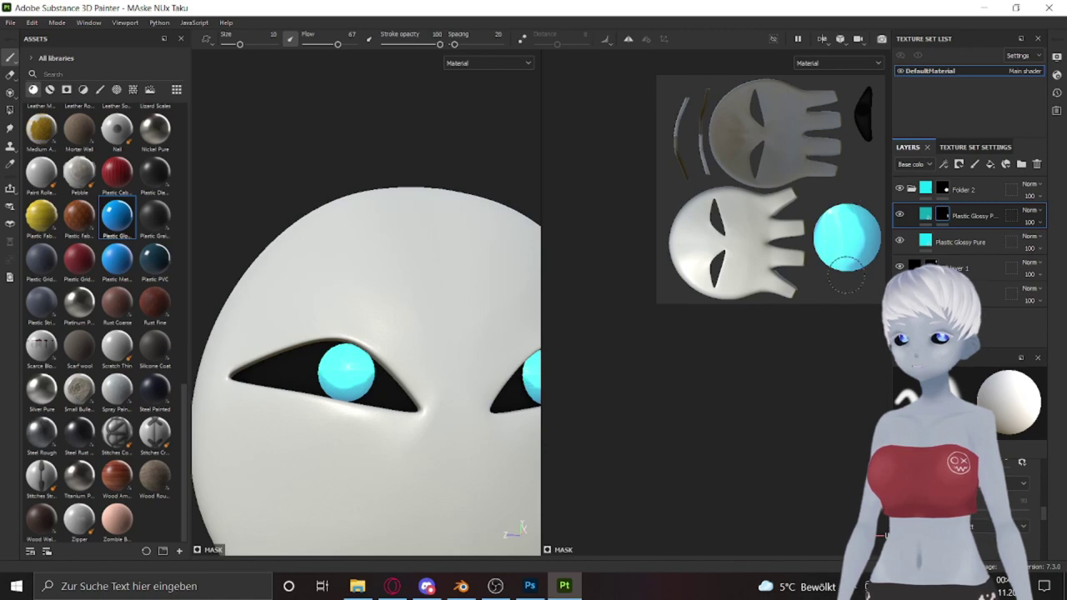
key(x)
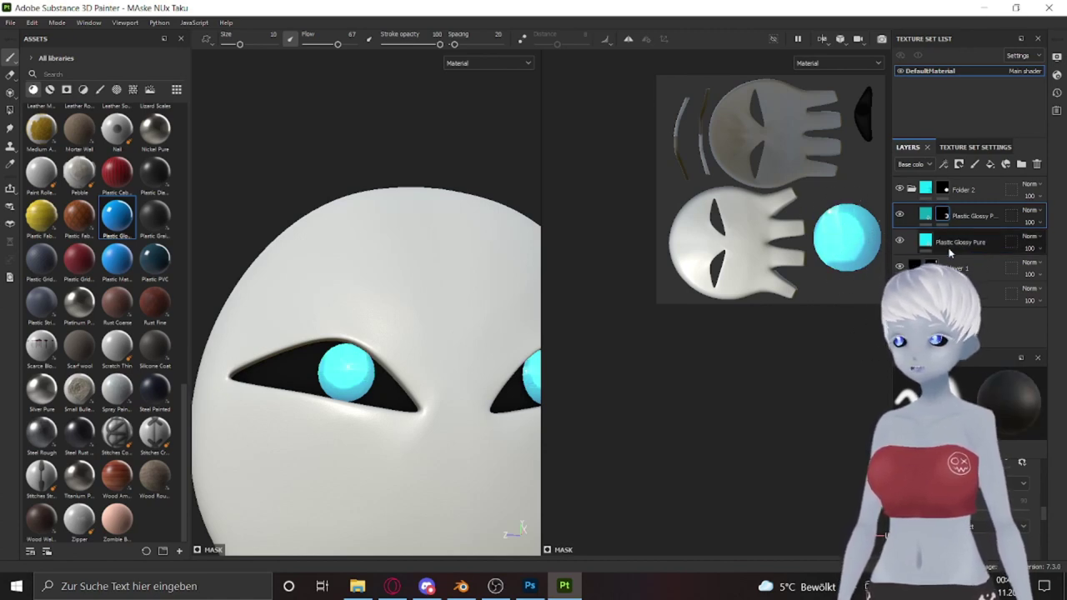
right_click(958, 215)
click(975, 391)
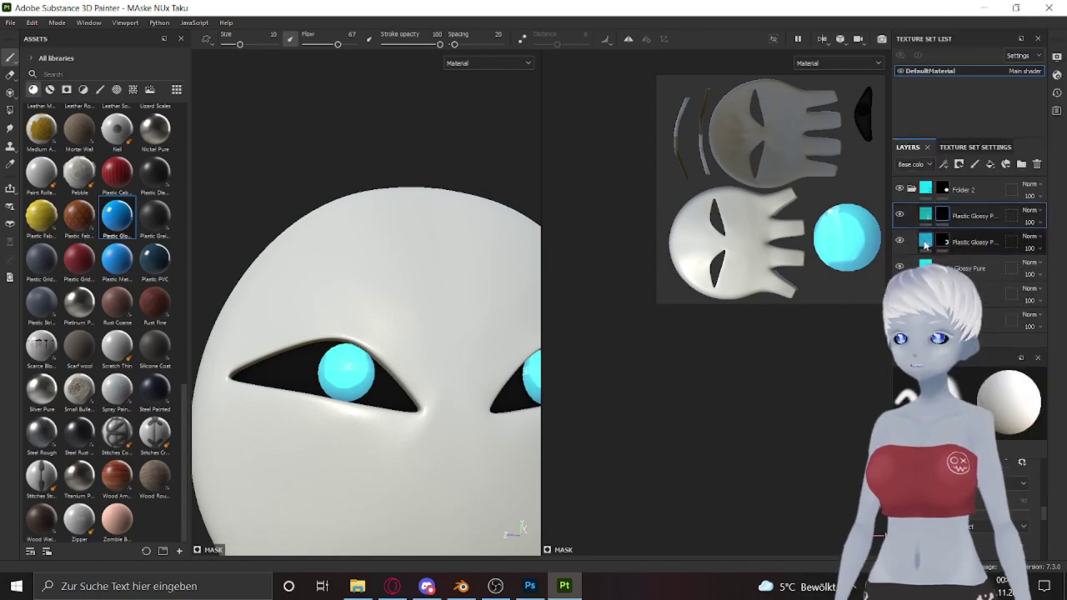
key(4)
click(1005, 447)
key(1)
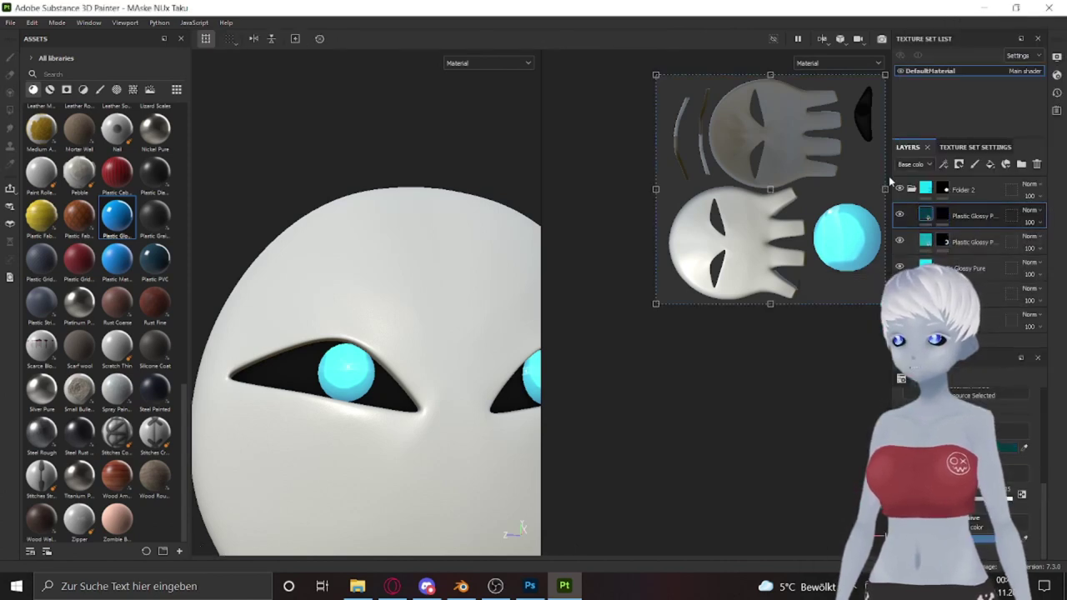
key(b)
key(m)
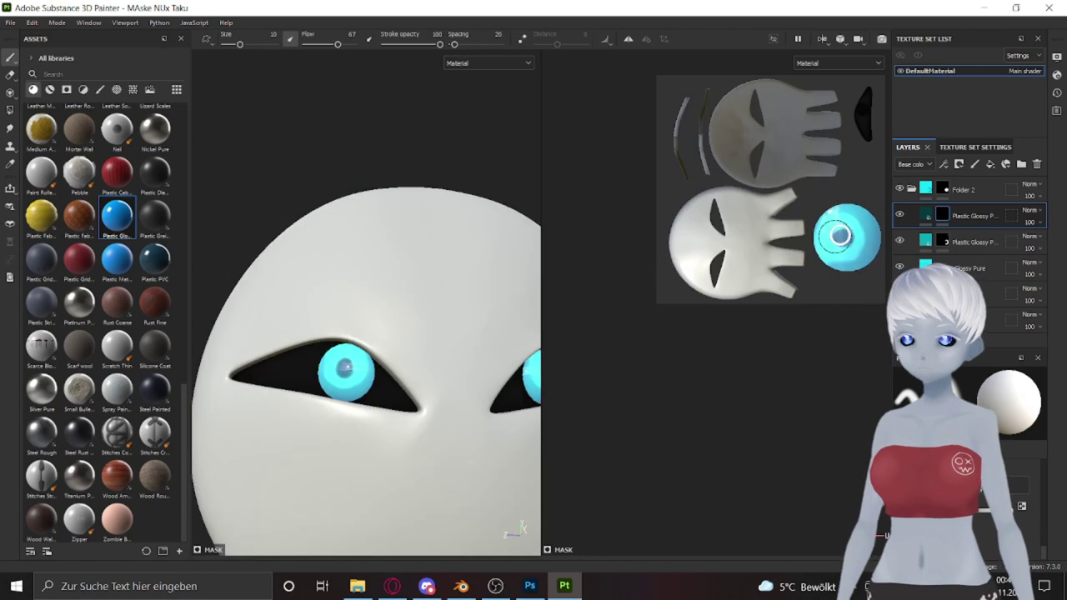
Step: Shrink the brush to 0.95, zoom the 2D view onto the eyeball, and paint the pupil
ctrl+right_drag(841, 235, 816, 235)
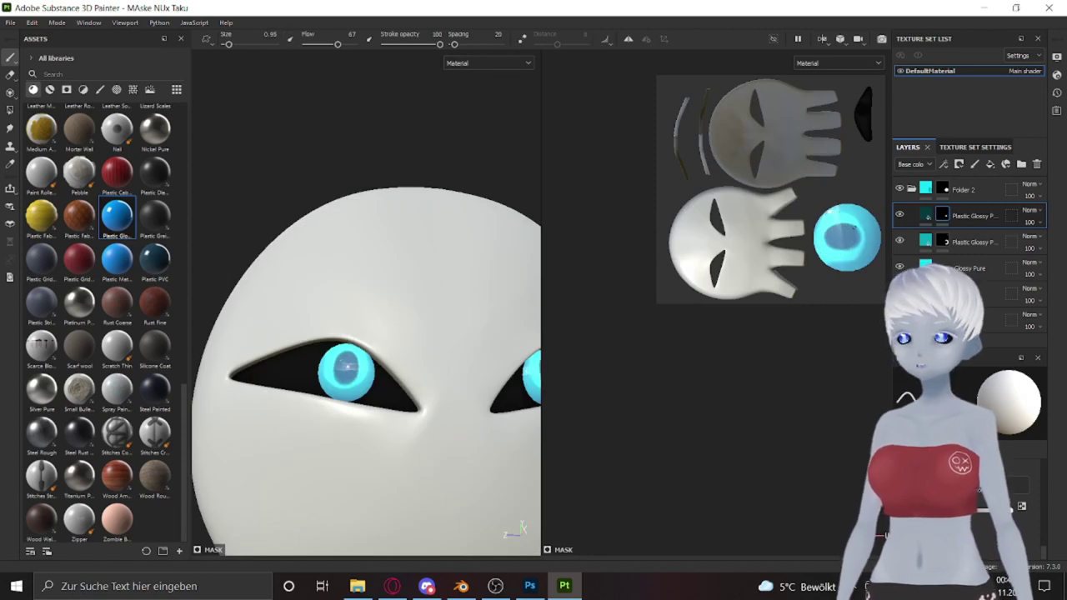
scroll(854, 232, up, 3)
middle_drag(854, 231, 749, 244)
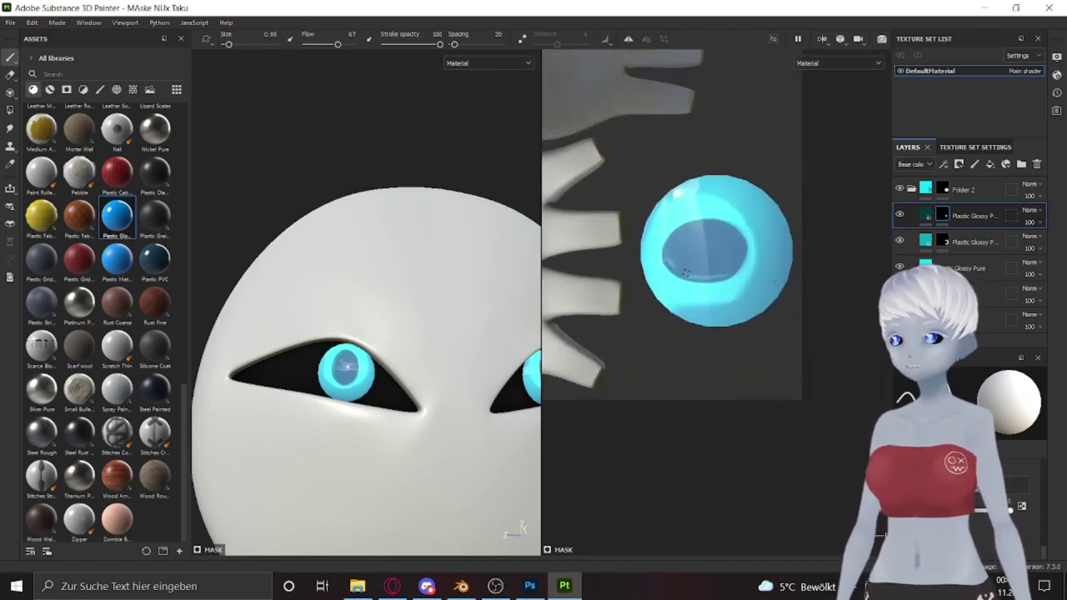
ctrl+alt+shift+click(673, 230)
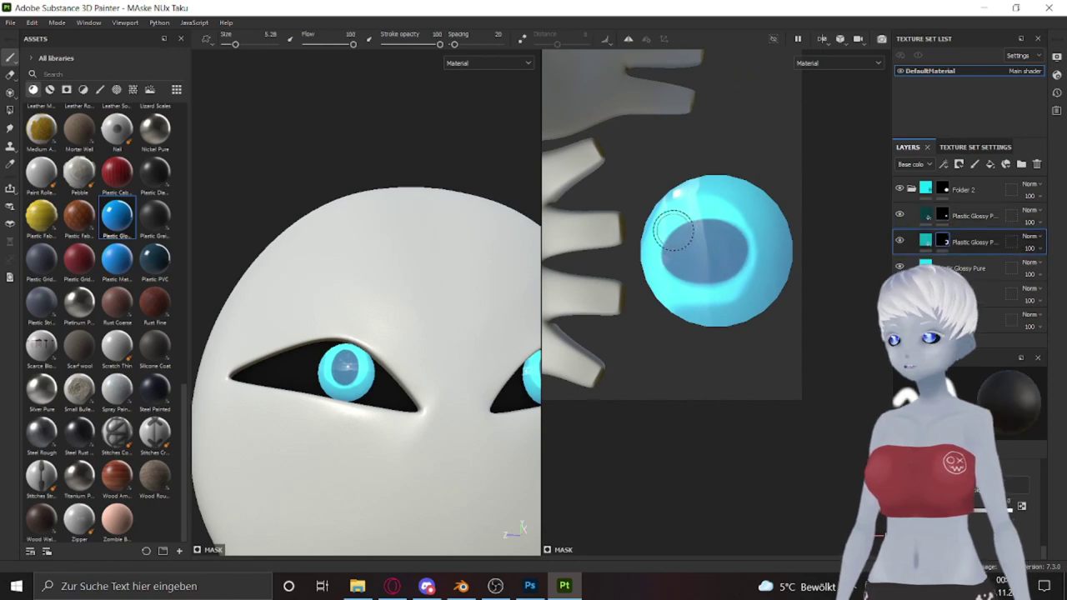
ctrl+alt+shift+click(751, 248)
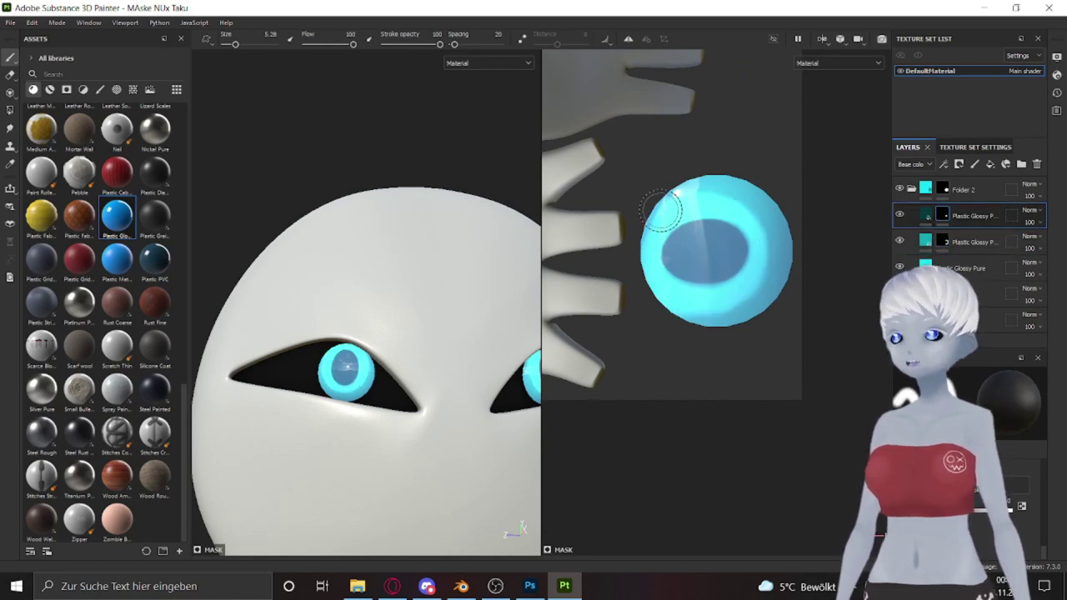
drag(666, 208, 708, 203)
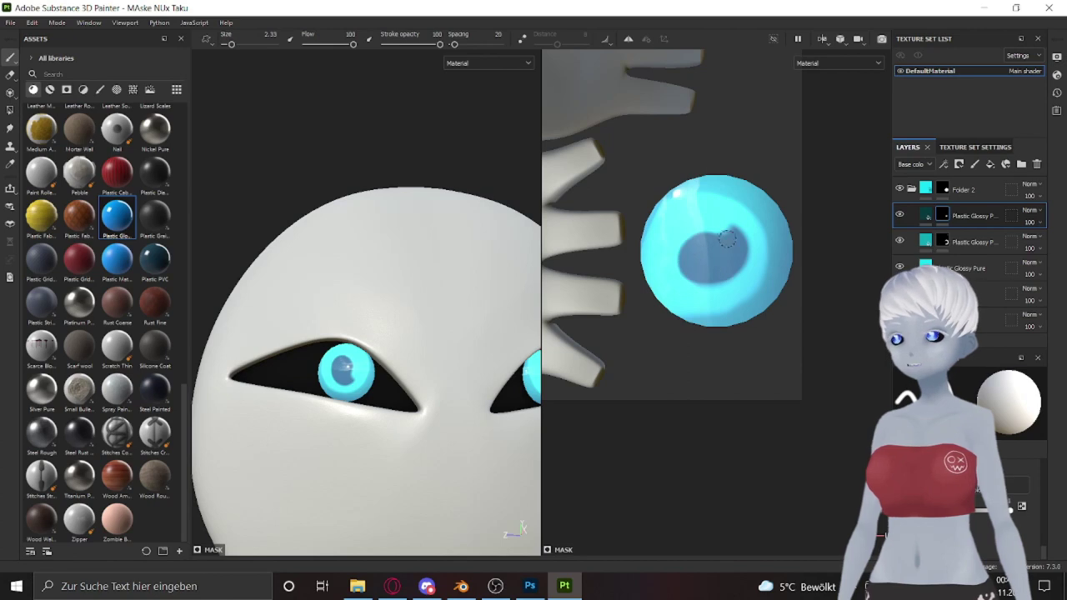
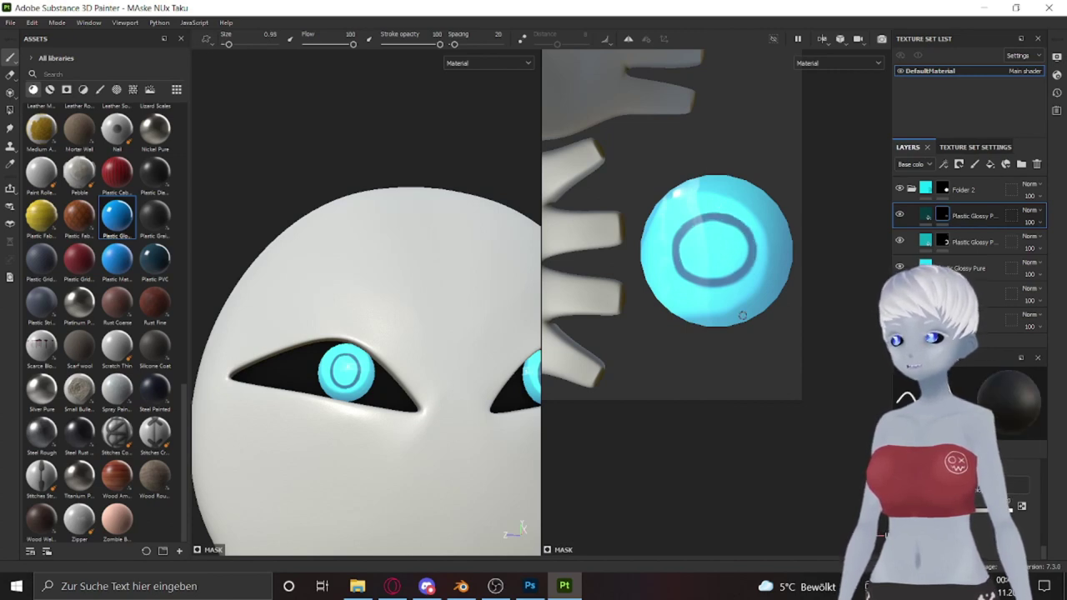
Step: Soften the dark ring on the cyan eye by painting its mask at brush flow 23
click(1000, 448)
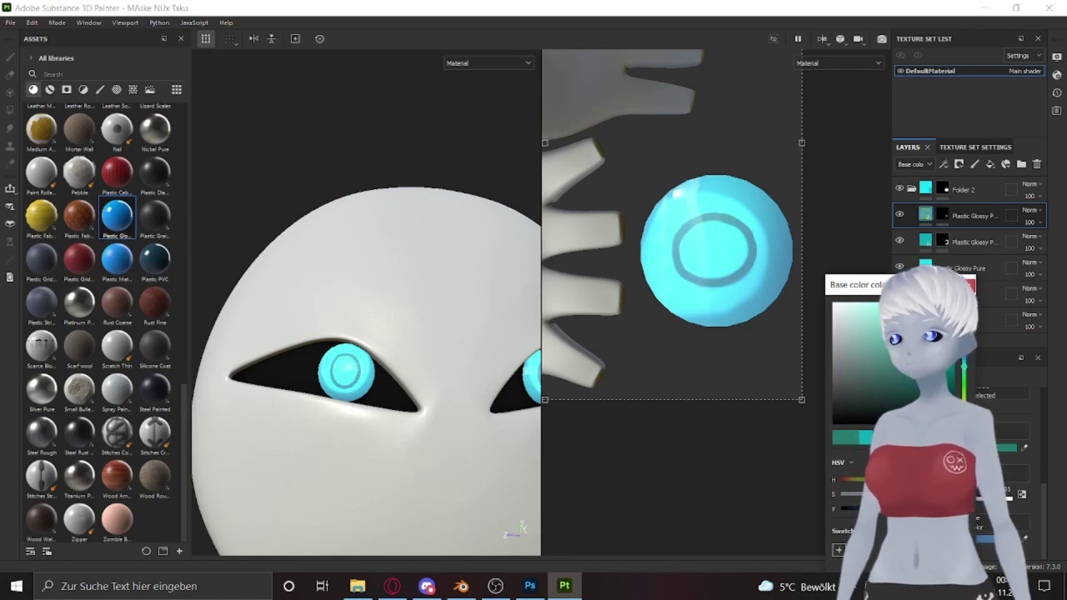
click(943, 215)
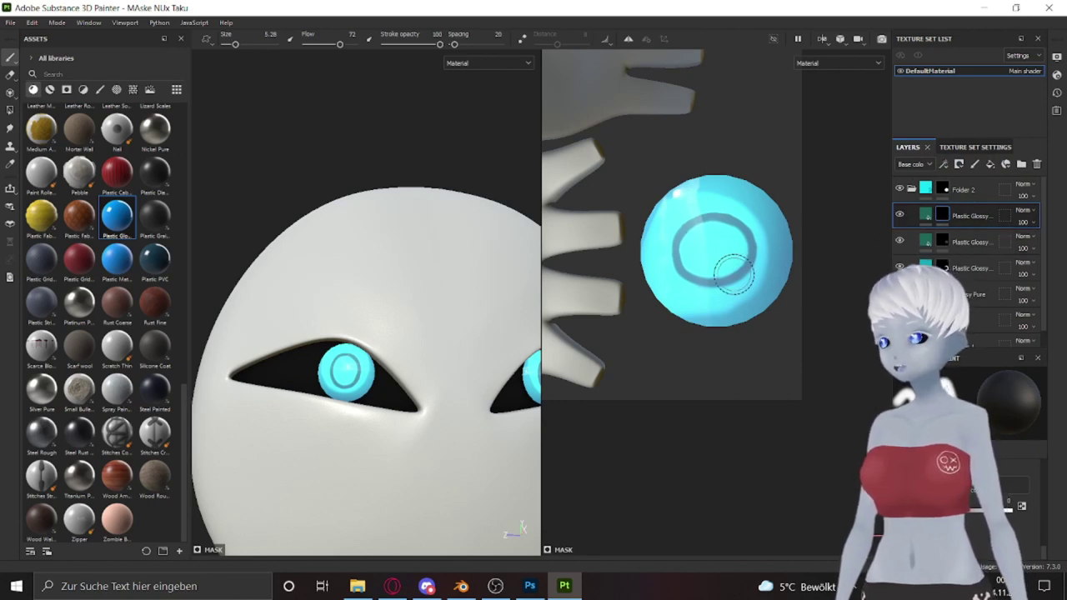
drag(339, 44, 316, 45)
drag(745, 243, 693, 241)
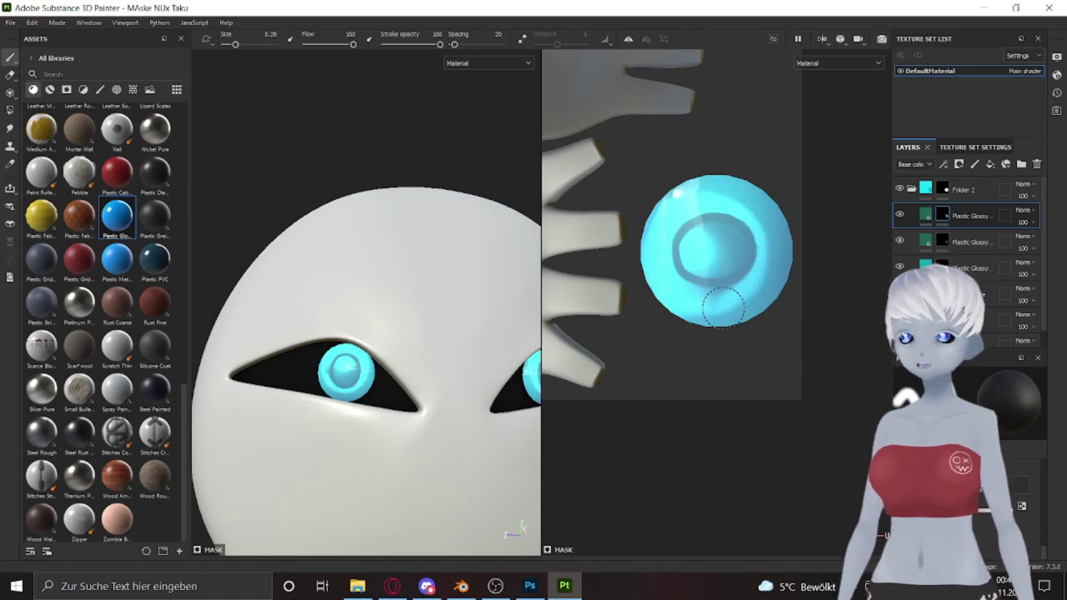
Step: Paint a white highlight onto the eye on another eye layer with brush size about 17
click(970, 267)
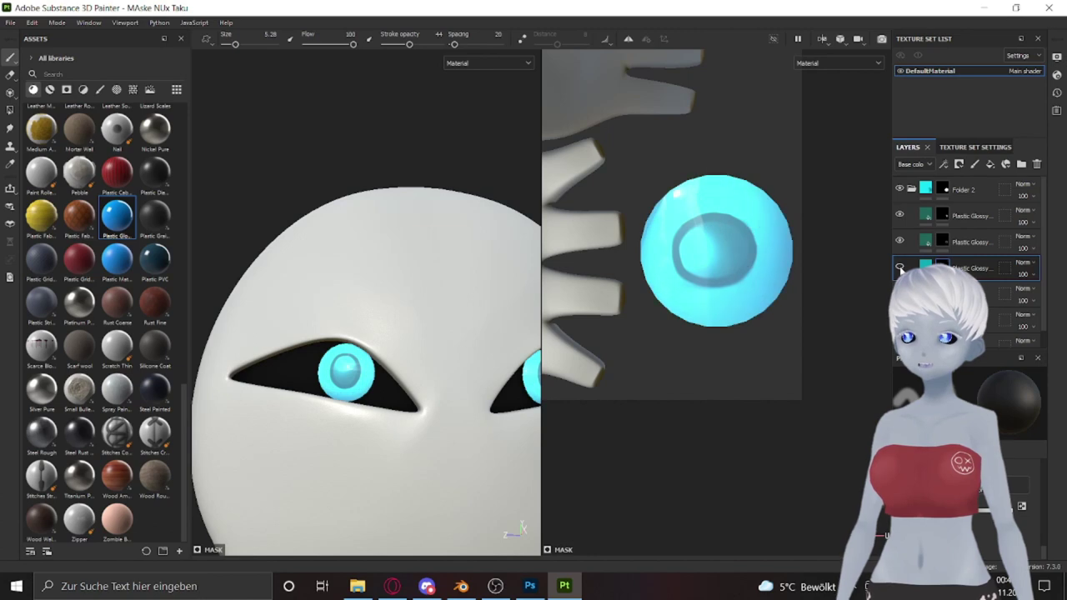
click(912, 216)
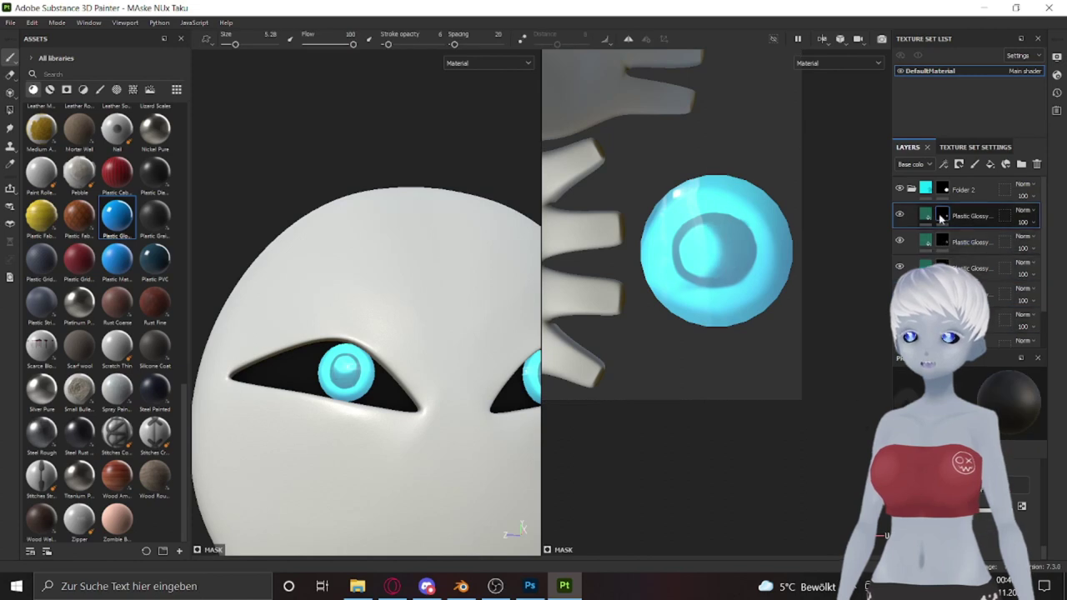
click(926, 215)
click(877, 285)
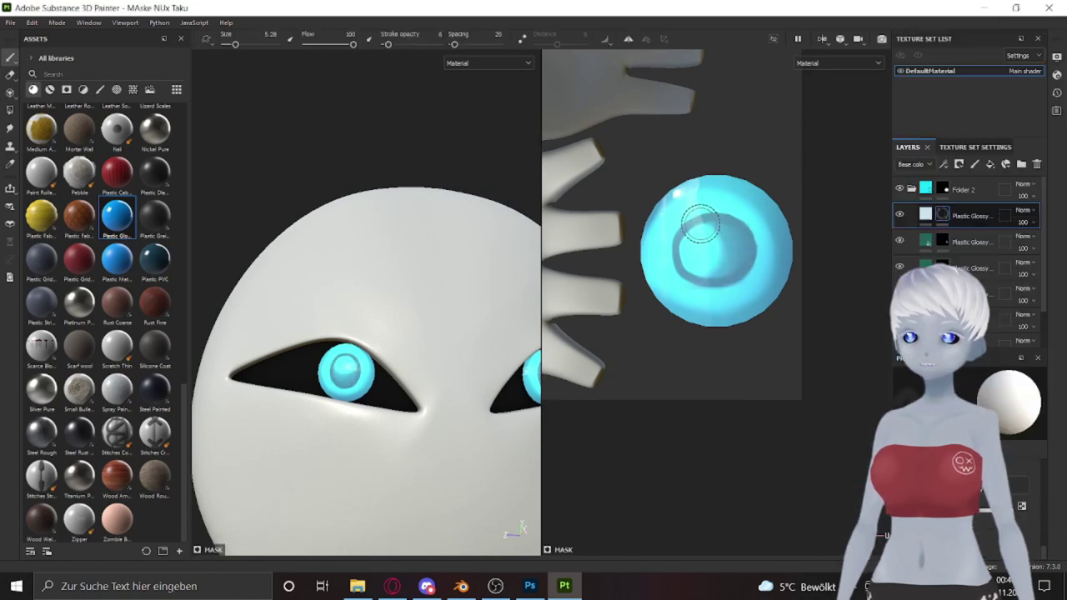
click(400, 44)
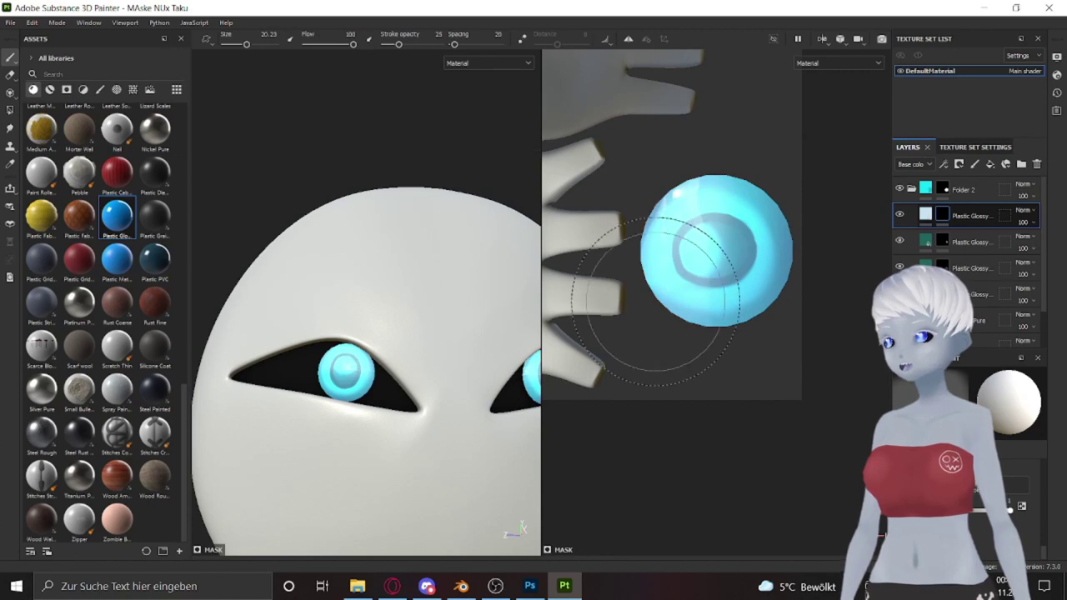
drag(245, 47, 250, 44)
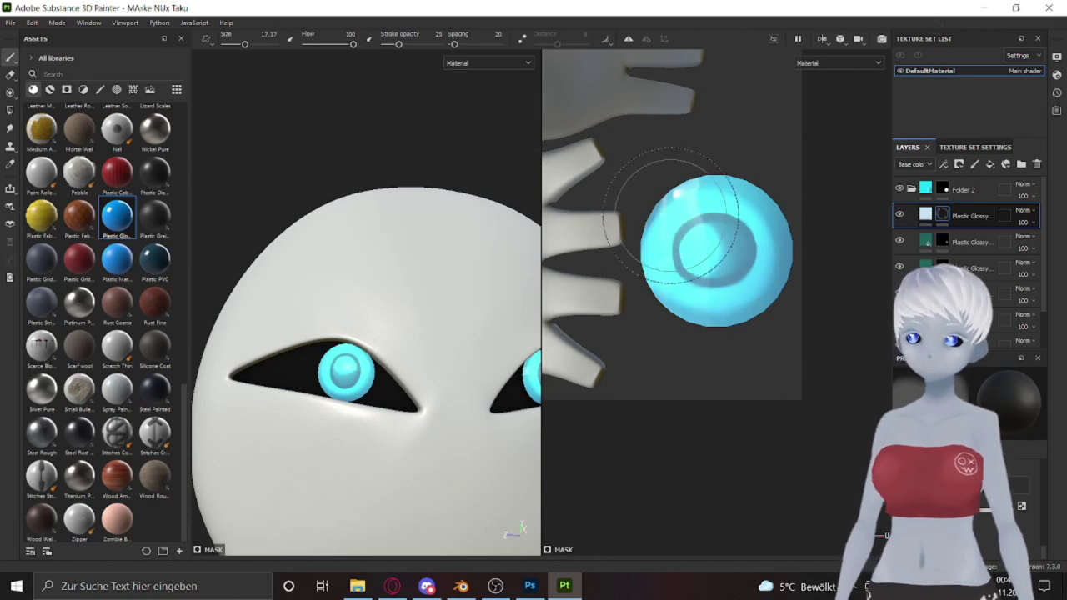
drag(658, 229, 649, 215)
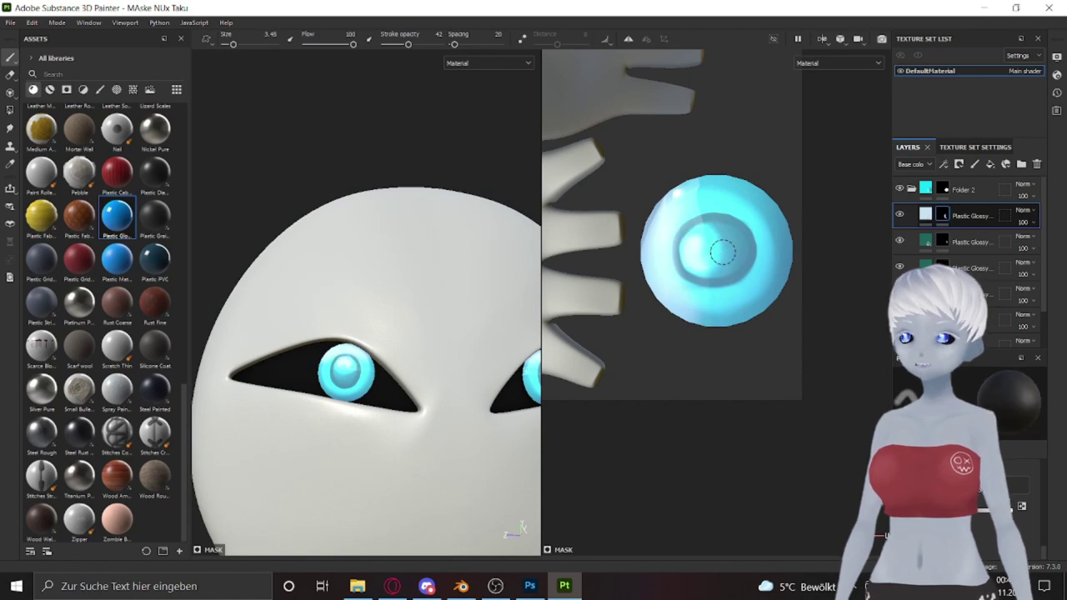
key(p)
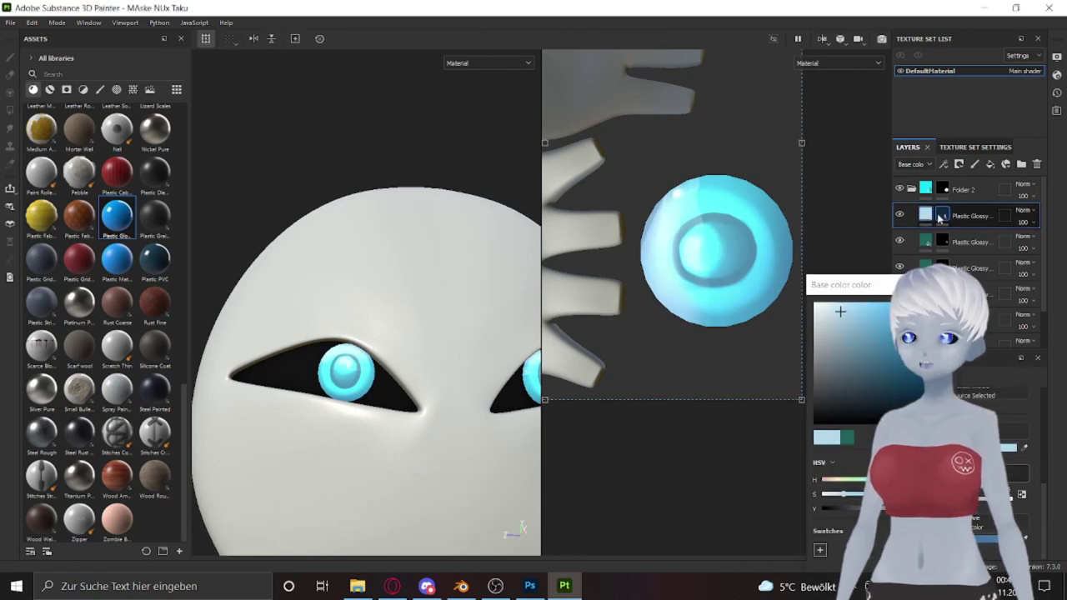
Step: Check both eyes from several angles and collapse the eye layers in the stack
click(941, 216)
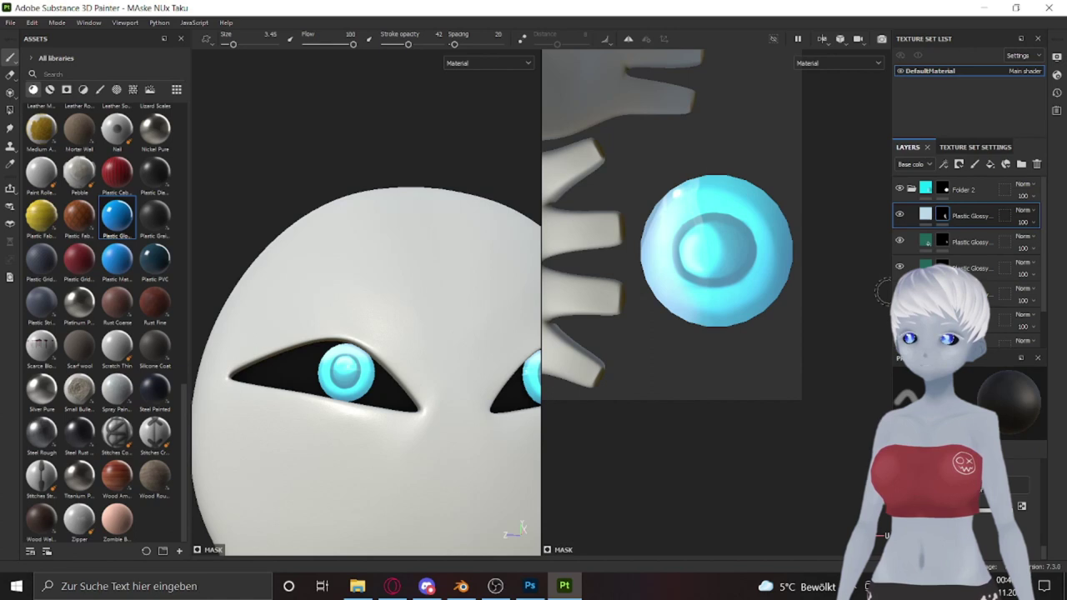
alt+drag(285, 319, 303, 337)
click(925, 241)
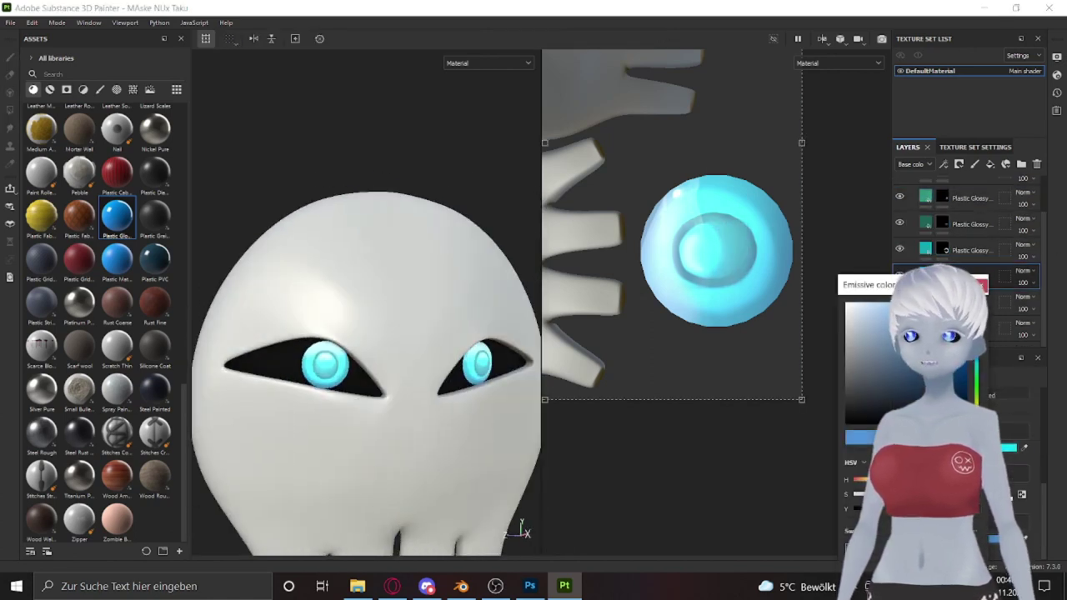
click(967, 250)
alt+drag(500, 467, 558, 493)
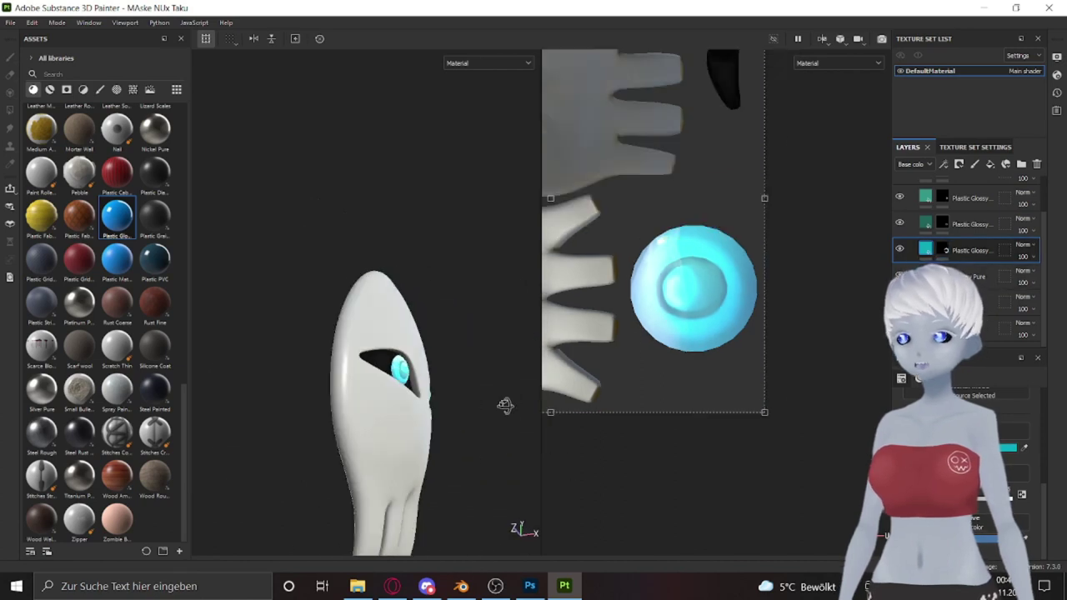
alt+drag(452, 369, 345, 423)
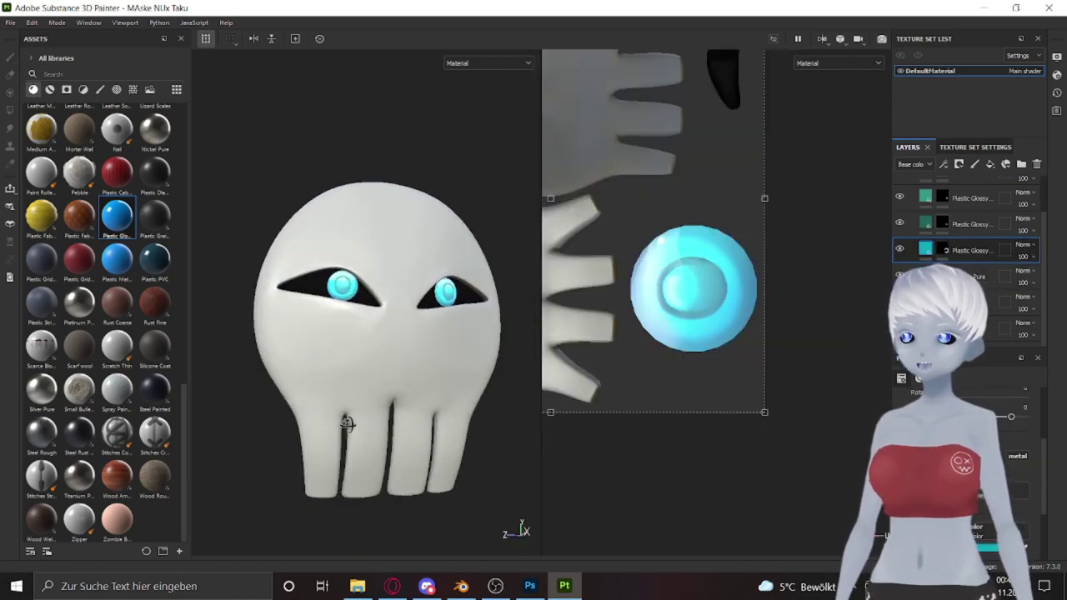
click(912, 190)
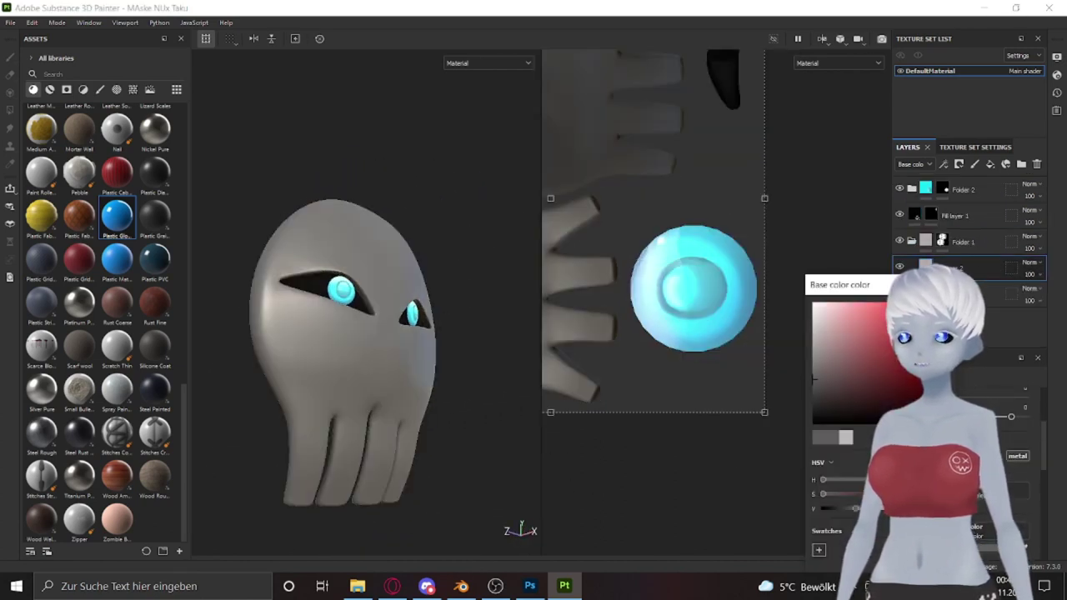
Step: Add a masked grunge fill layer, Fill layer 2, over the skull
right_click(951, 269)
click(963, 47)
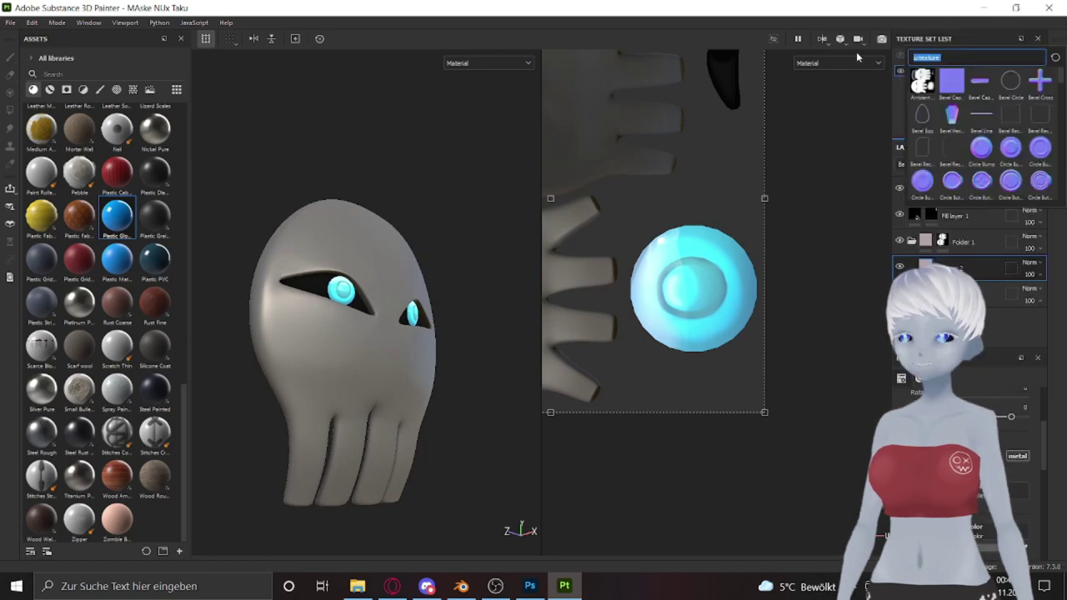
right_click(958, 267)
click(963, 40)
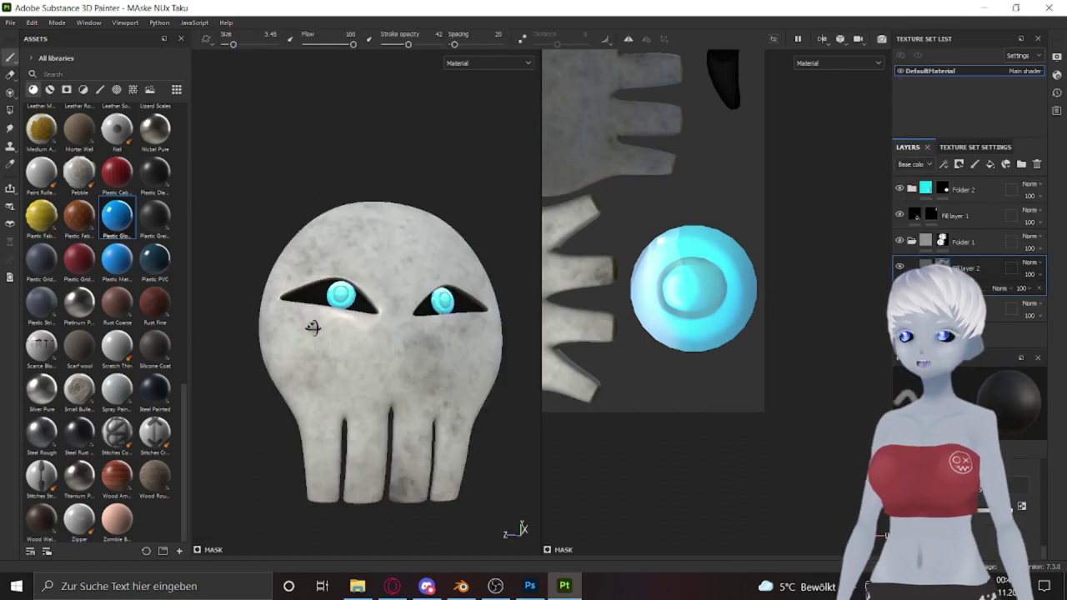
right_click(958, 266)
click(964, 40)
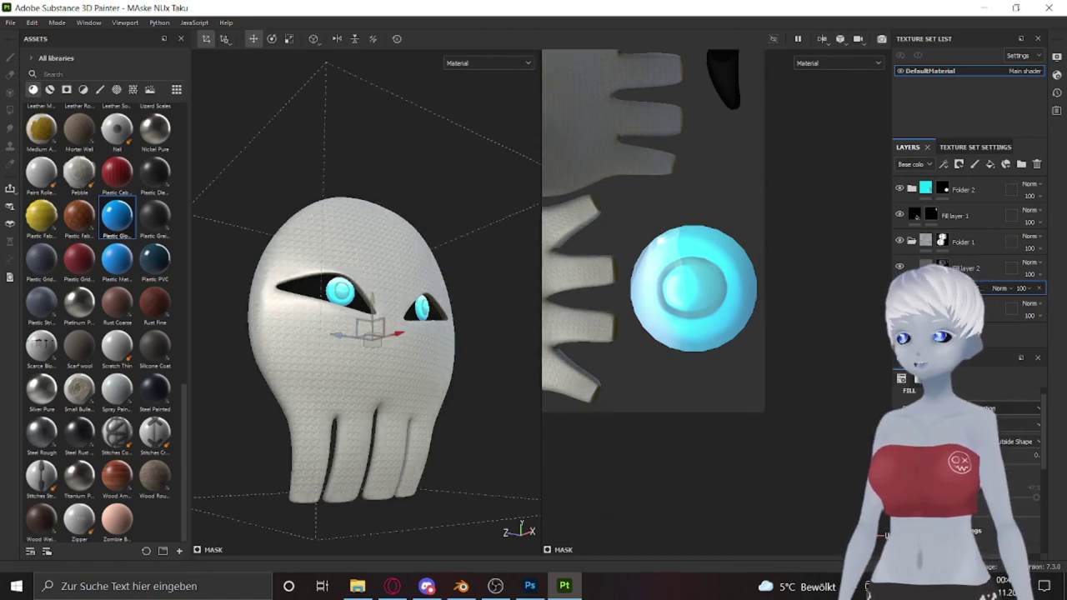
mouse_move(350, 350)
alt+mouse_down()
mouse_move(384, 342)
mouse_move(420, 302)
alt+mouse_up()
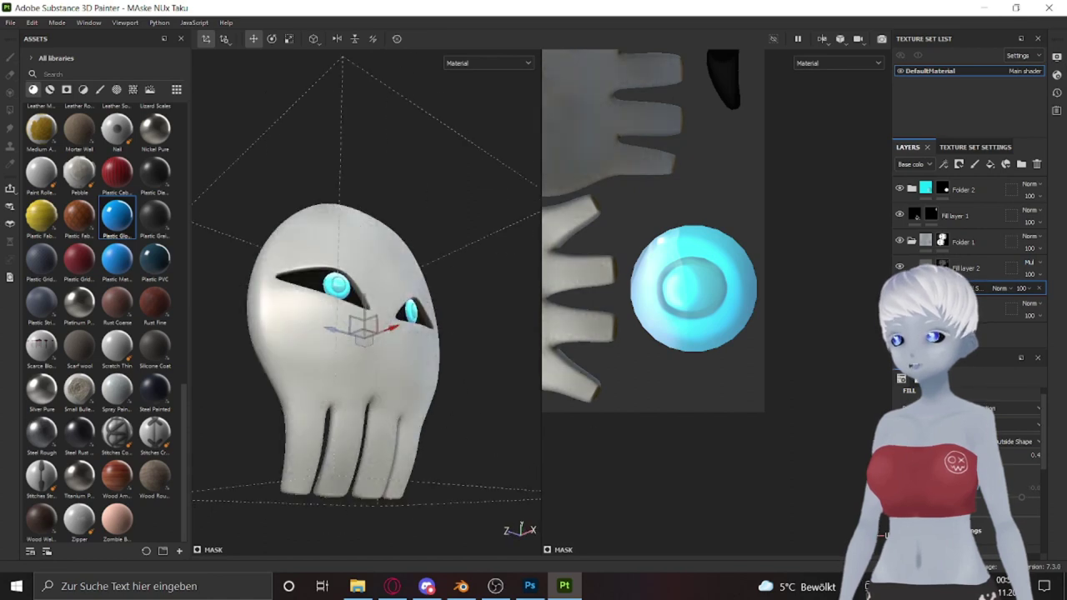
click(950, 268)
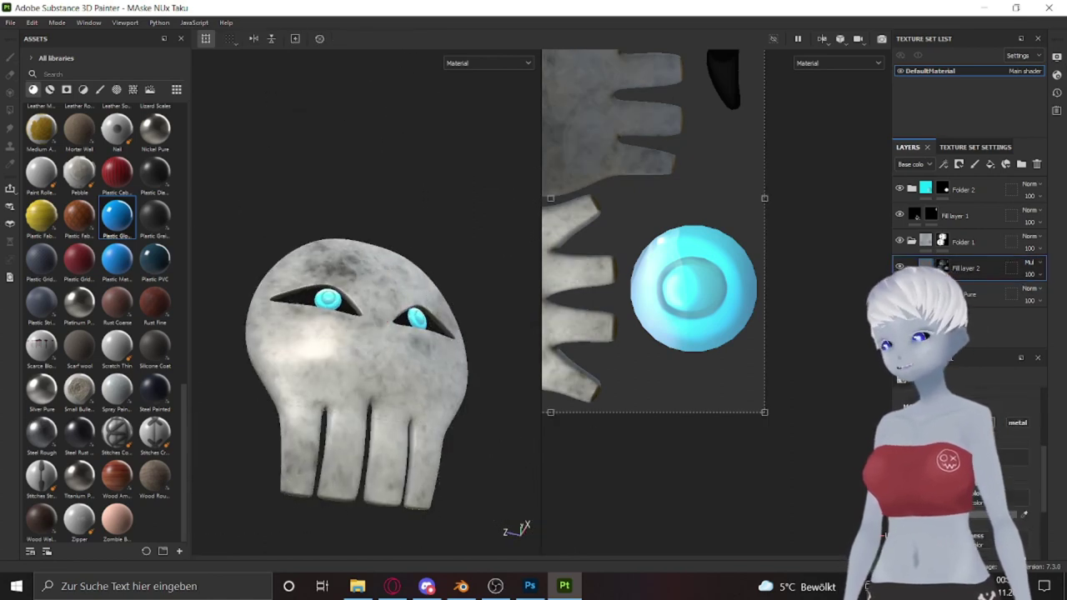
Step: Preview the roughness channel, then return to the full material view
click(487, 62)
click(466, 136)
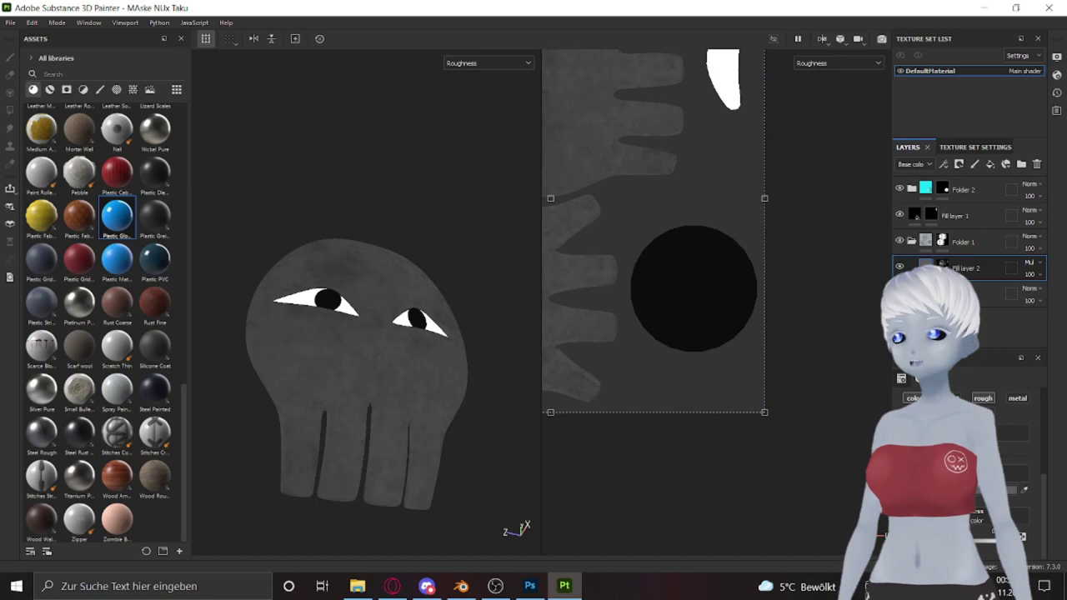
click(487, 63)
click(471, 73)
mouse_move(431, 250)
alt+mouse_down()
mouse_move(434, 369)
mouse_move(487, 296)
alt+mouse_up()
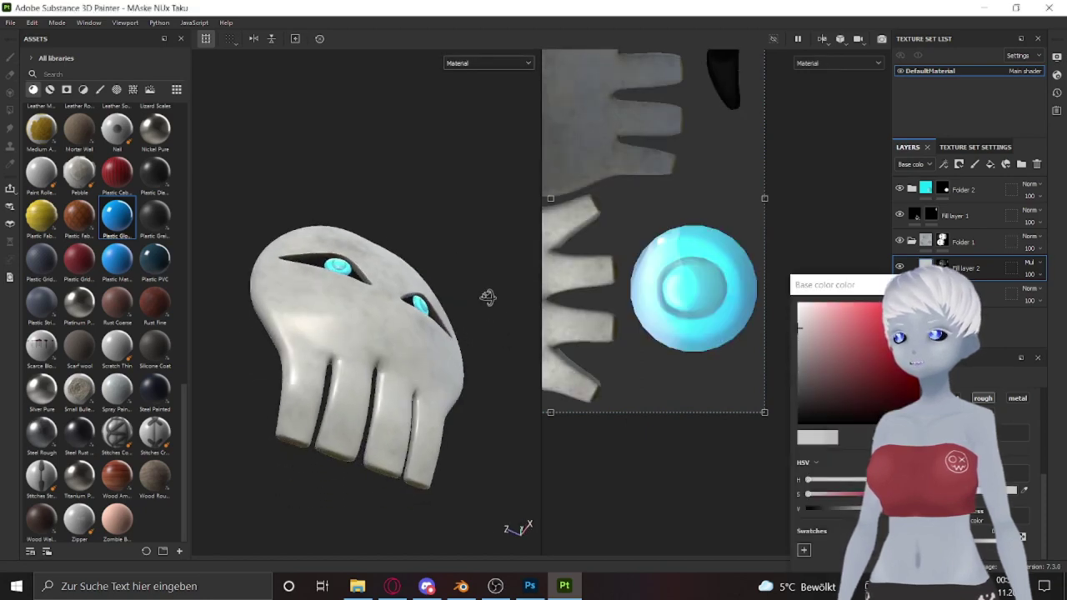
Step: Lighten Fill layer 2's base colour so the skull looks near-white
click(1000, 293)
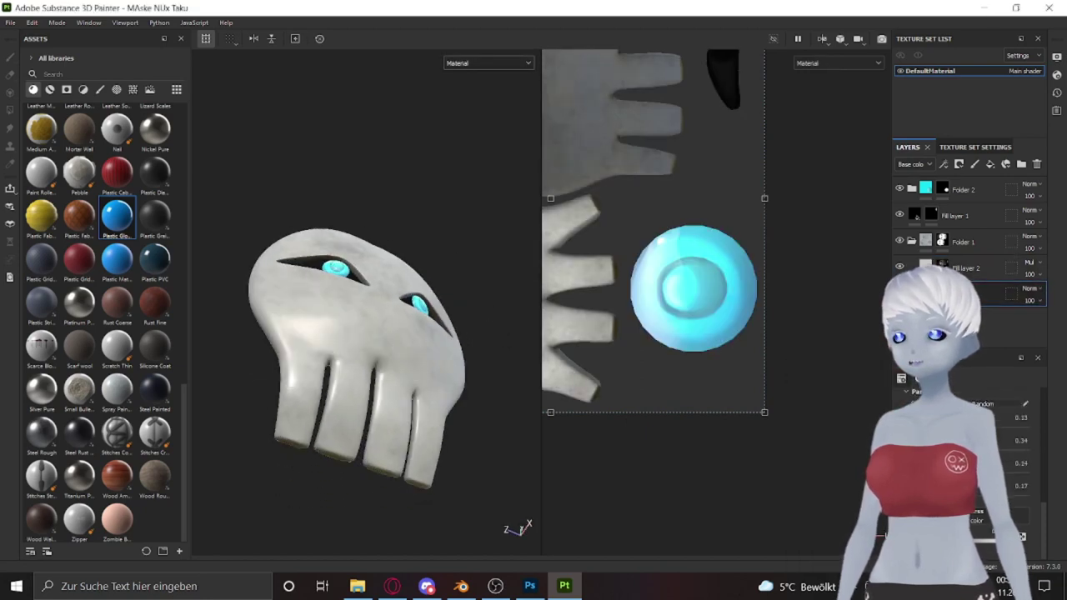
scroll(329, 319, up, 3)
scroll(328, 319, up, 3)
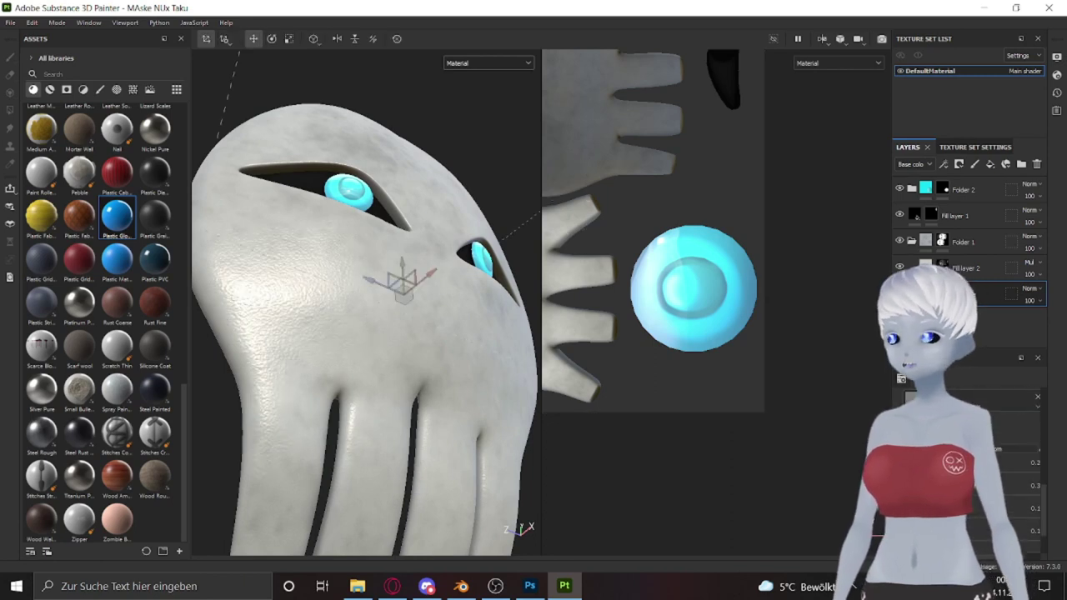
key(f)
key(f)
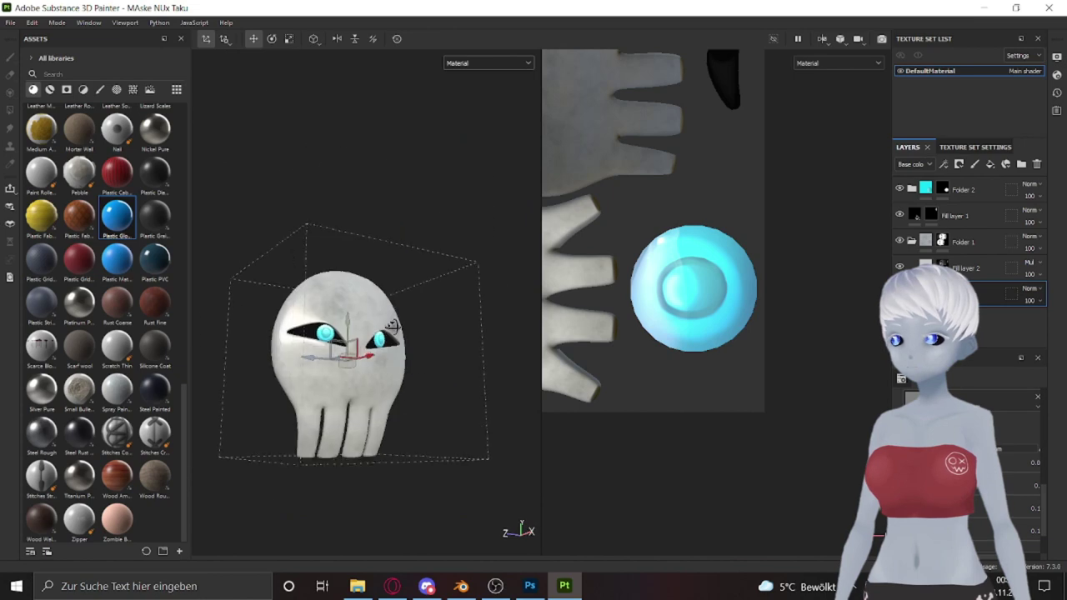
click(967, 268)
drag(800, 291, 764, 313)
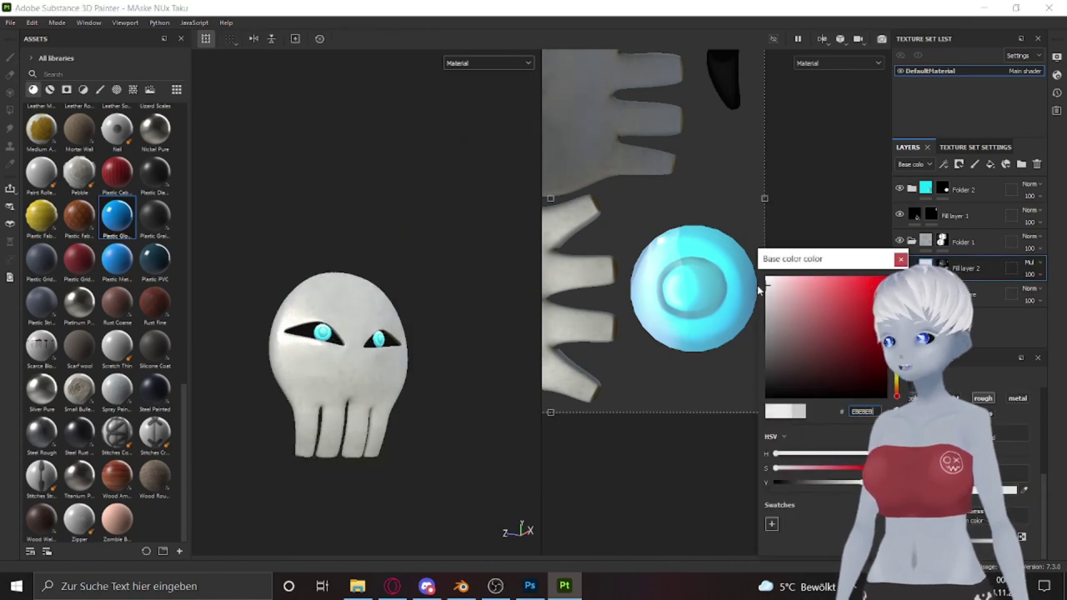
Step: Add Fill layer 3 and search the shelf's generators for ambient occlusion
key(f)
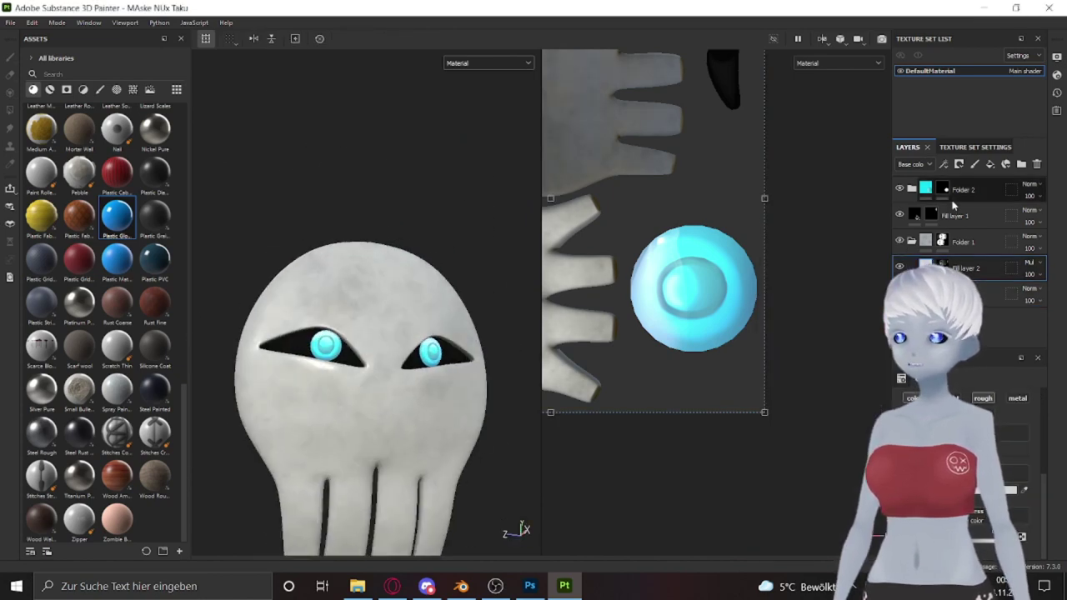
click(989, 164)
click(67, 89)
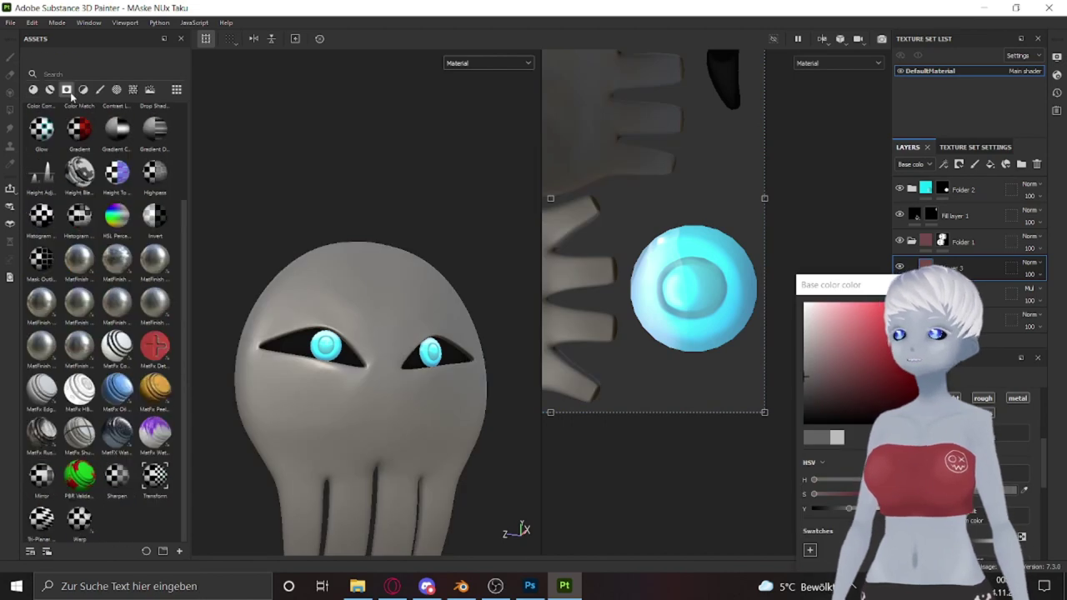
text(am)
click(118, 94)
click(133, 89)
text(b)
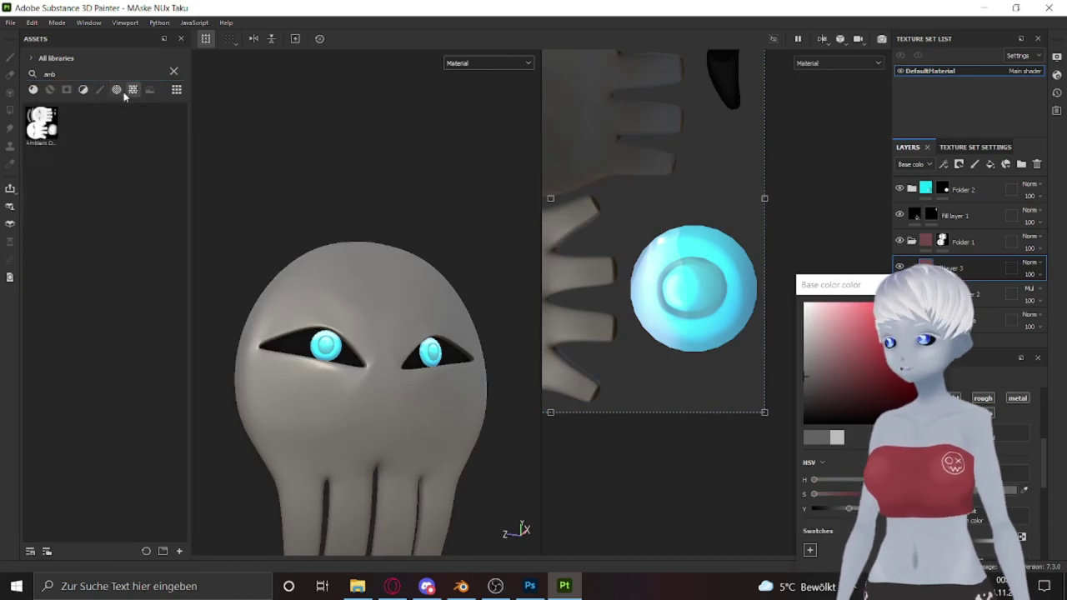
Step: Add a mask with an ambient-occlusion effect to Fill layer 3
right_click(958, 267)
click(955, 41)
click(955, 42)
click(917, 267)
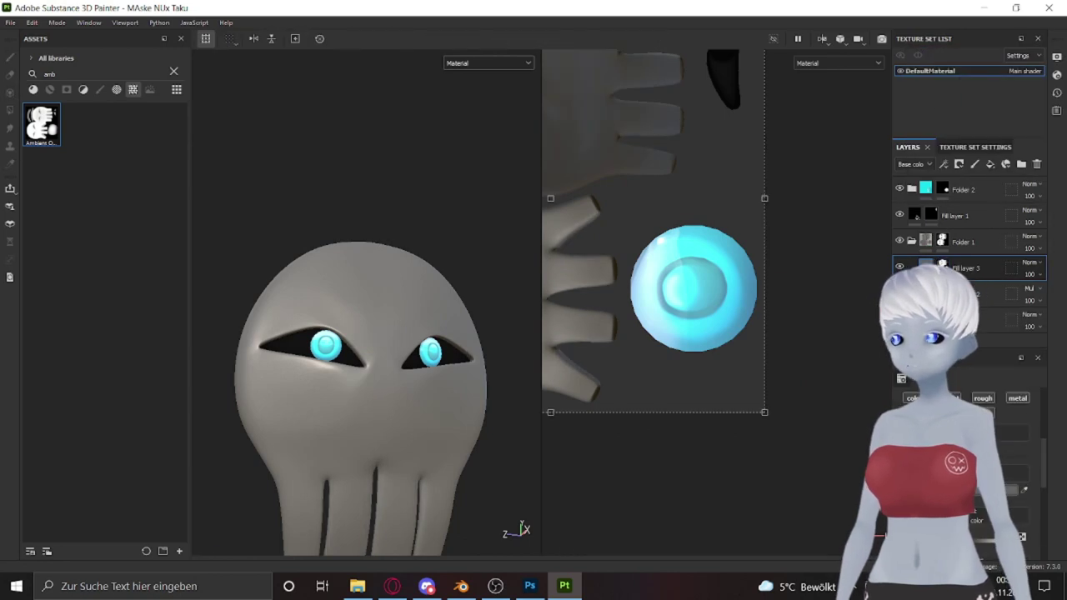
mouse_move(386, 389)
alt+mouse_down()
mouse_move(448, 333)
mouse_move(749, 220)
alt+mouse_up()
right_click(958, 267)
click(966, 84)
right_click(958, 268)
click(980, 265)
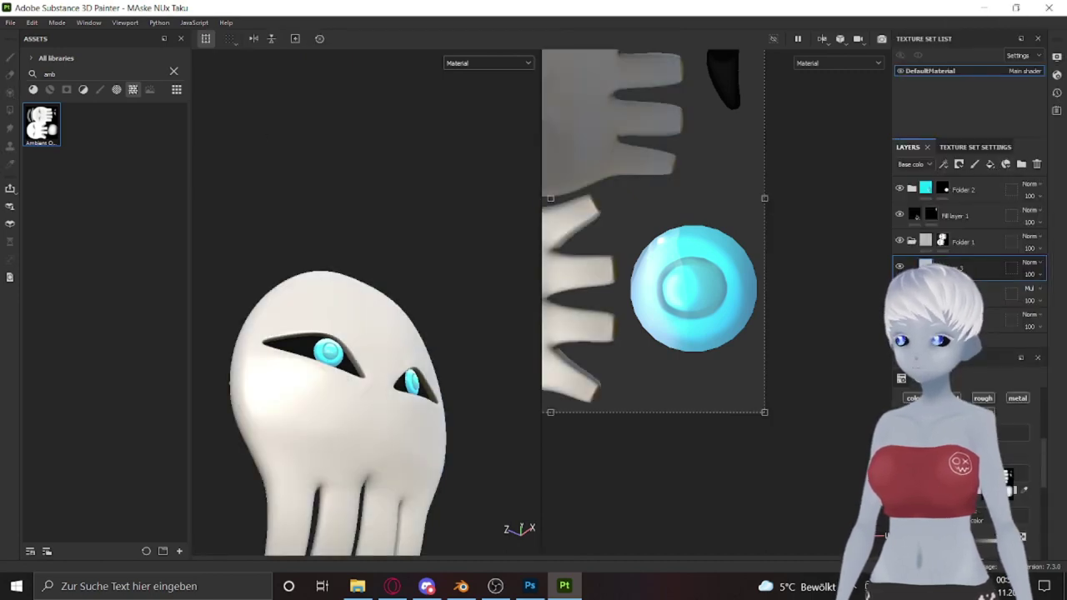
Step: Set Fill layer 3's blend mode to Multiply to darken the crevices between the teeth
click(1022, 261)
click(1005, 49)
alt+drag(433, 274, 364, 374)
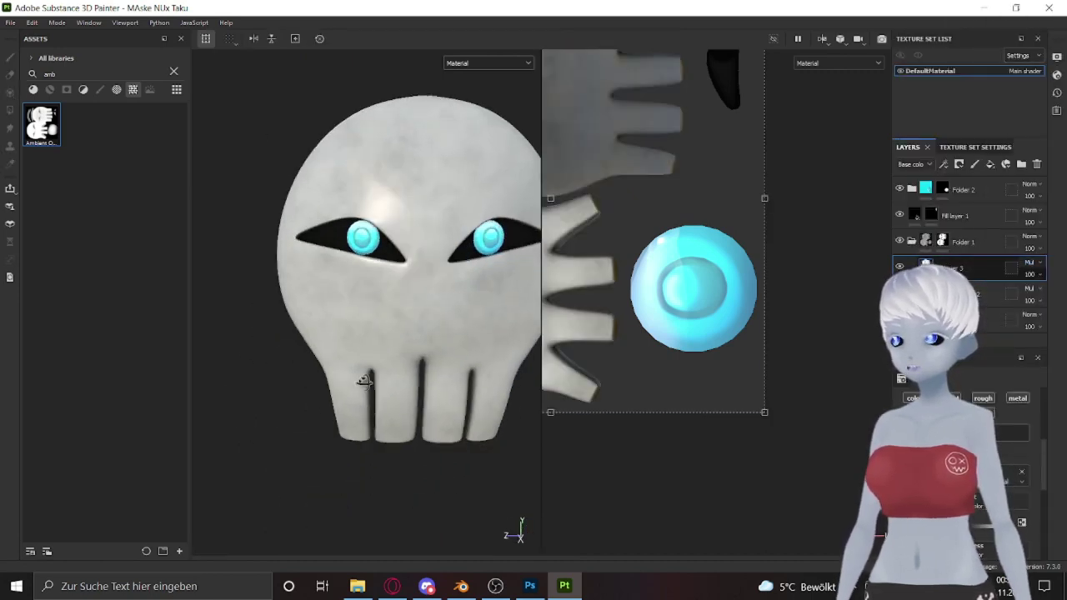
mouse_move(533, 309)
alt+mouse_down()
mouse_move(465, 285)
mouse_move(429, 305)
alt+mouse_up()
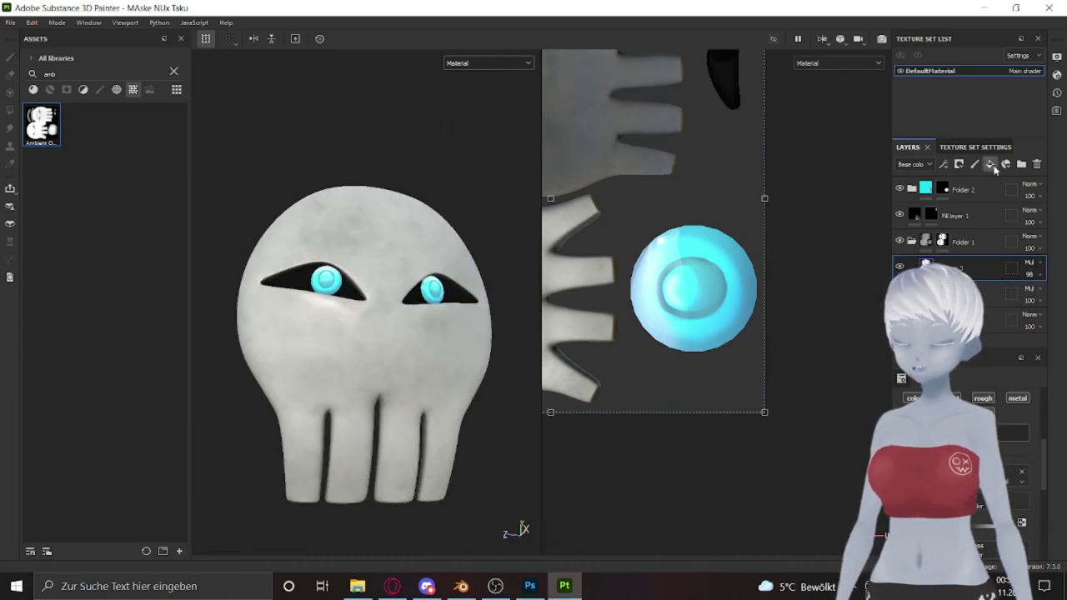
Step: Add Fill layer 4 with a mask using the Clouds noise texture
click(989, 164)
click(942, 164)
click(966, 117)
text(noi)
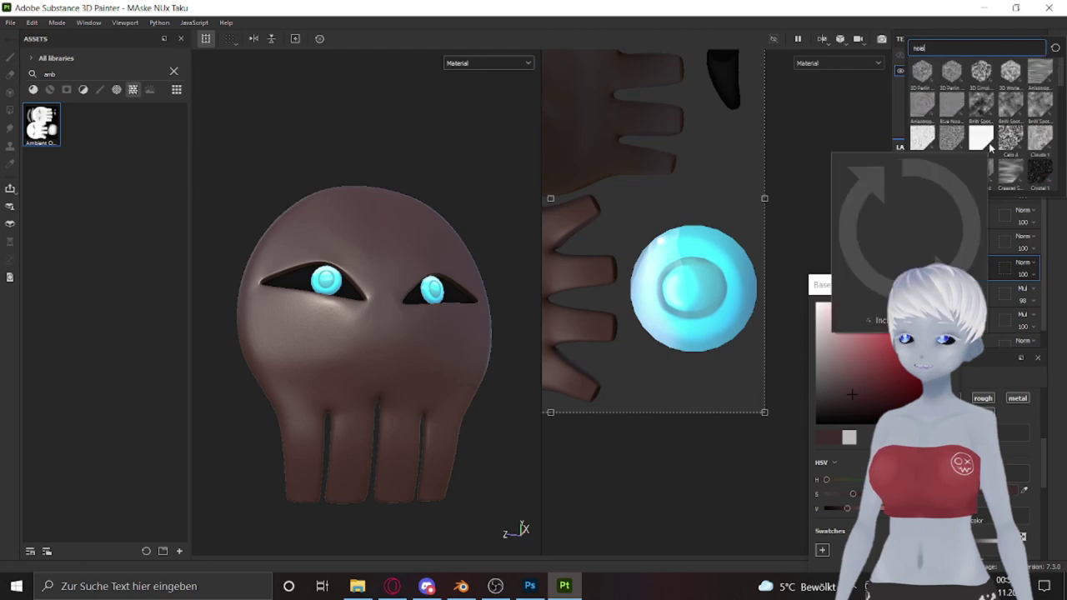
click(989, 146)
click(979, 230)
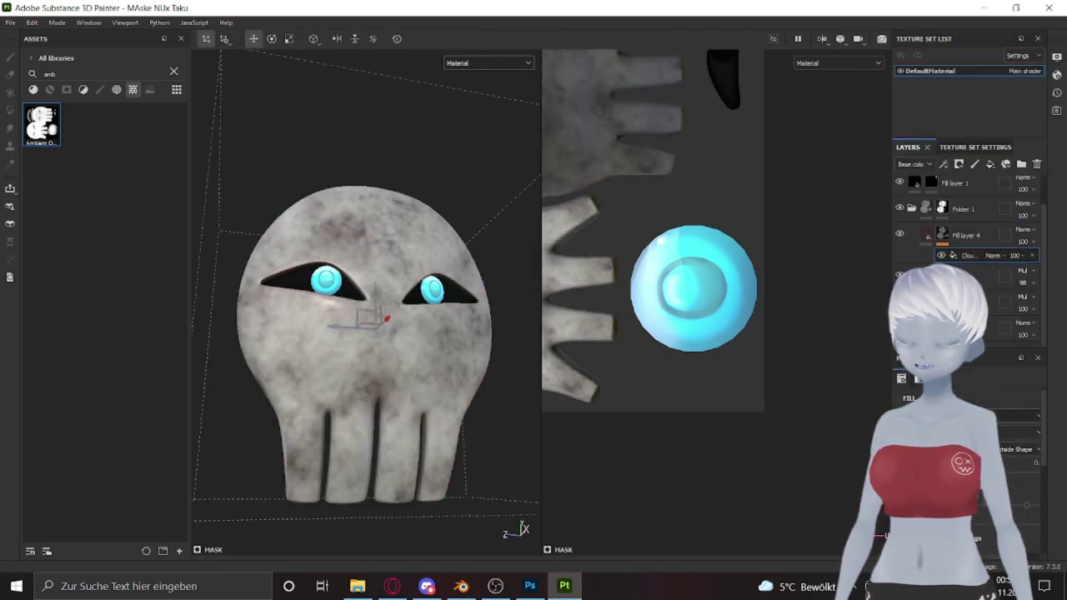
Step: Make Fill layer 4's colour grey and preview its roughness channel
click(927, 248)
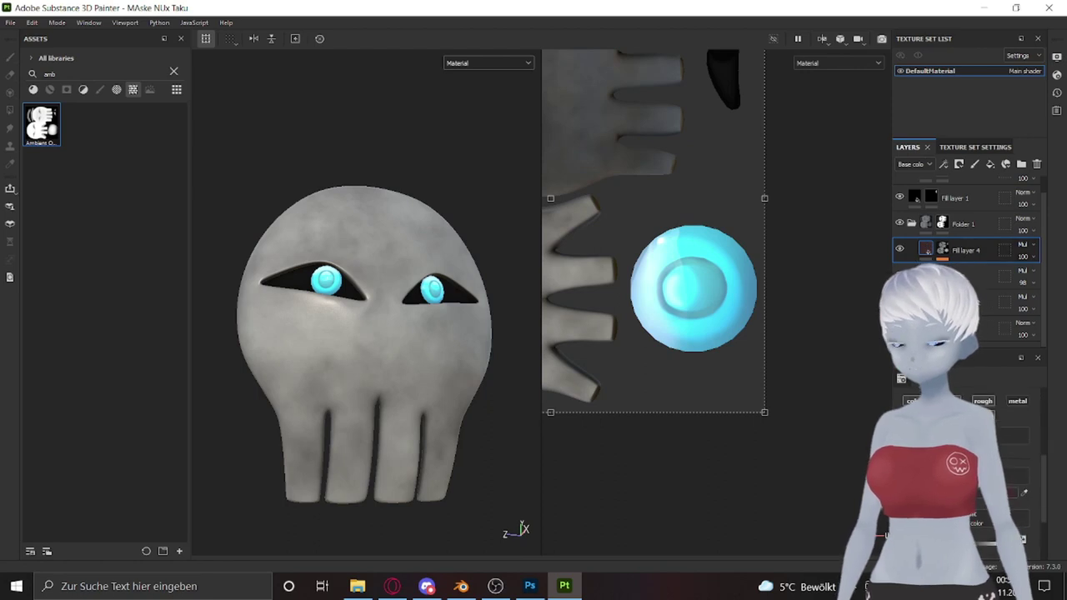
click(994, 547)
mouse_move(350, 375)
alt+mouse_down()
mouse_move(366, 371)
mouse_move(537, 468)
mouse_move(495, 376)
alt+mouse_up()
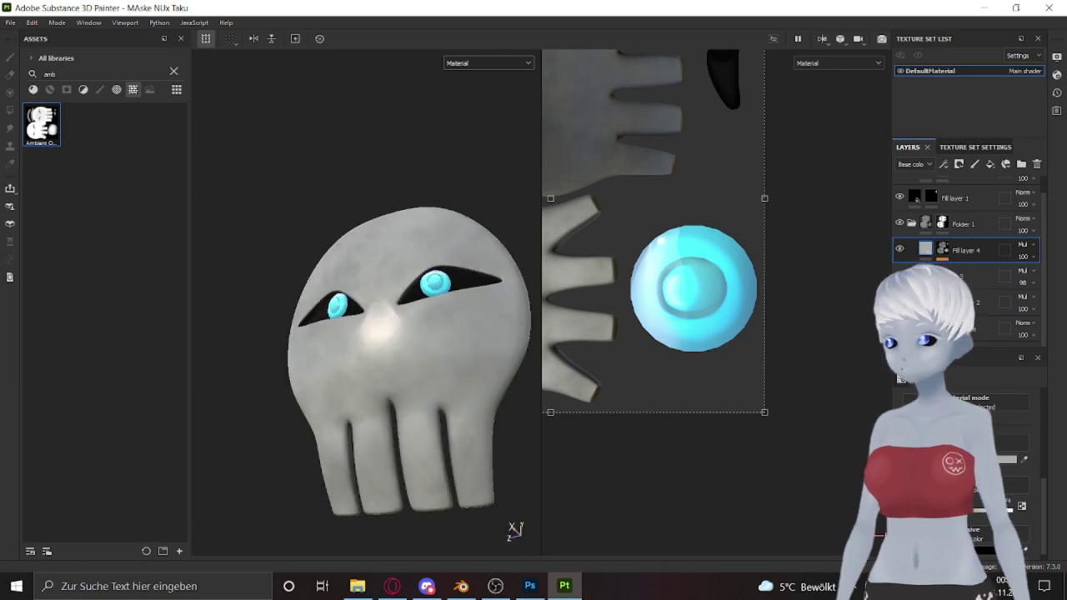
key(c)
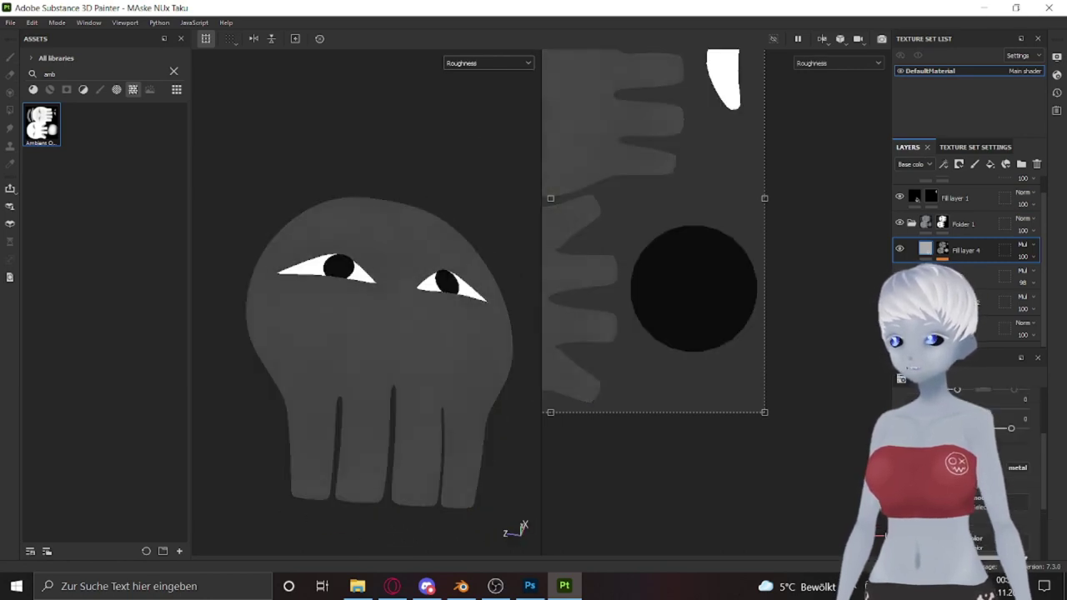
key(m)
alt+drag(459, 238, 448, 191)
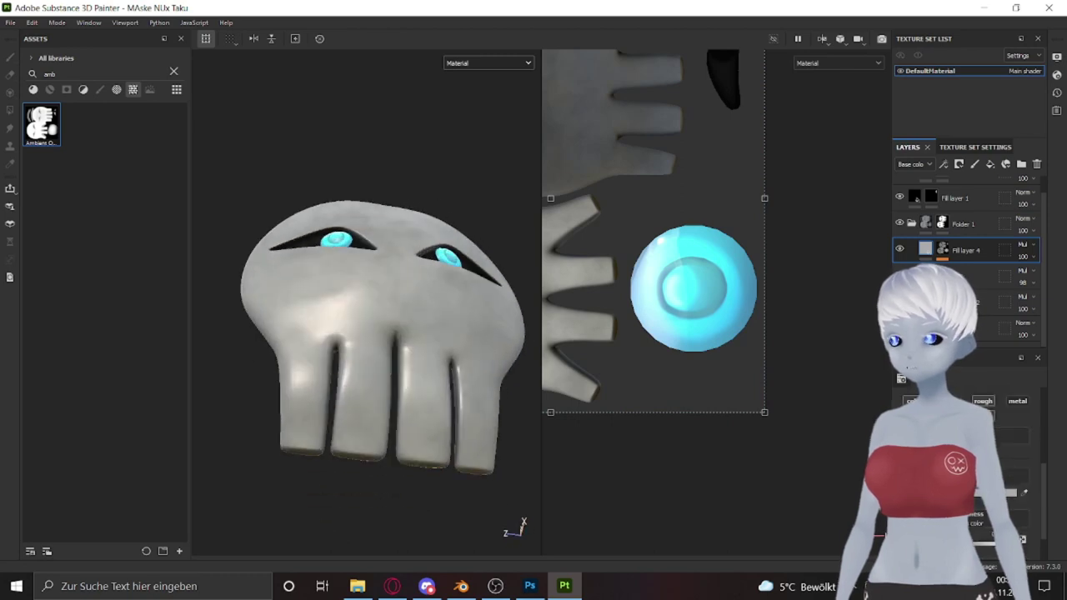
Step: Move Fill layer 4 below Fill layer 3, check the height channel, and add Fill layer 5 on top
drag(975, 273, 976, 287)
alt+drag(441, 326, 464, 95)
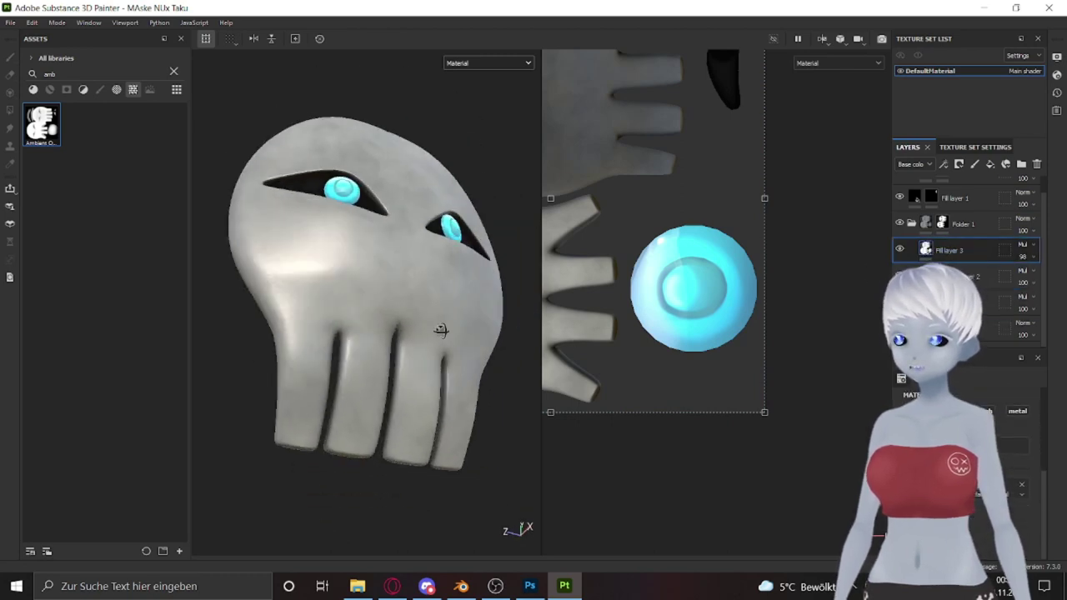
click(488, 63)
click(461, 124)
click(488, 62)
click(463, 89)
mouse_move(462, 92)
alt+mouse_down()
mouse_move(500, 116)
mouse_move(500, 142)
alt+mouse_up()
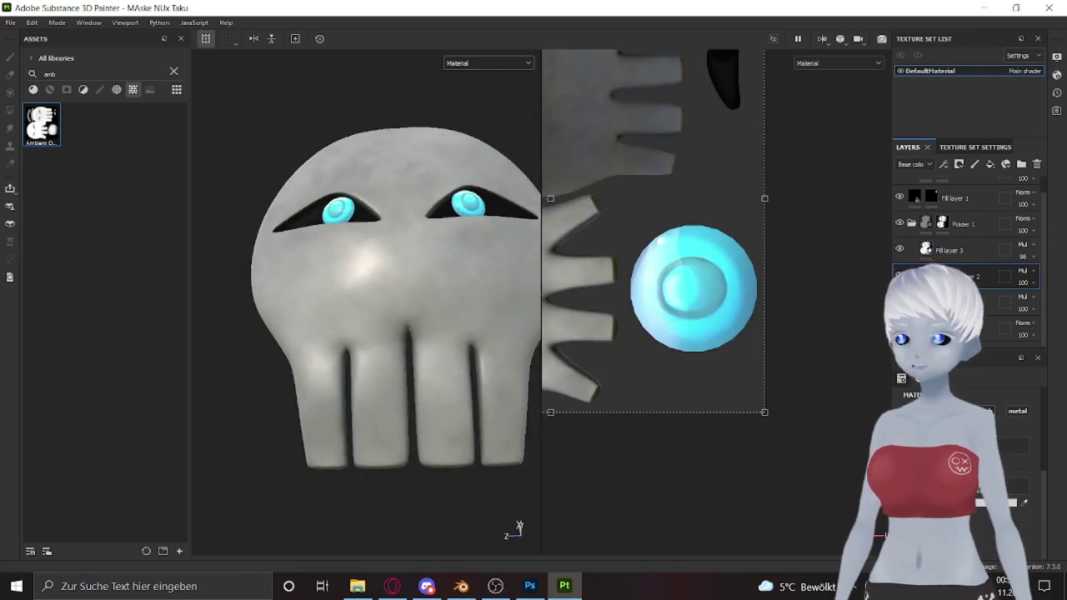
mouse_move(479, 362)
alt+mouse_down()
mouse_move(453, 312)
mouse_move(424, 324)
mouse_move(428, 309)
alt+mouse_up()
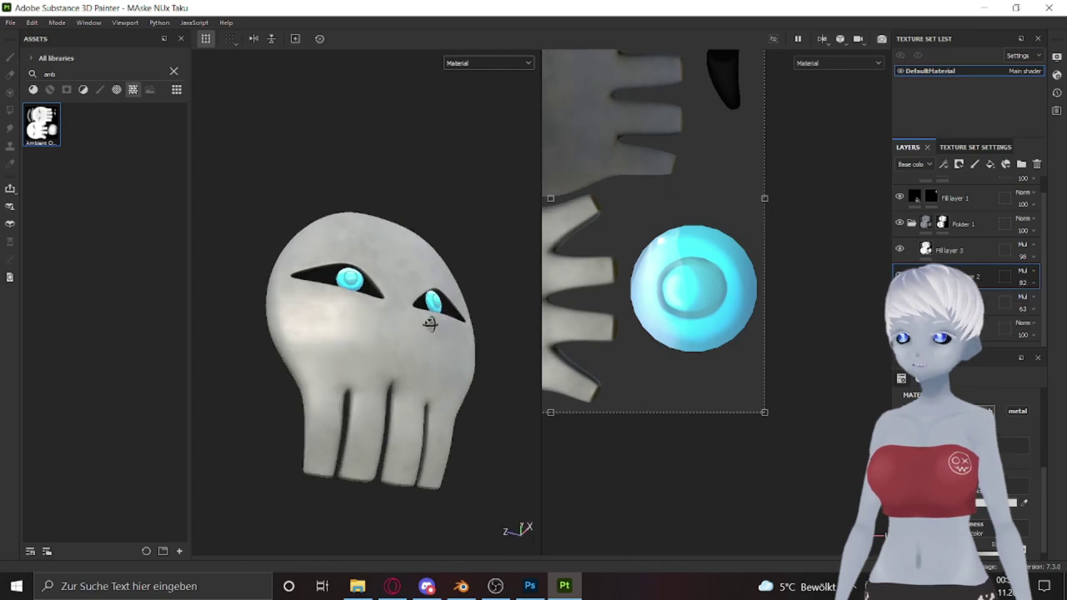
click(1022, 165)
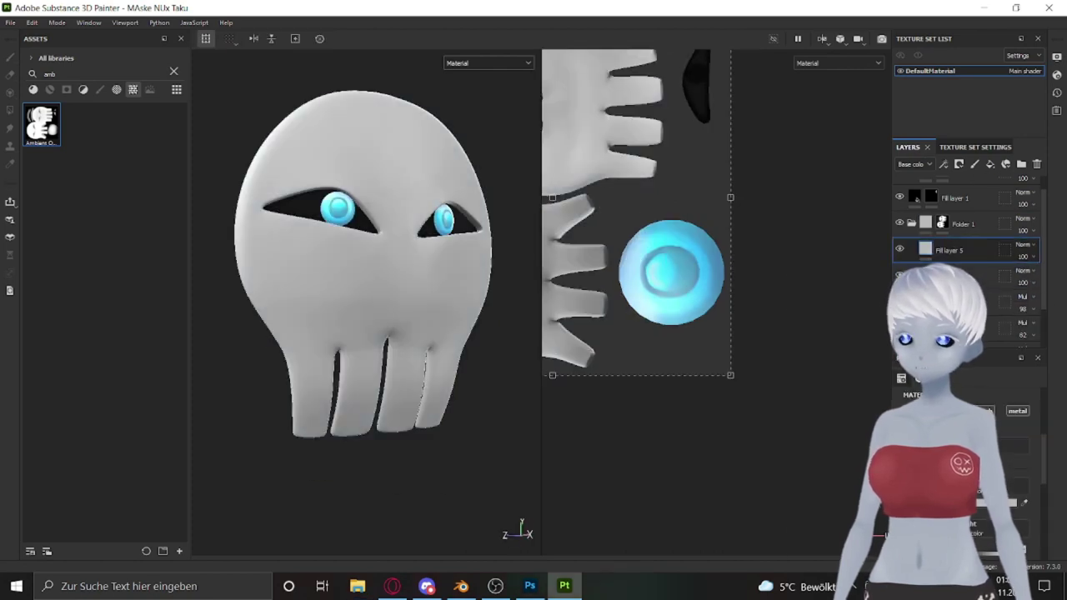
Step: Make the new layer red and group it into a folder with a black mask for the scar
click(883, 366)
key(ctrl+g)
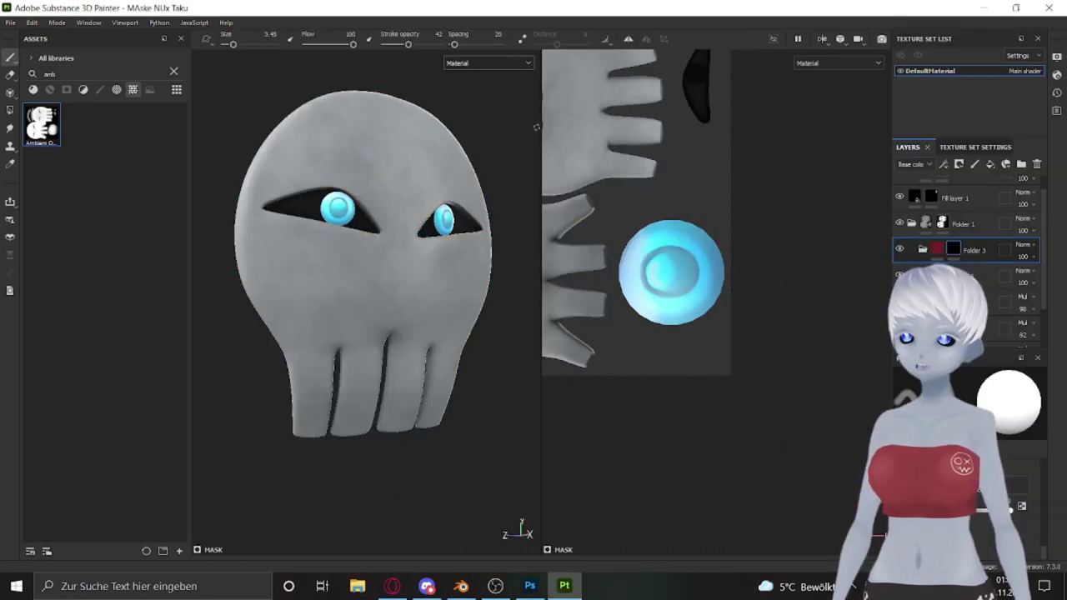
alt+right_drag(495, 360, 432, 352)
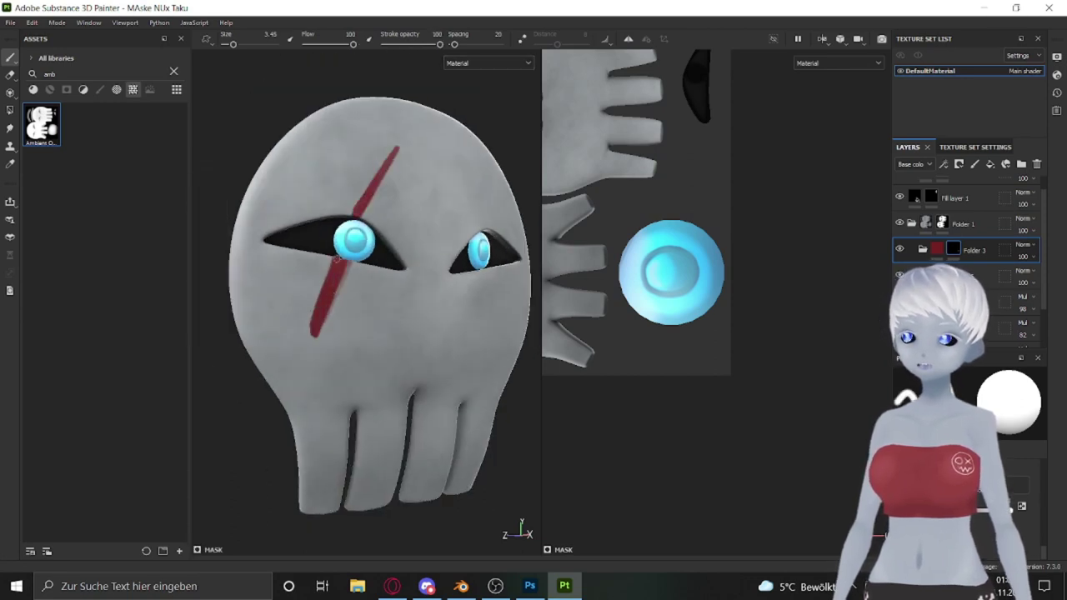
scroll(735, 200, down, 2)
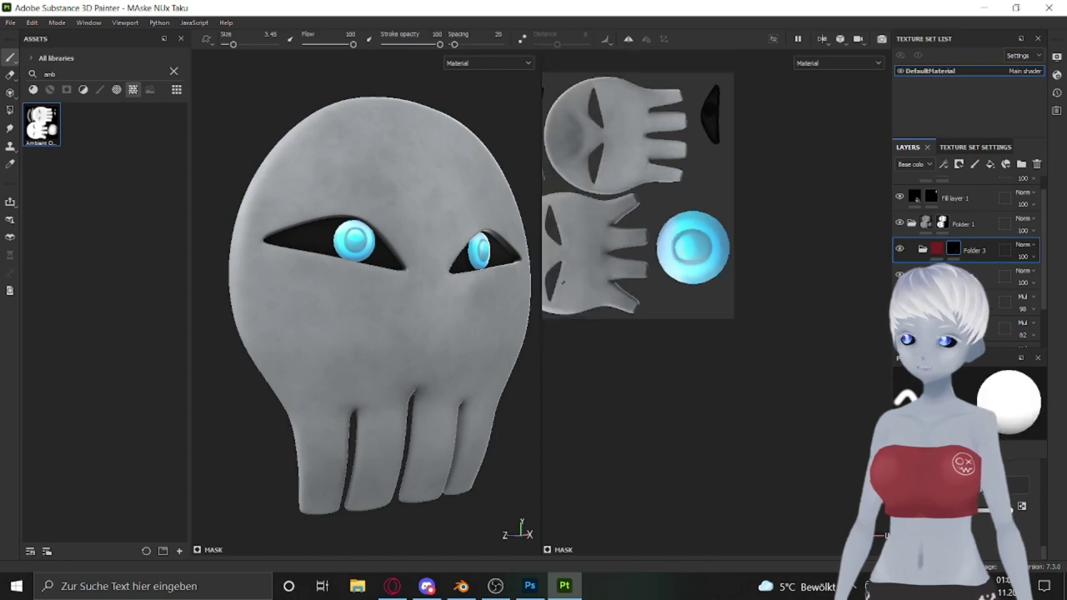
scroll(575, 258, up, 5)
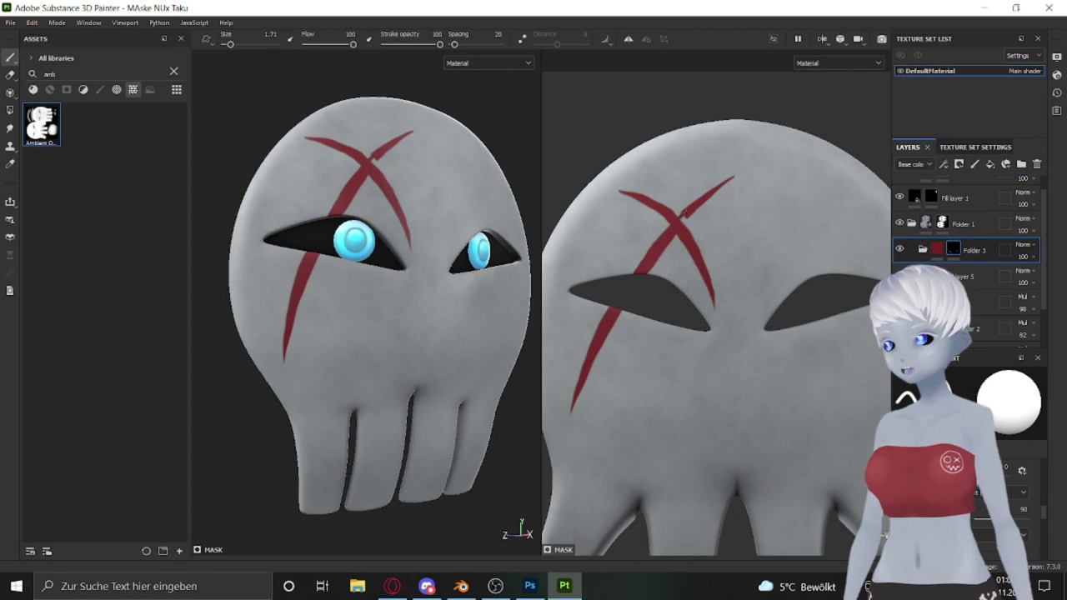
click(967, 276)
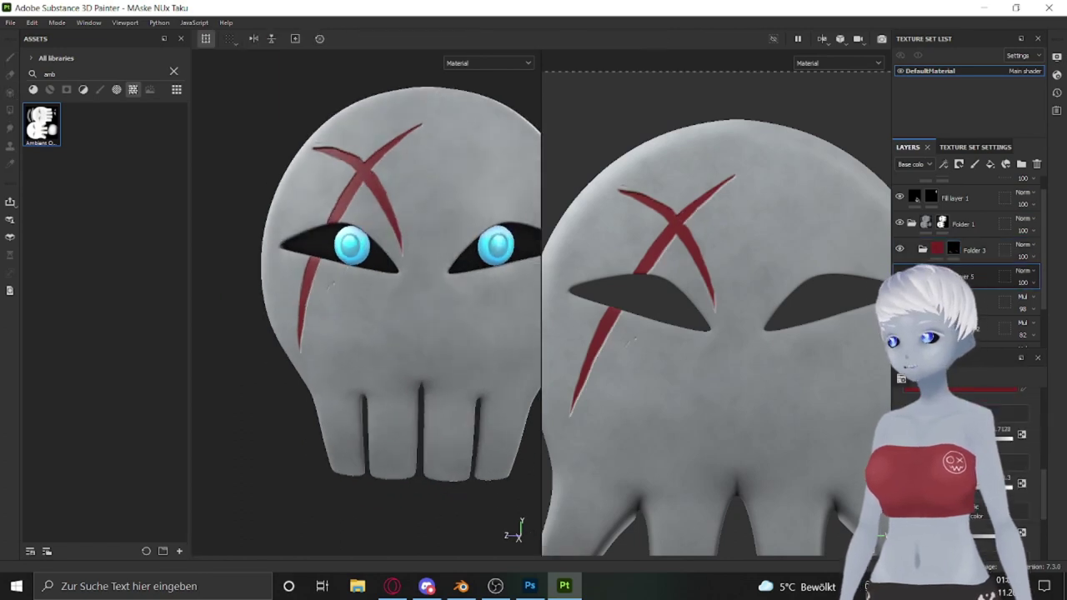
click(953, 250)
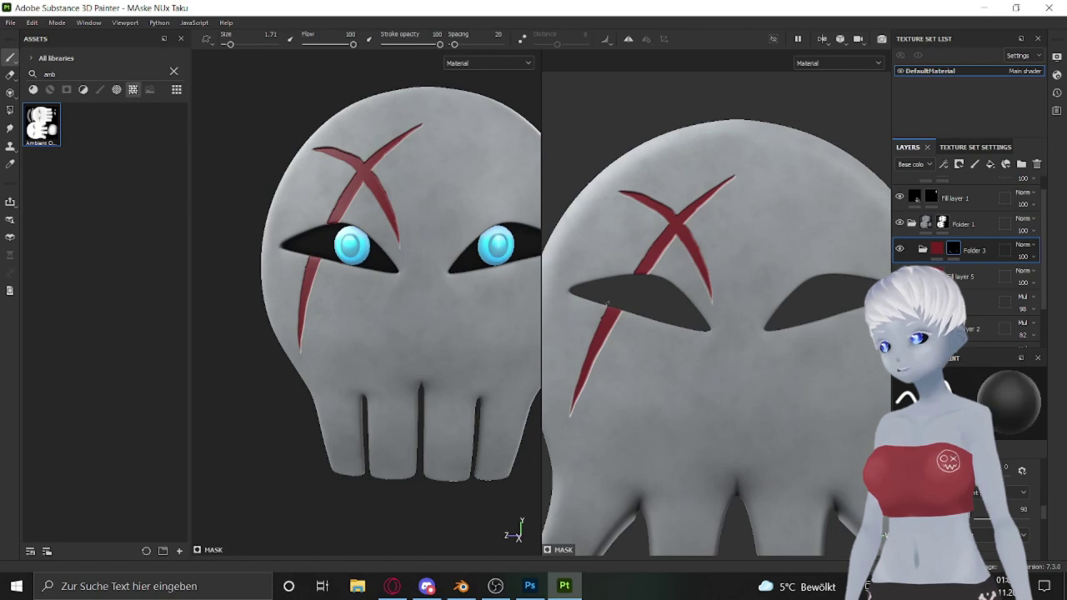
mouse_move(369, 431)
alt+mouse_down()
mouse_move(467, 65)
mouse_move(332, 247)
mouse_move(434, 317)
mouse_move(409, 280)
mouse_move(325, 329)
alt+mouse_up()
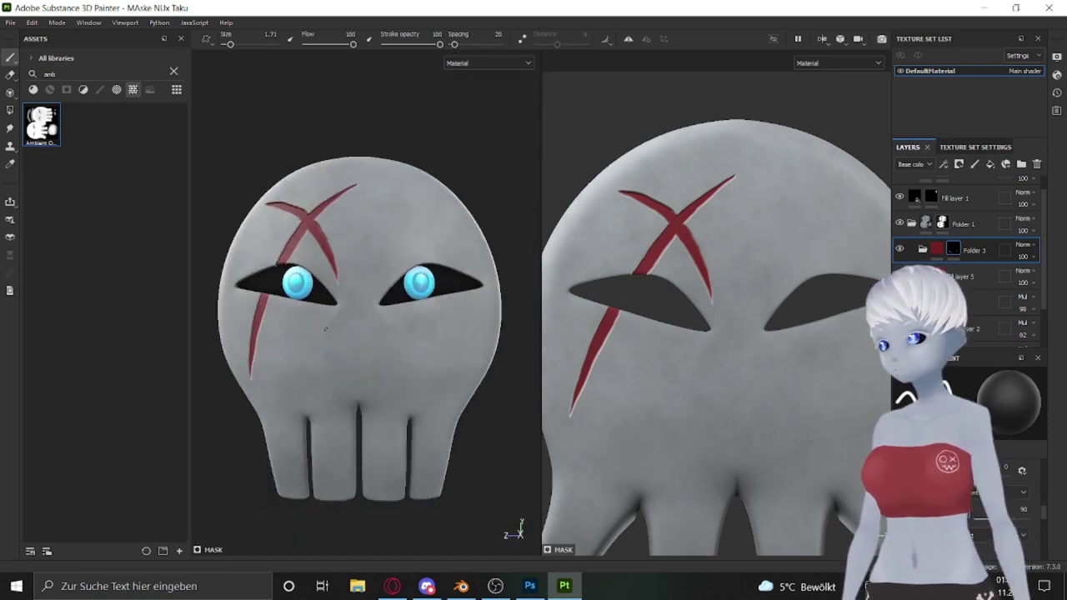
click(983, 275)
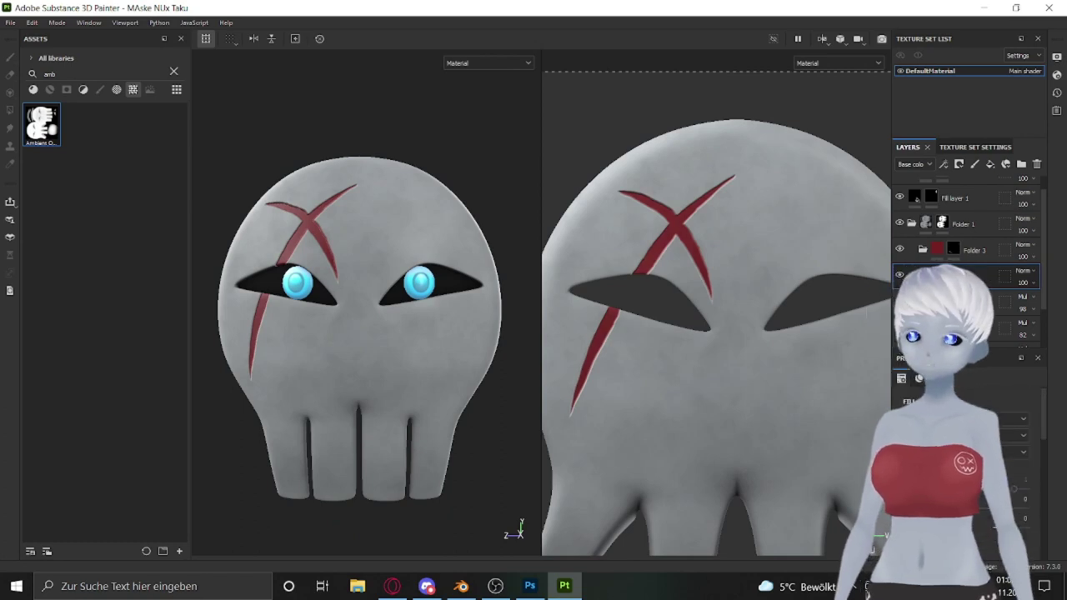
key(ctrl+z)
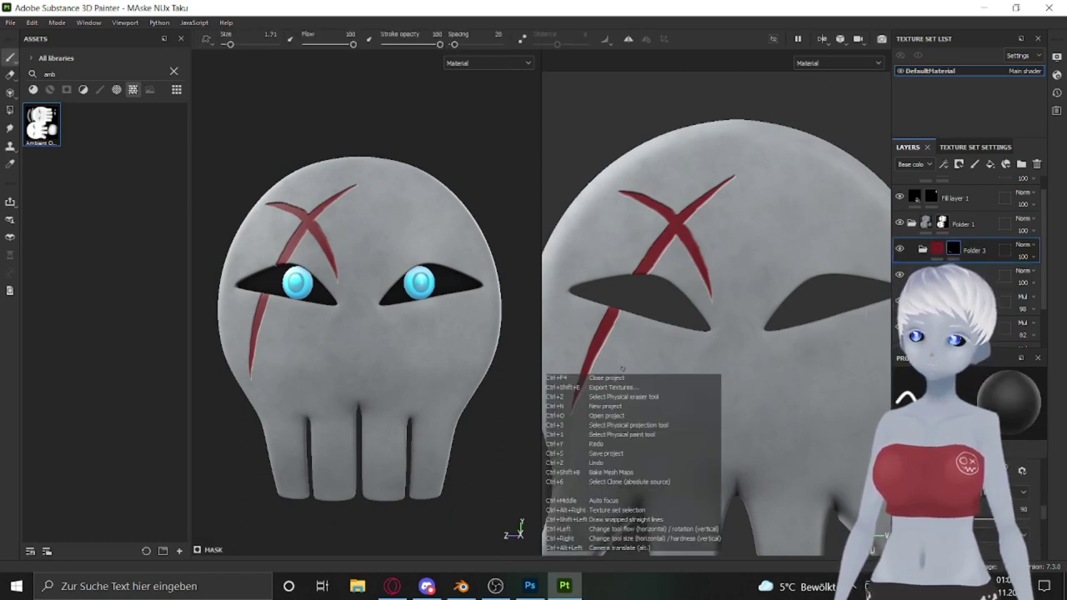